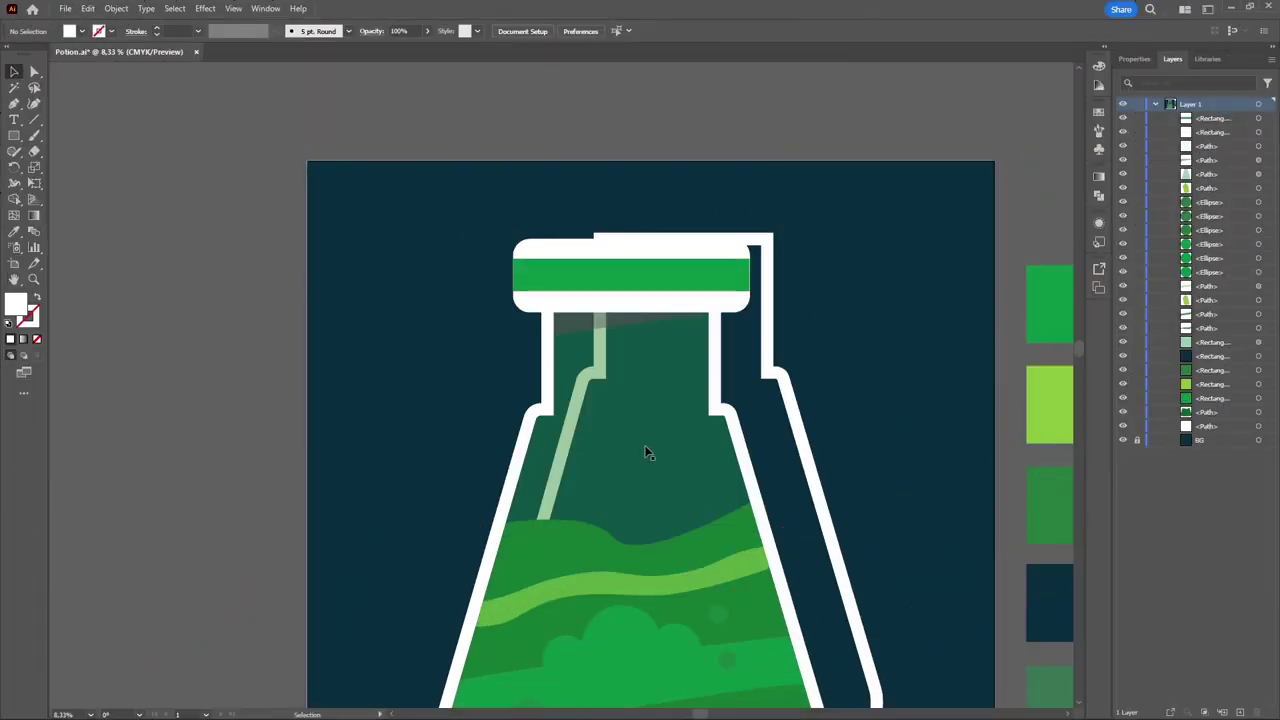
- Examine the flask artwork, including its cap, glass outlines and liquid layers
drag(645, 452, 649, 383)
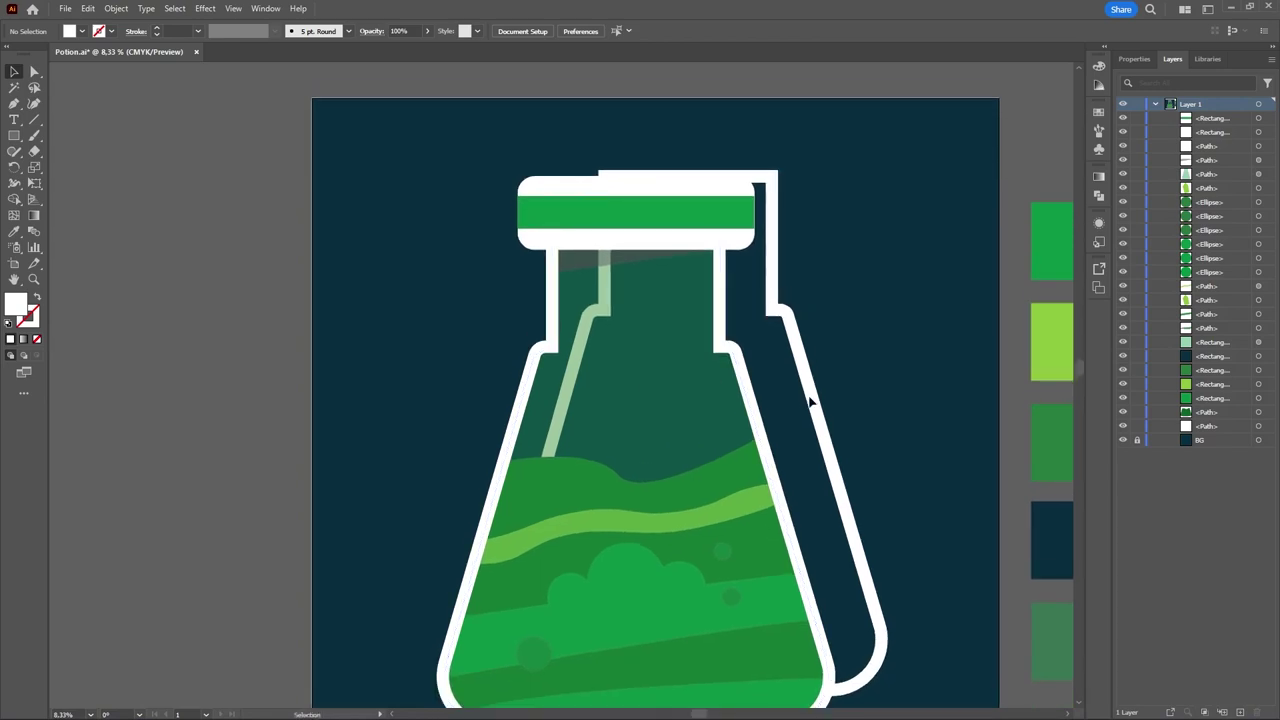
drag(894, 478, 886, 444)
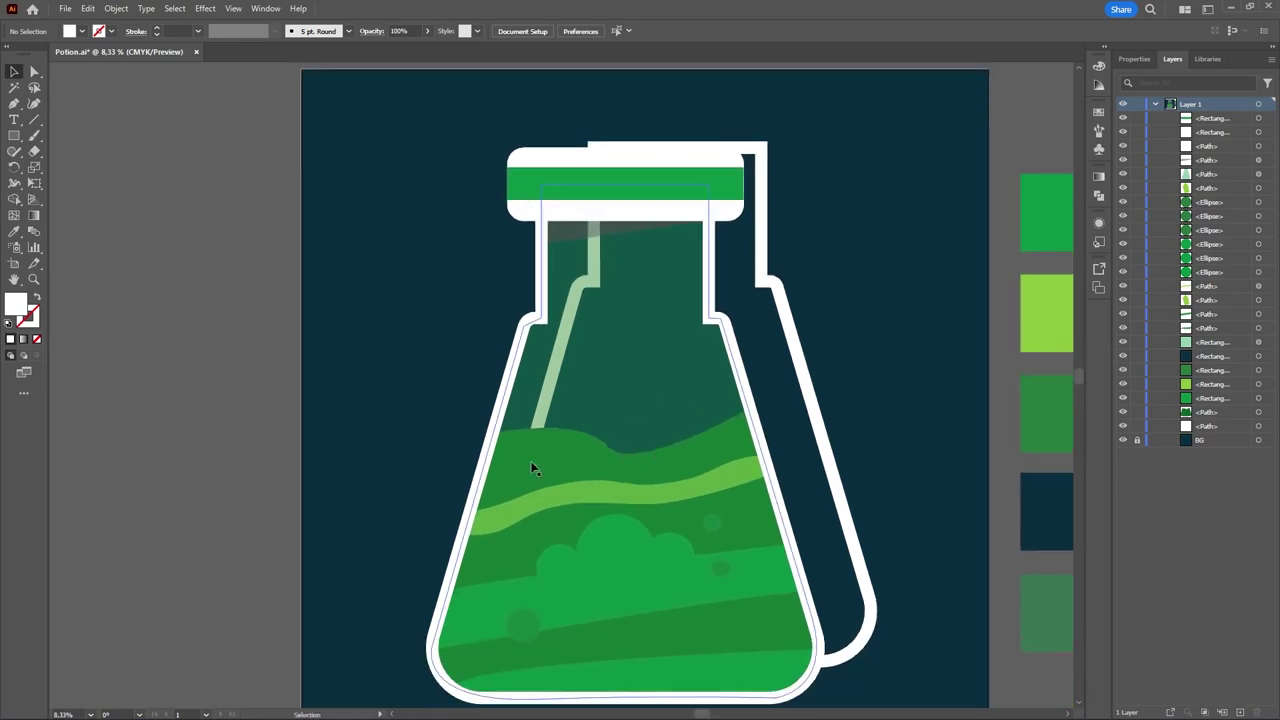
drag(531, 463, 521, 446)
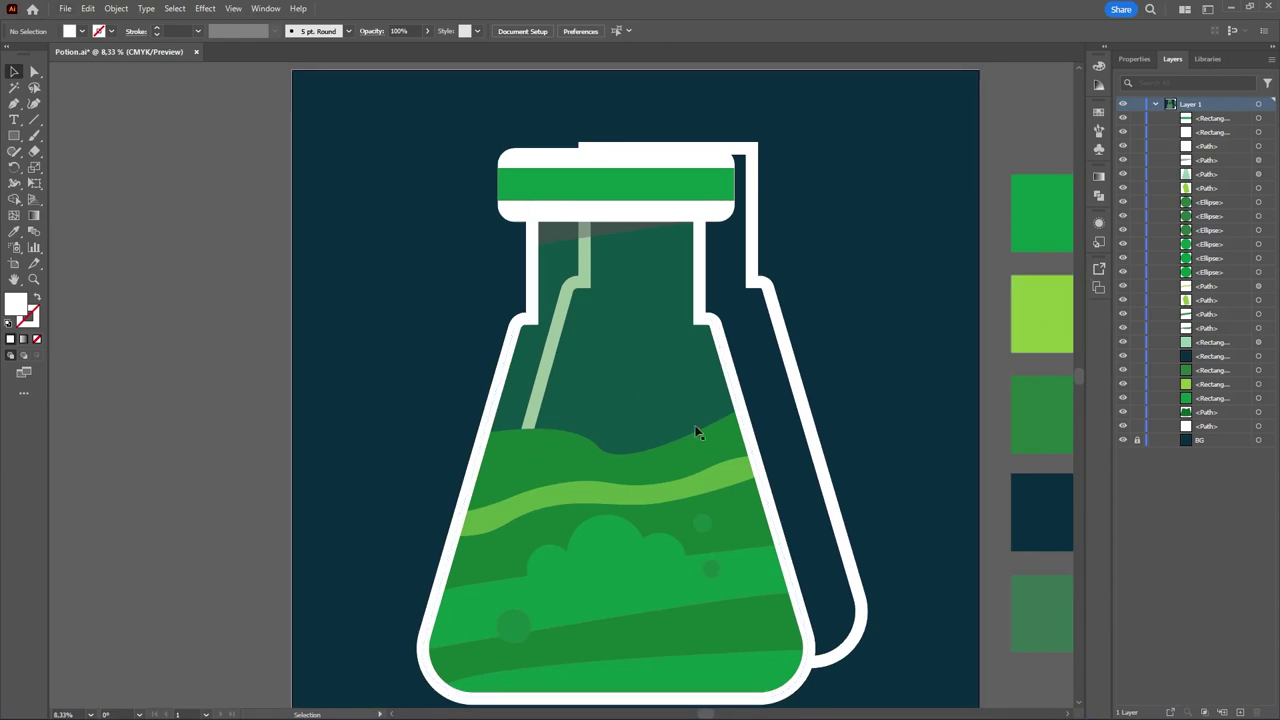
scroll(595, 465, up, 2)
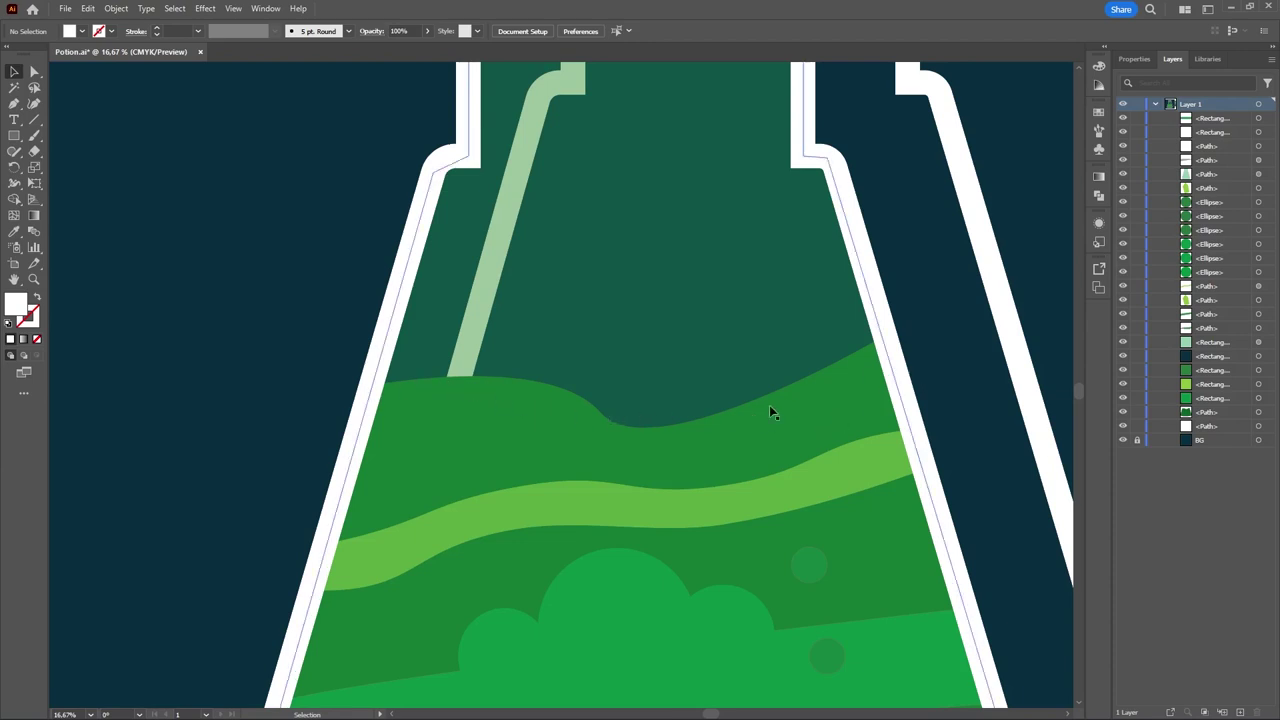
click(1134, 64)
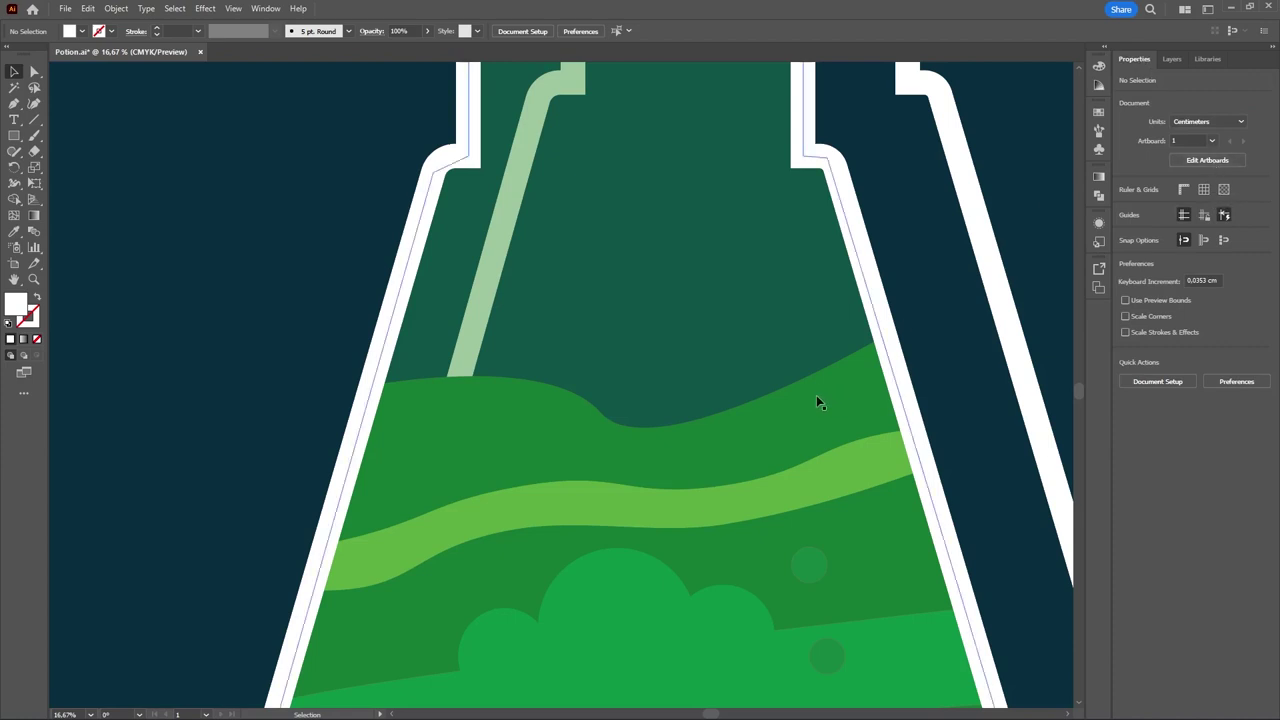
drag(255, 344, 273, 315)
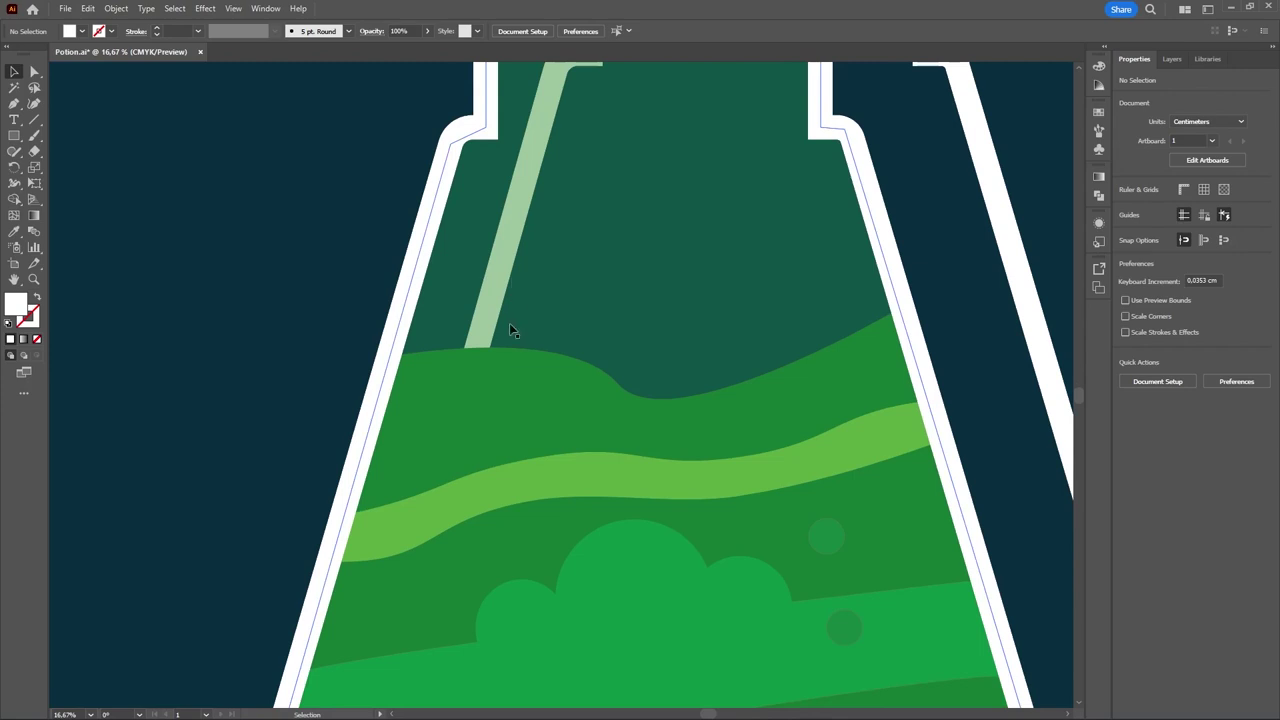
scroll(500, 371, down, 4)
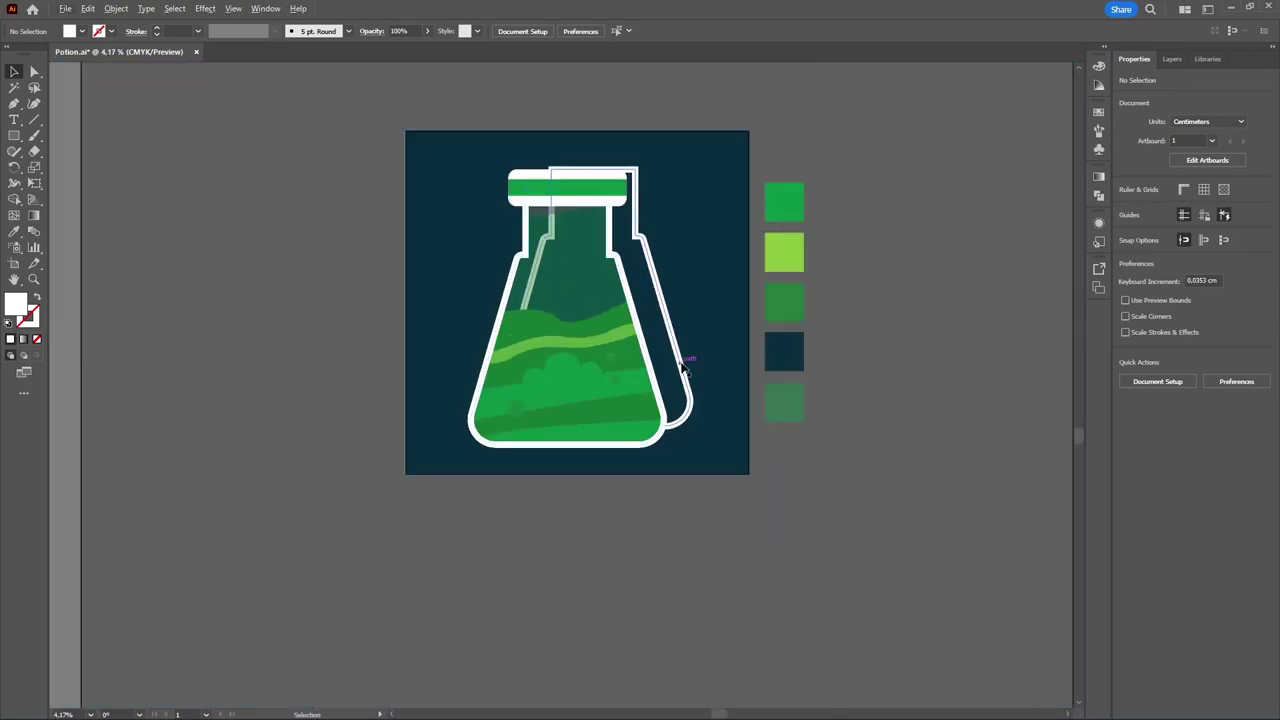
scroll(683, 363, up, 1)
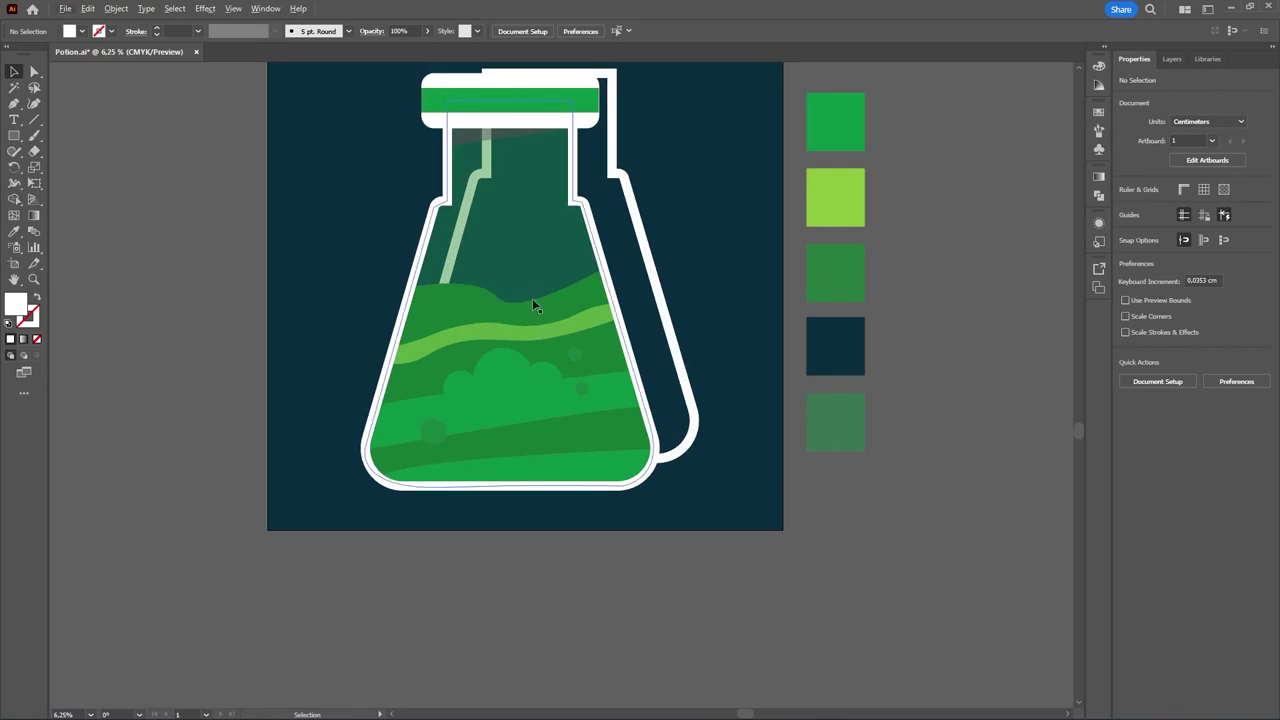
drag(559, 307, 829, 324)
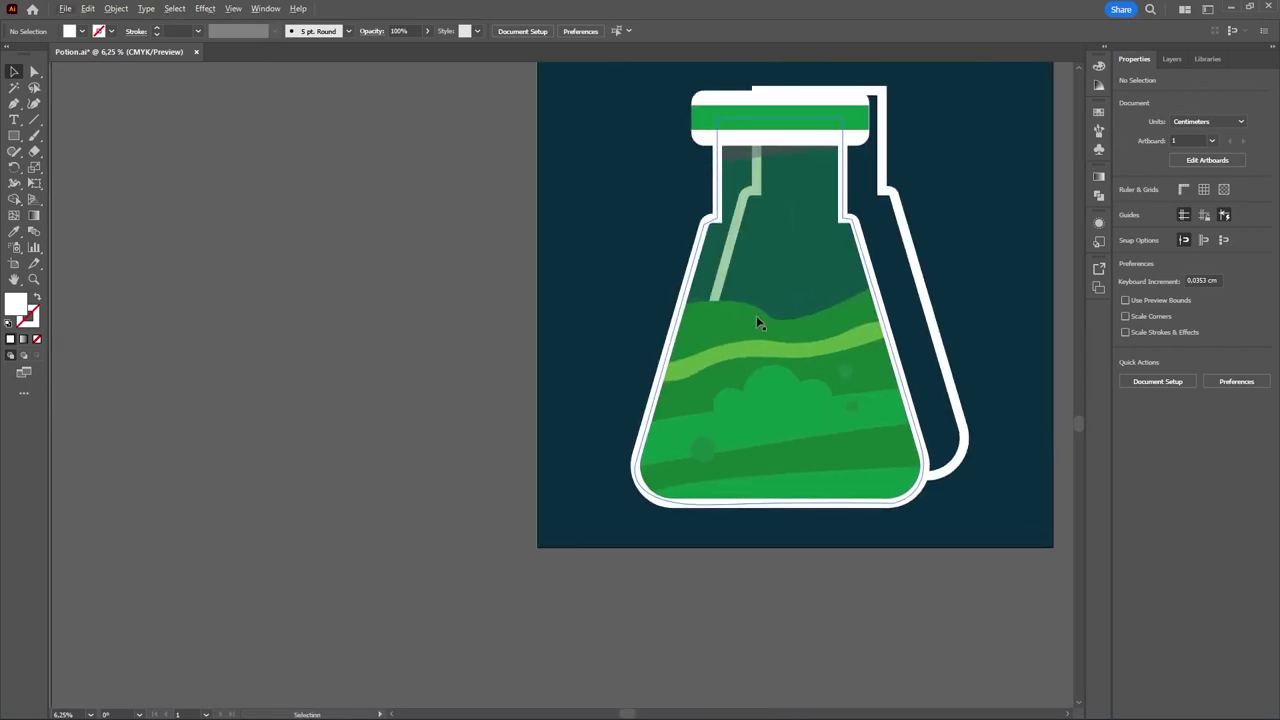
drag(753, 281, 743, 358)
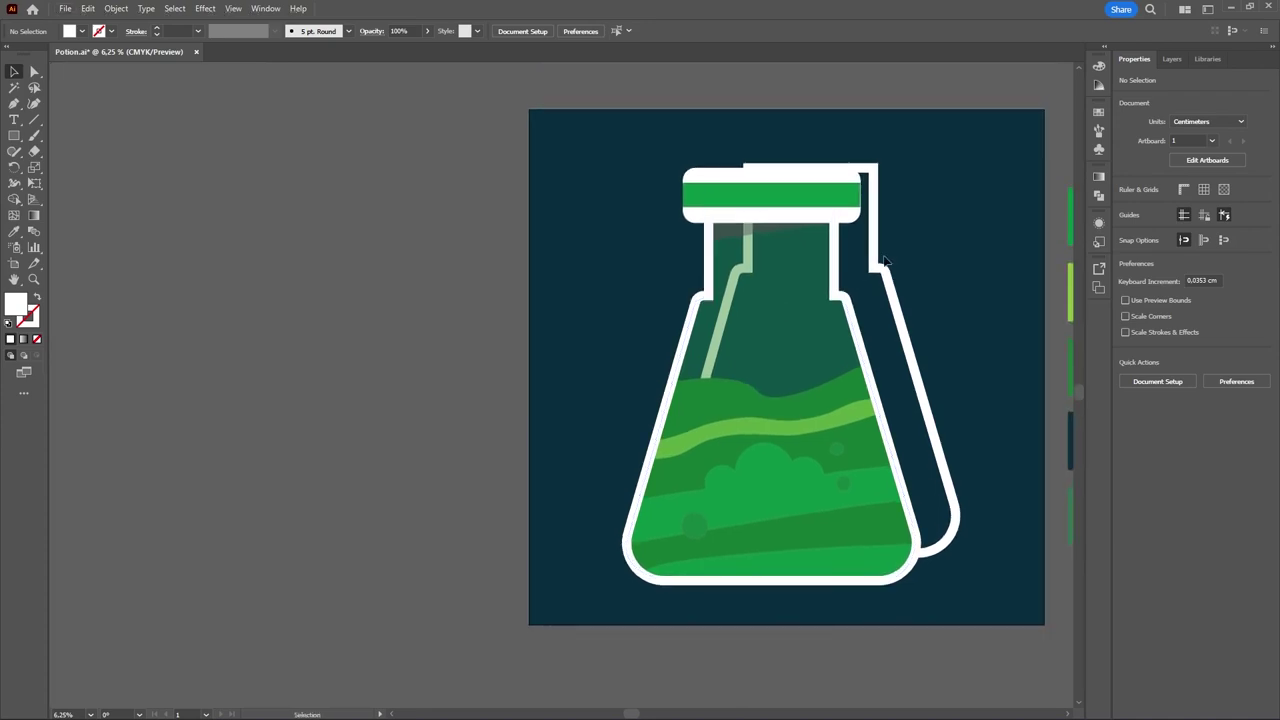
- Inspect the front glass path and the offset rear outline of the flask by selecting each in turn
click(766, 305)
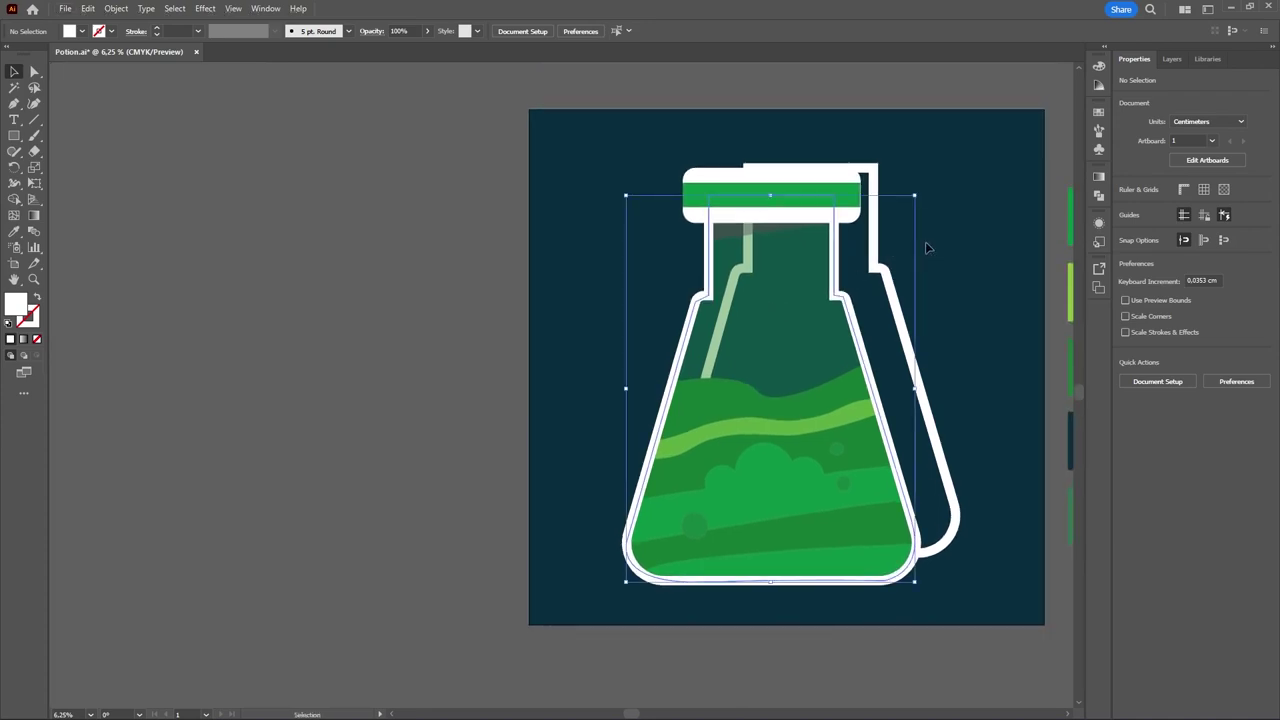
click(957, 330)
click(949, 331)
drag(947, 311, 947, 327)
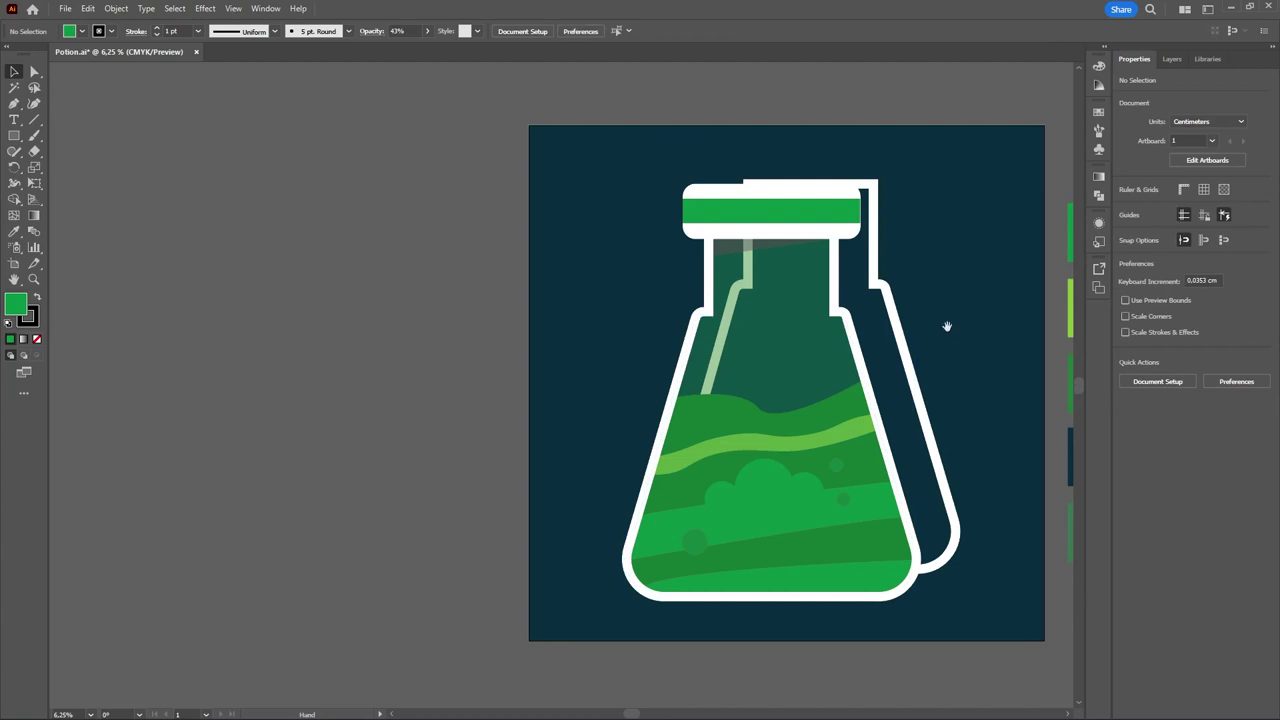
drag(953, 254, 826, 214)
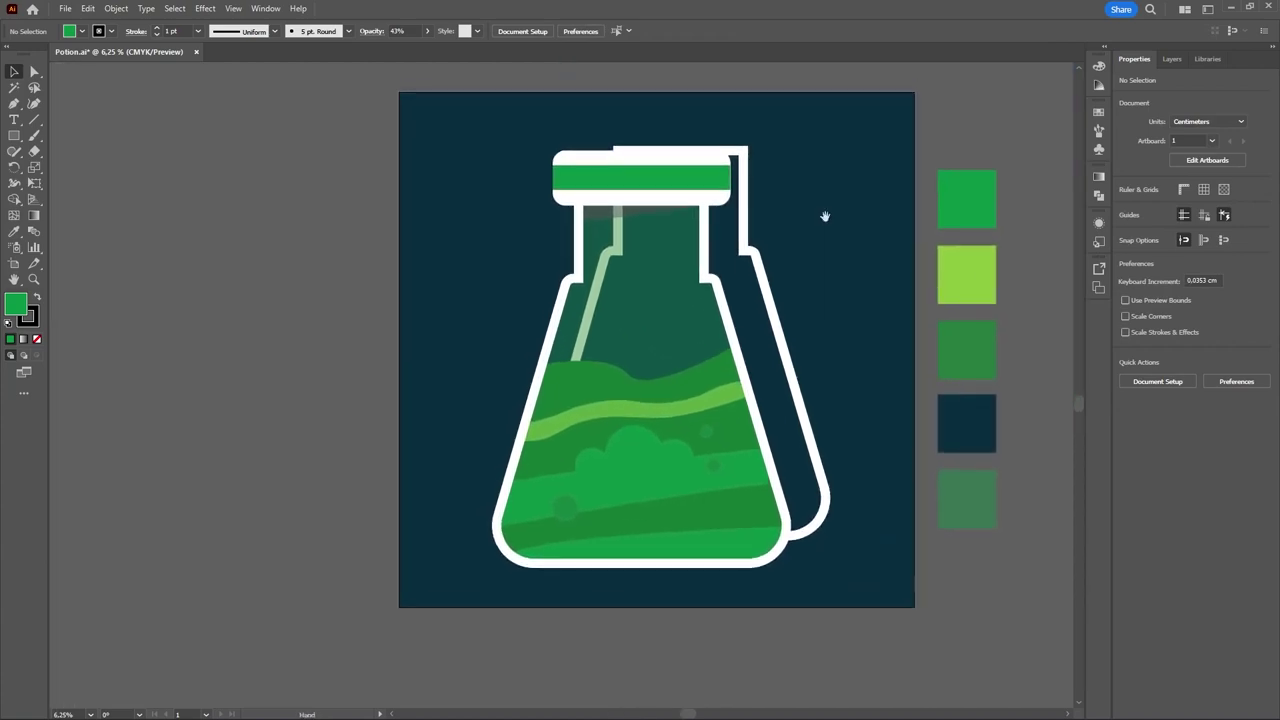
click(758, 262)
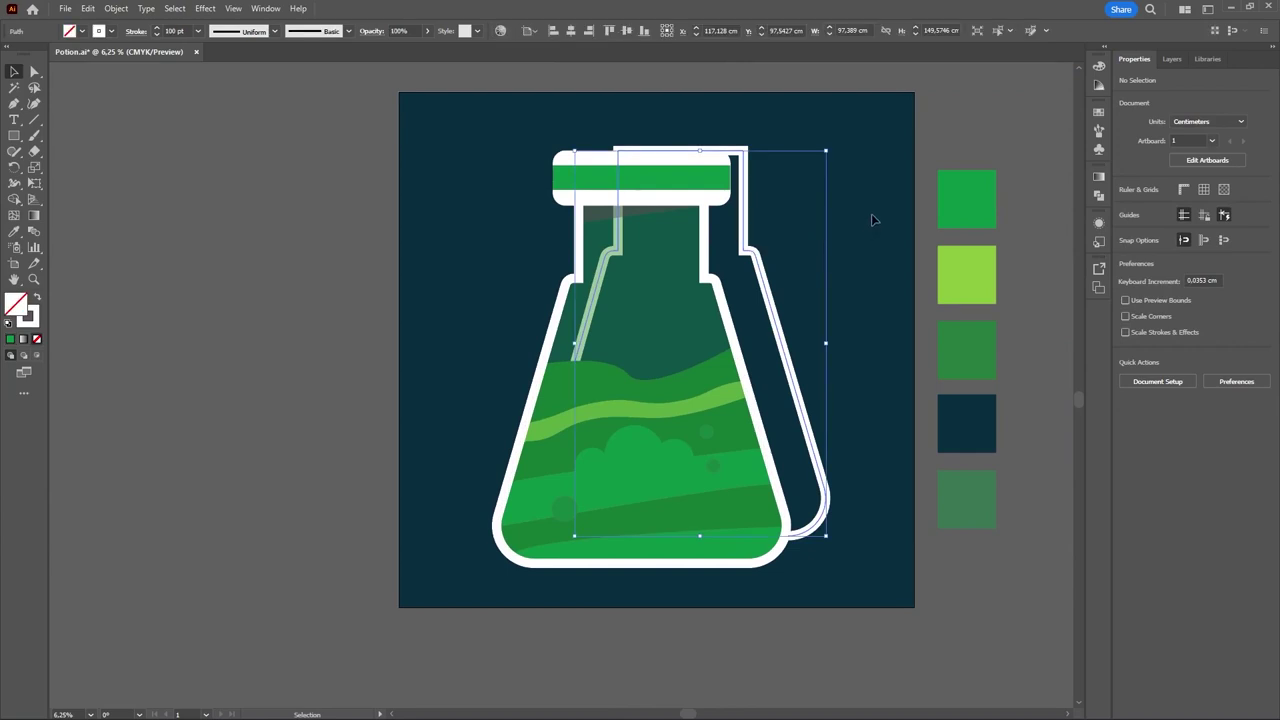
click(871, 214)
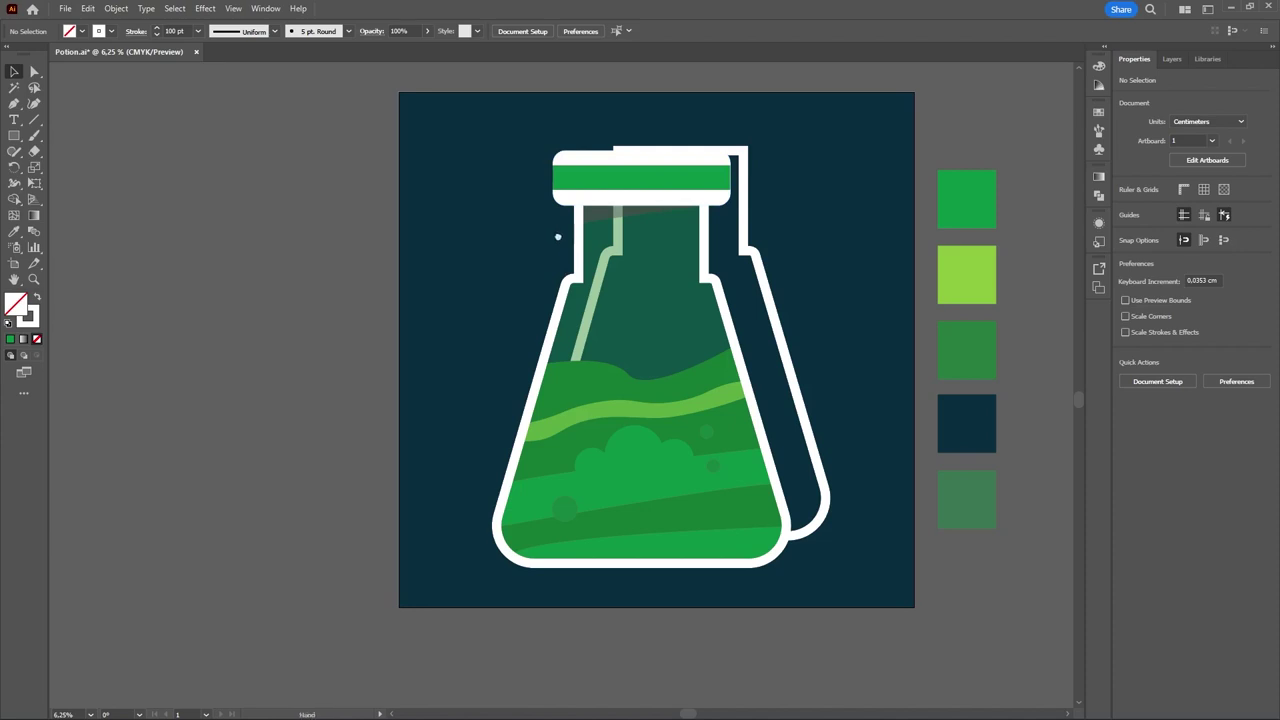
drag(914, 237, 893, 322)
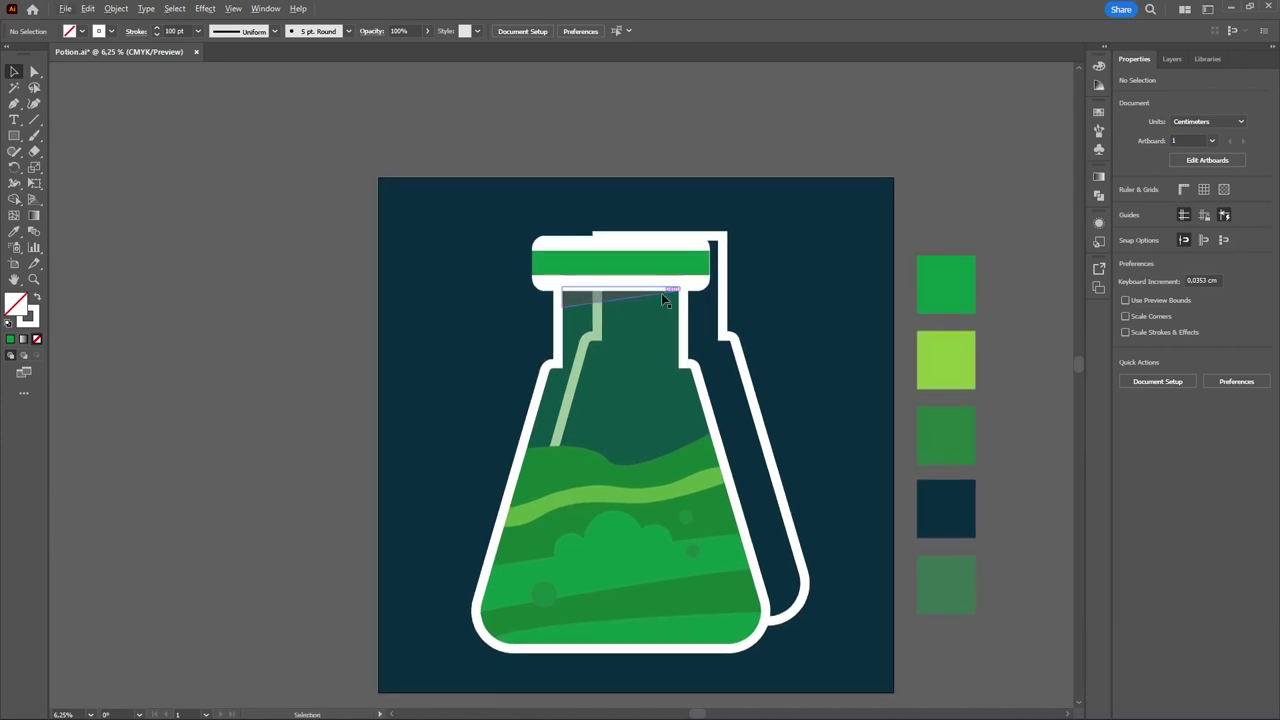
- Group the white rounded cap rectangle with its green stripe
scroll(669, 310, up, 1)
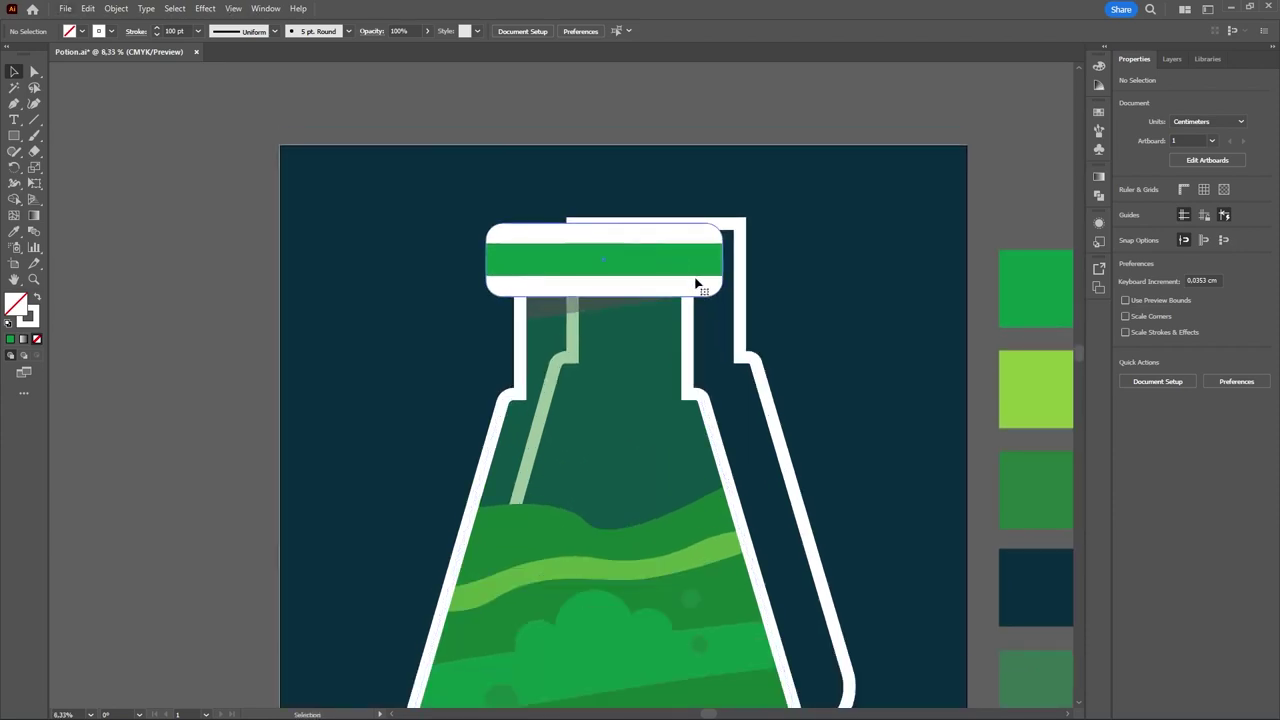
click(695, 272)
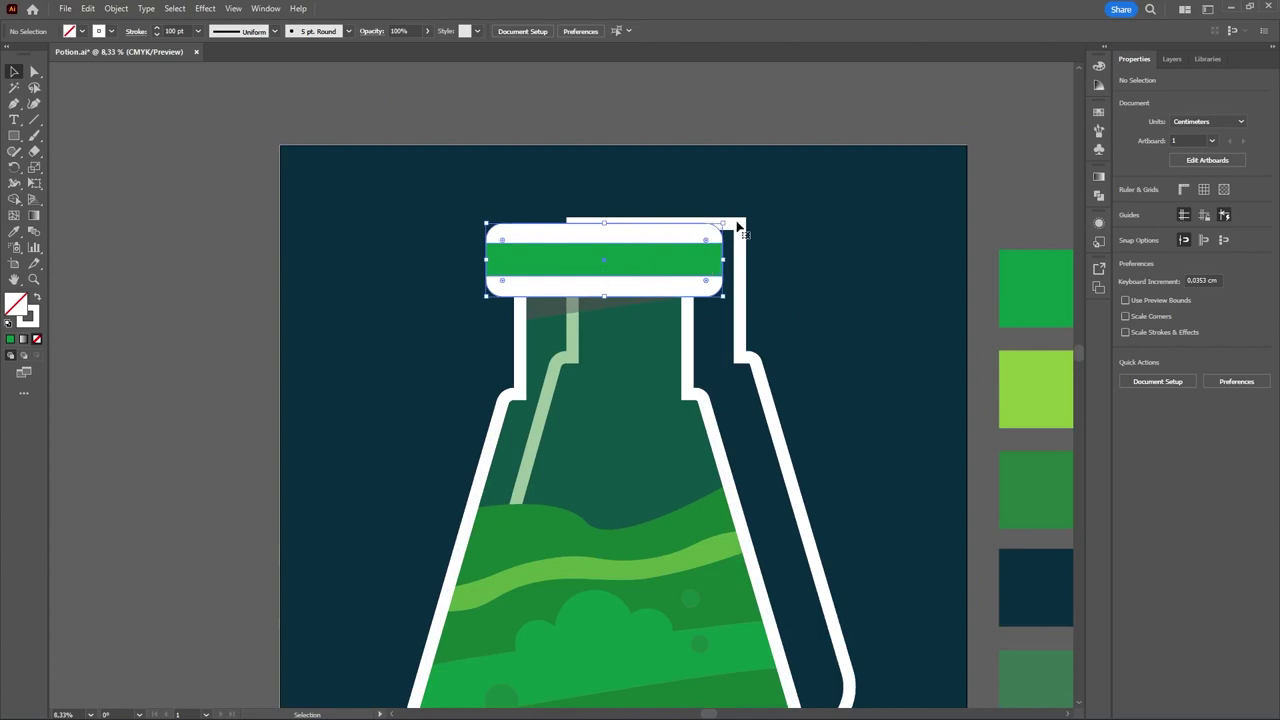
click(740, 235)
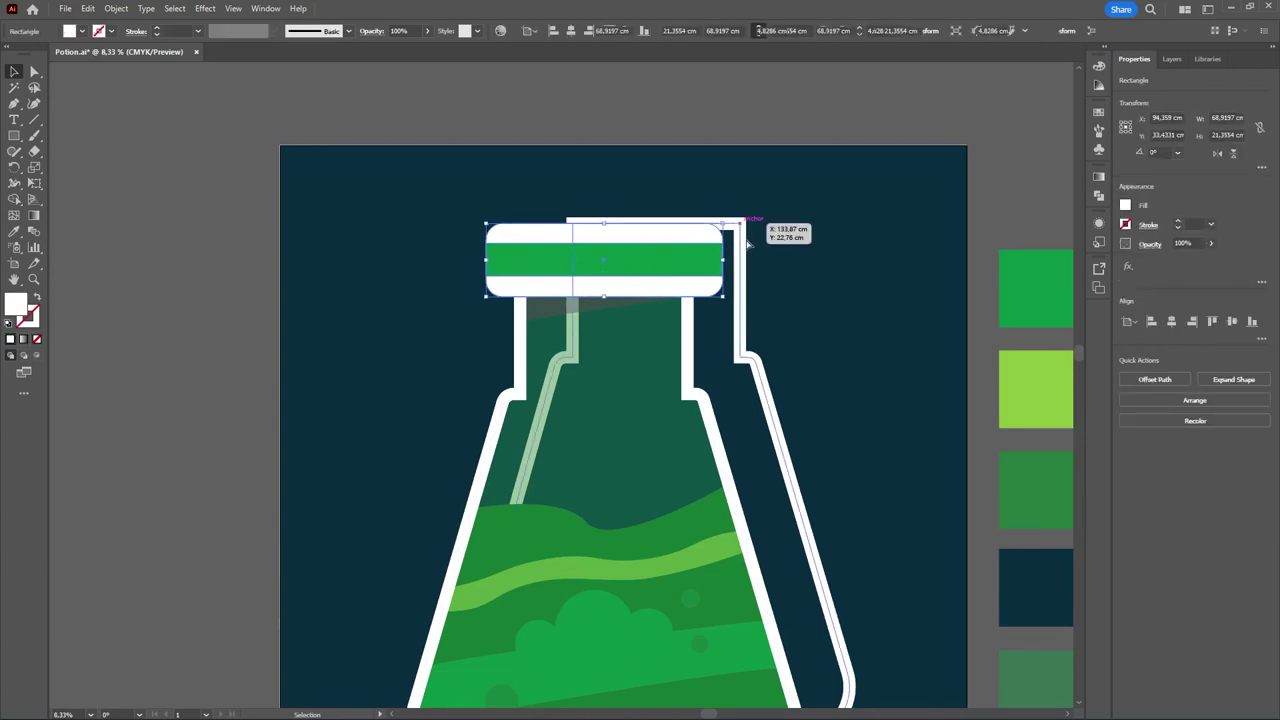
click(540, 254)
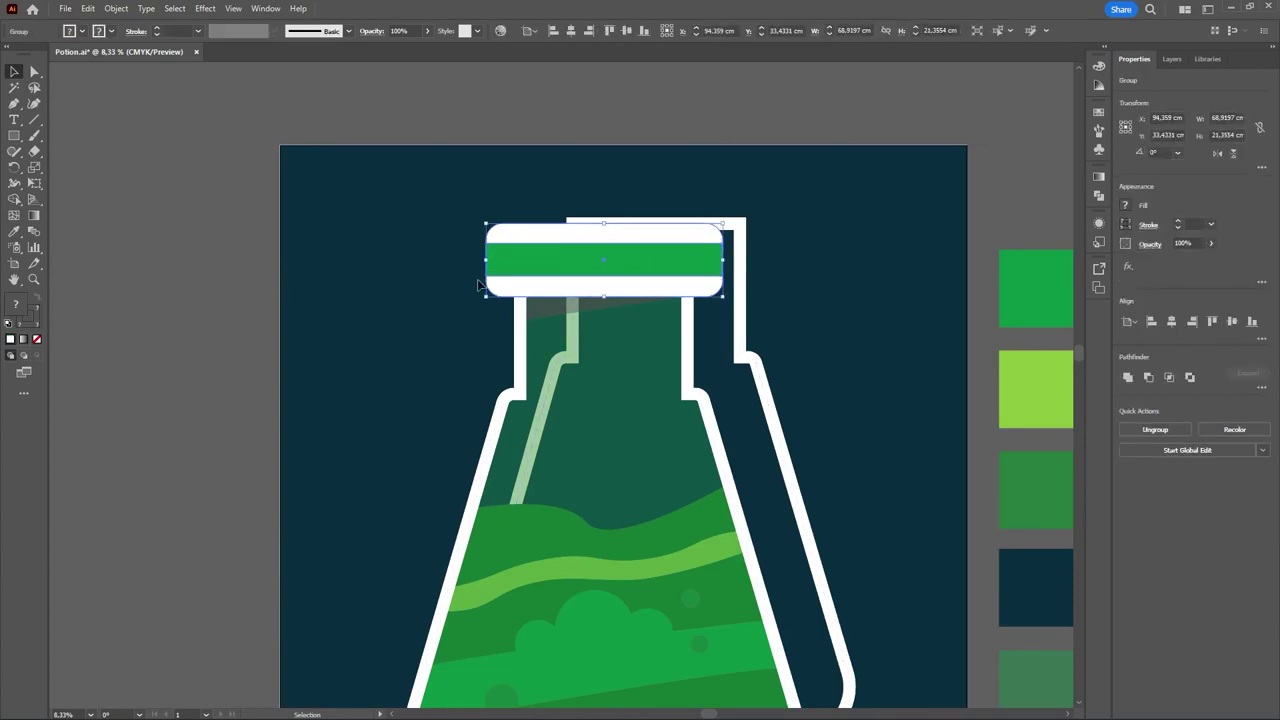
drag(530, 280, 531, 281)
- Narrow the cap group from both sides to about 63.29 cm wide
click(494, 265)
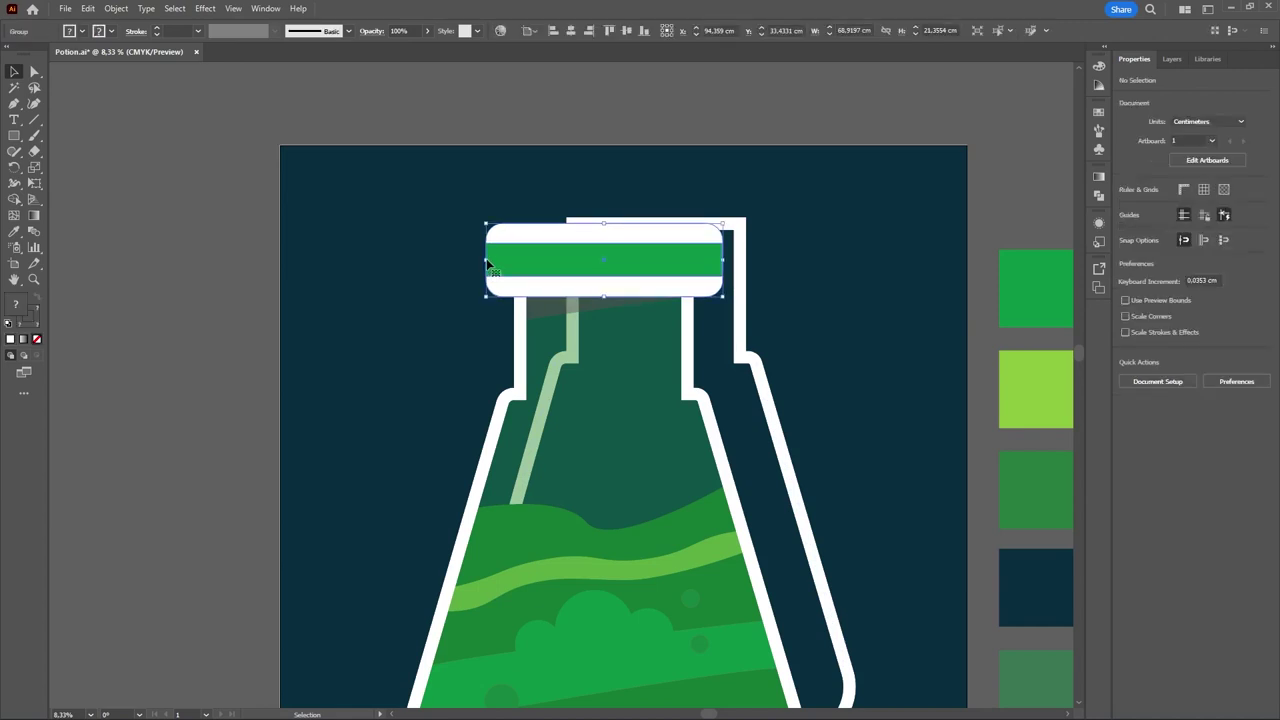
drag(487, 263, 494, 263)
drag(723, 262, 711, 265)
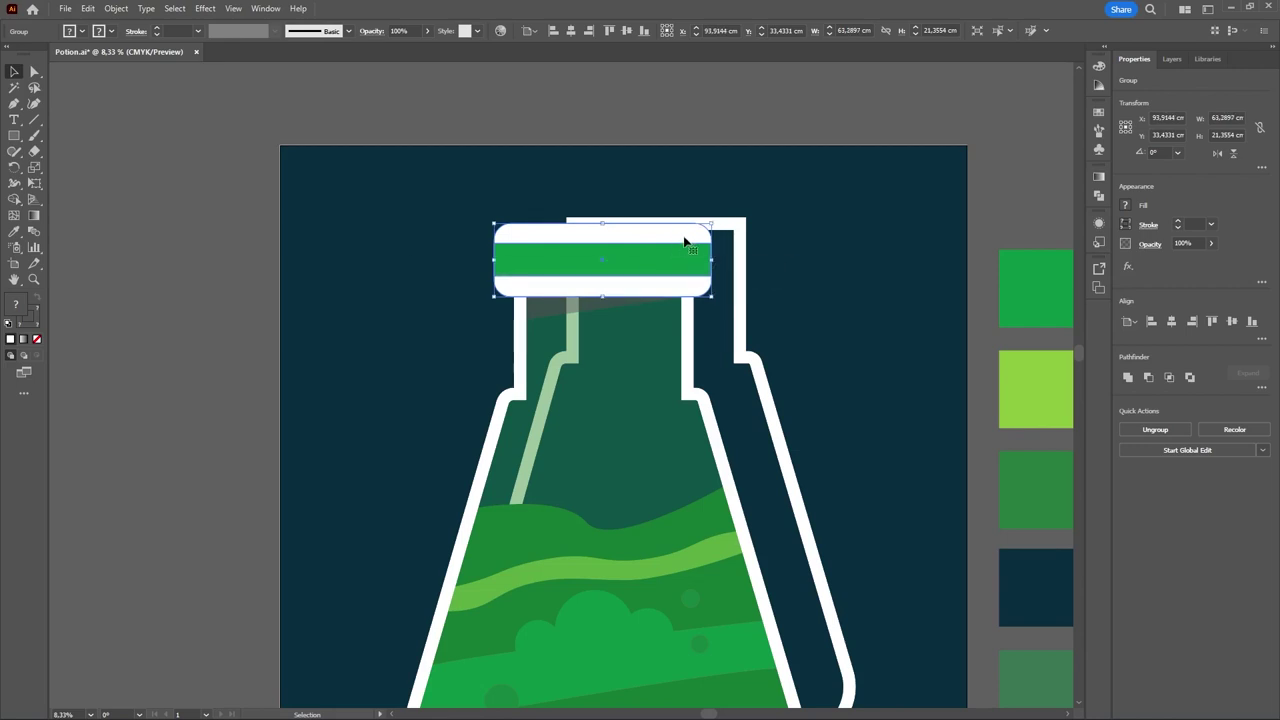
- Square off the two right-hand rounded corners of the white cap shape
scroll(698, 253, up, 3)
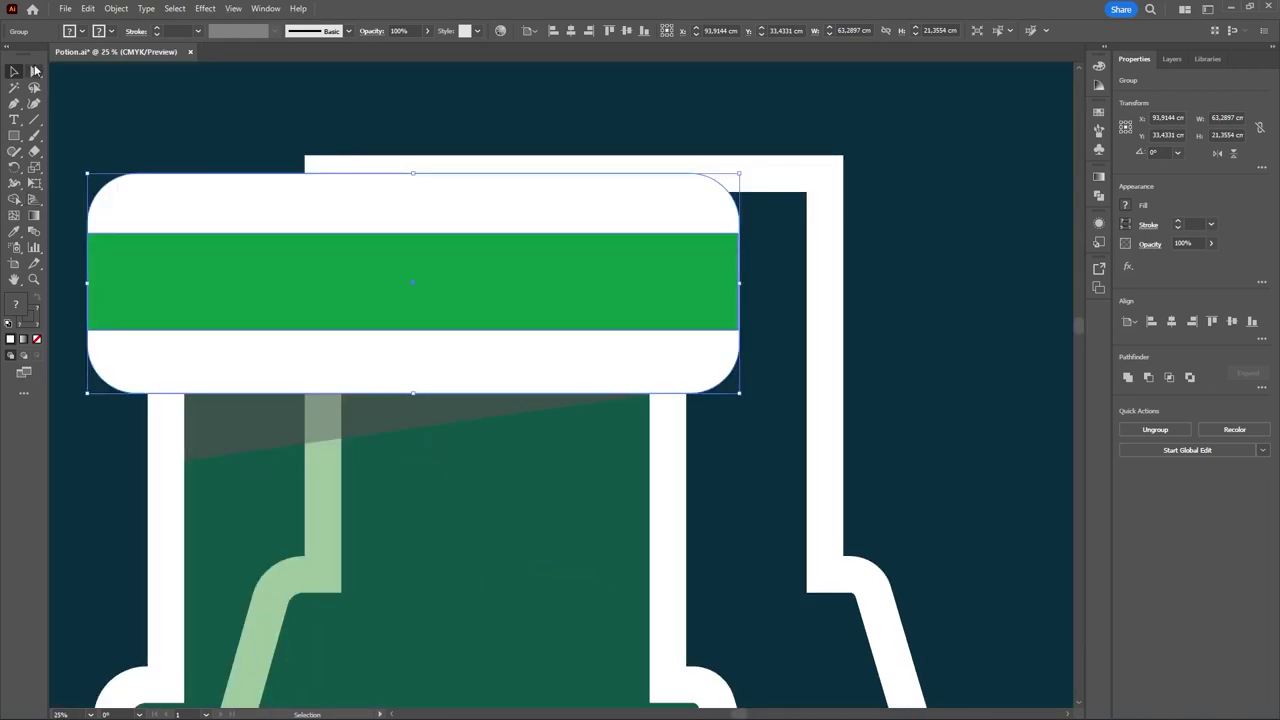
key(a)
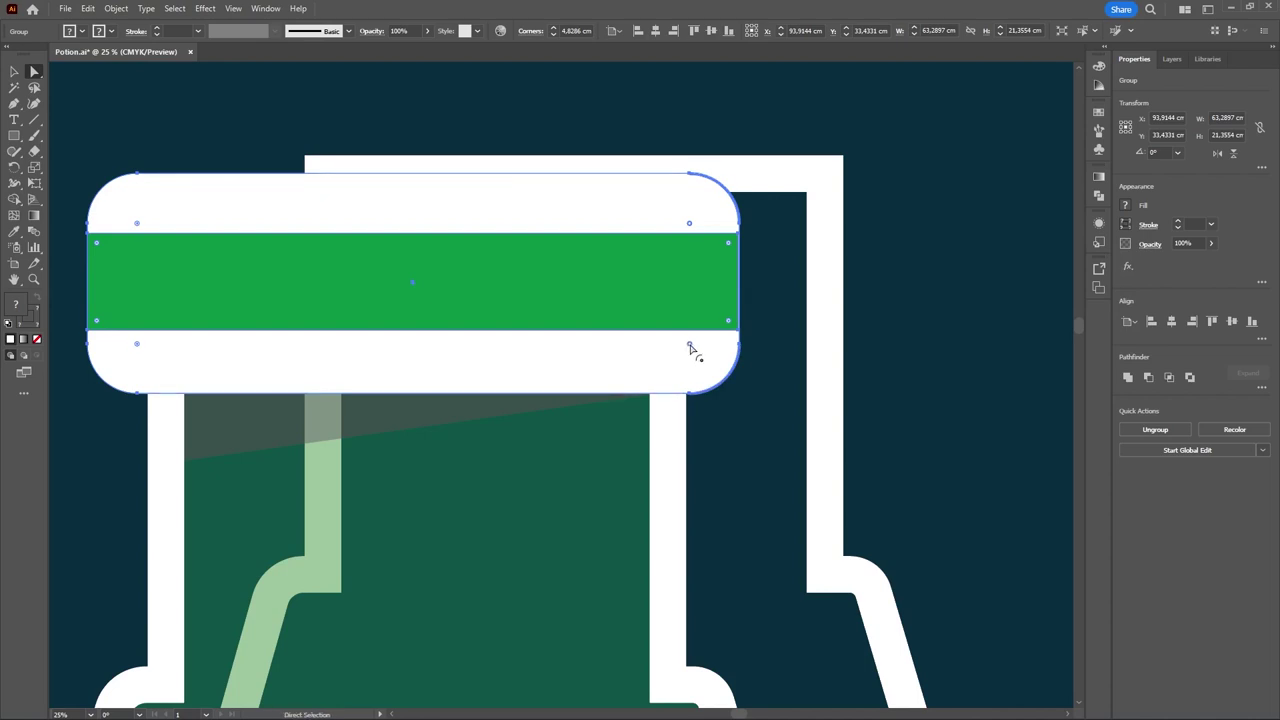
drag(689, 347, 740, 407)
key(v)
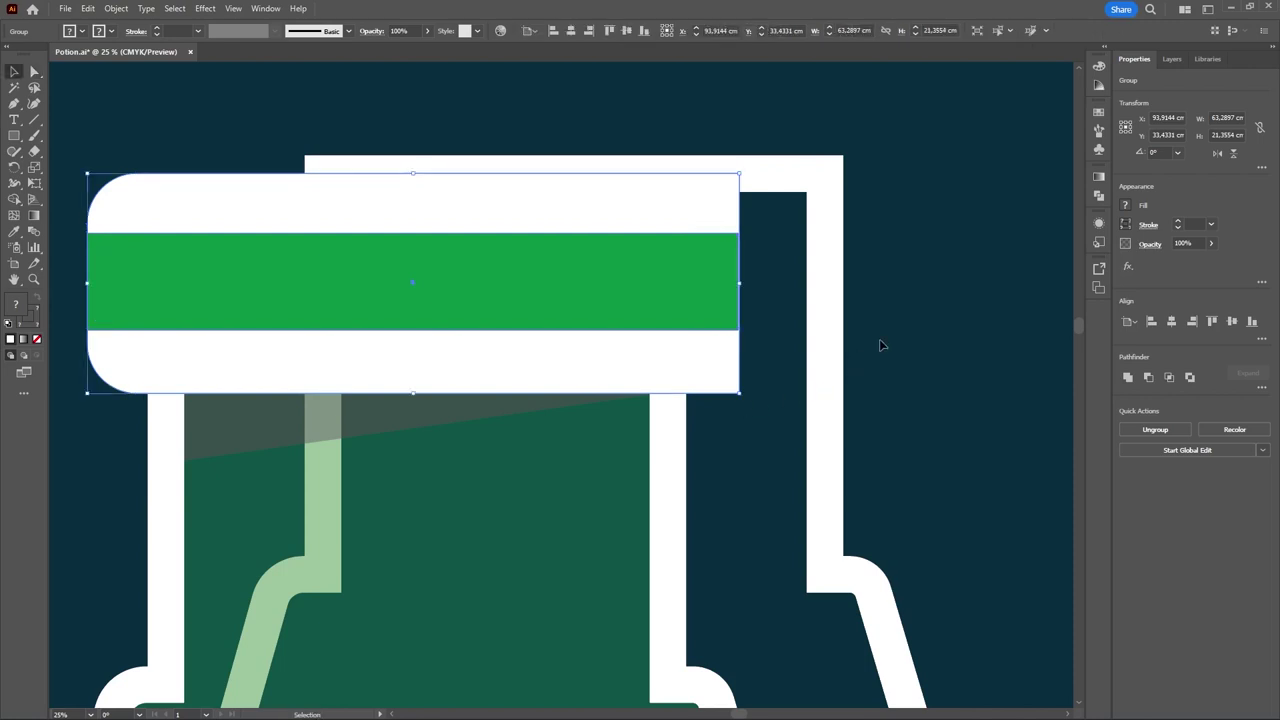
key(ctrl+h)
key(ctrl+shift+a)
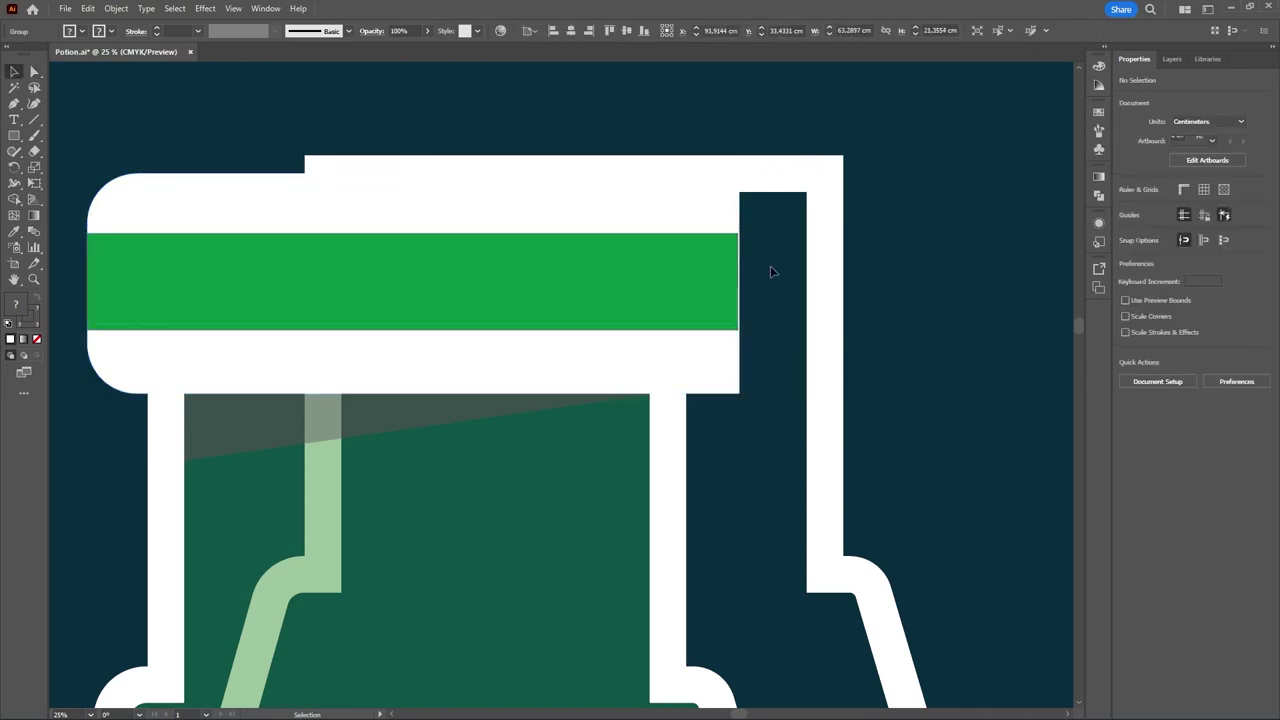
- Duplicate the cap group horizontally against its squared right end and flip the copy horizontally
scroll(770, 272, down, 2)
click(657, 310)
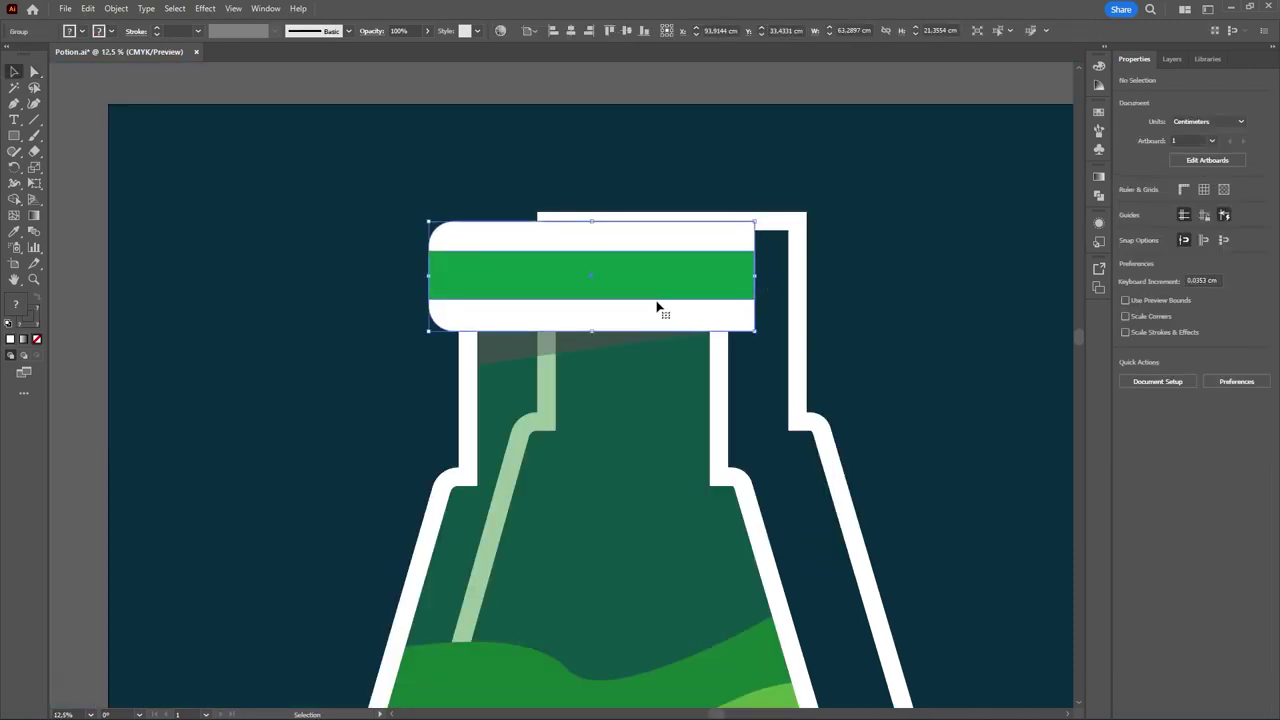
drag(650, 297, 952, 316)
drag(867, 396, 700, 470)
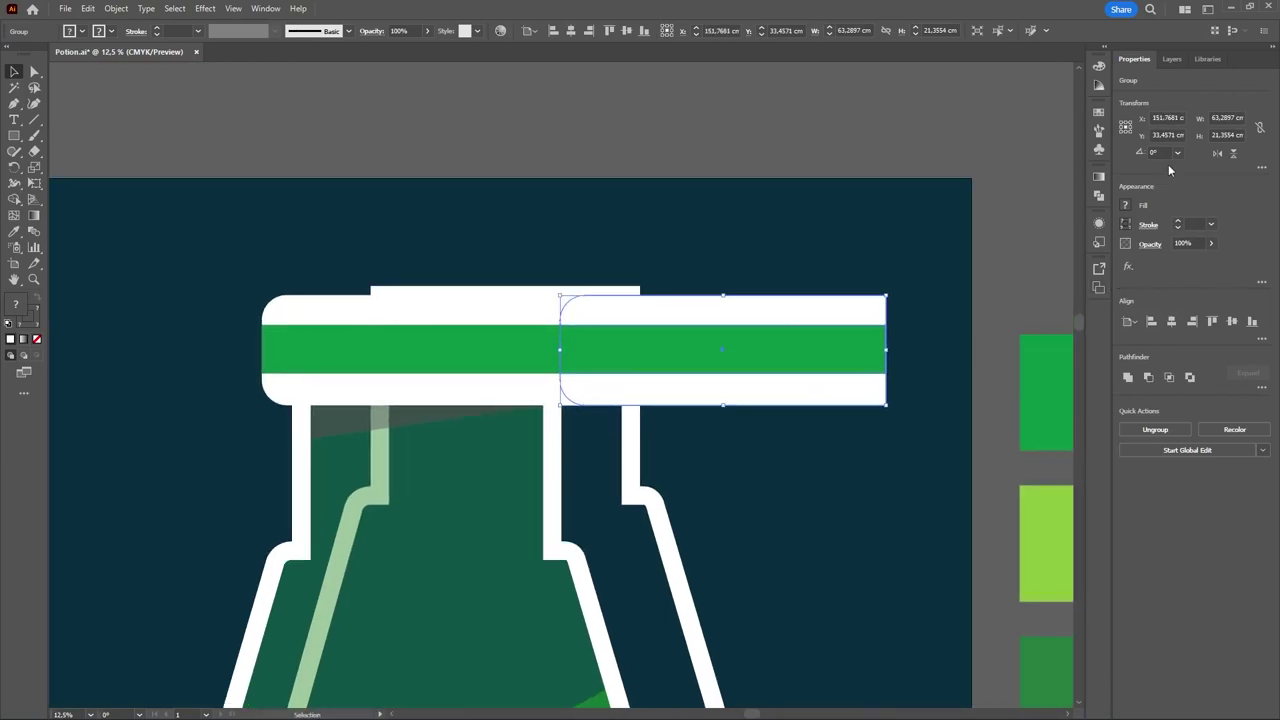
click(1218, 153)
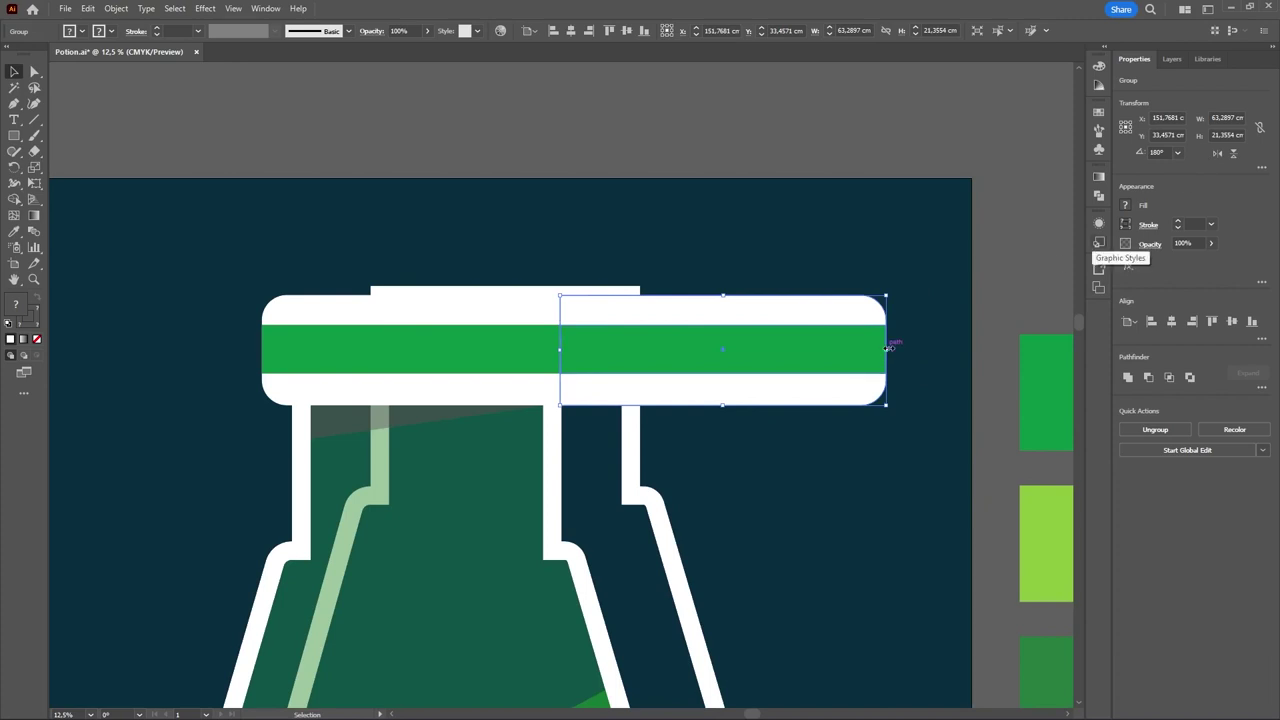
- Narrow the cap copy to about 20.97 cm and shear its outer edge upward with Free Transform to about 17.6 by 25.4 cm overall
drag(889, 348, 669, 349)
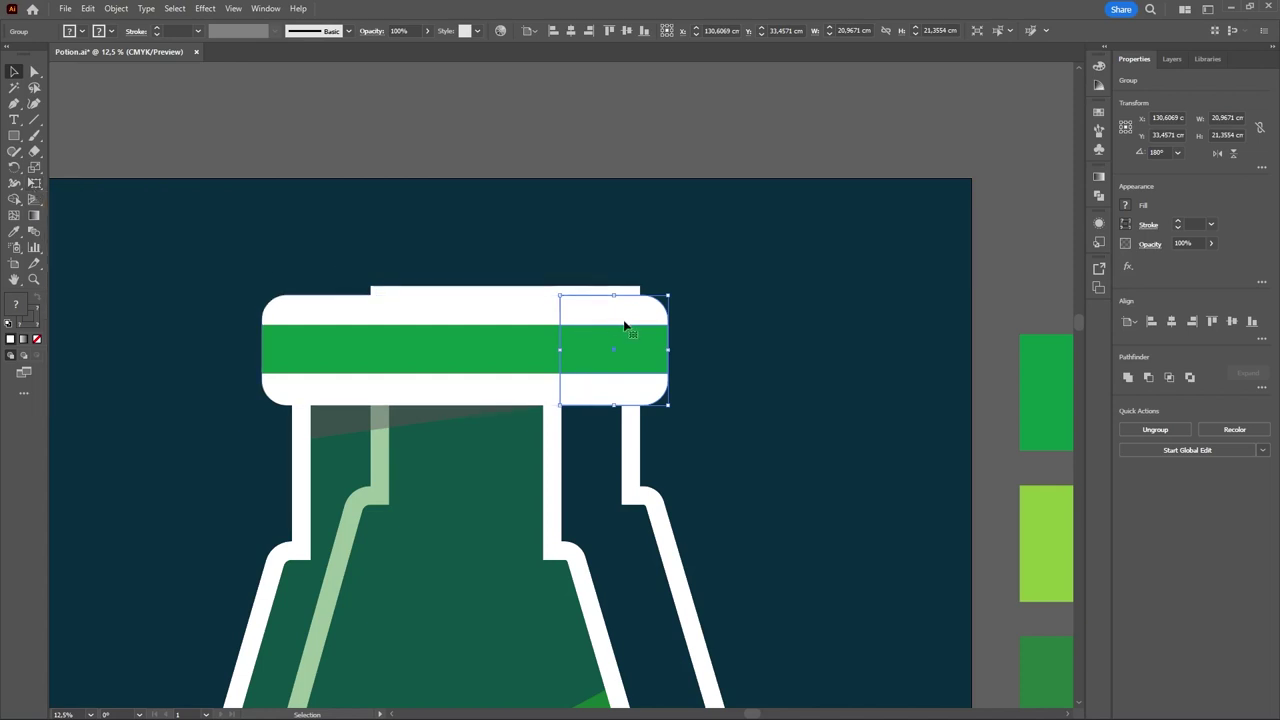
key(e)
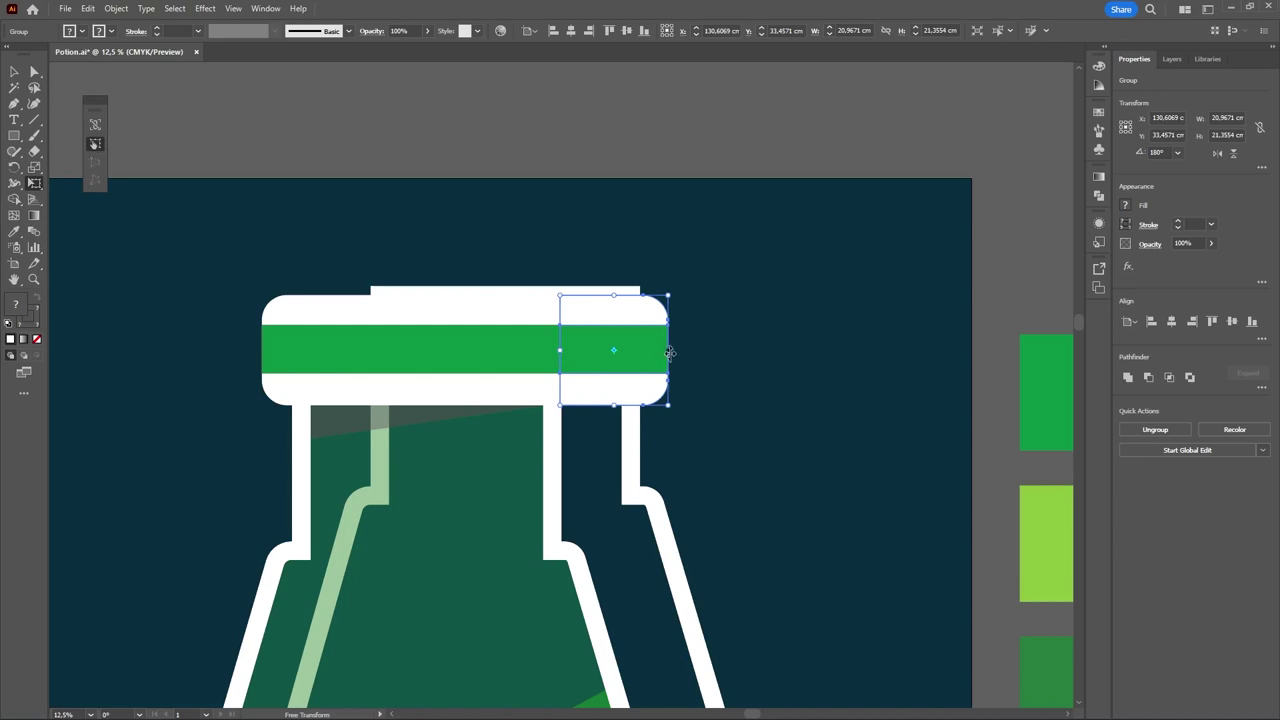
drag(669, 347, 656, 319)
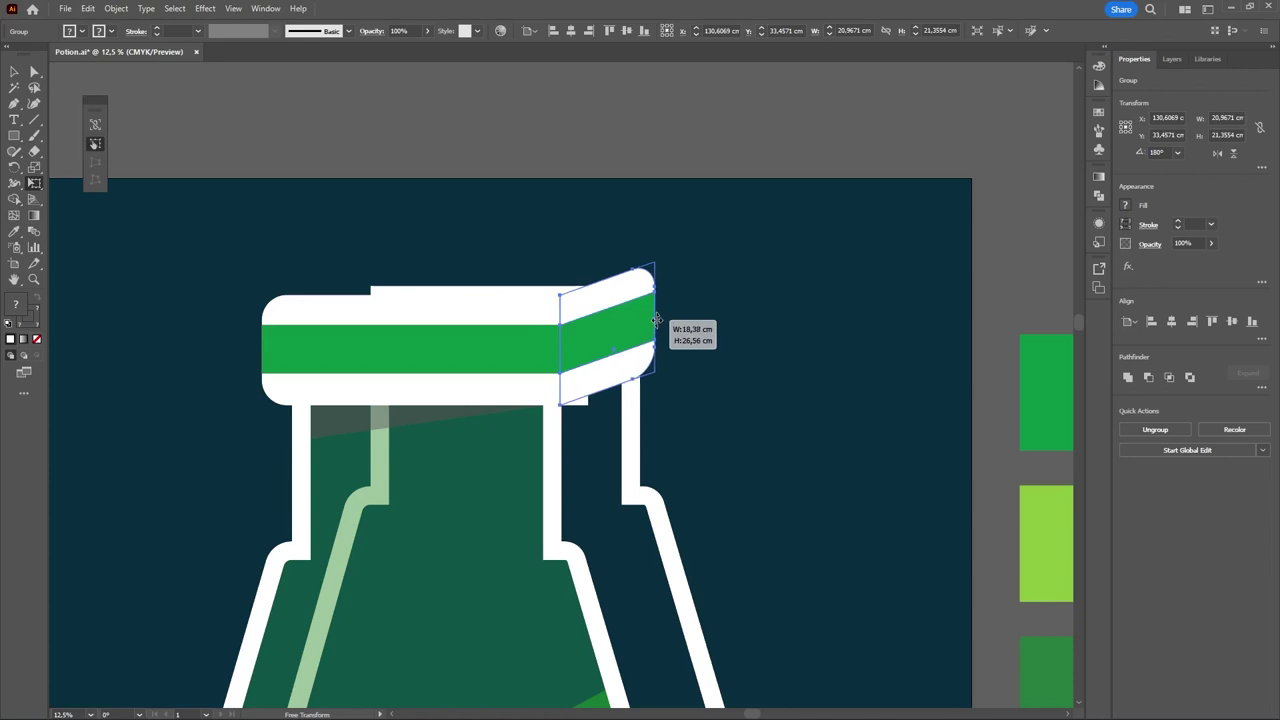
drag(656, 319, 651, 328)
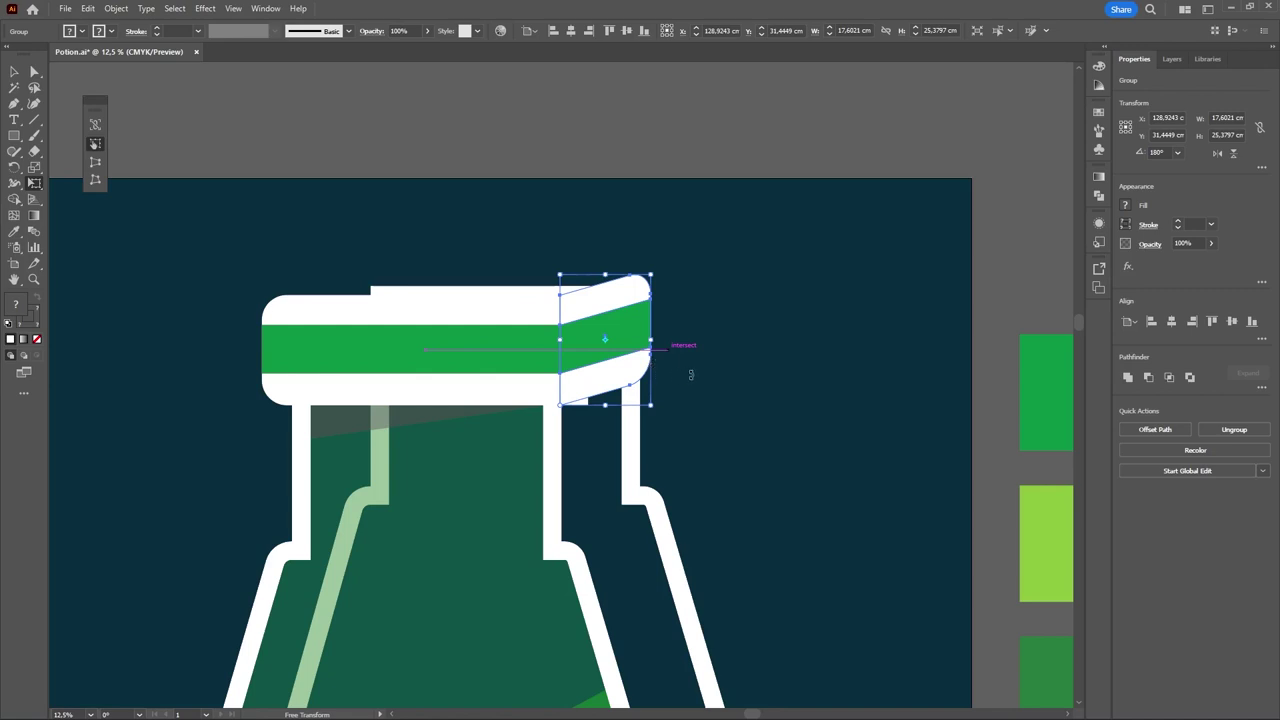
key(v)
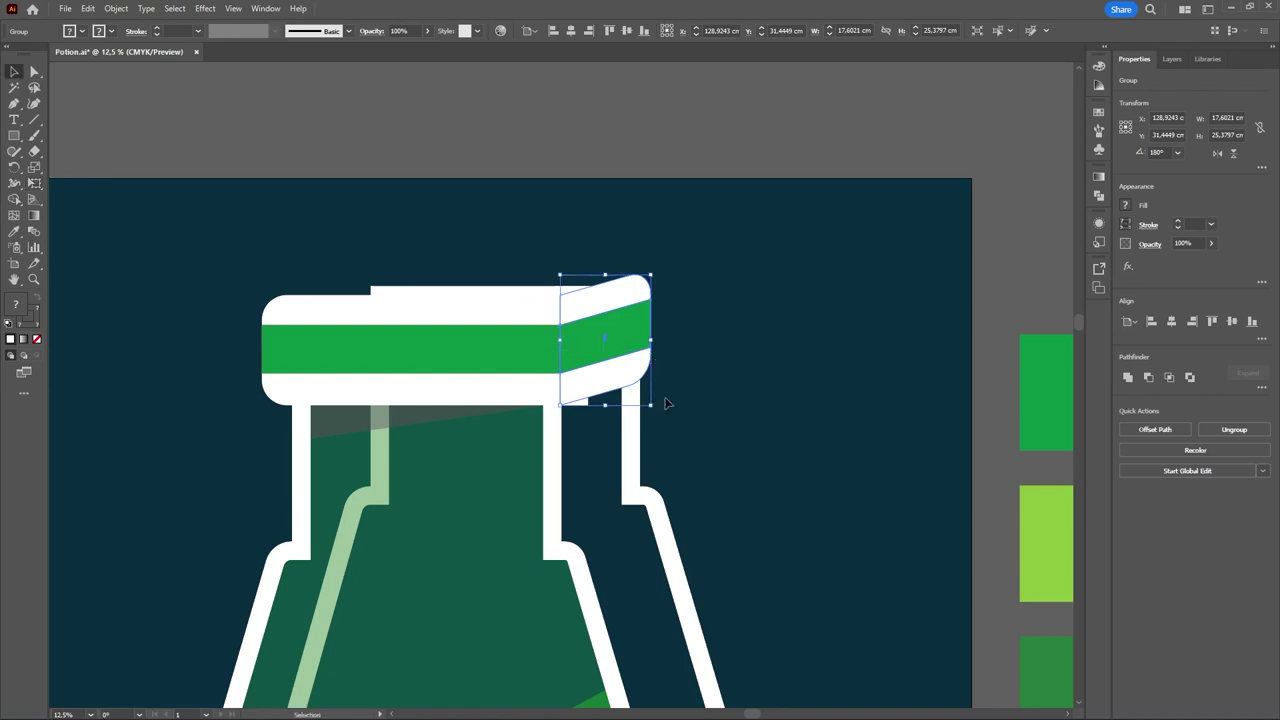
click(593, 463)
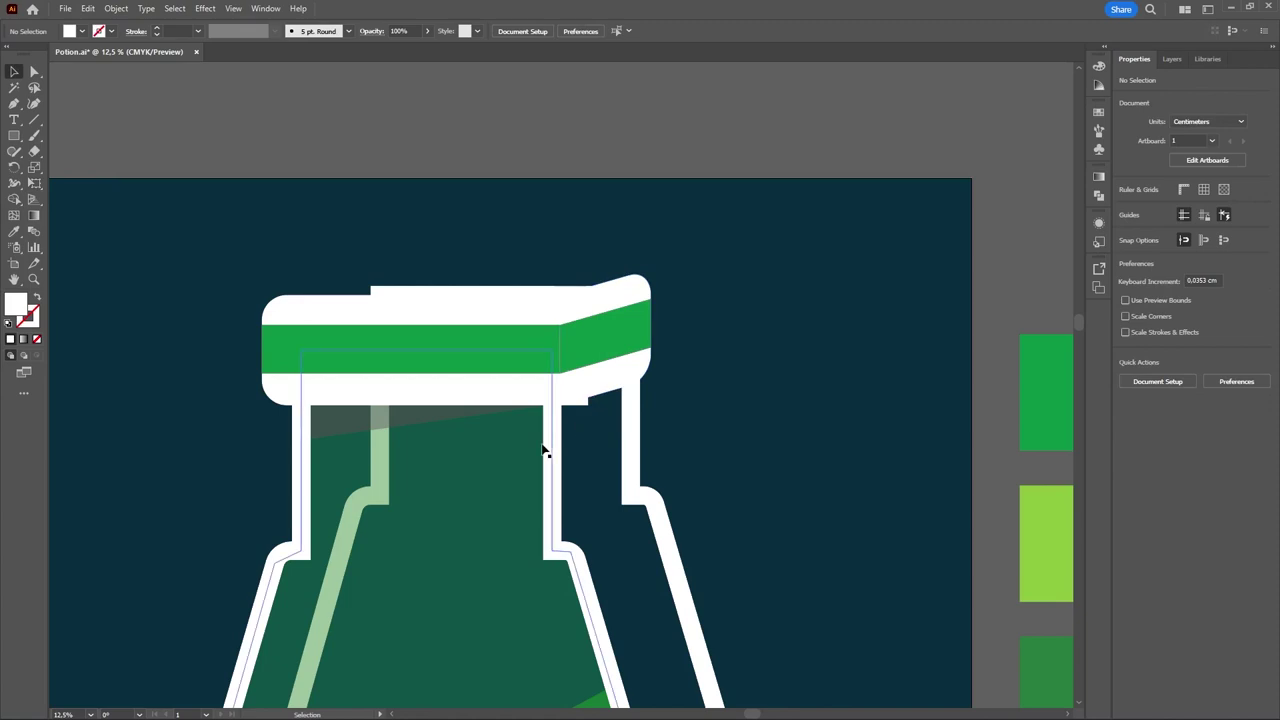
- Narrow the front cap group from its inner end so it ends at the seam with the angled side face
click(547, 449)
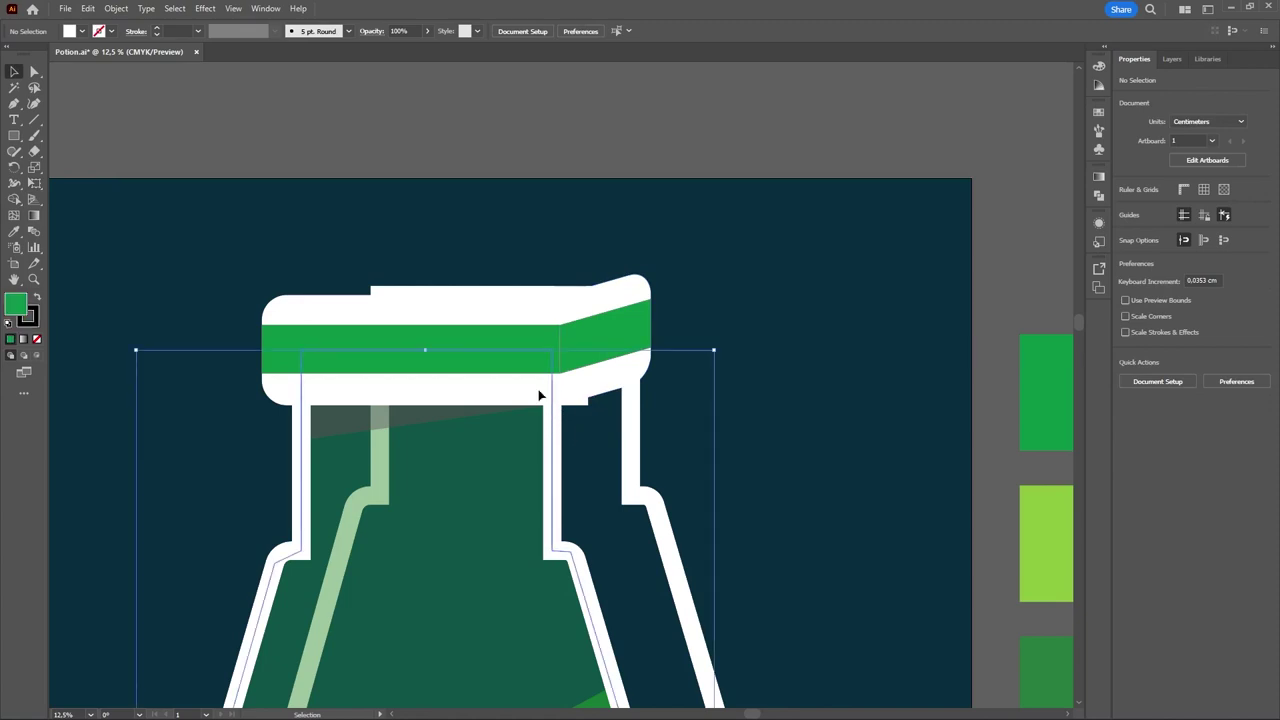
click(490, 324)
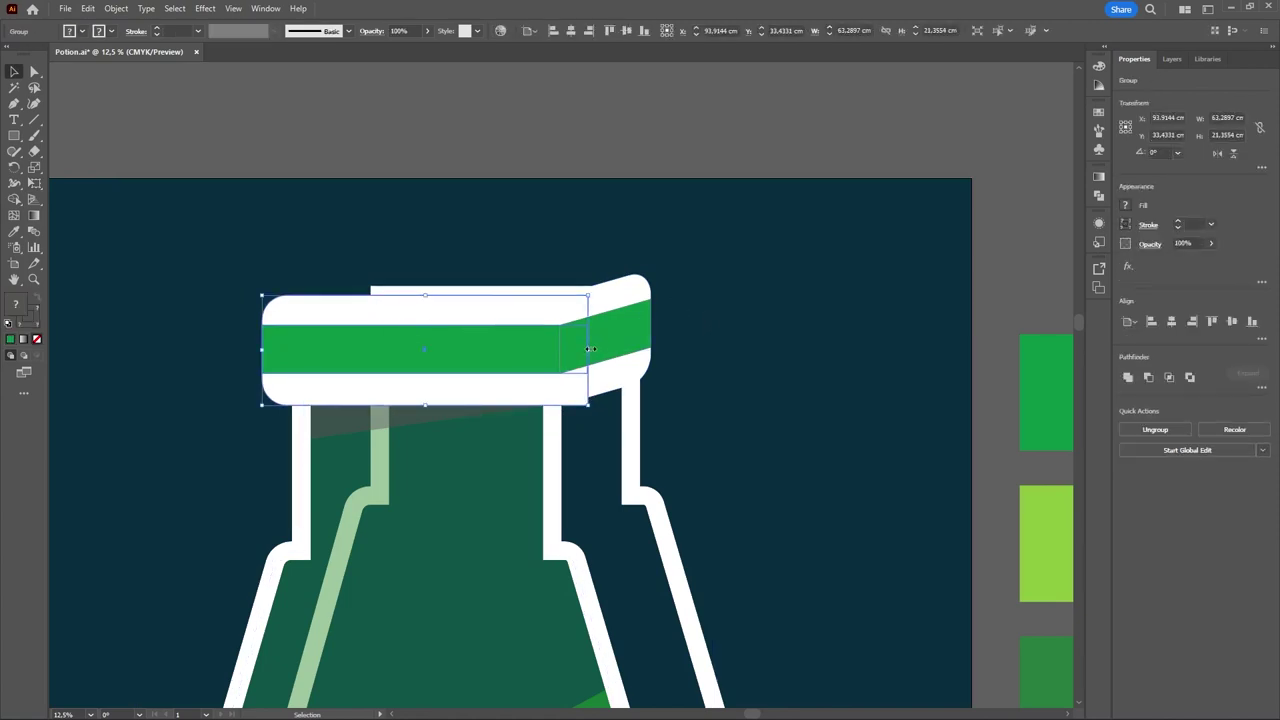
drag(589, 348, 563, 340)
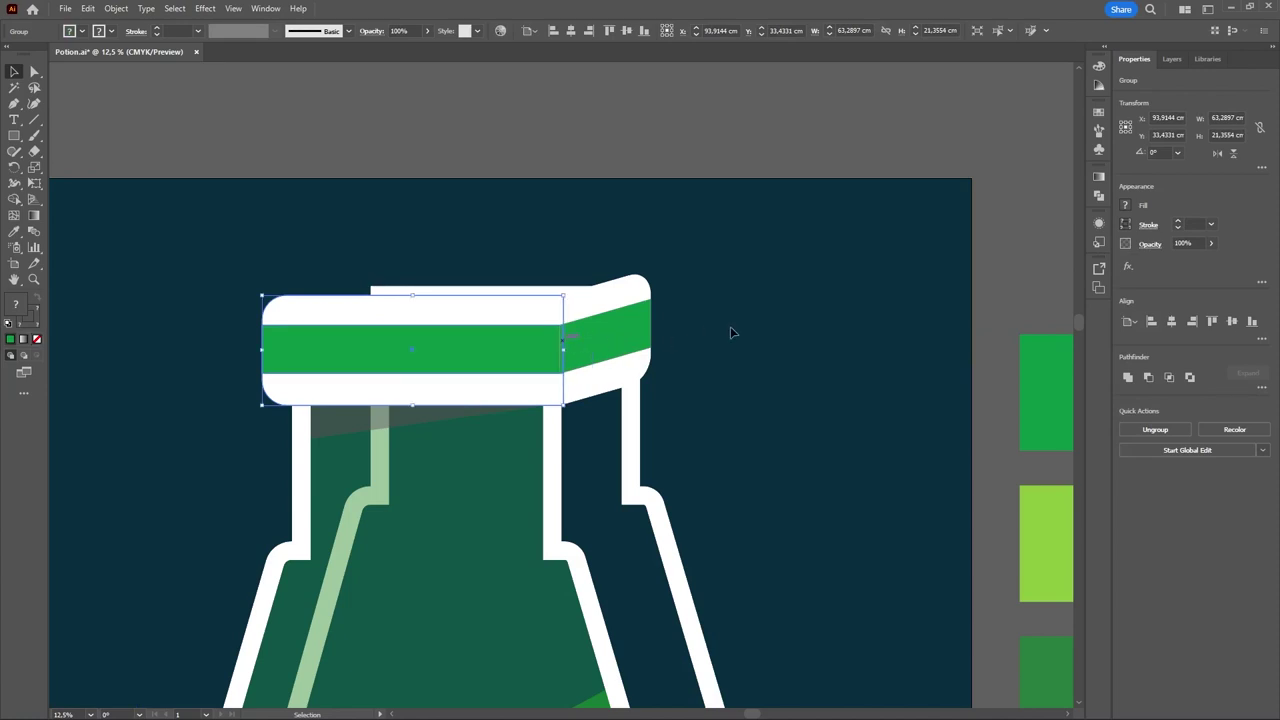
- Duplicate the cap's angled side face group in place, directly on top of the original
click(598, 342)
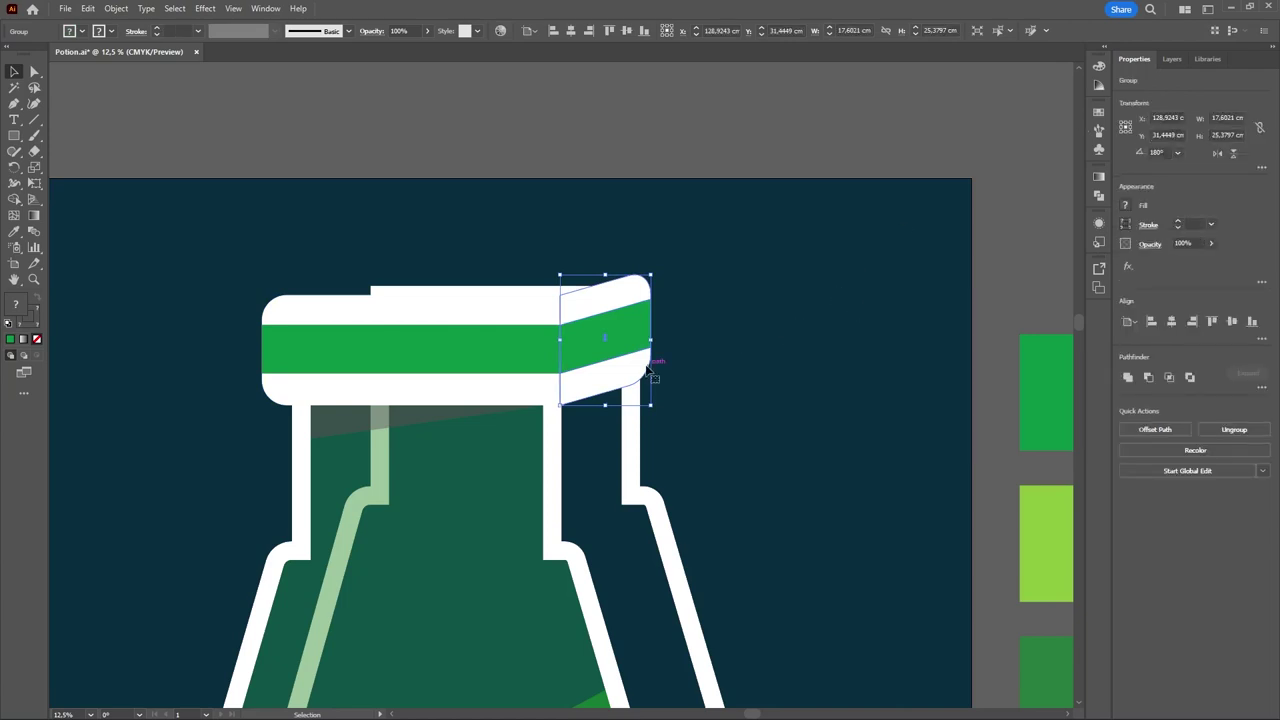
key(a)
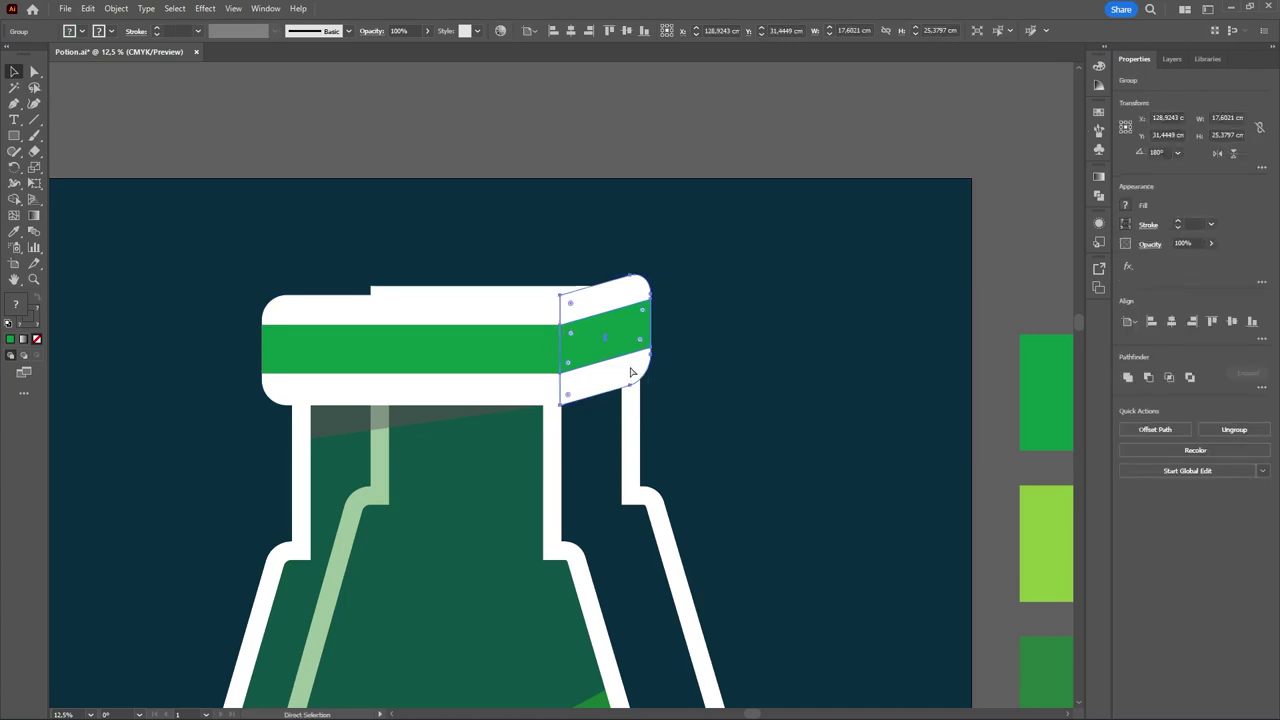
key(v)
key(a)
key(v)
drag(576, 342, 650, 316)
key(a)
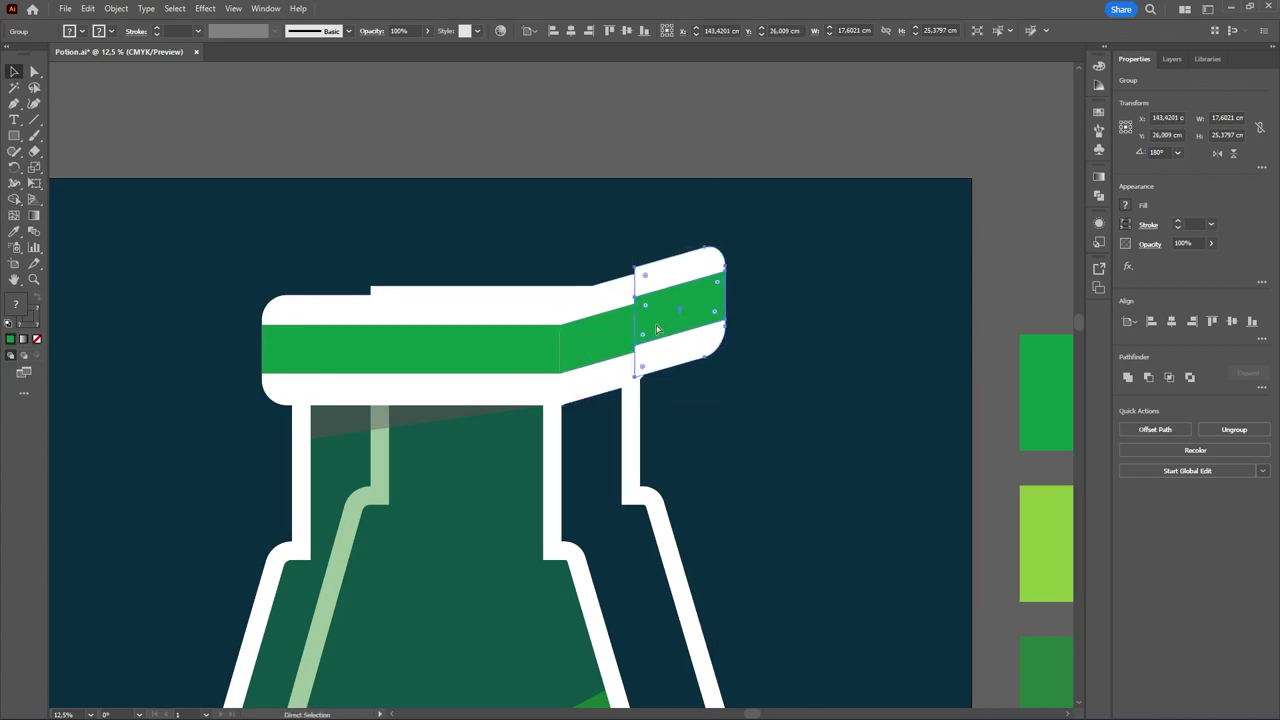
key(ctrl+z)
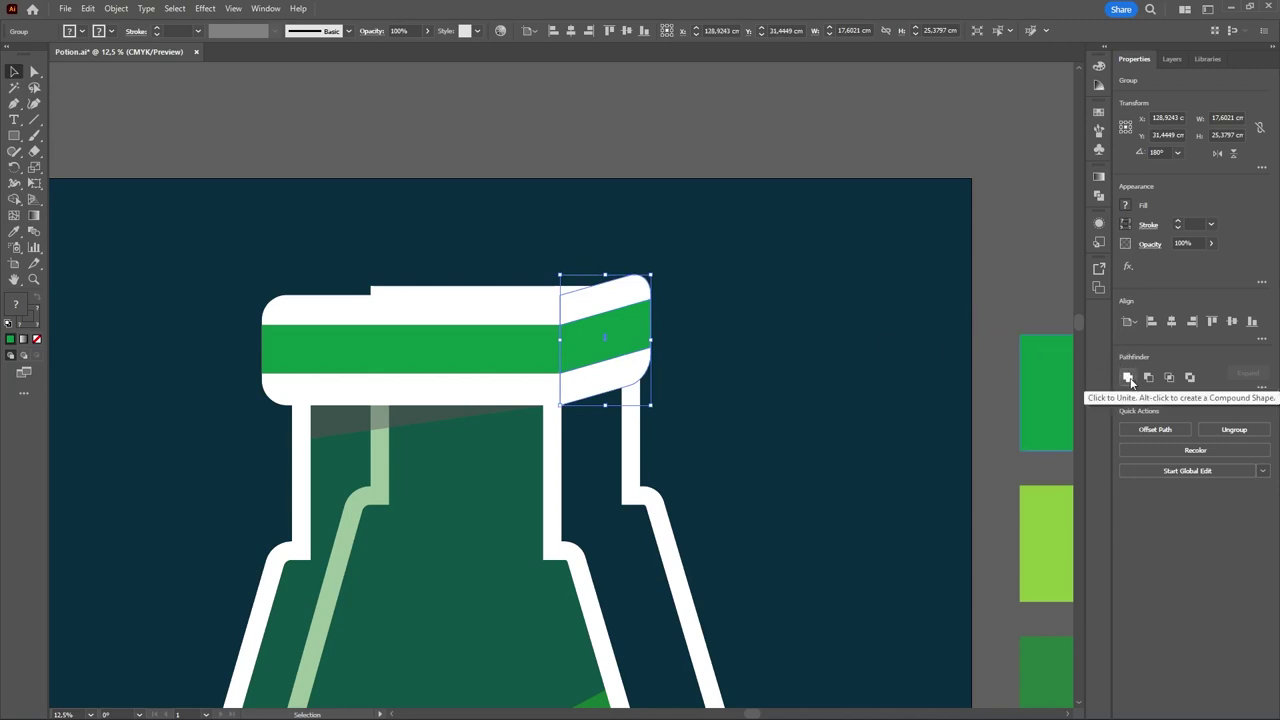
- Unite the duplicated side face into a single shape and fill it black at 40% opacity as shading
click(1130, 378)
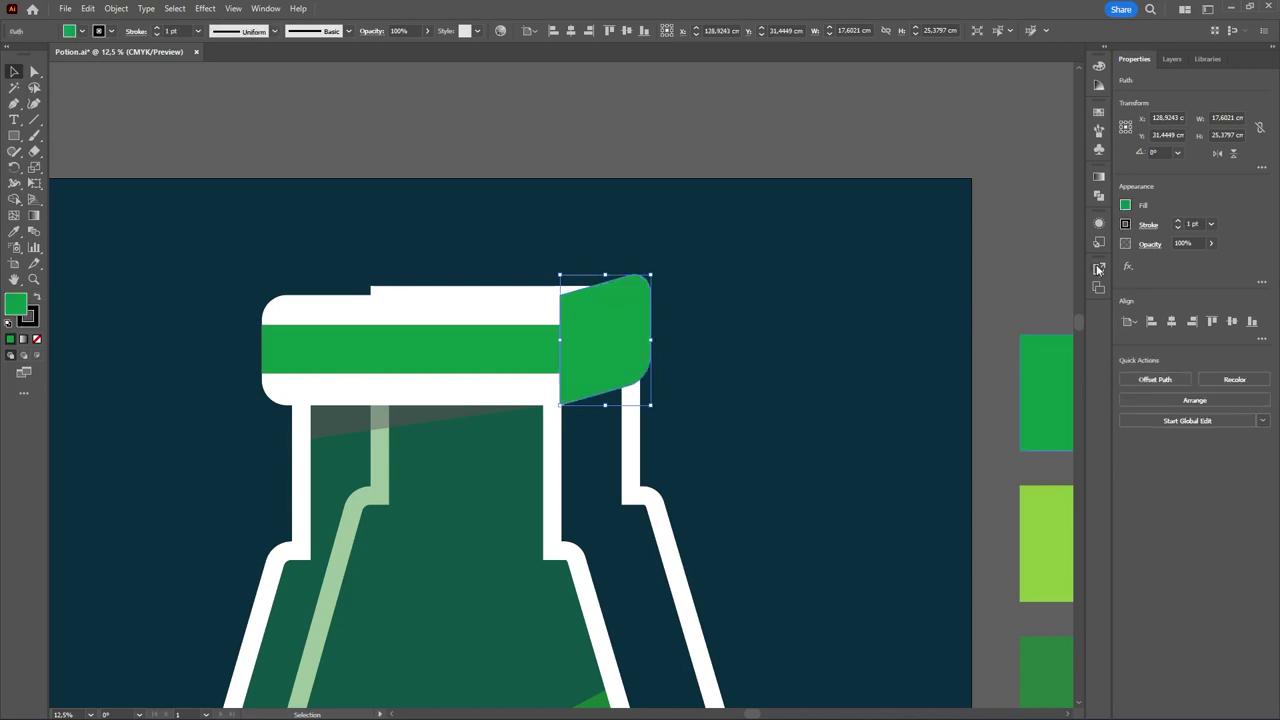
click(1126, 206)
click(1046, 230)
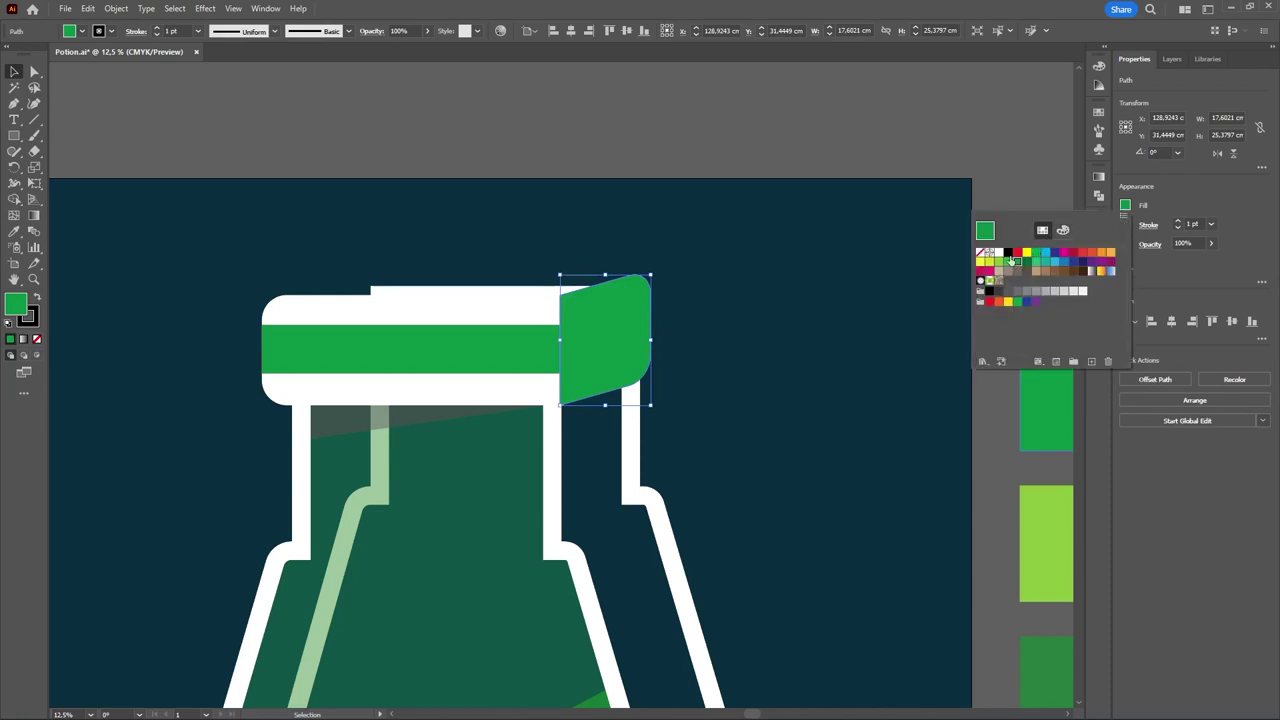
click(1008, 253)
click(1209, 244)
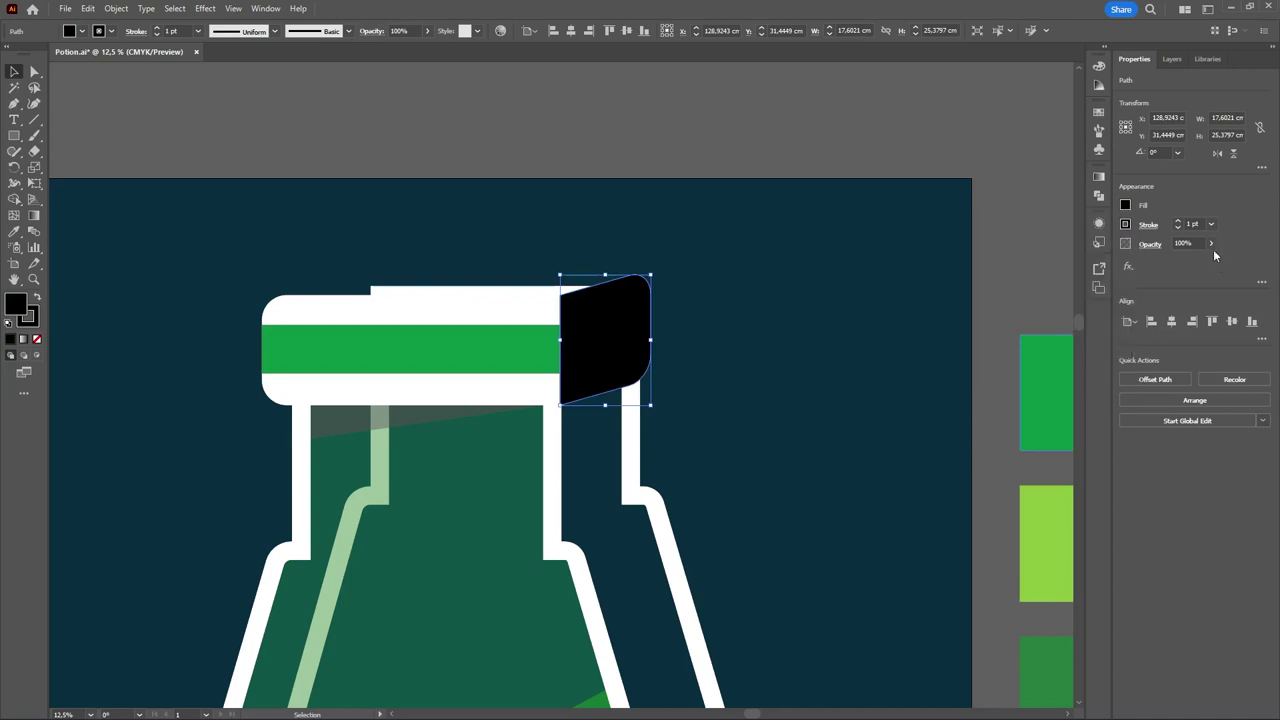
drag(1186, 266, 1181, 266)
click(857, 394)
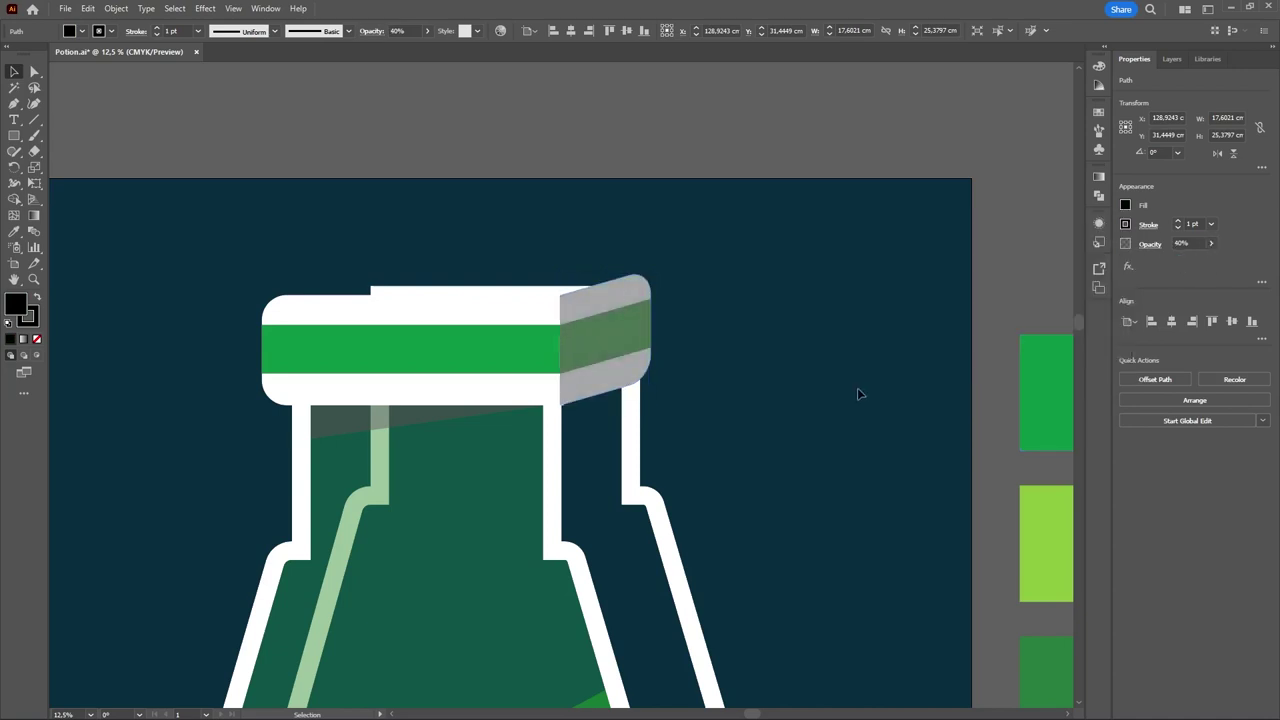
click(581, 340)
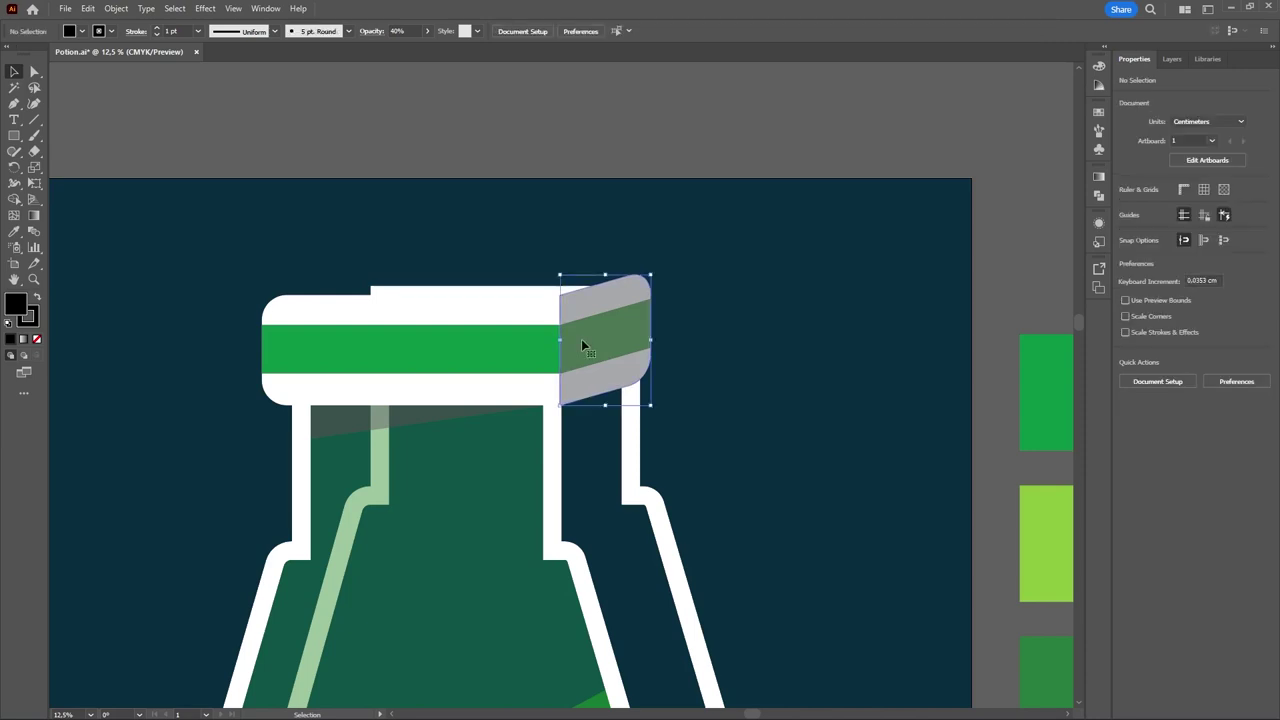
click(707, 398)
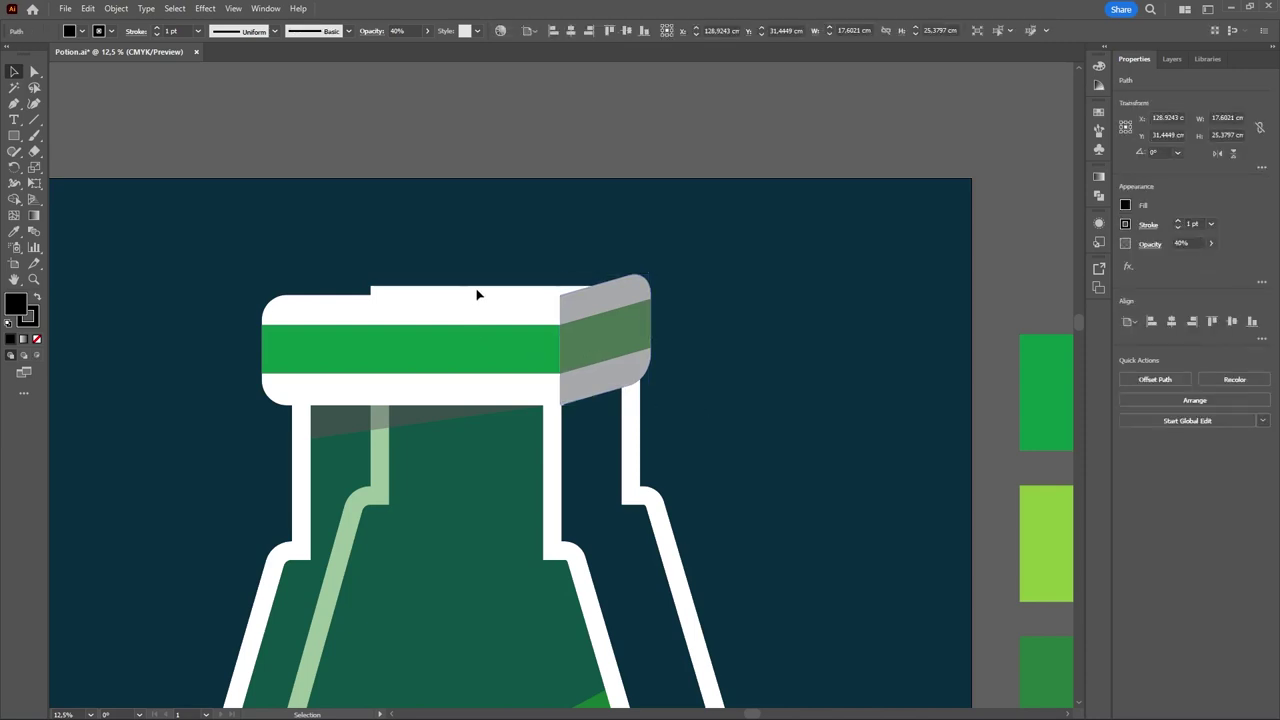
- Narrow the dark shading overlay slightly from its inner edge to line up with the end of the front cap face
scroll(821, 462, down, 1)
drag(734, 459, 760, 355)
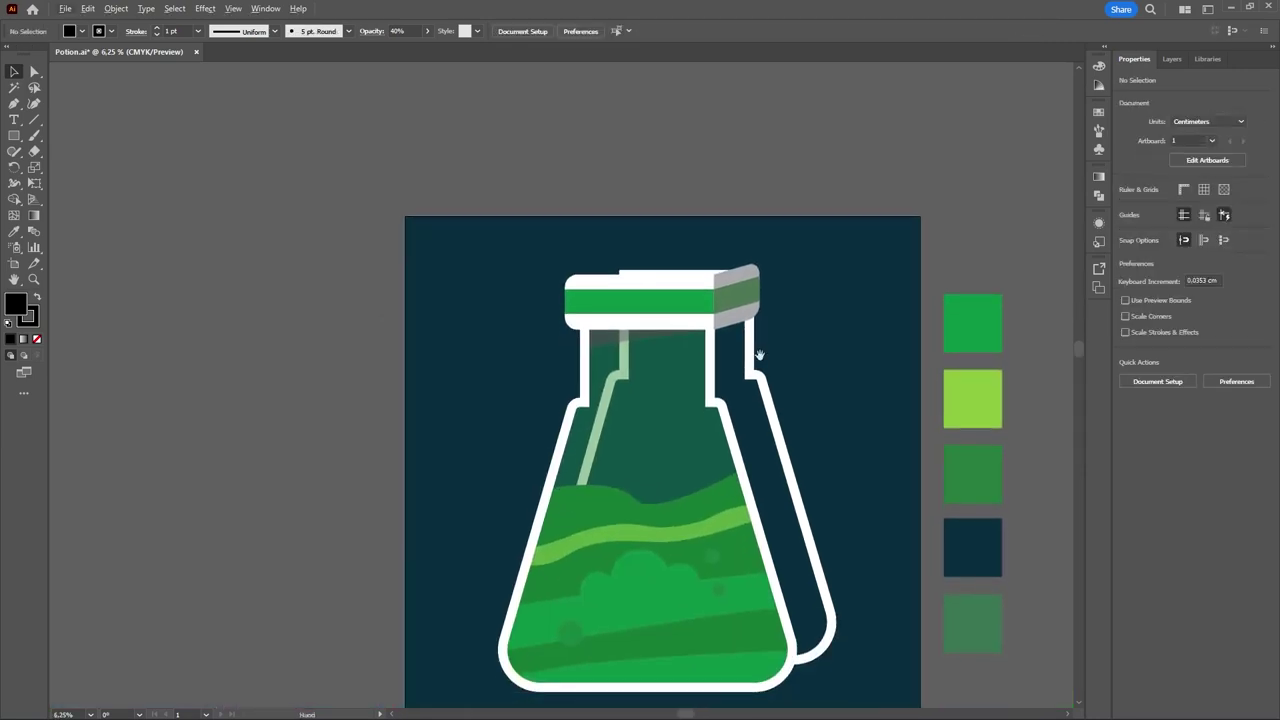
scroll(764, 314, up, 2)
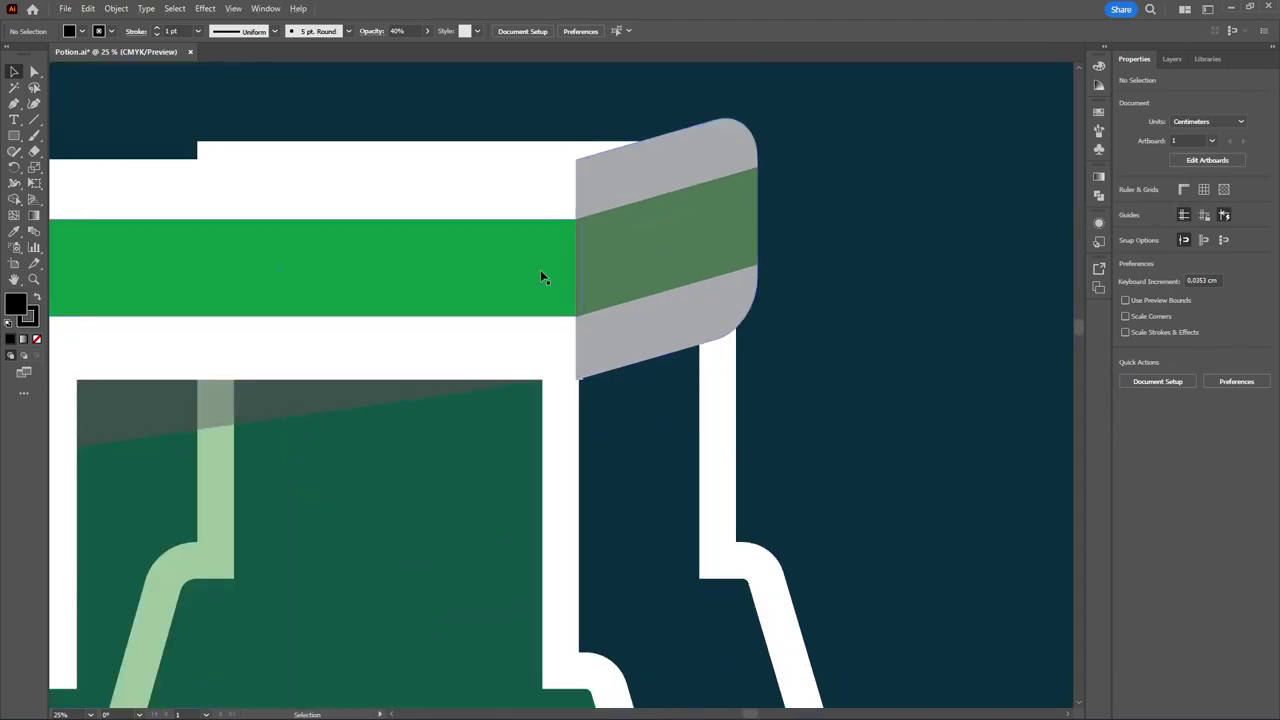
click(581, 276)
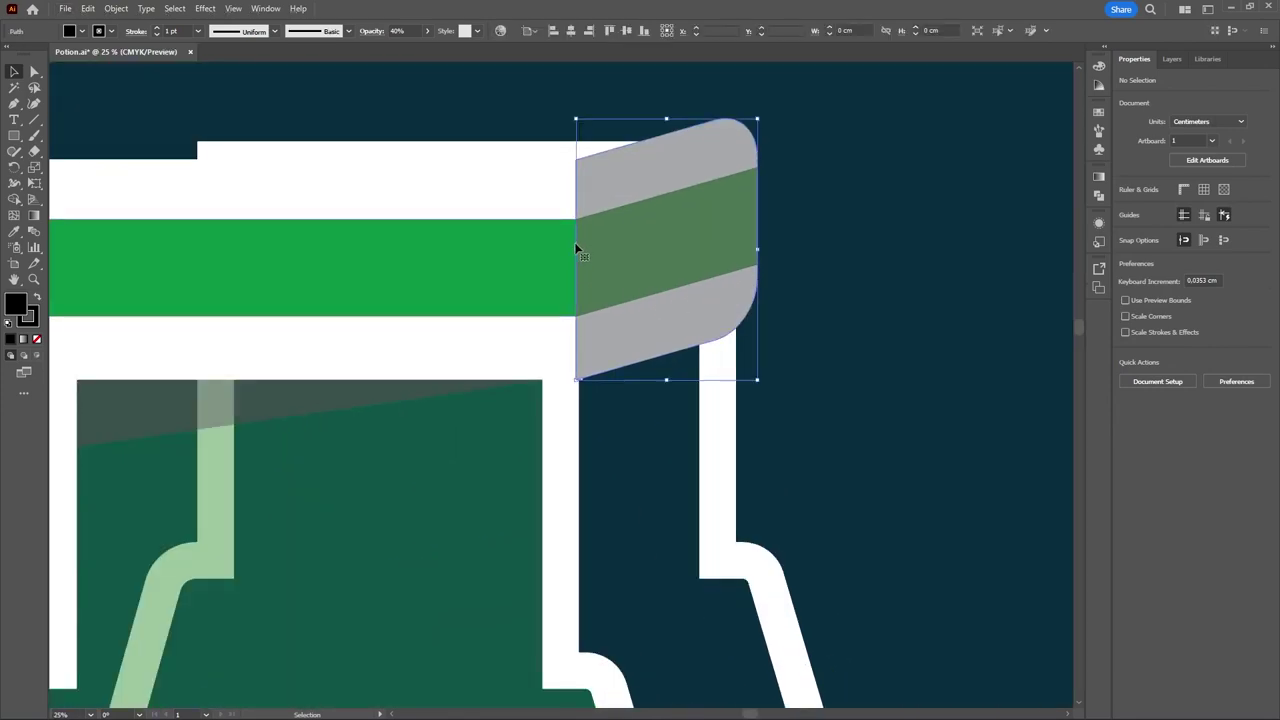
drag(576, 247, 580, 260)
click(613, 451)
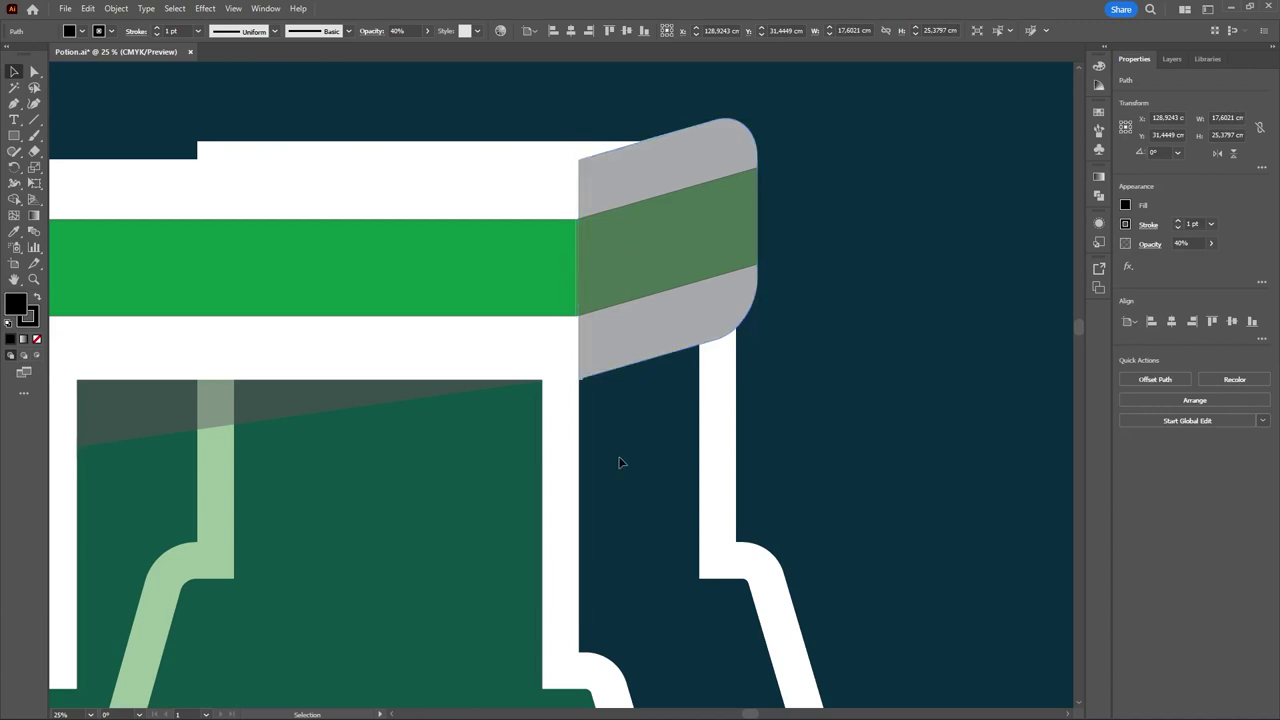
- Draw a Pen path from the side face's upper outer corner along the cap's back edge to the front cap's upper left corner
scroll(619, 462, down, 4)
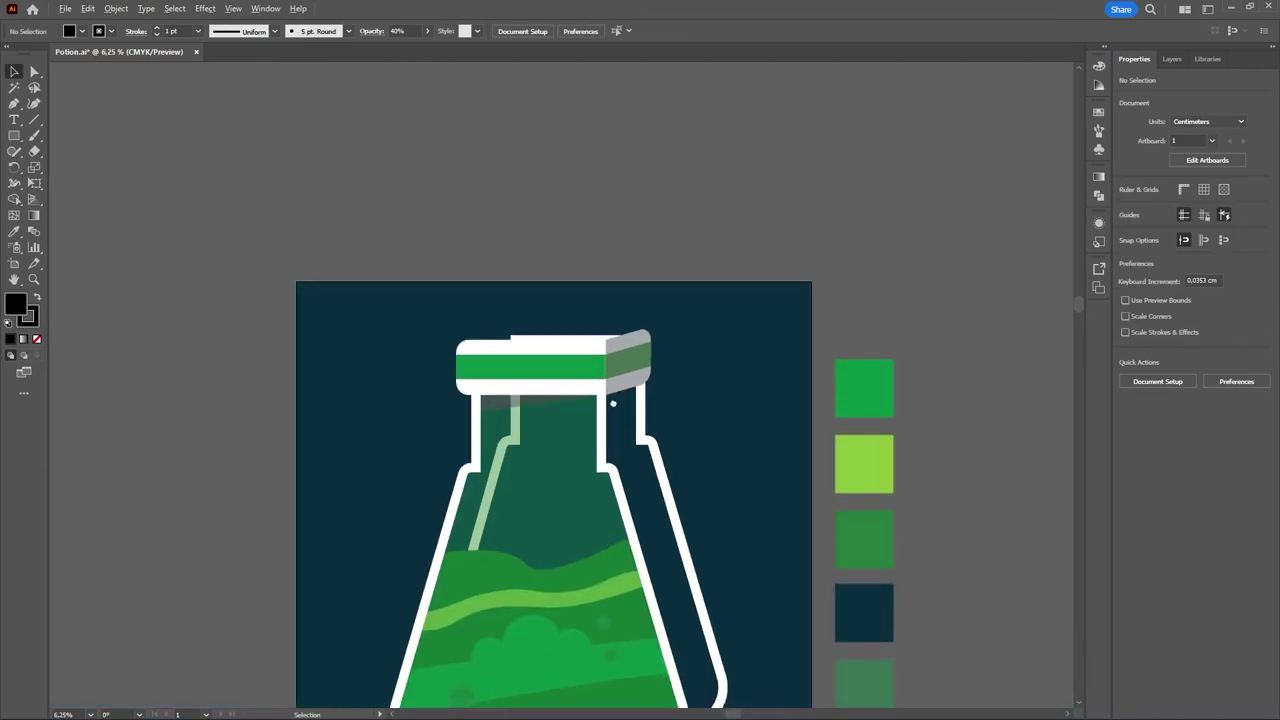
scroll(613, 403, down, 2)
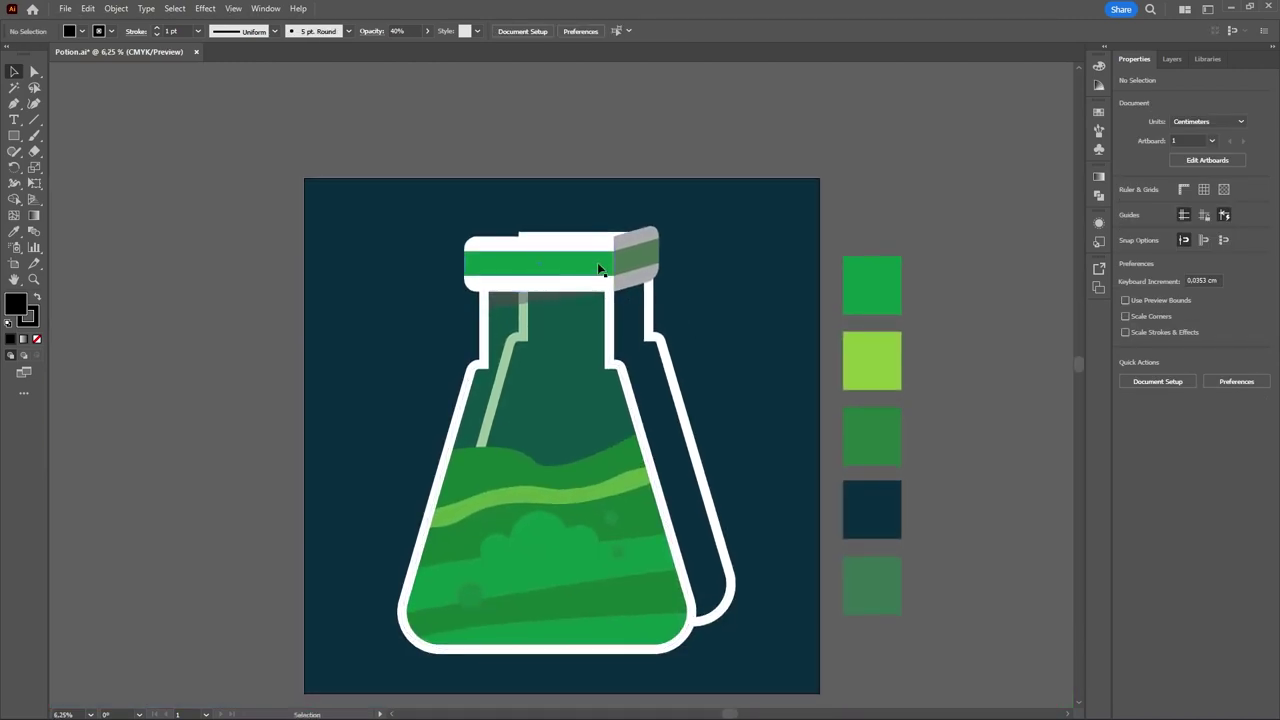
scroll(603, 229, up, 1)
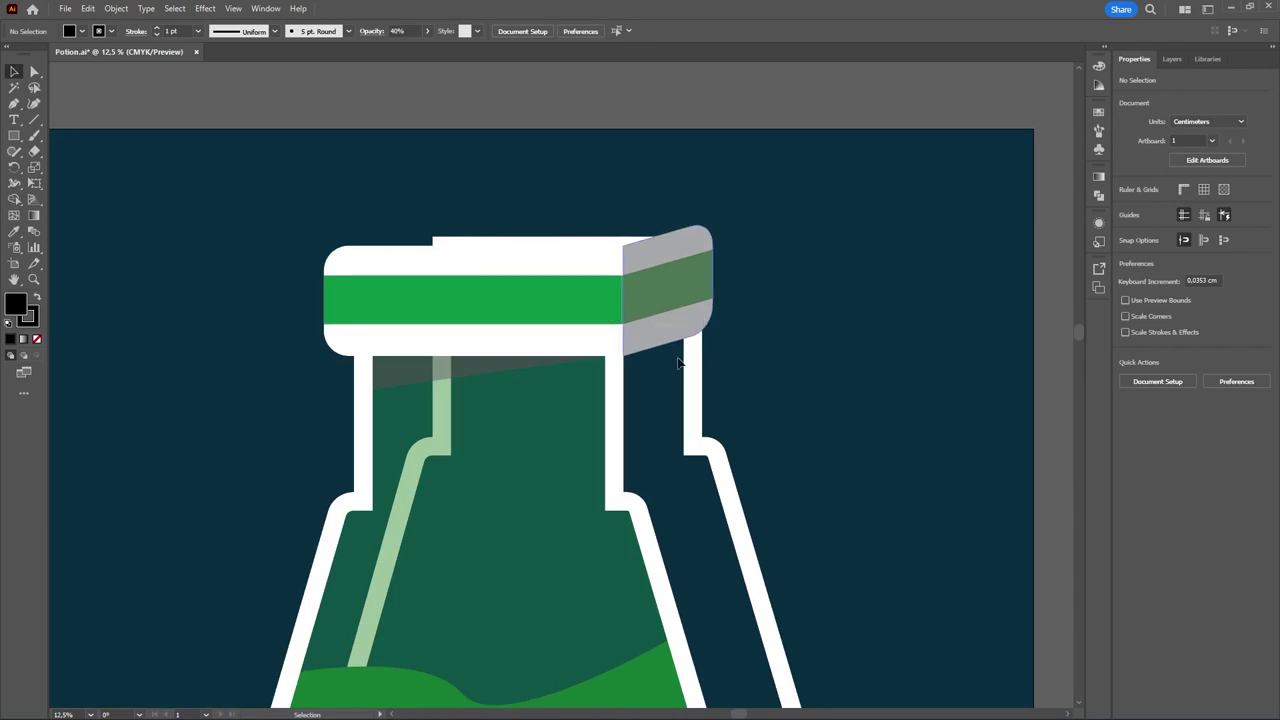
scroll(678, 360, up, 1)
drag(813, 322, 900, 458)
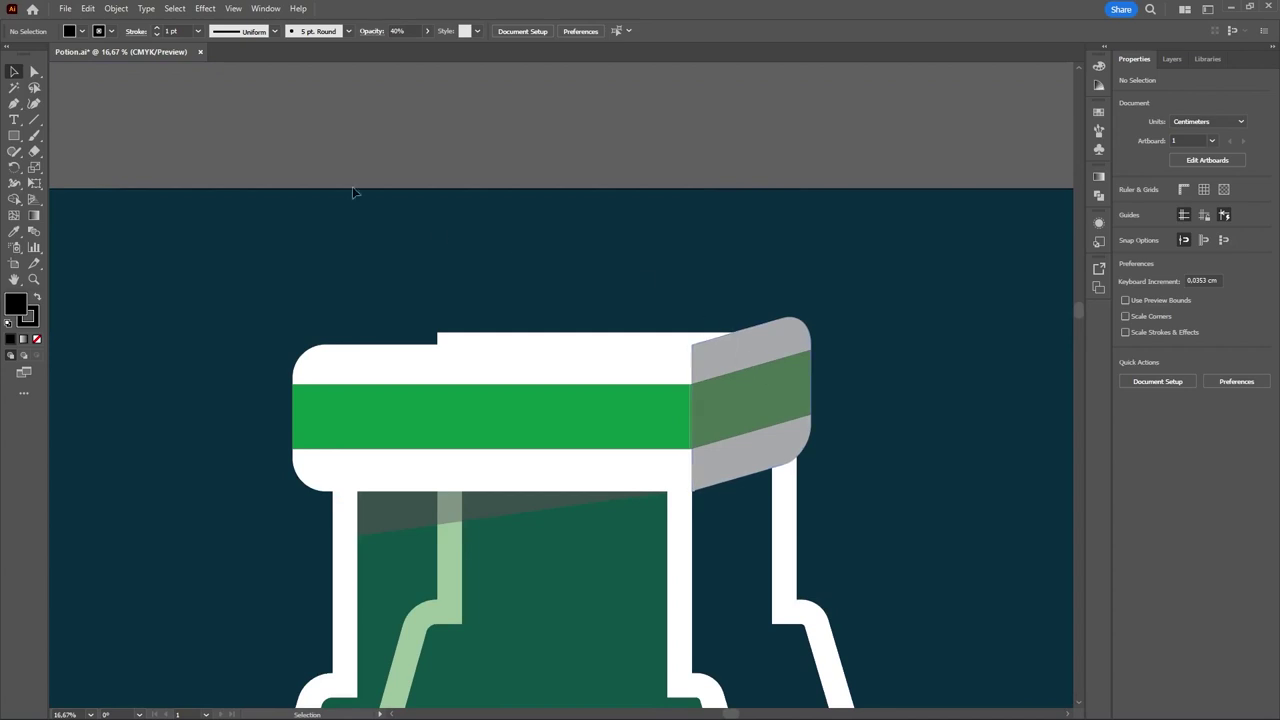
click(15, 103)
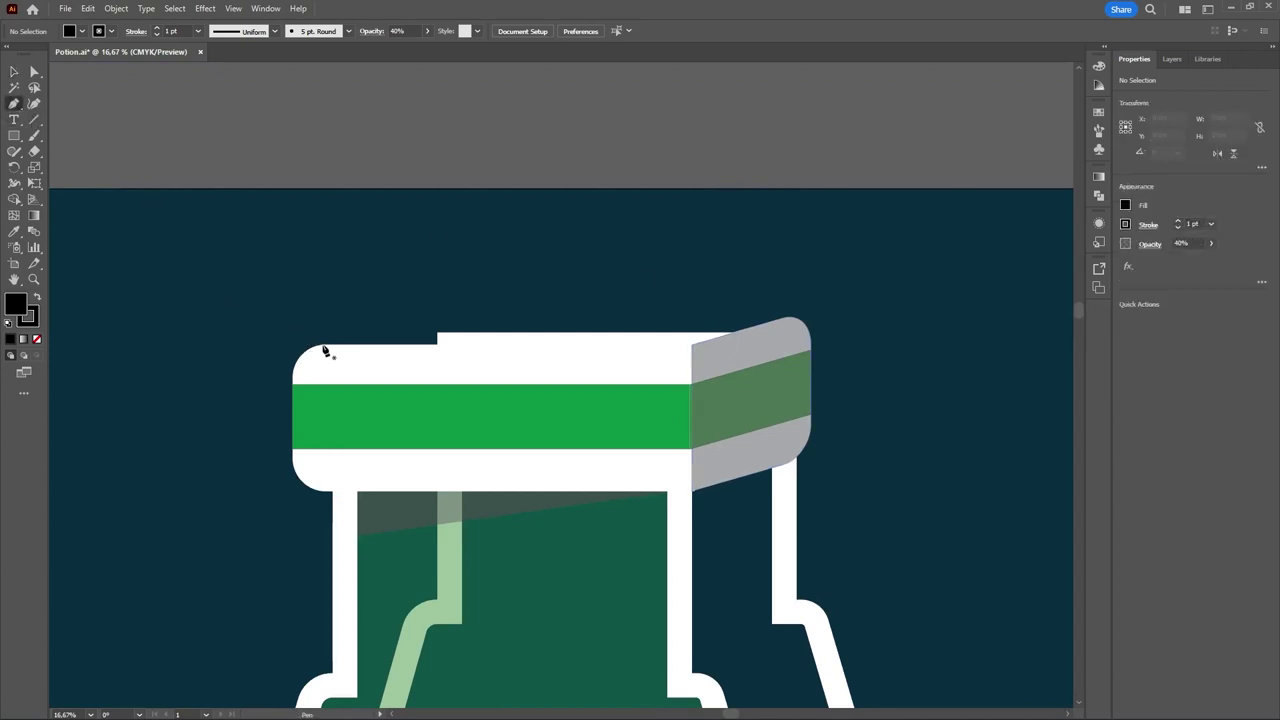
click(788, 320)
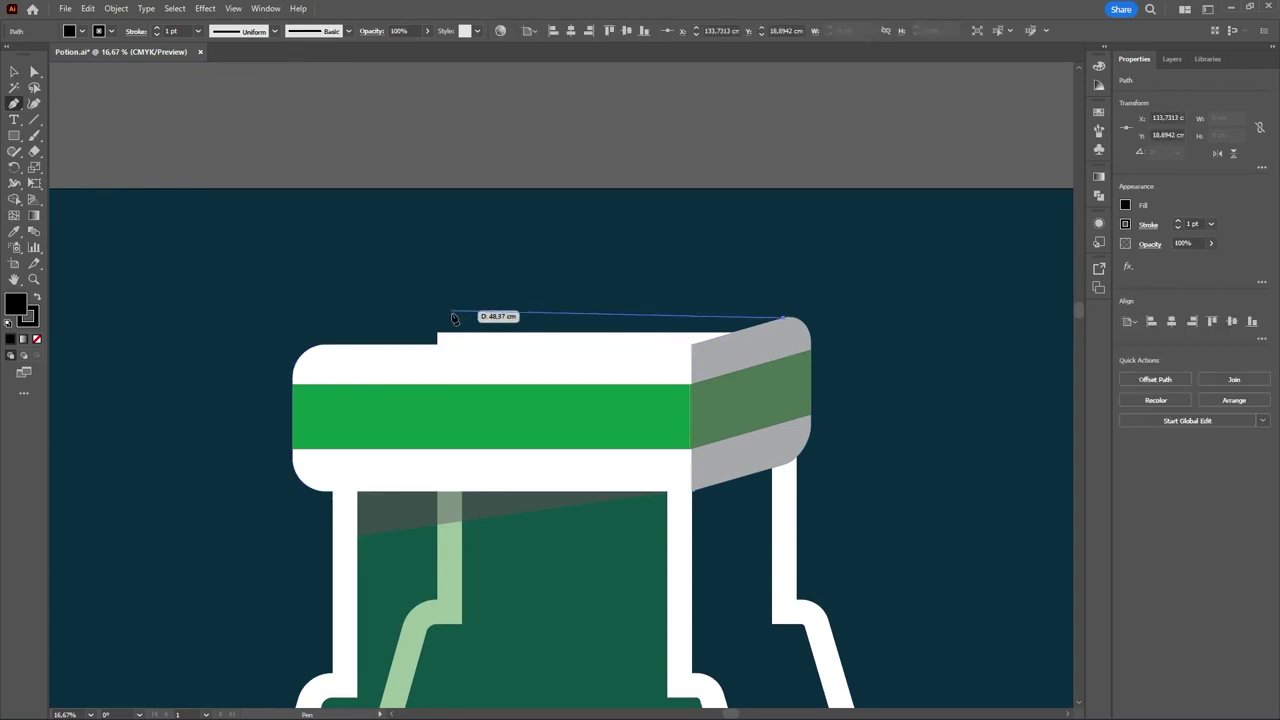
click(453, 320)
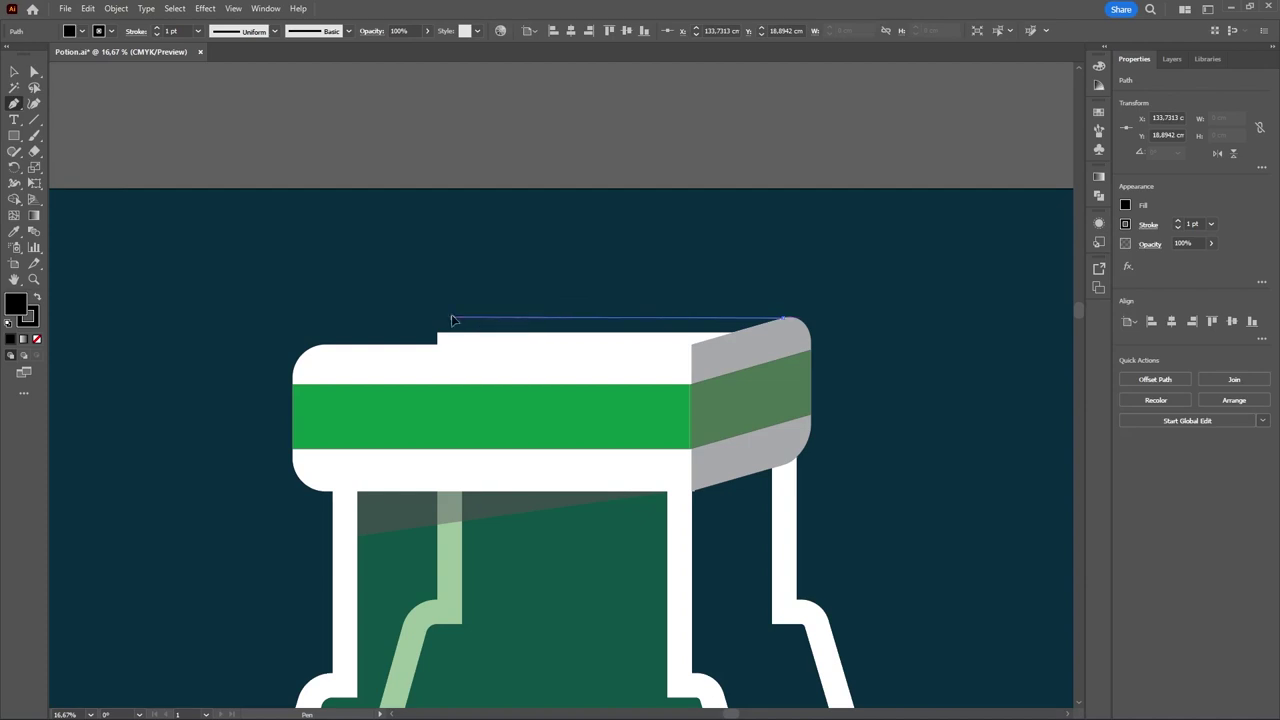
click(316, 345)
click(316, 349)
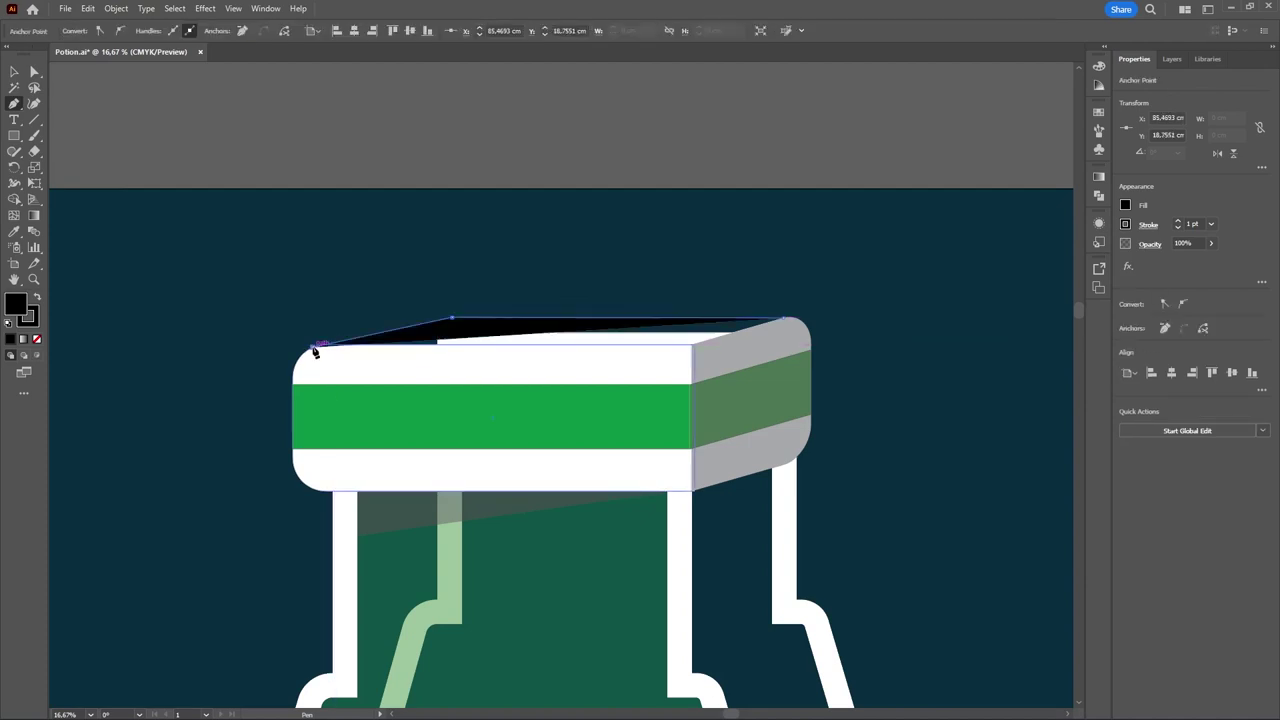
- Fill the newly drawn top path of the cap with white
key(v)
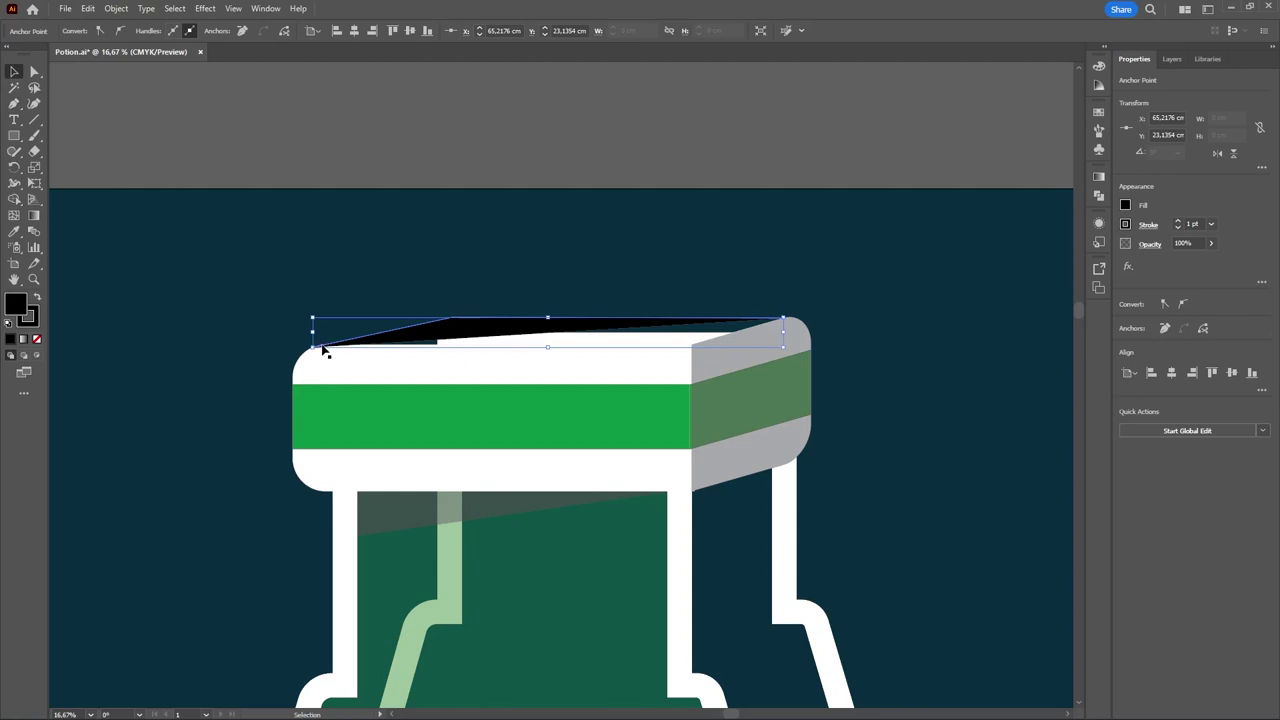
key(a)
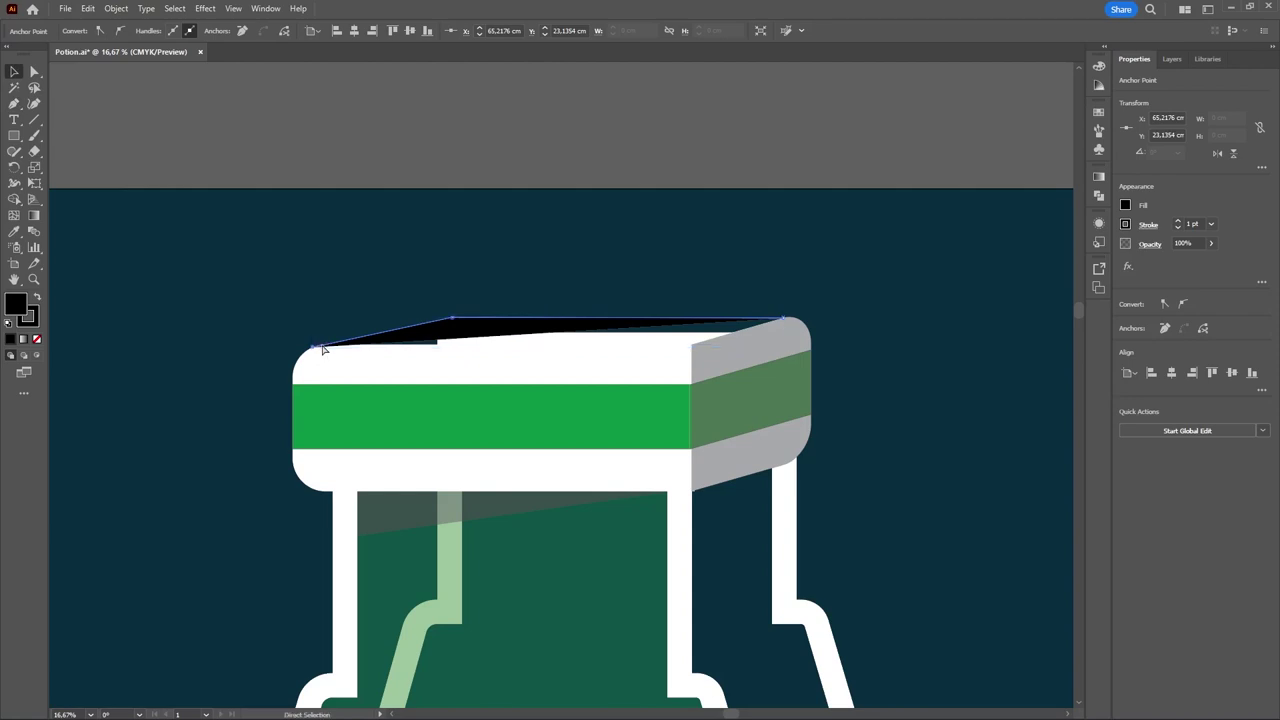
key(v)
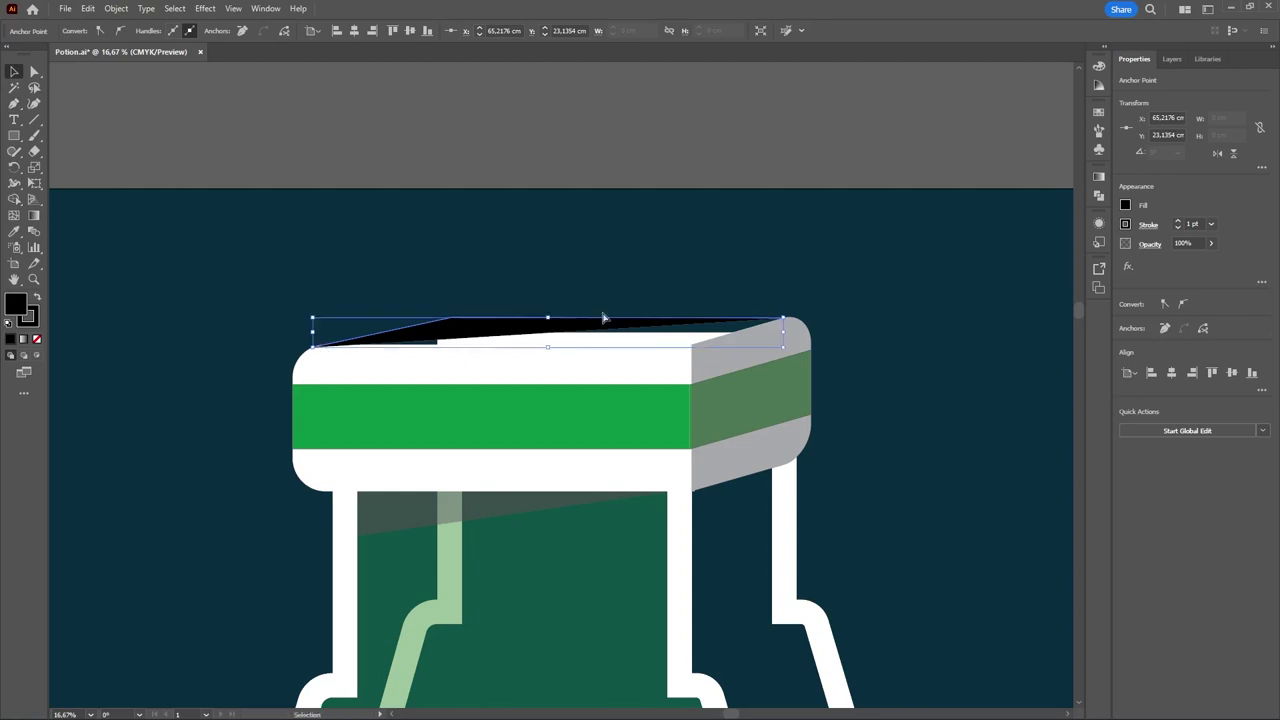
key(a)
key(v)
key(a)
key(v)
click(1125, 205)
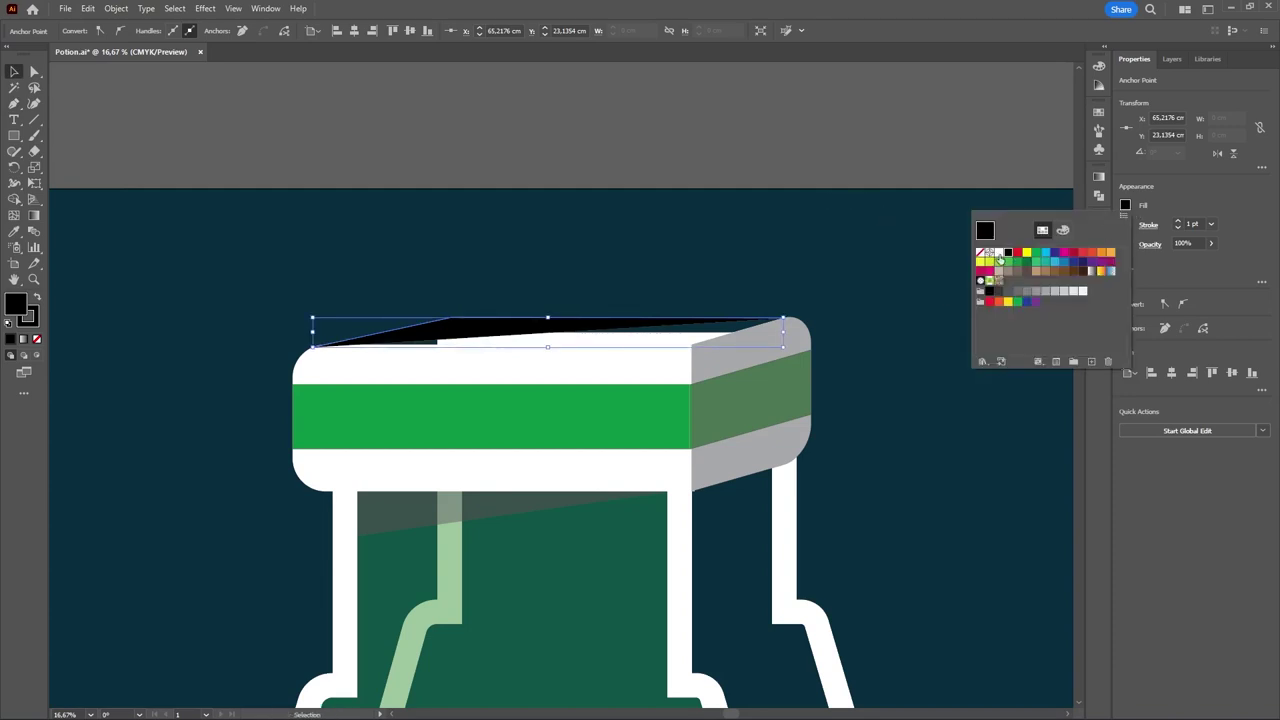
click(996, 253)
click(886, 289)
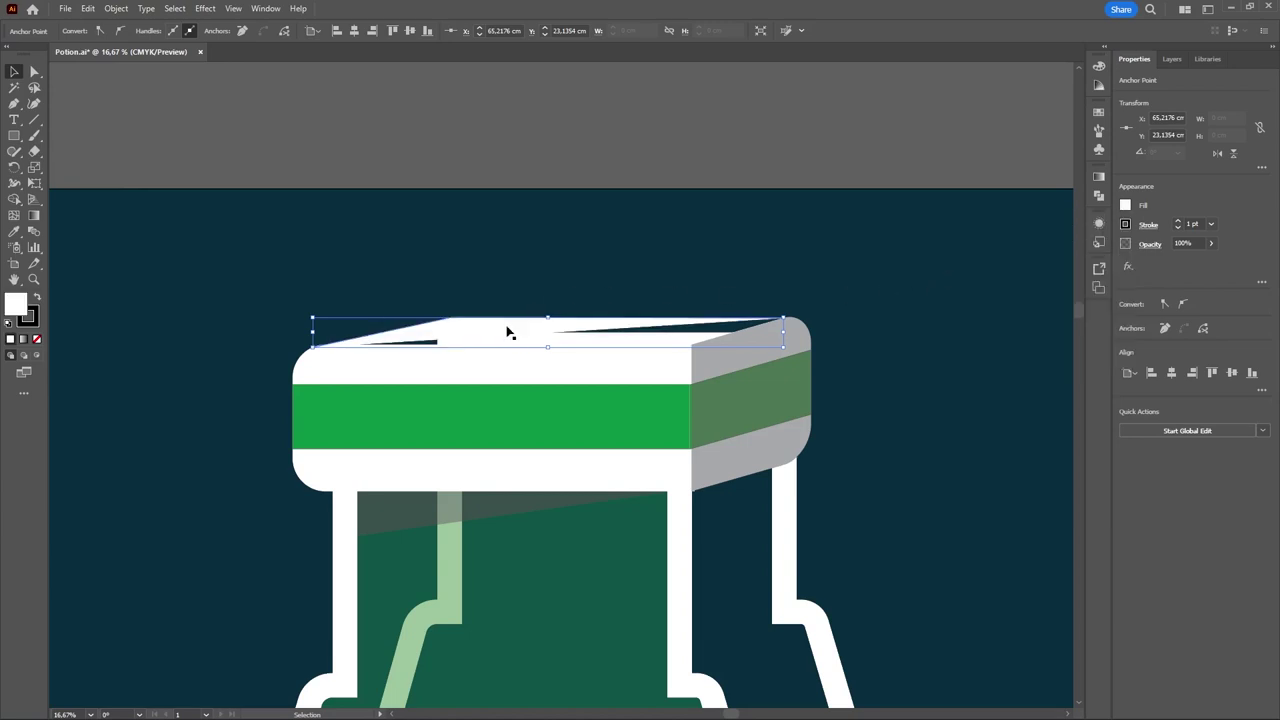
drag(509, 331, 516, 315)
key(ctrl+z)
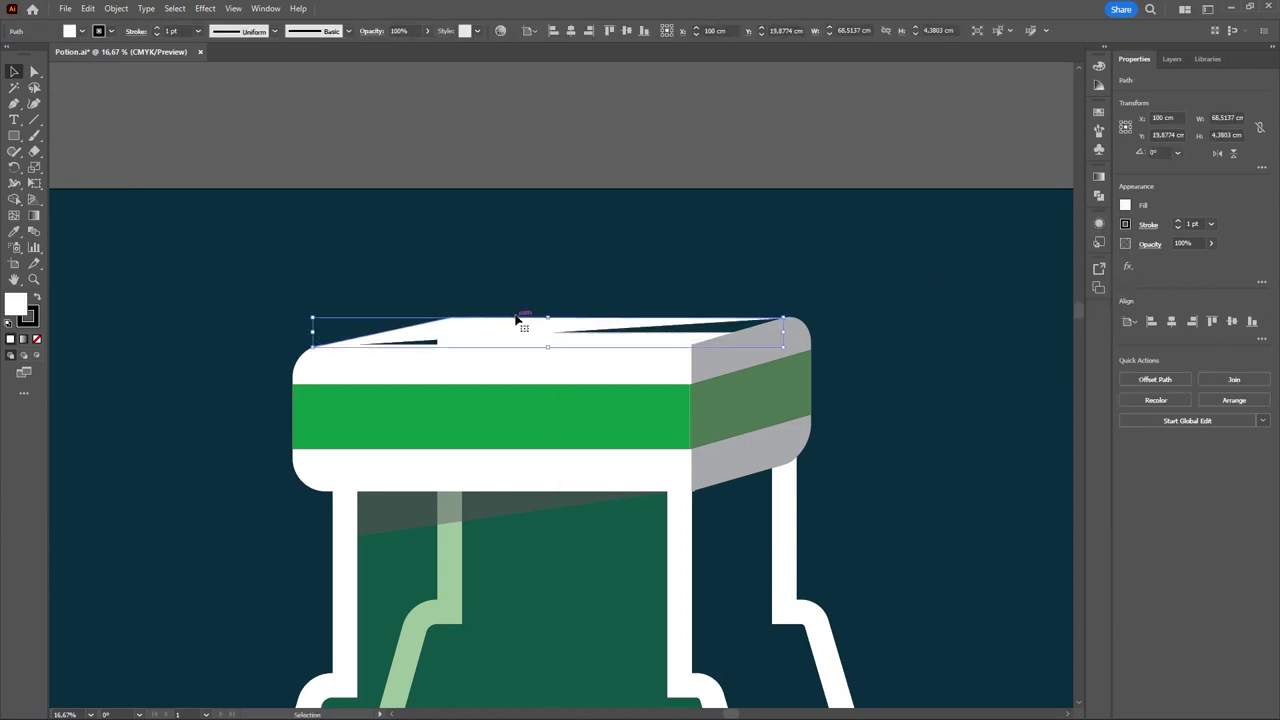
- Continue the white top path with the Pen tool to the seam's upper corner and close it at the front cap's upper left corner
key(p)
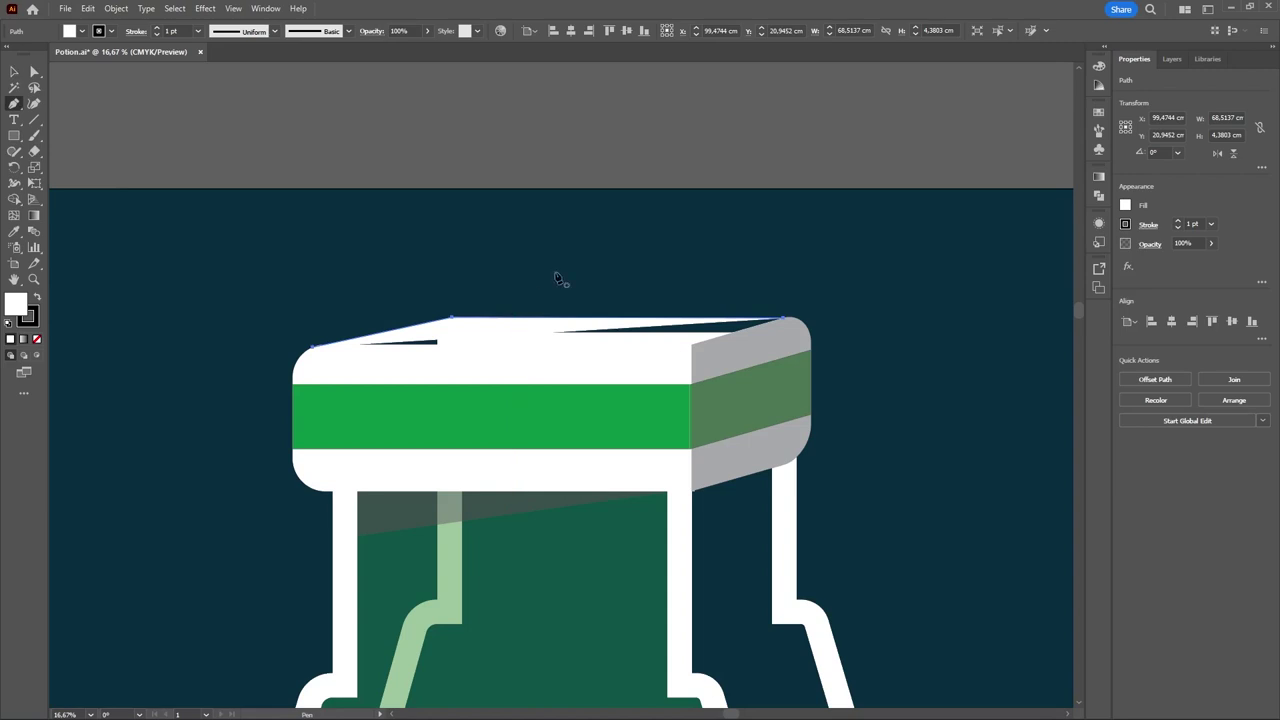
click(783, 319)
key(Escape)
click(695, 347)
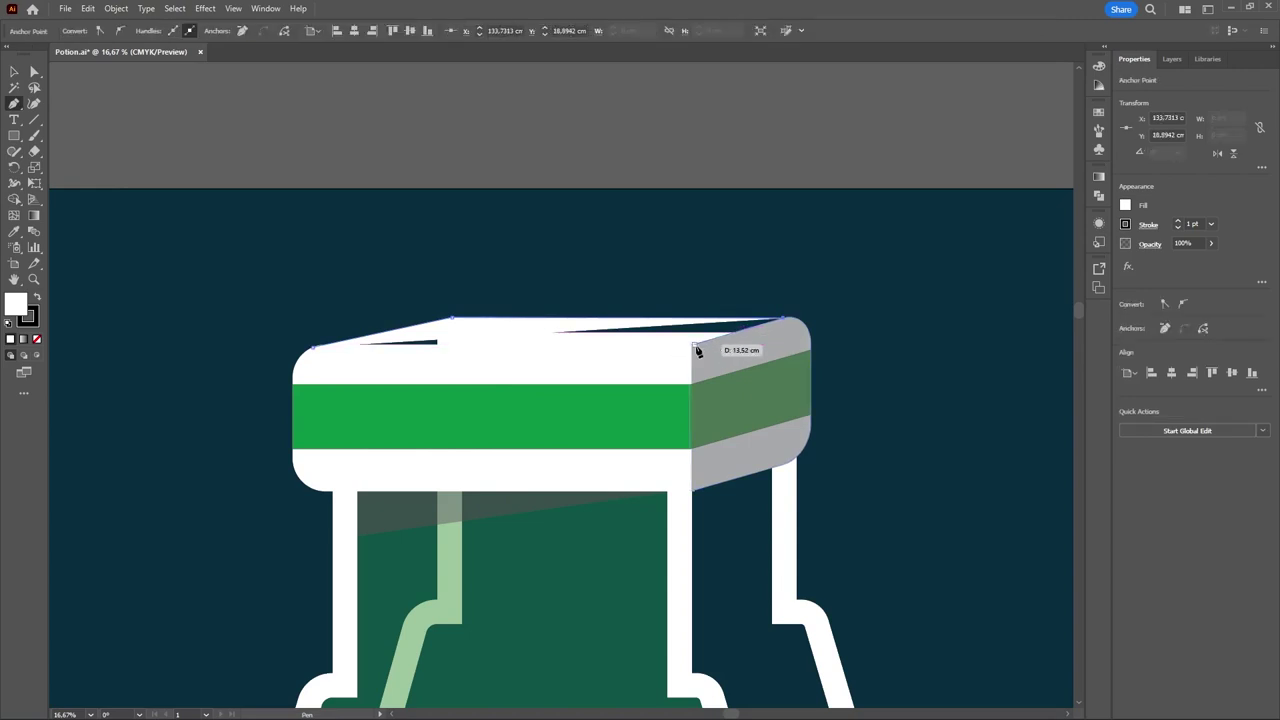
click(315, 347)
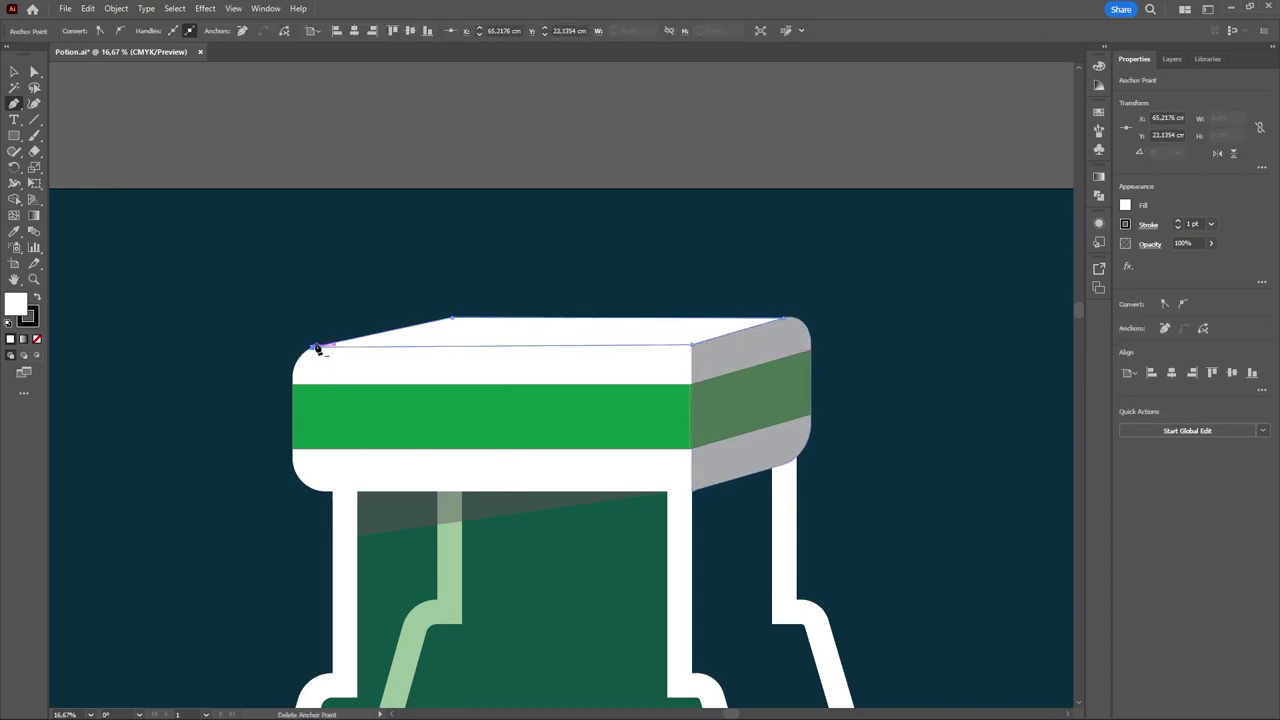
key(v)
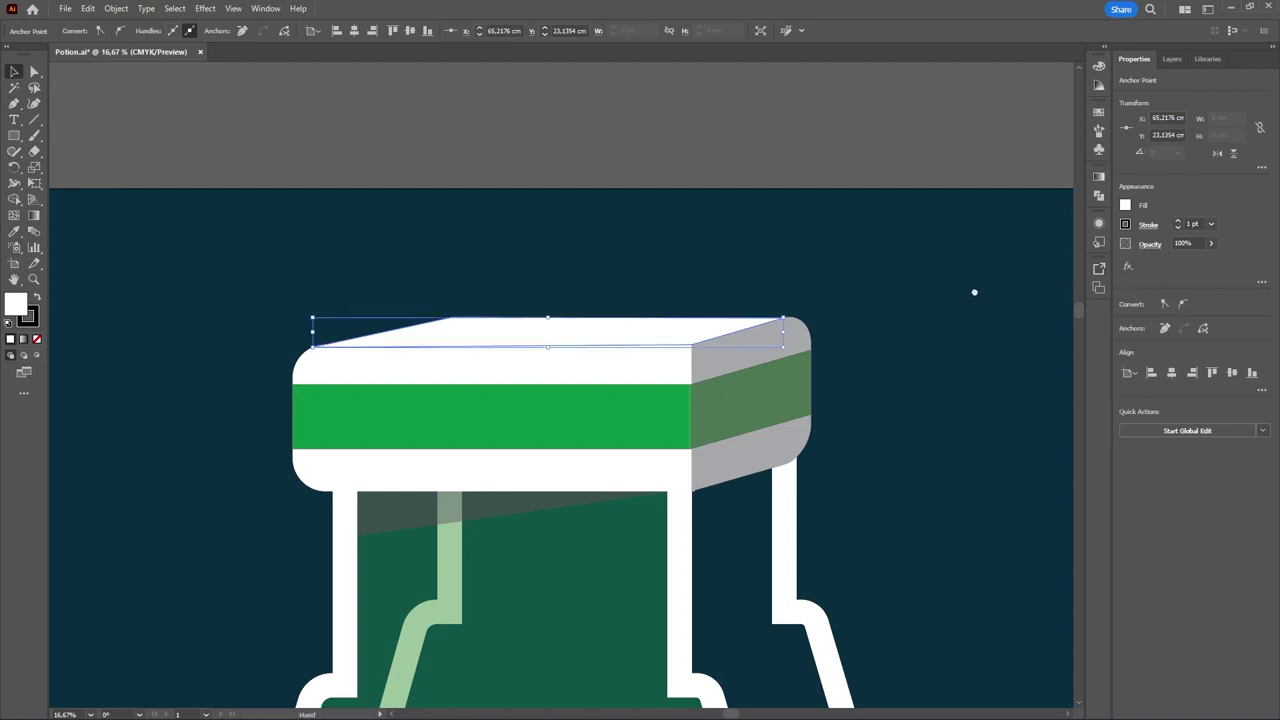
- Recolour the cap's top face light grey by setting its fill to 13% black
drag(974, 289, 1056, 216)
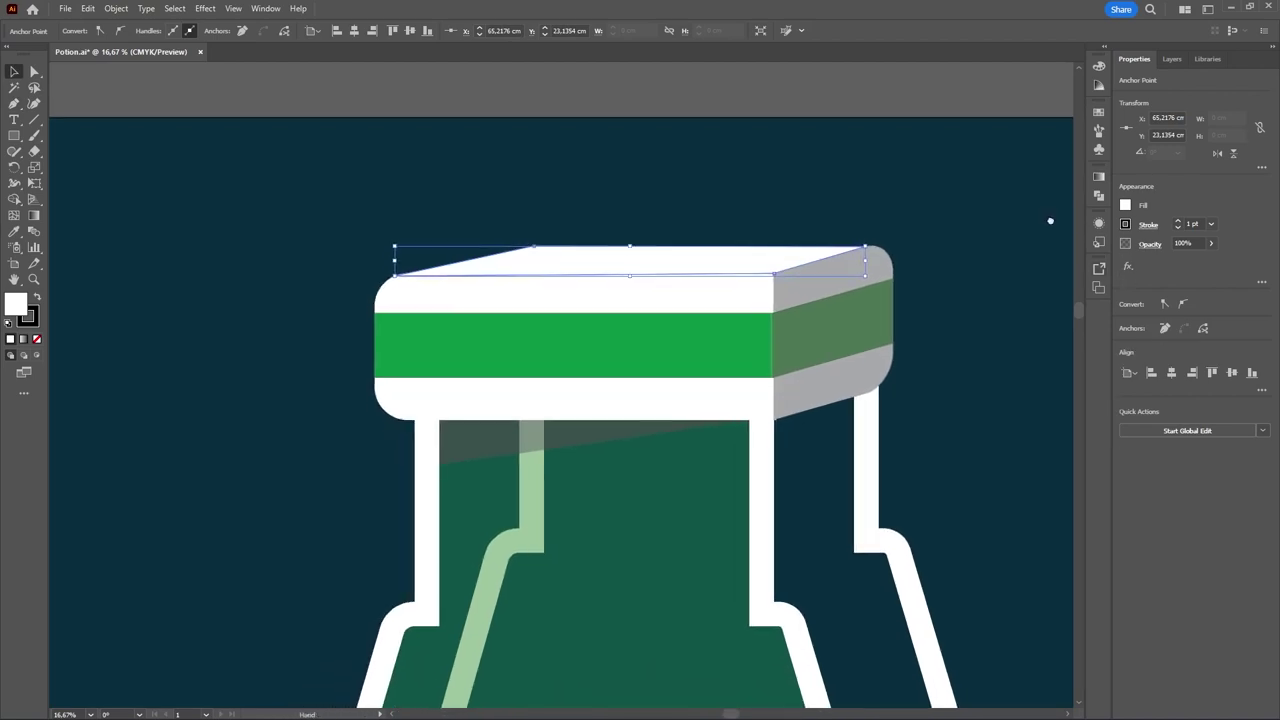
click(1125, 206)
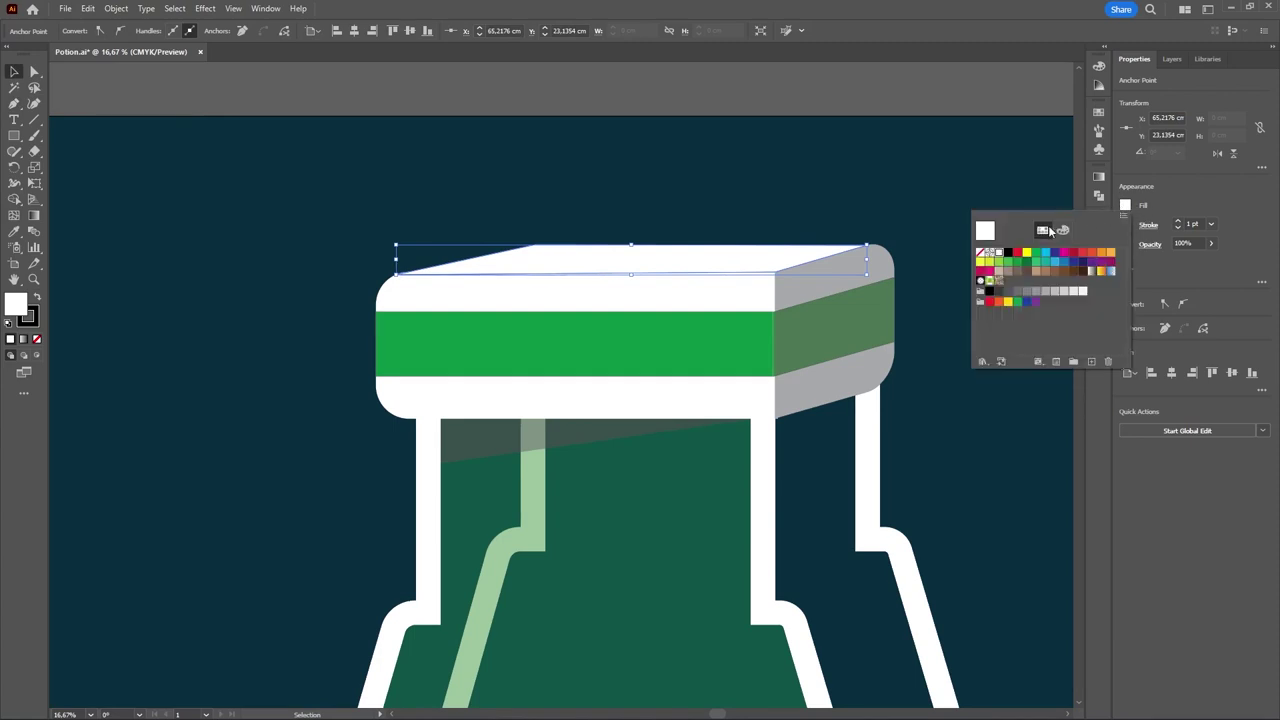
click(1063, 230)
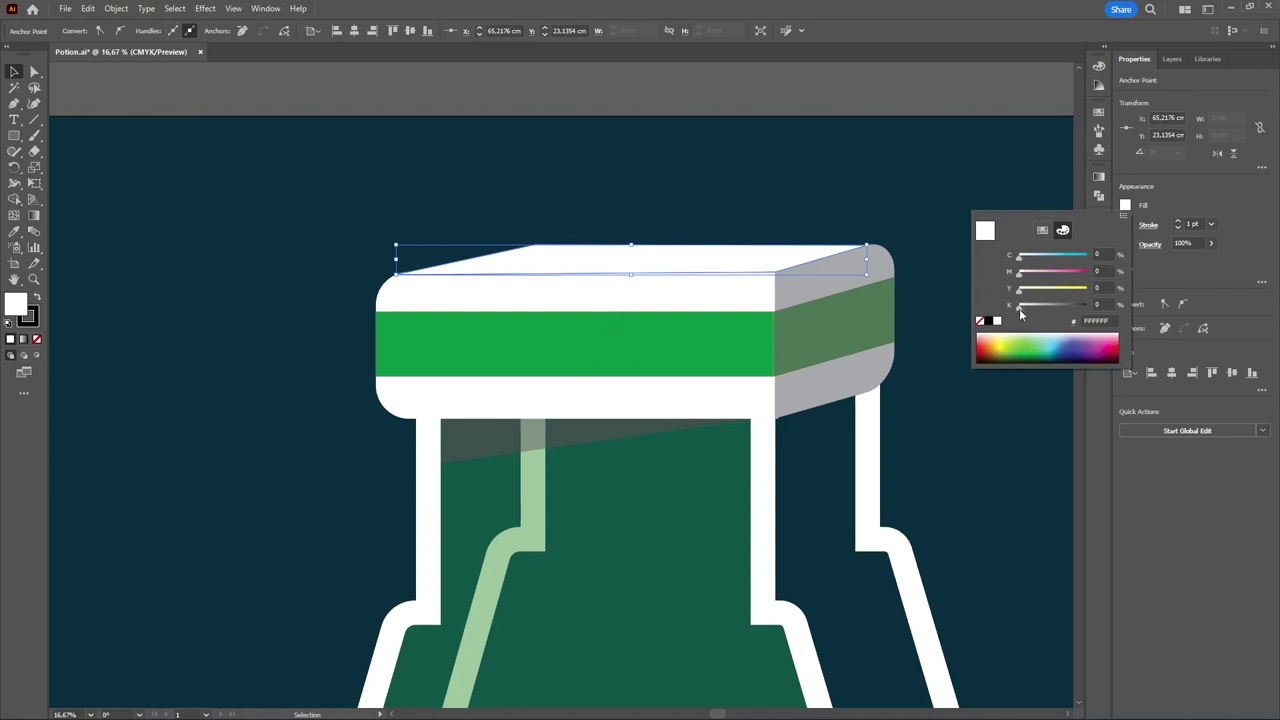
drag(1020, 312, 1027, 312)
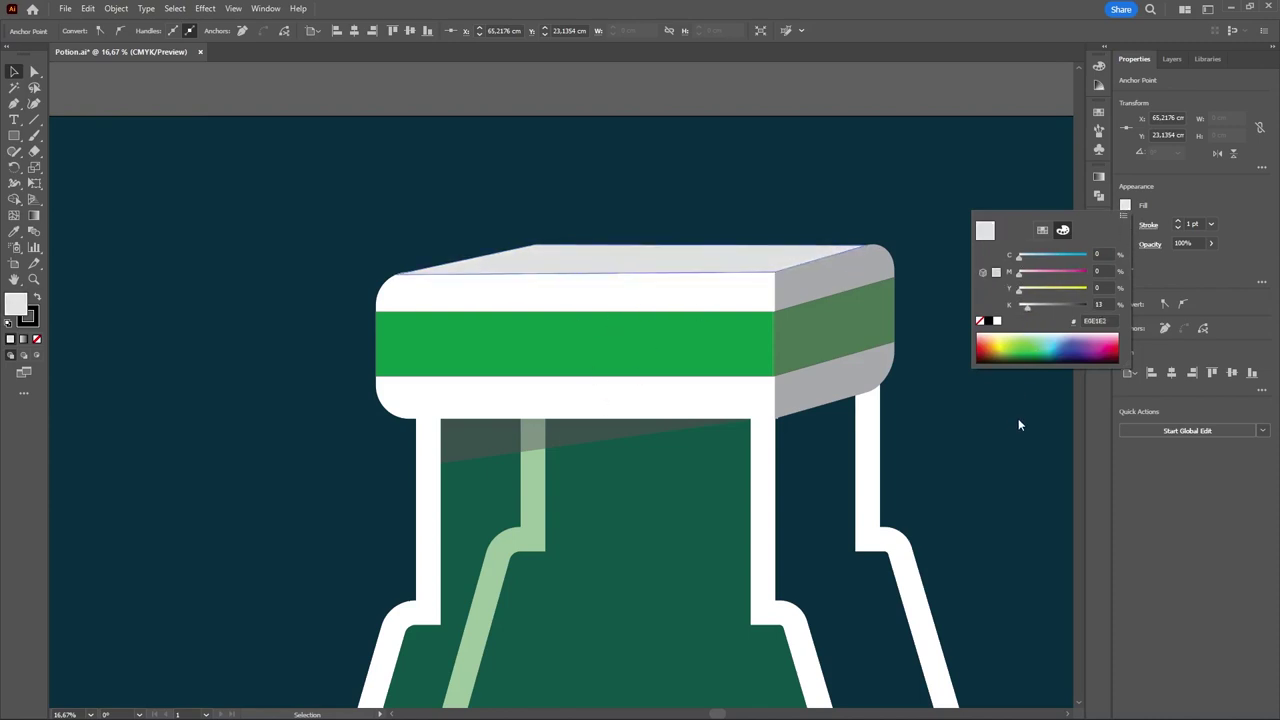
click(1149, 488)
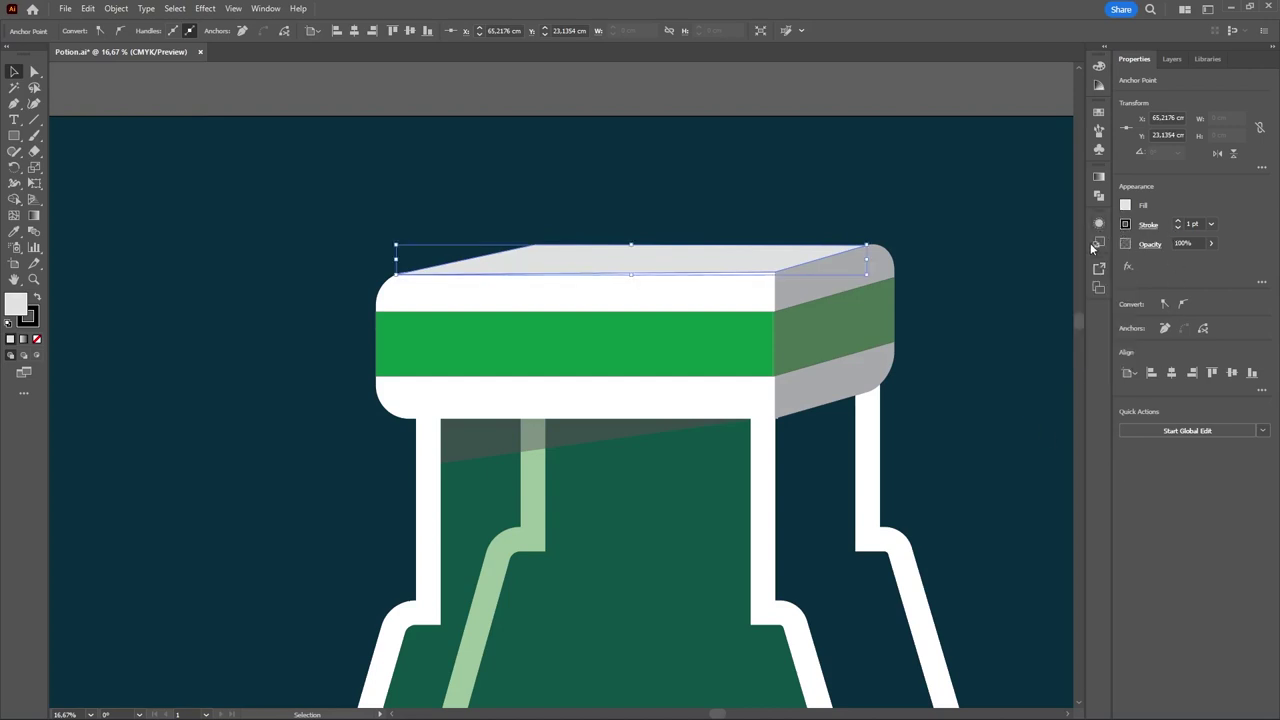
- Remove the stroke from the cap's top face and deselect the shape
click(1125, 224)
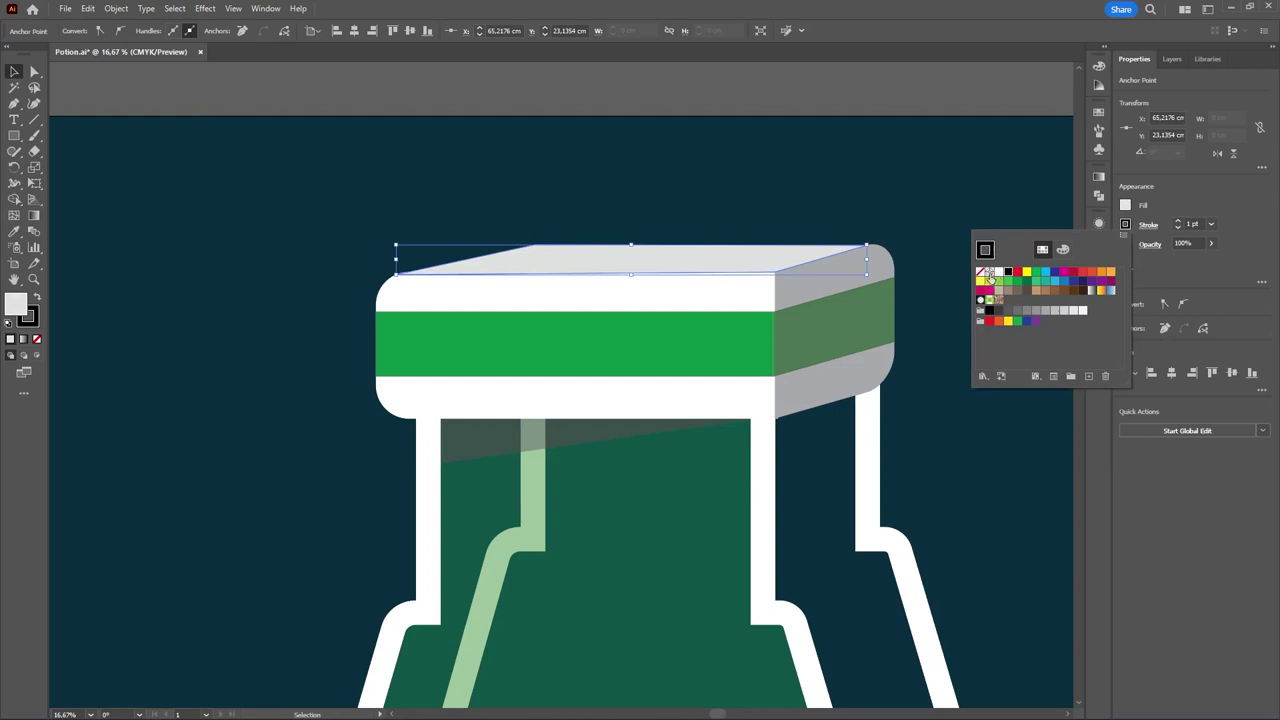
click(981, 276)
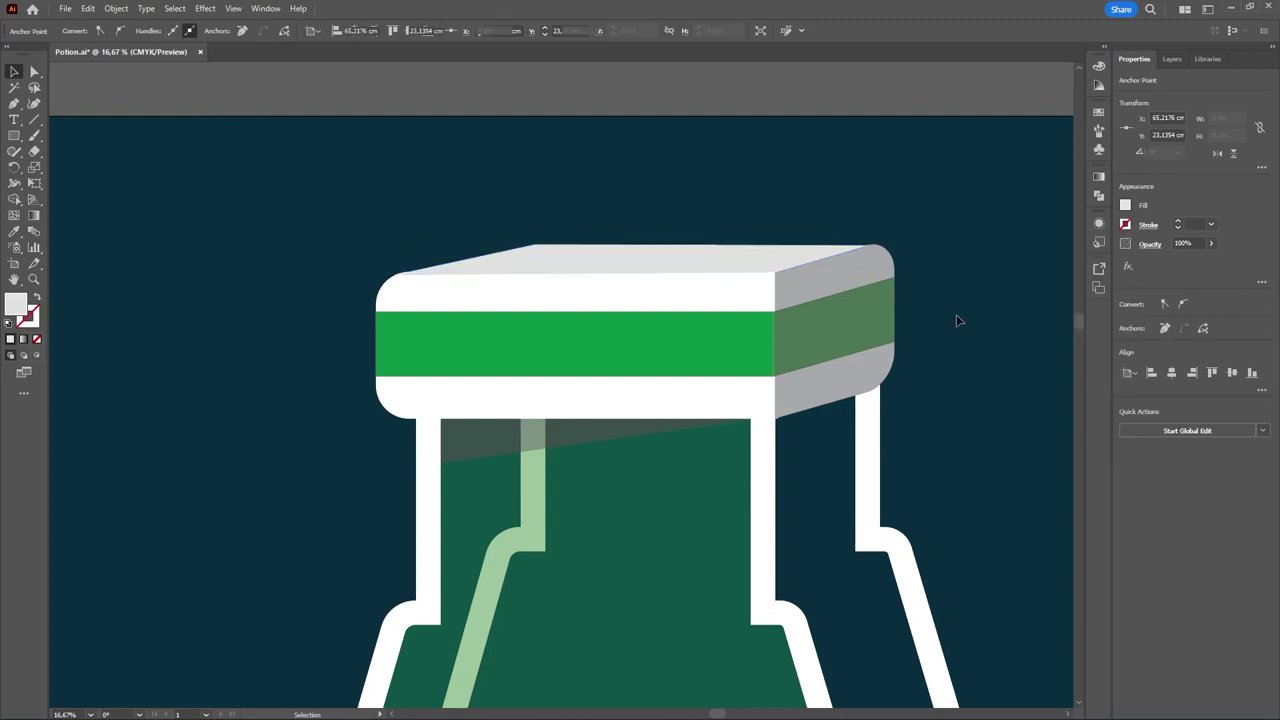
click(456, 273)
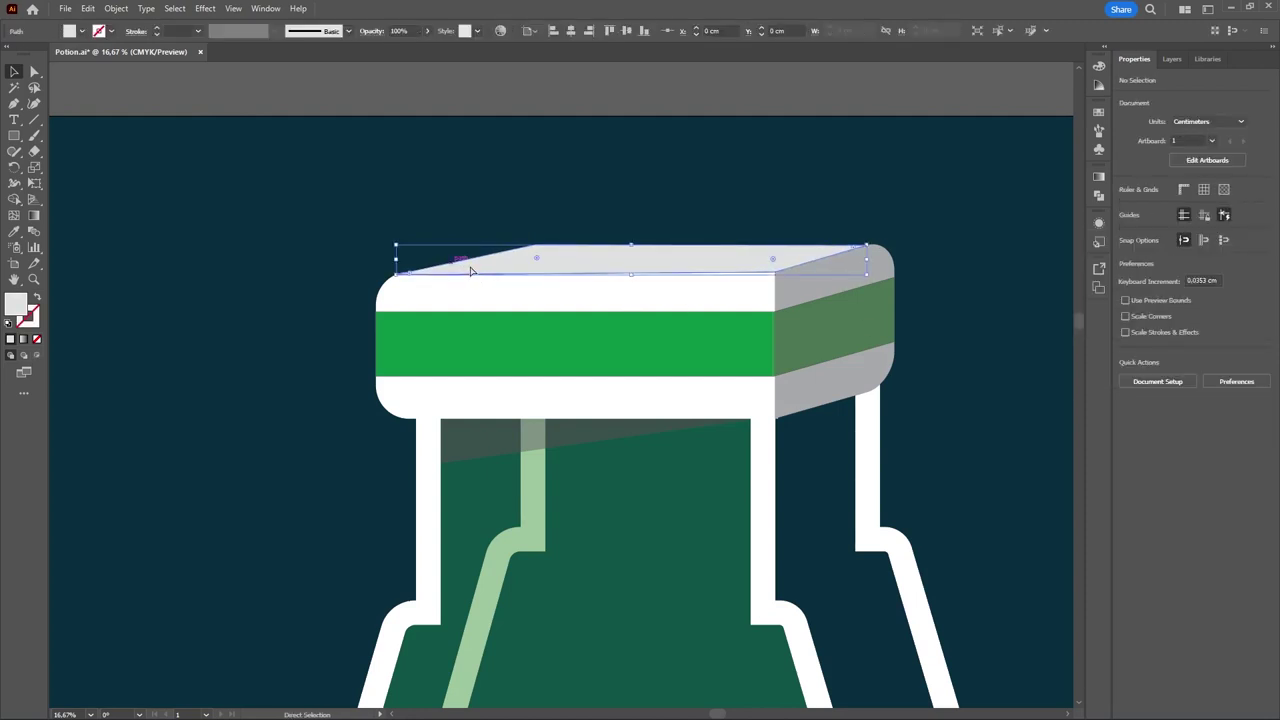
click(472, 271)
key(v)
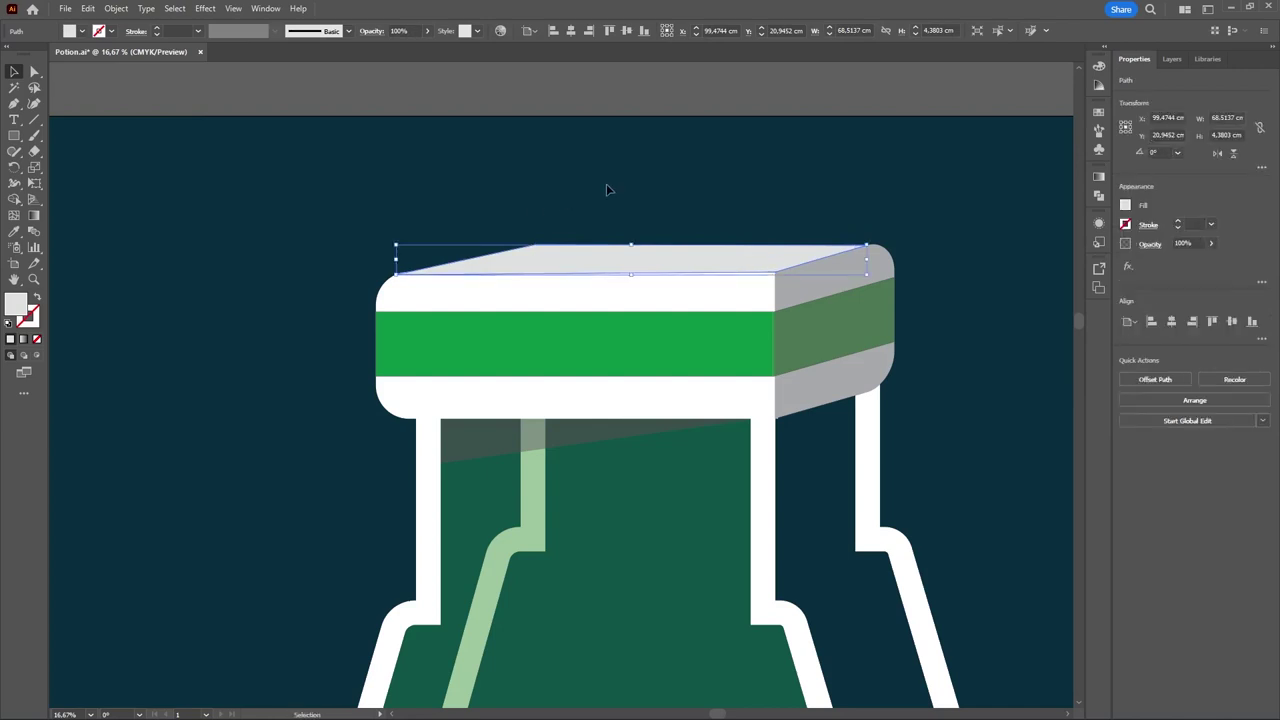
click(660, 193)
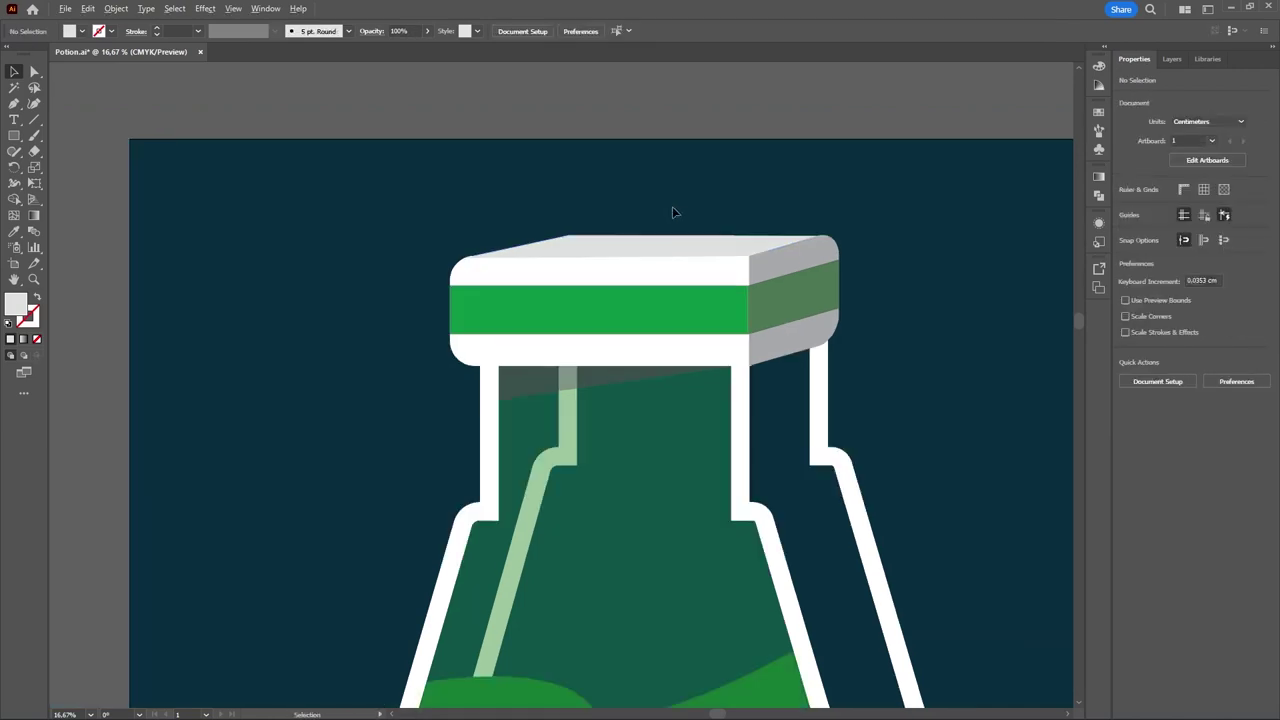
- Try to start a Pen path on the front flask outline at its lower right corner with the precise cursor
scroll(672, 206, down, 1)
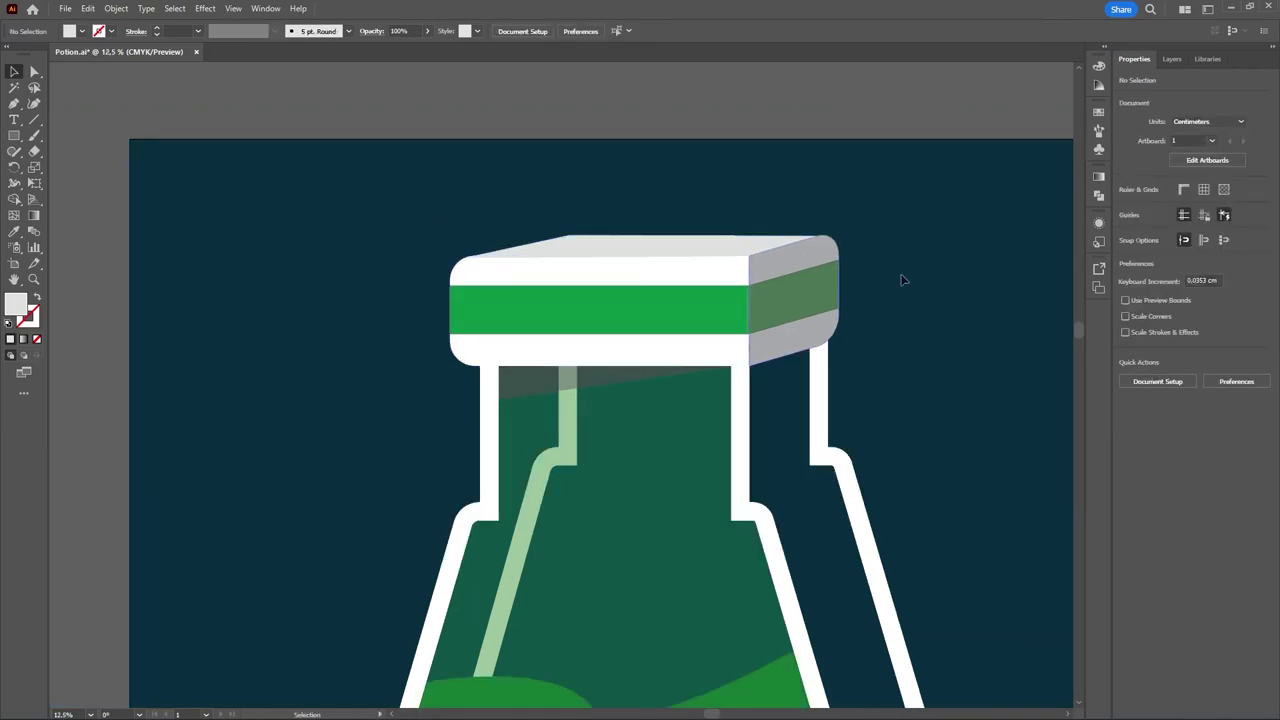
scroll(928, 283, down, 2)
drag(930, 288, 843, 207)
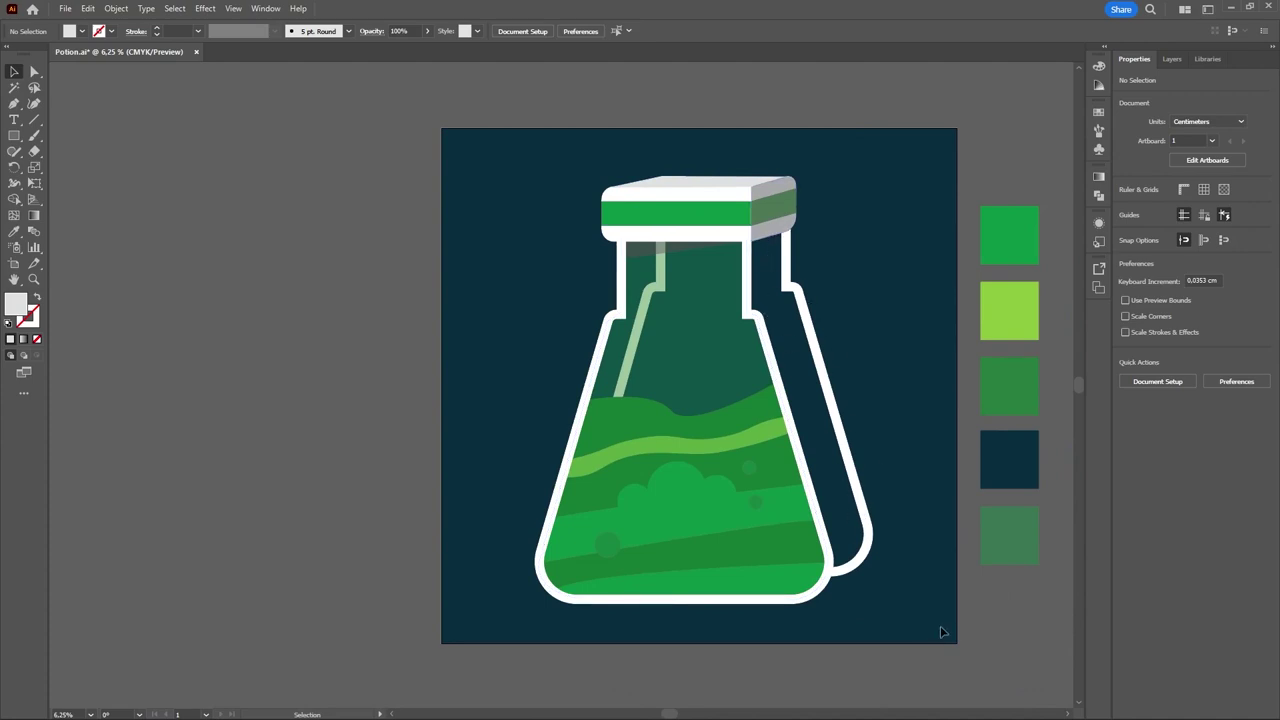
drag(944, 633, 909, 597)
scroll(862, 599, up, 4)
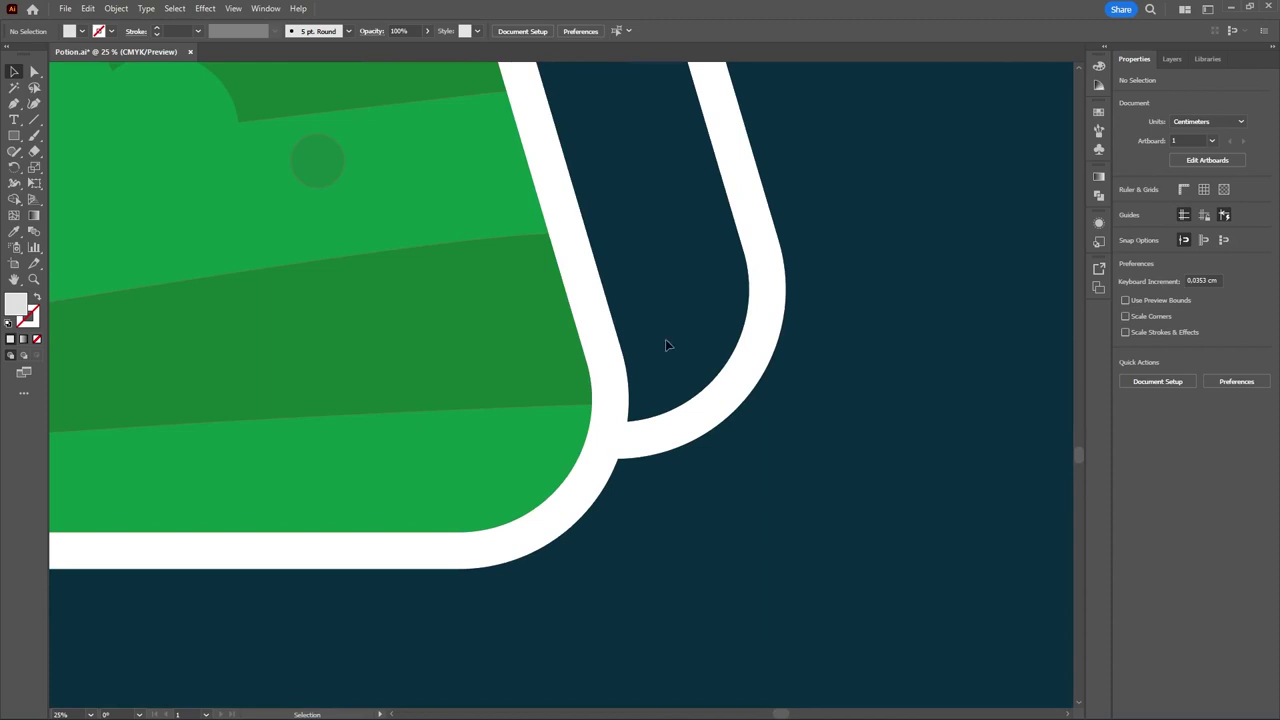
key(p)
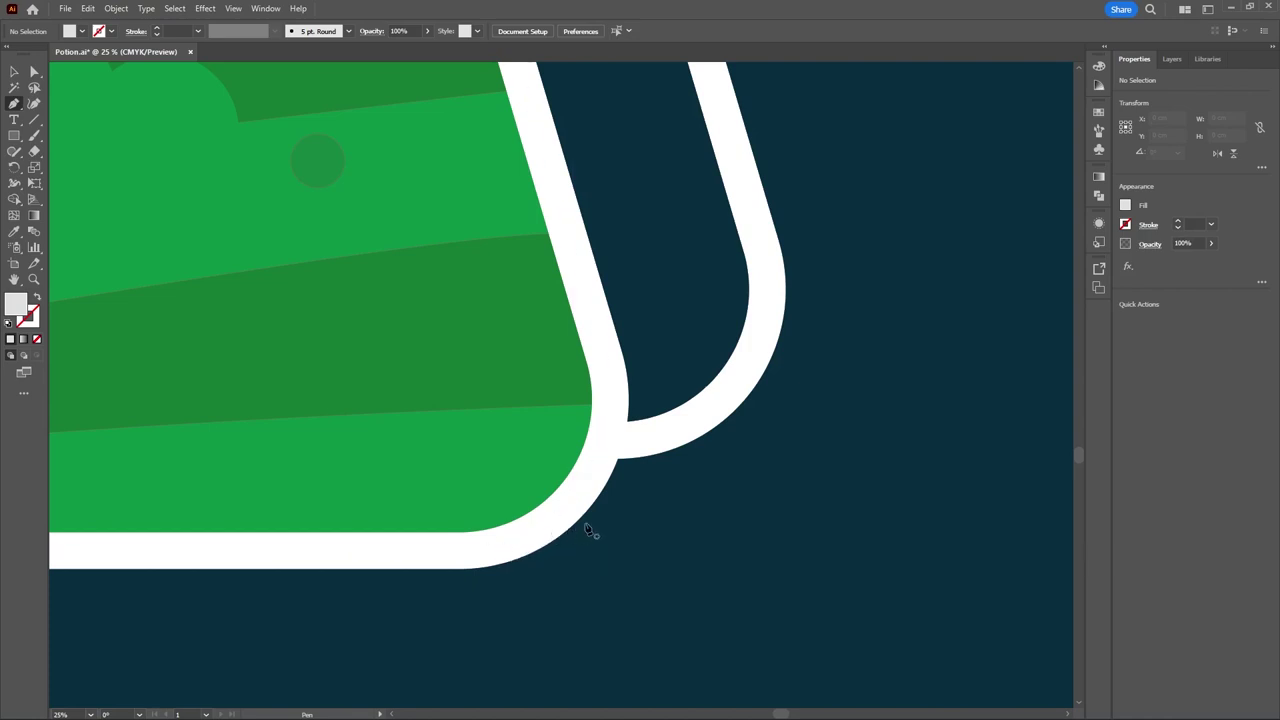
key(v)
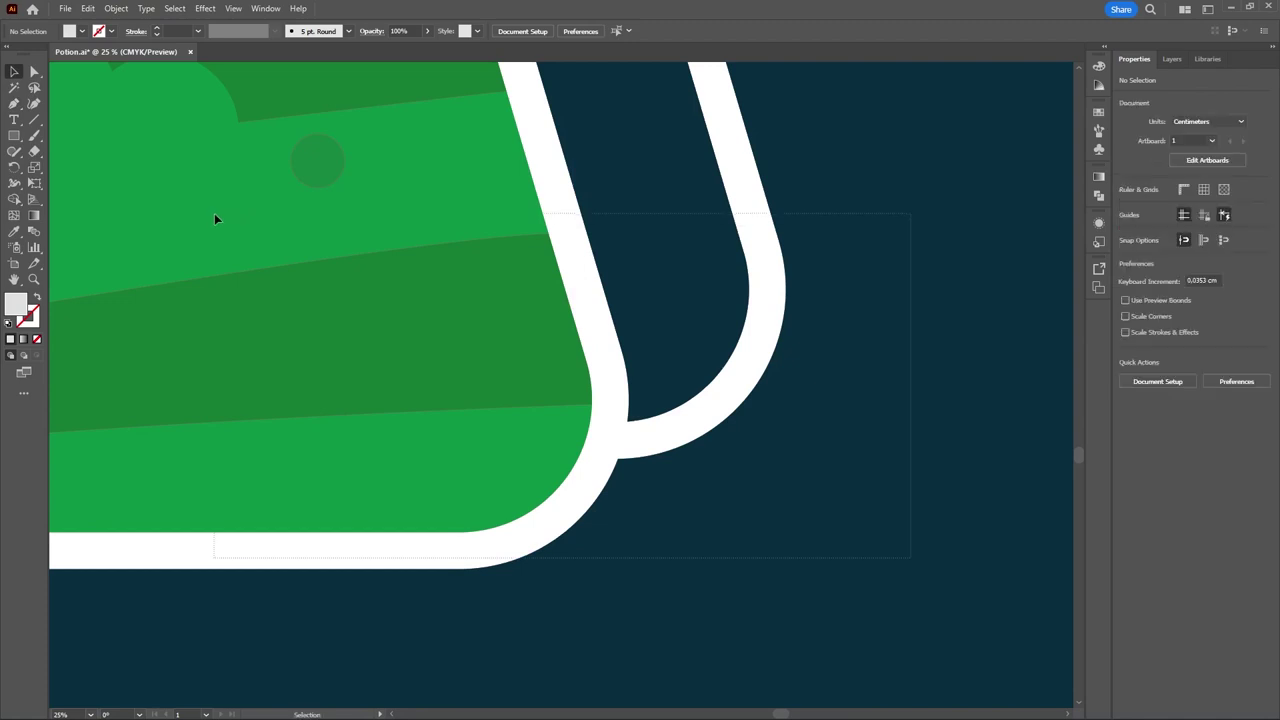
click(214, 215)
key(p)
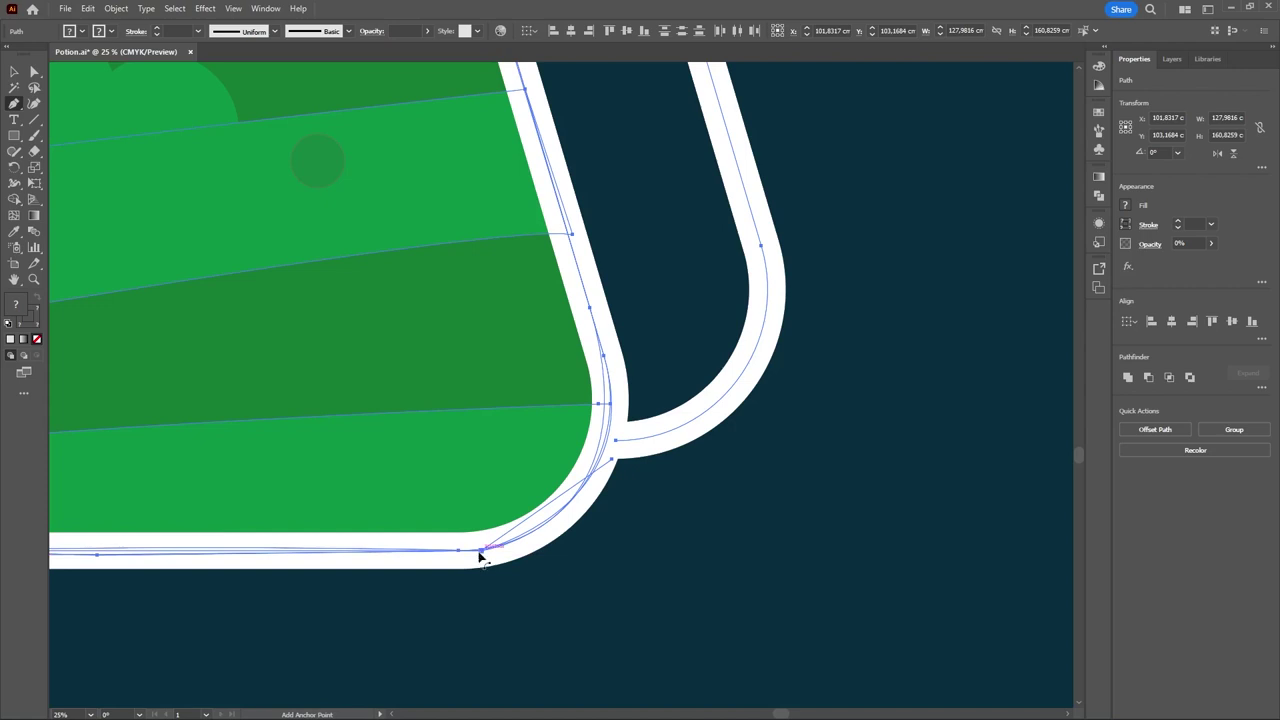
key(Caps_Lock)
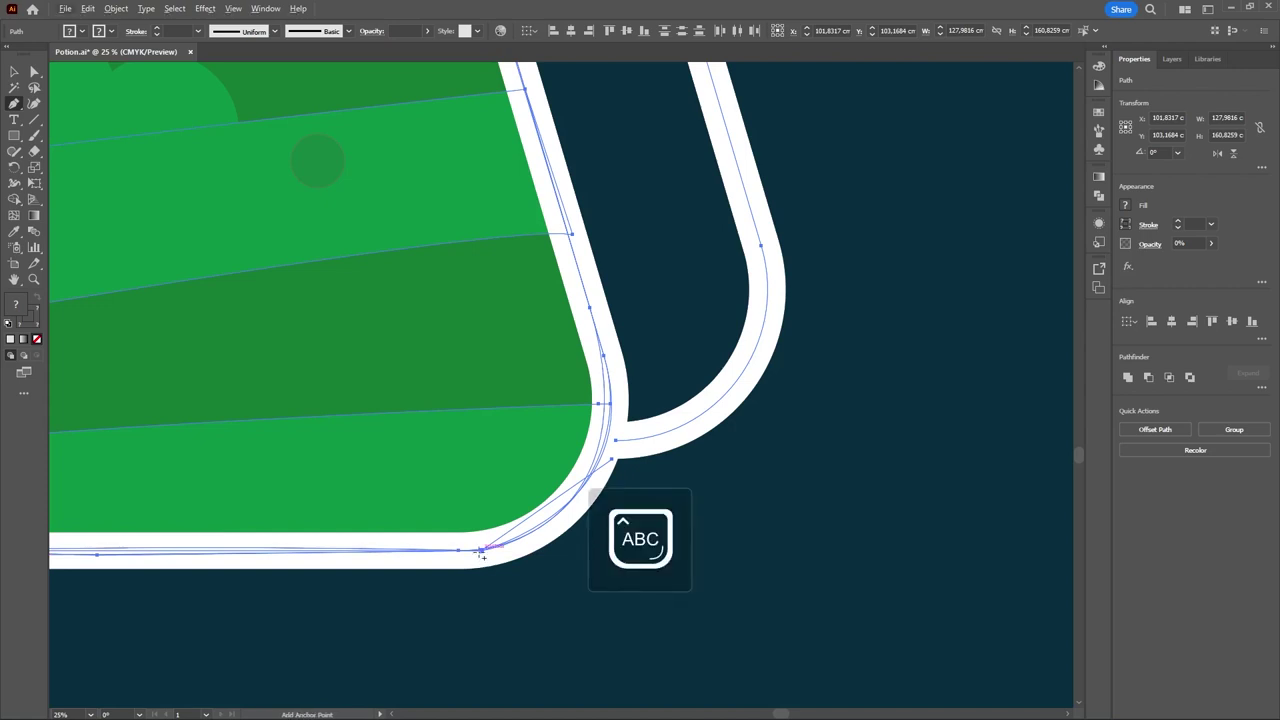
click(481, 551)
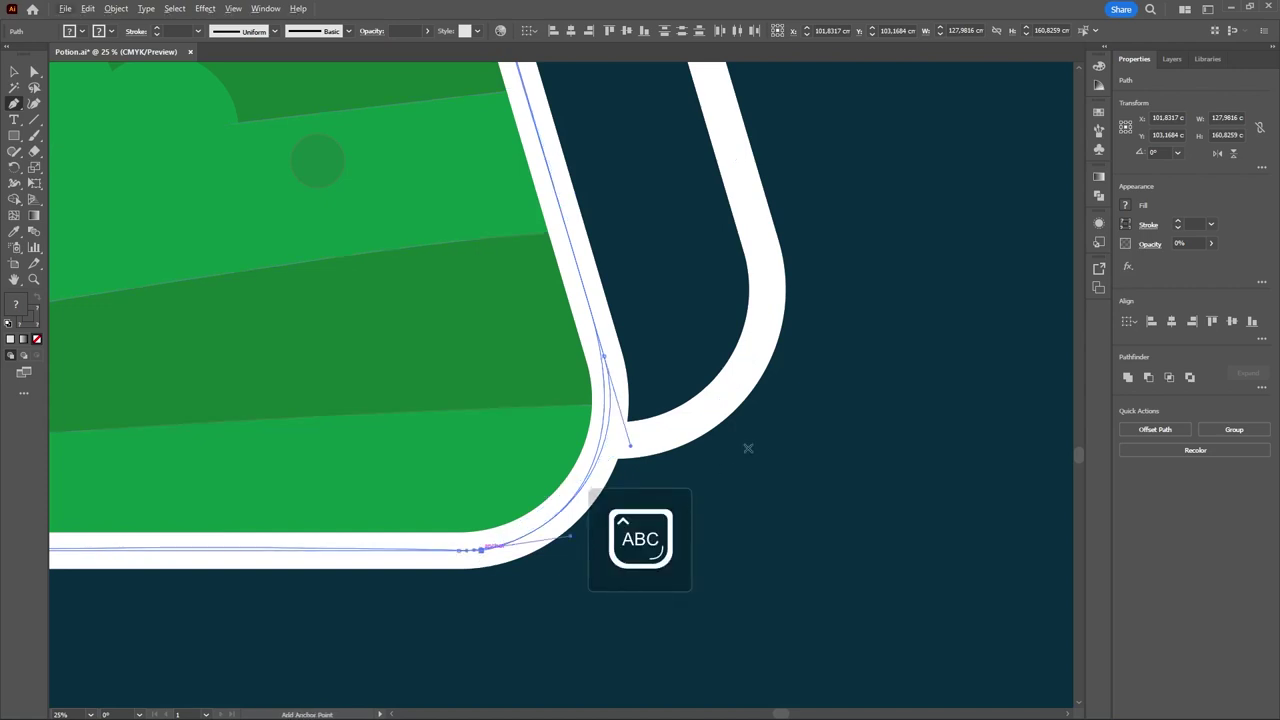
ctrl+click(799, 438)
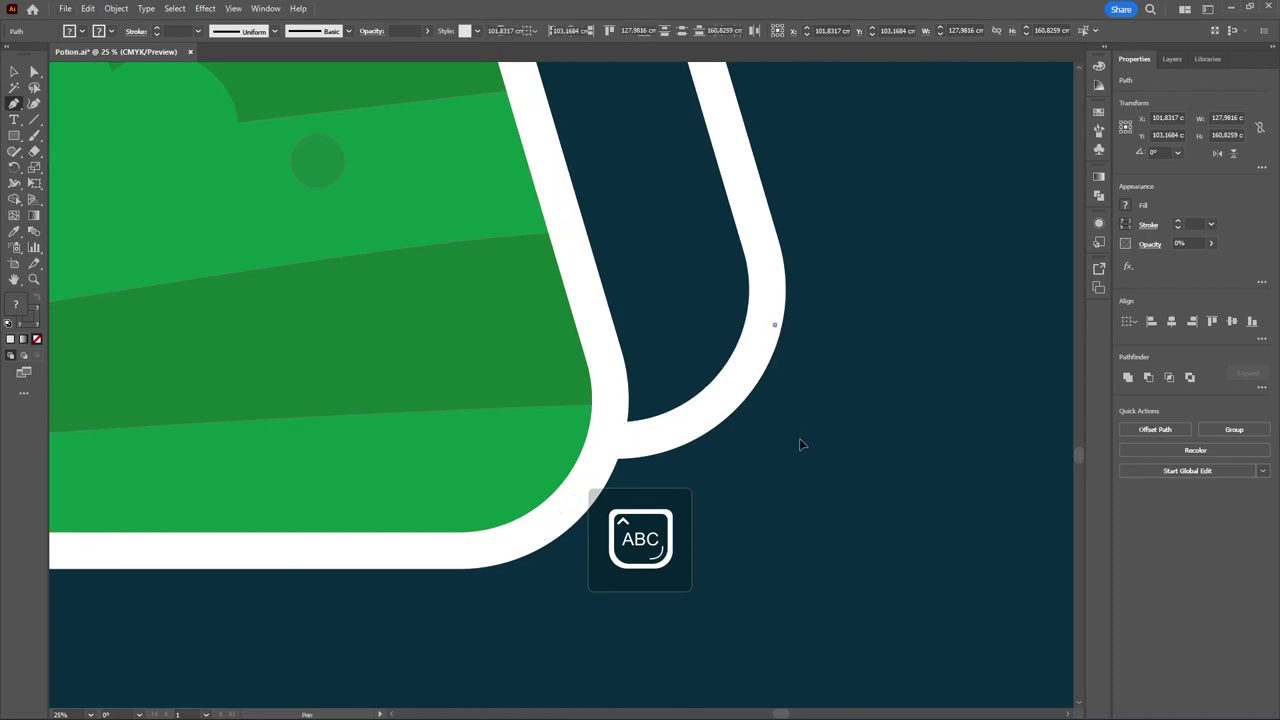
key(ctrl+z)
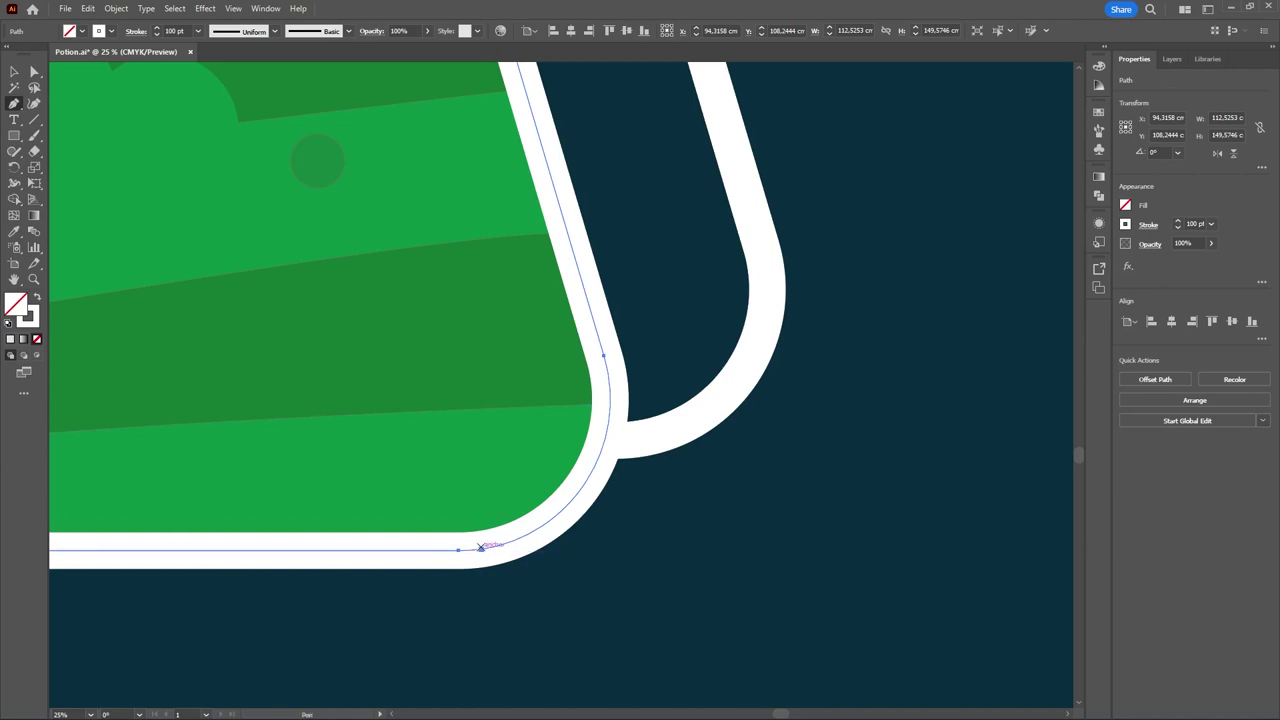
- Try to draw a Pen line from the bottom edge of the front outline outward past its corner, and undo each attempt
key(Caps_Lock)
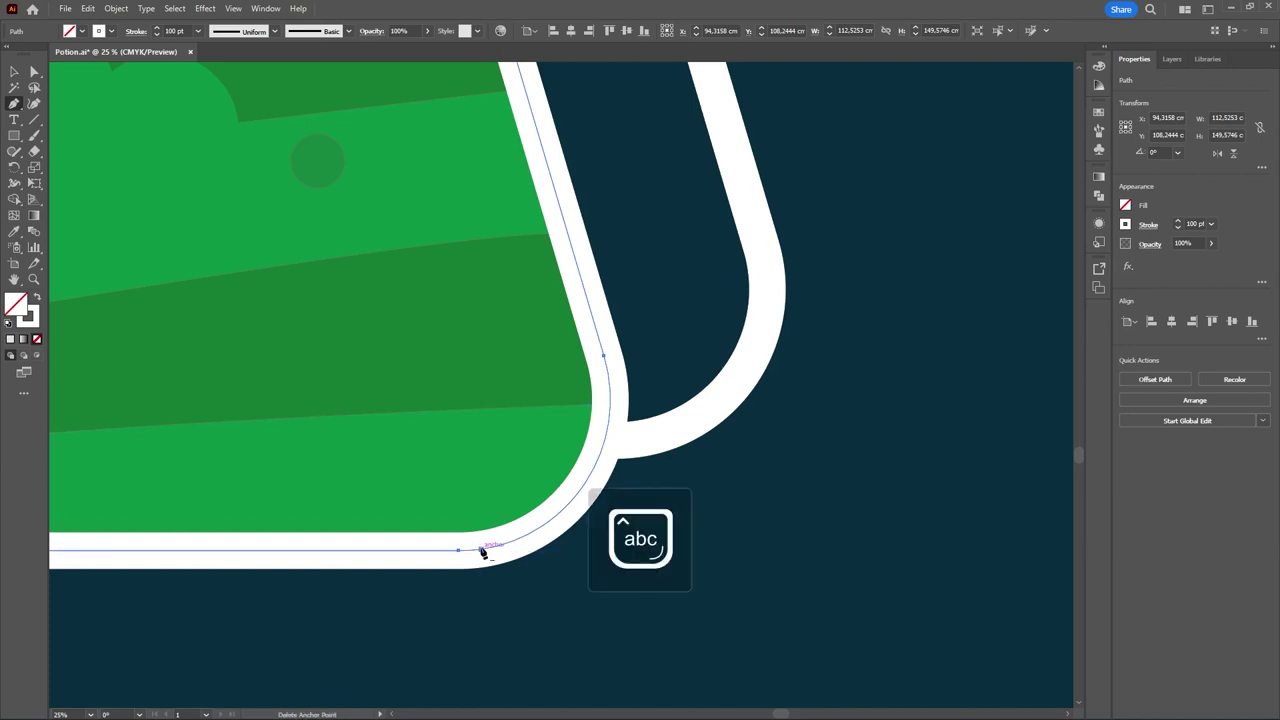
click(481, 549)
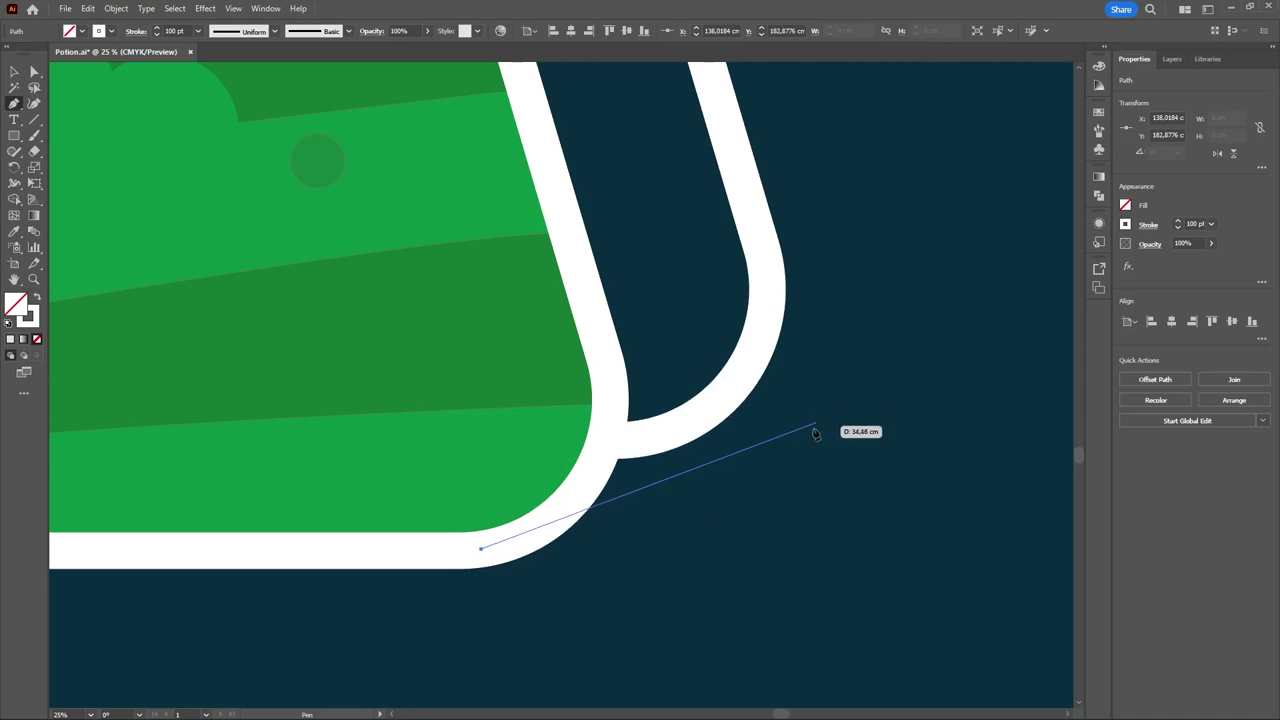
key(ctrl)
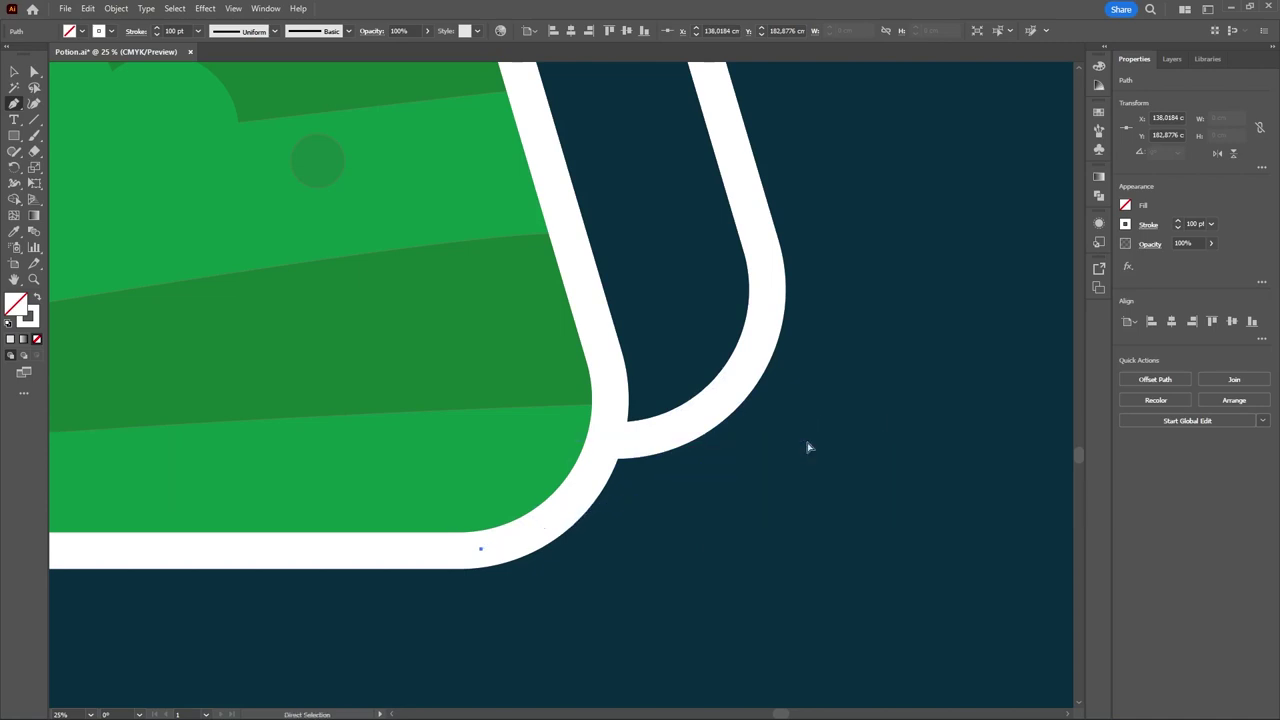
key(ctrl+z)
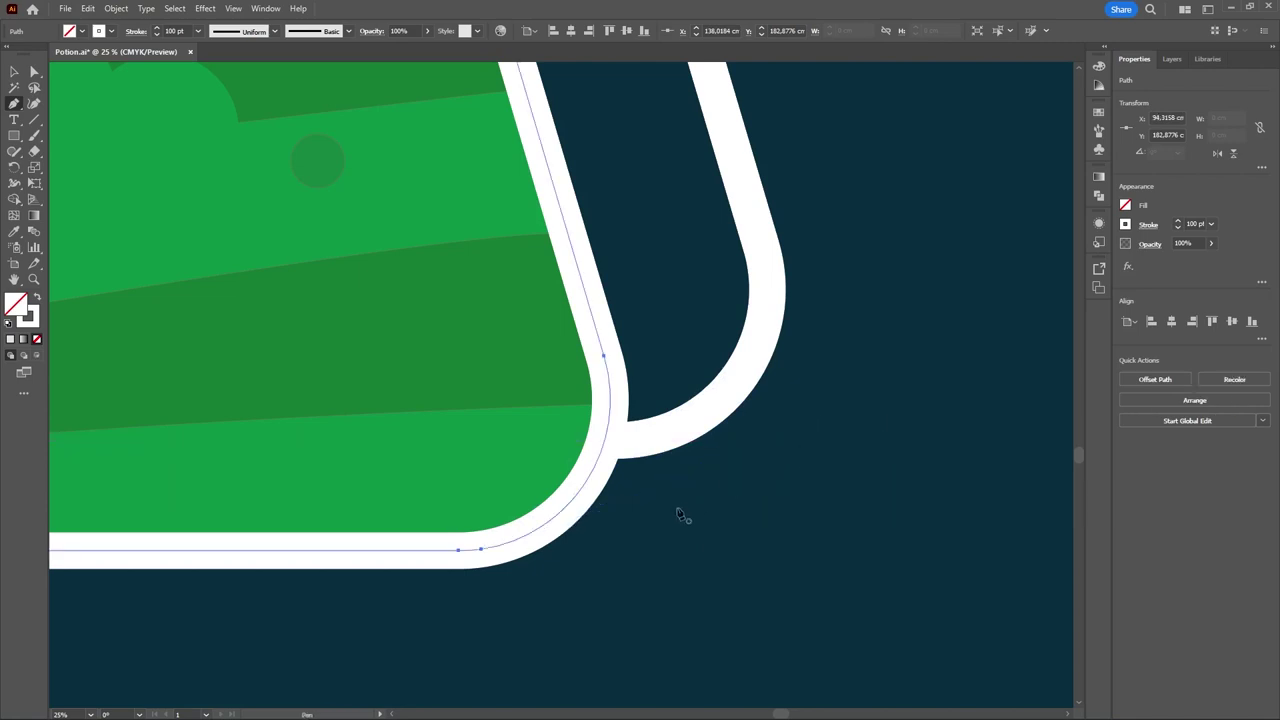
click(476, 568)
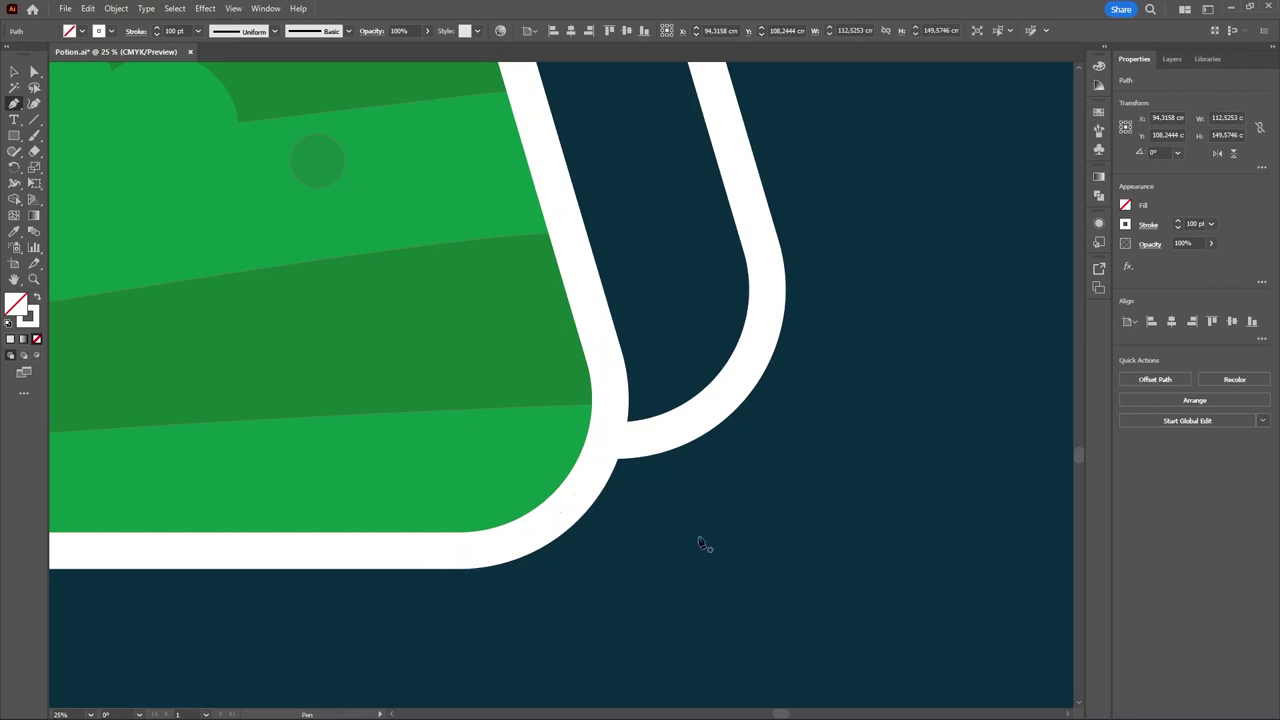
click(796, 406)
key(ctrl+z)
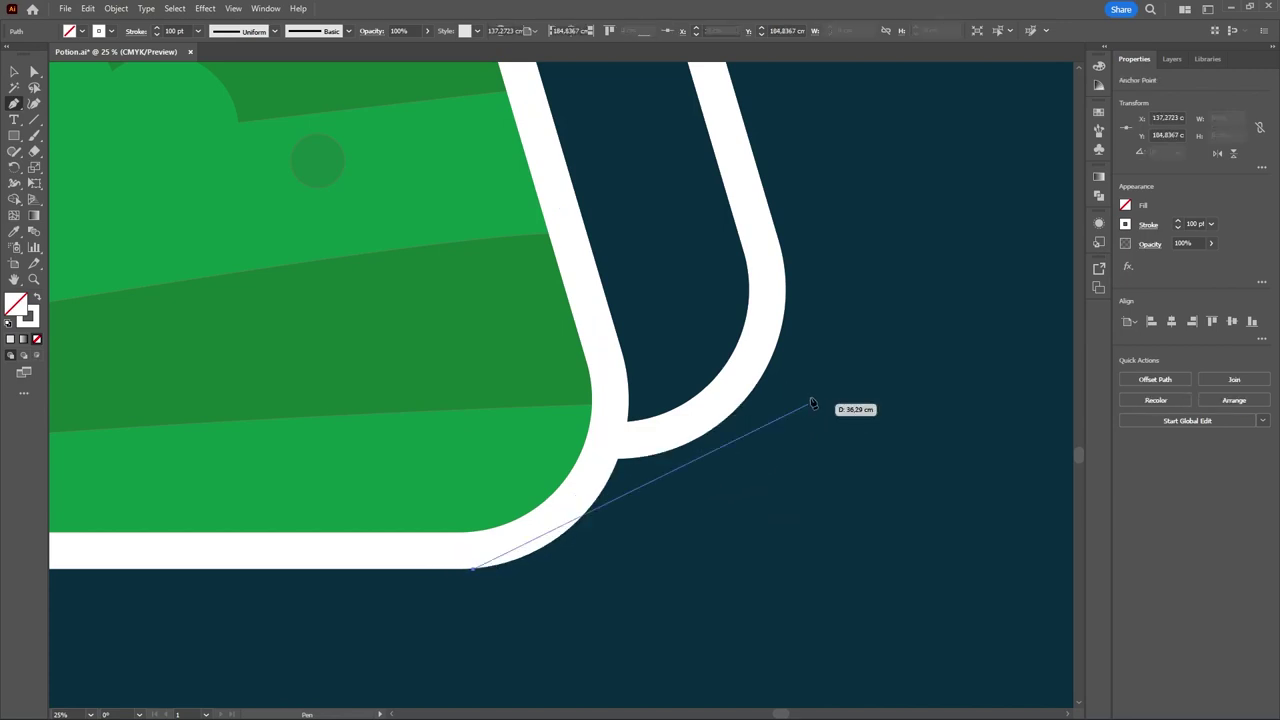
key(ctrl+z)
key(ctrl+z)
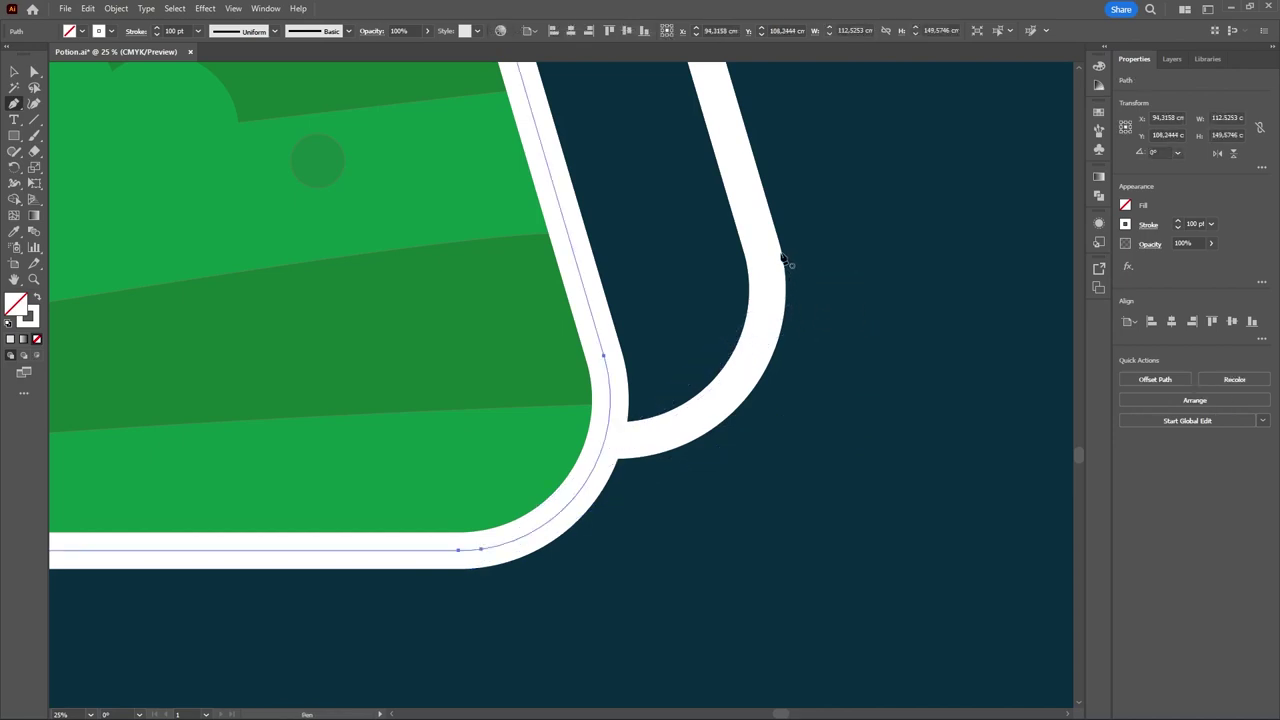
- Draw an angled two-segment Pen path, about 34 by 30 cm, from the back outline's outer edge to the front outline's bottom edge
click(781, 253)
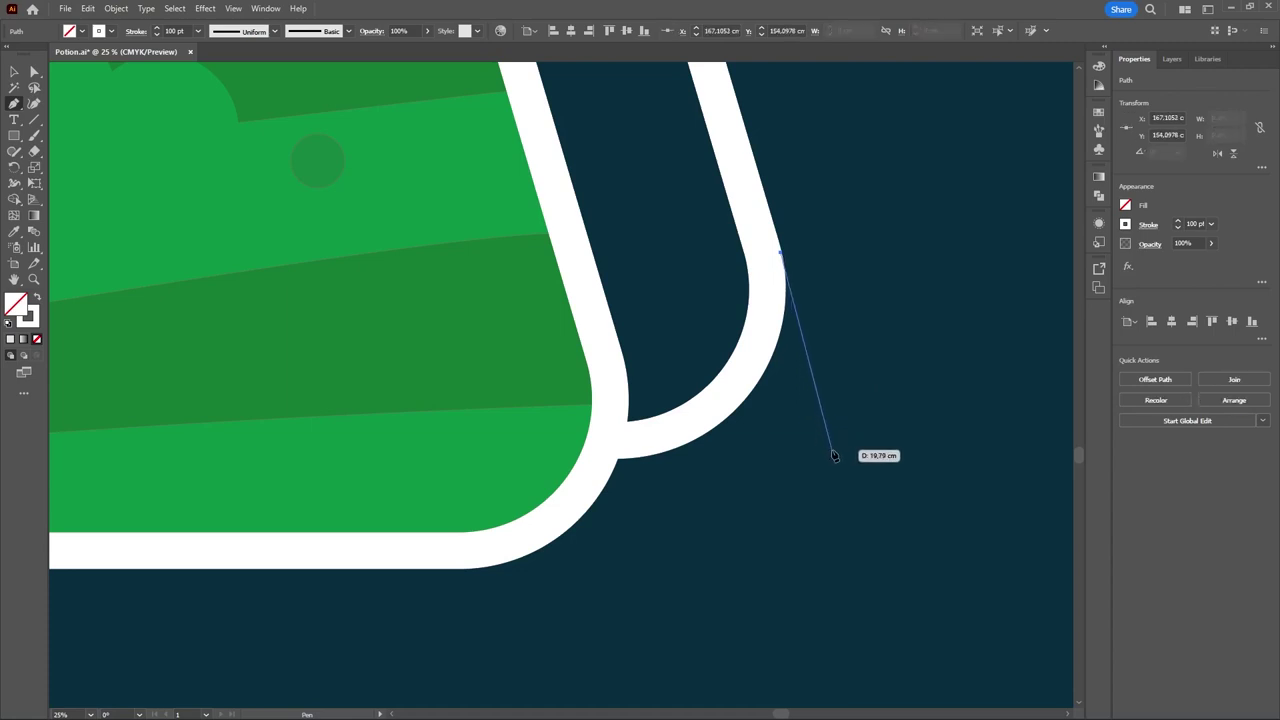
click(834, 456)
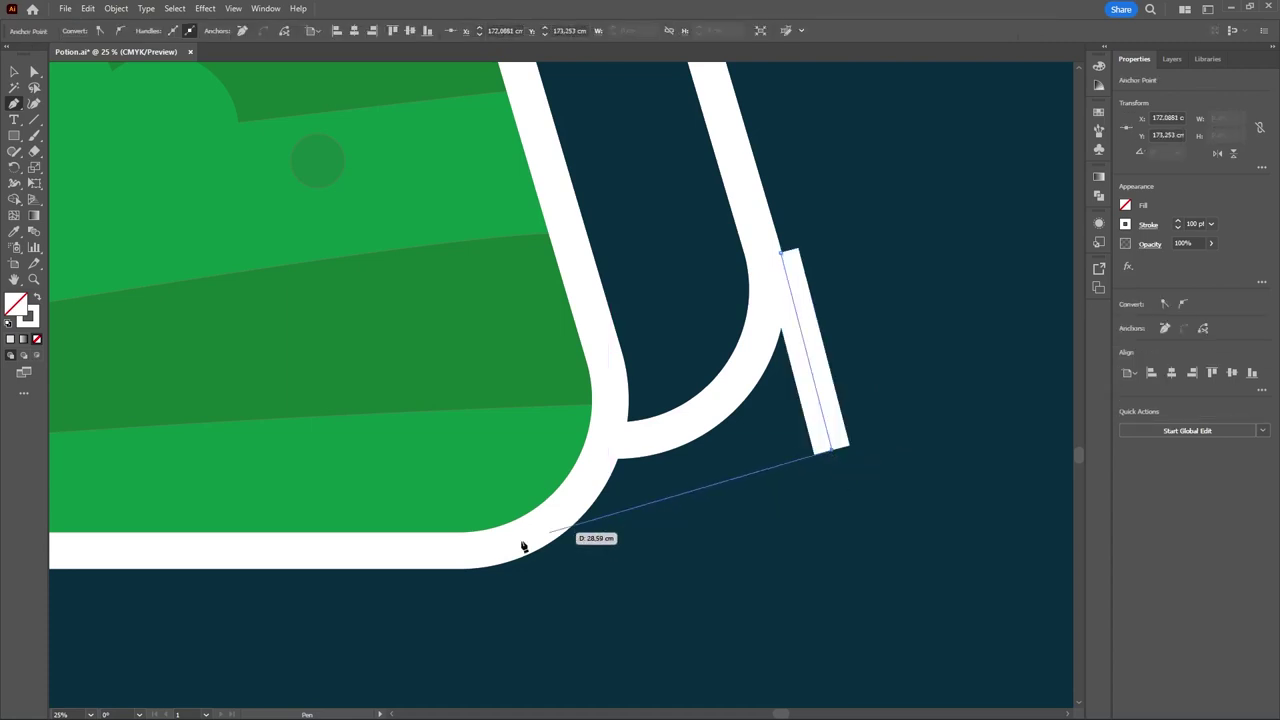
click(479, 570)
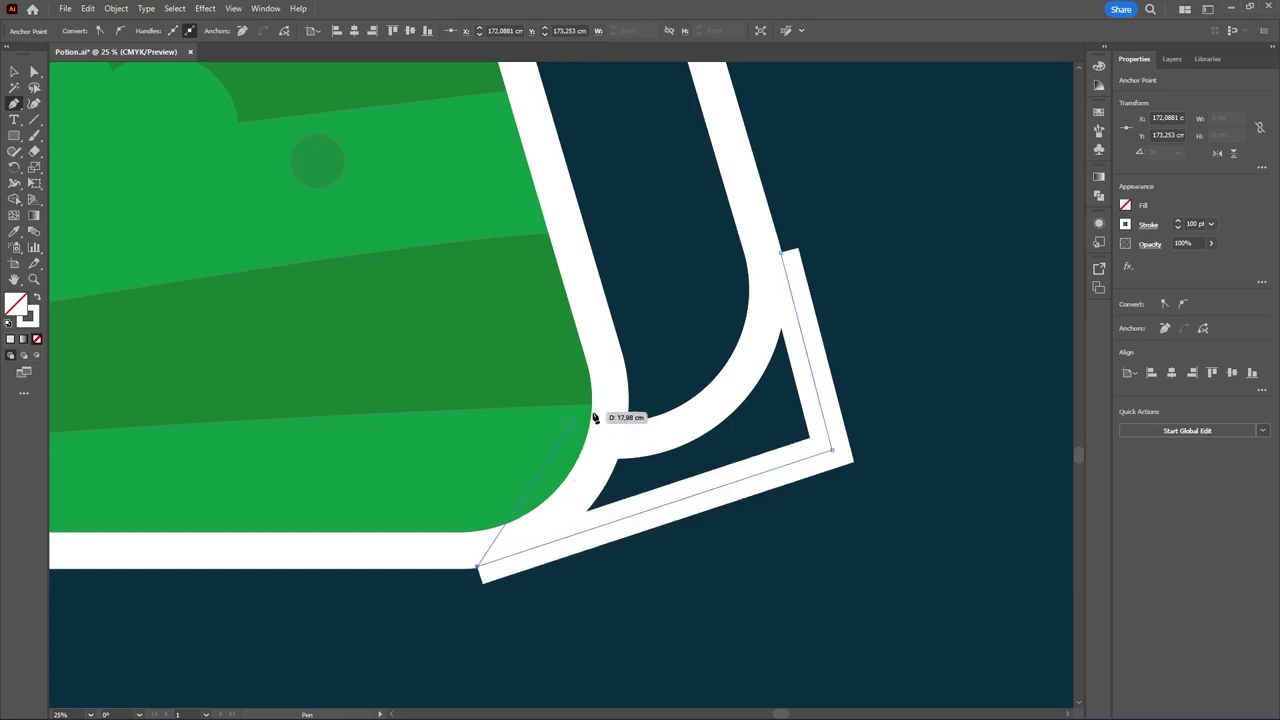
key(v)
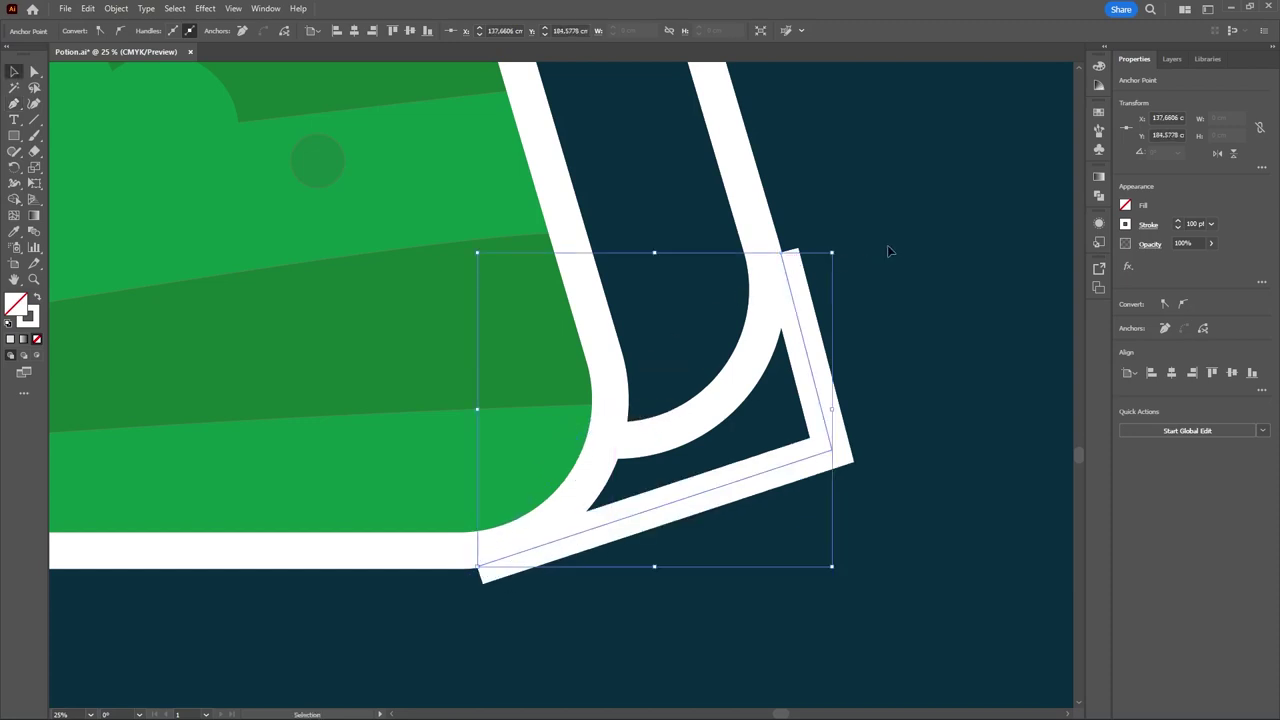
- Expand the angled corner path's stroke into a filled white shape and deselect it
click(795, 289)
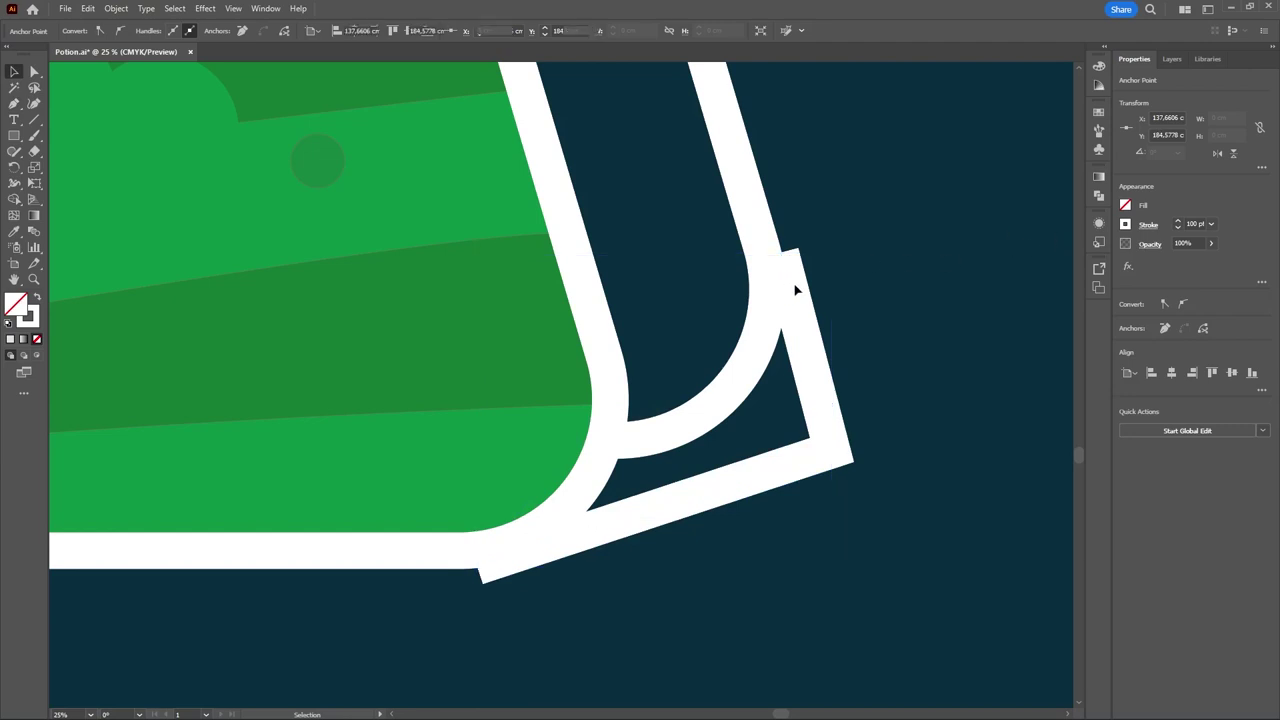
click(834, 442)
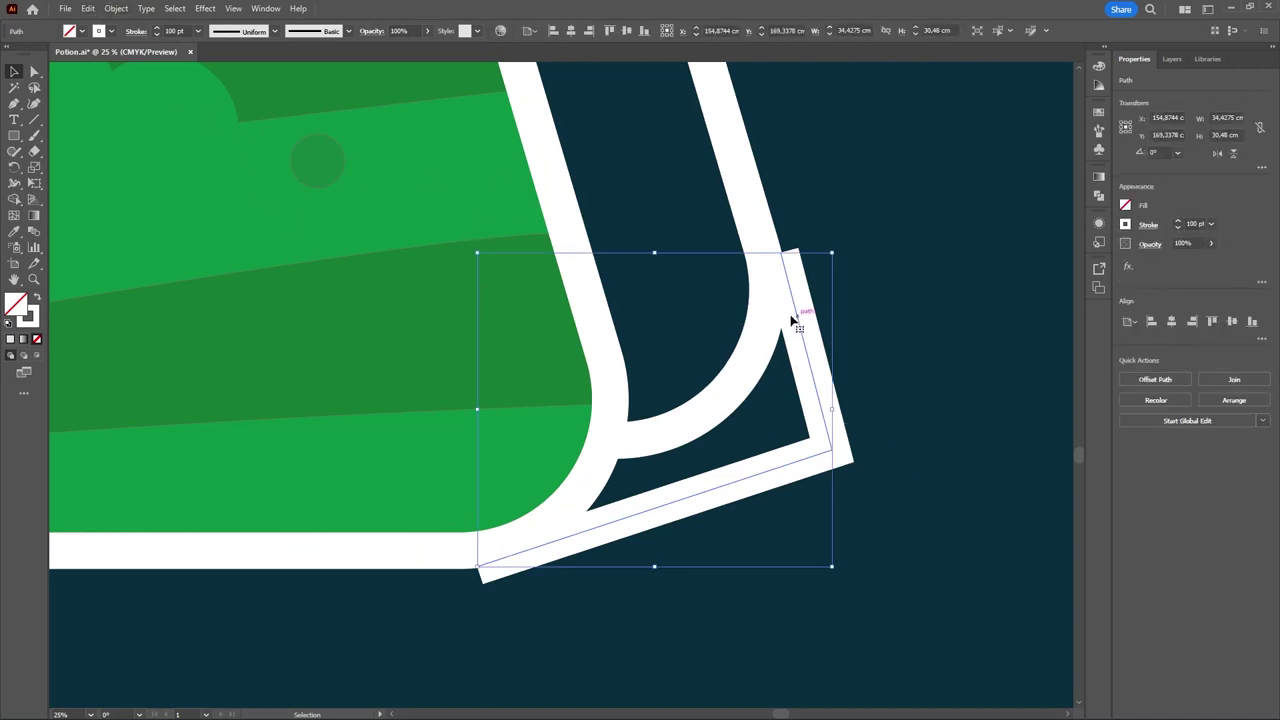
click(117, 8)
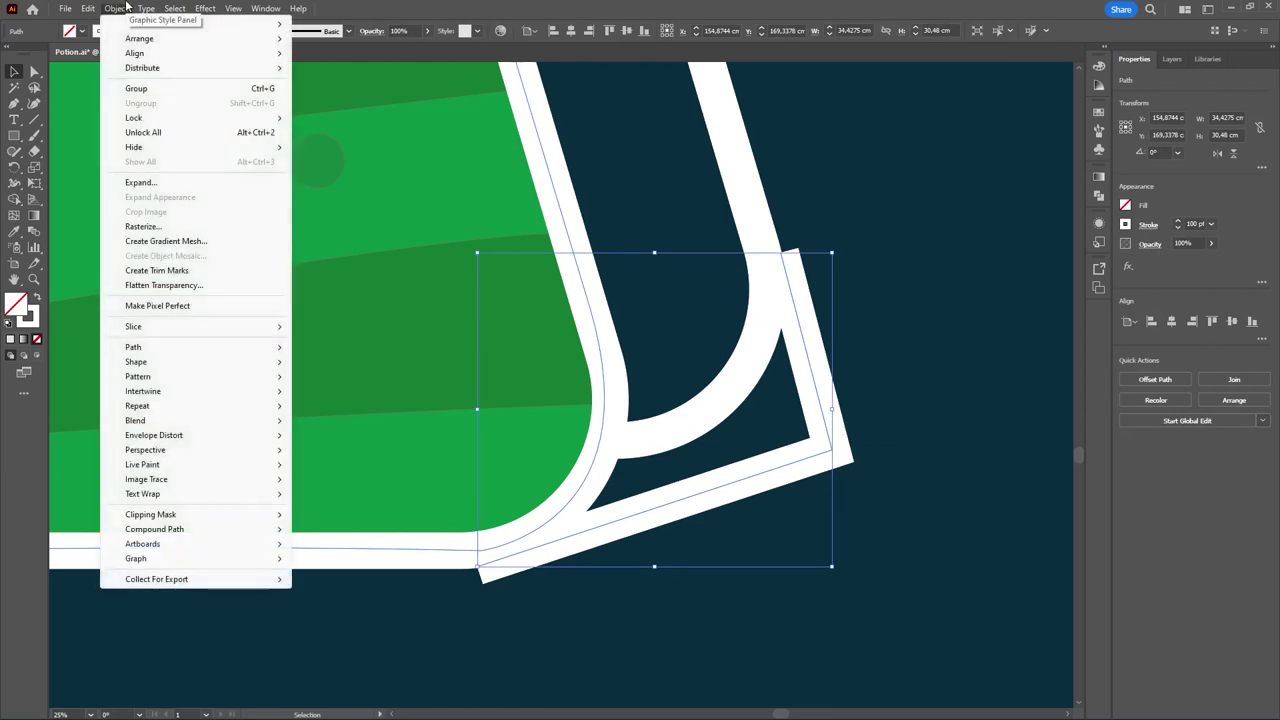
click(141, 182)
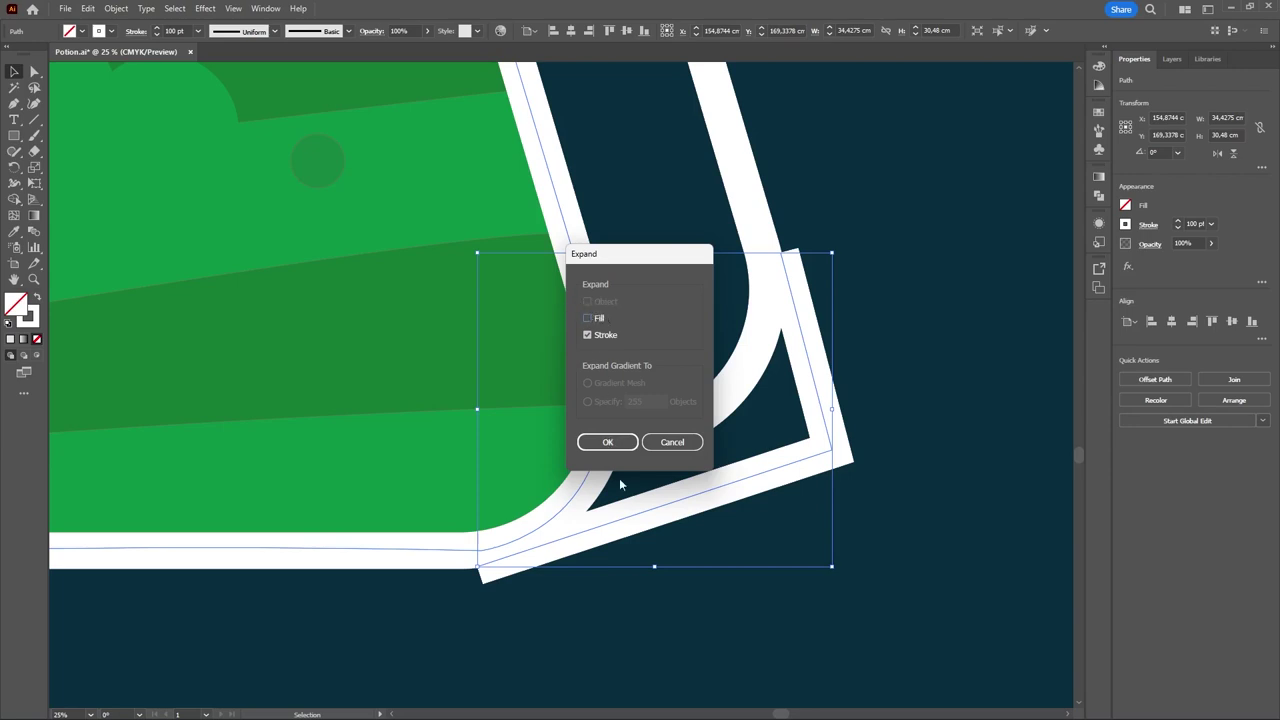
click(621, 443)
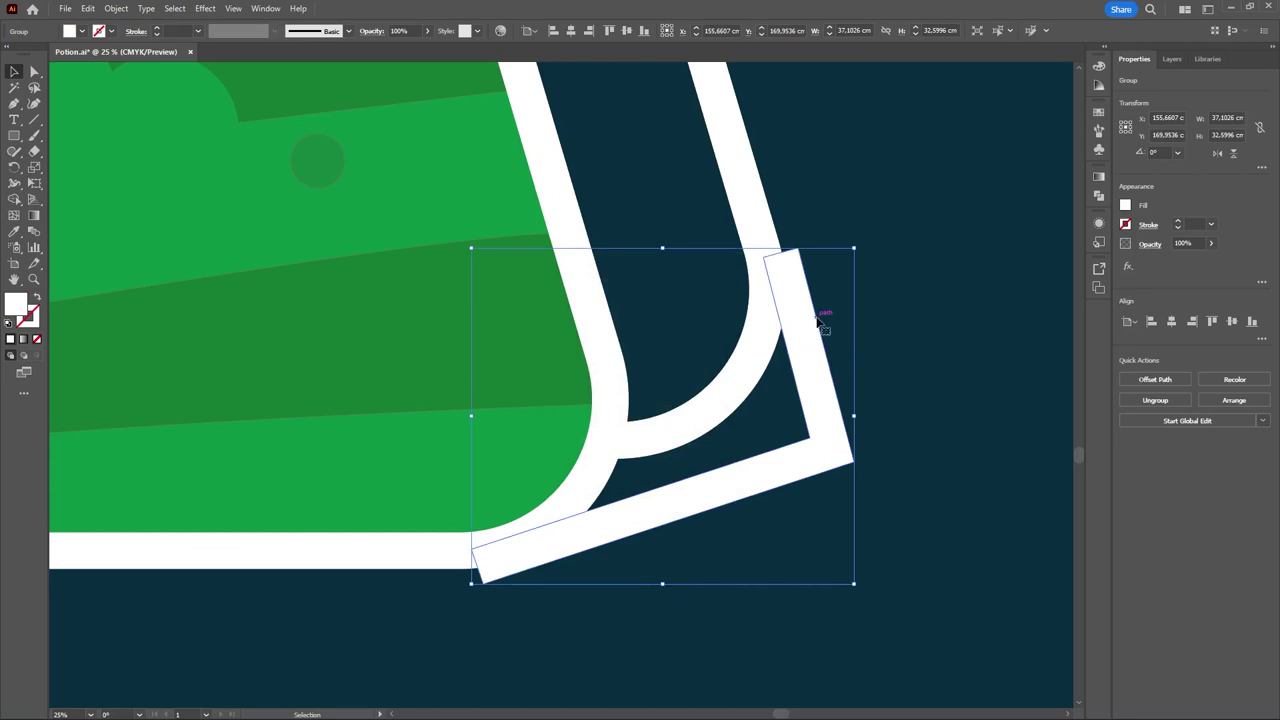
click(930, 214)
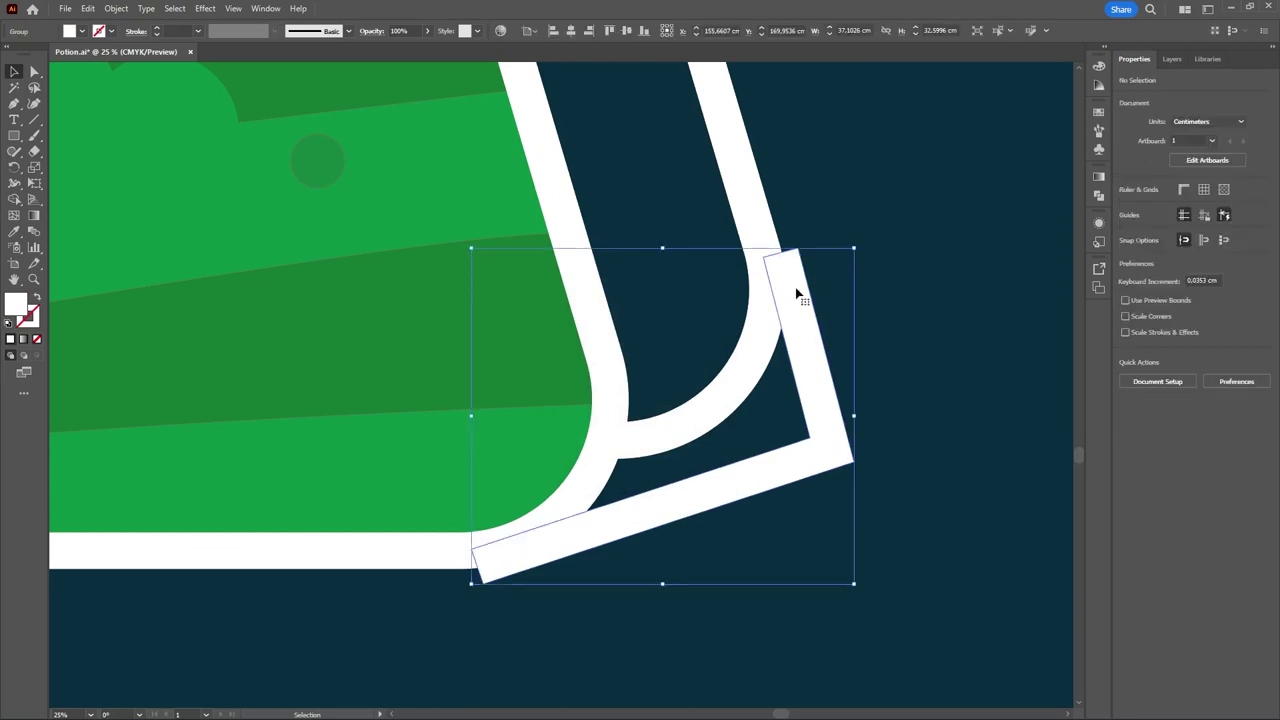
- Move the expanded shape's end anchors to line up with the back outline's outer edge and the front outline's bottom edge
click(813, 290)
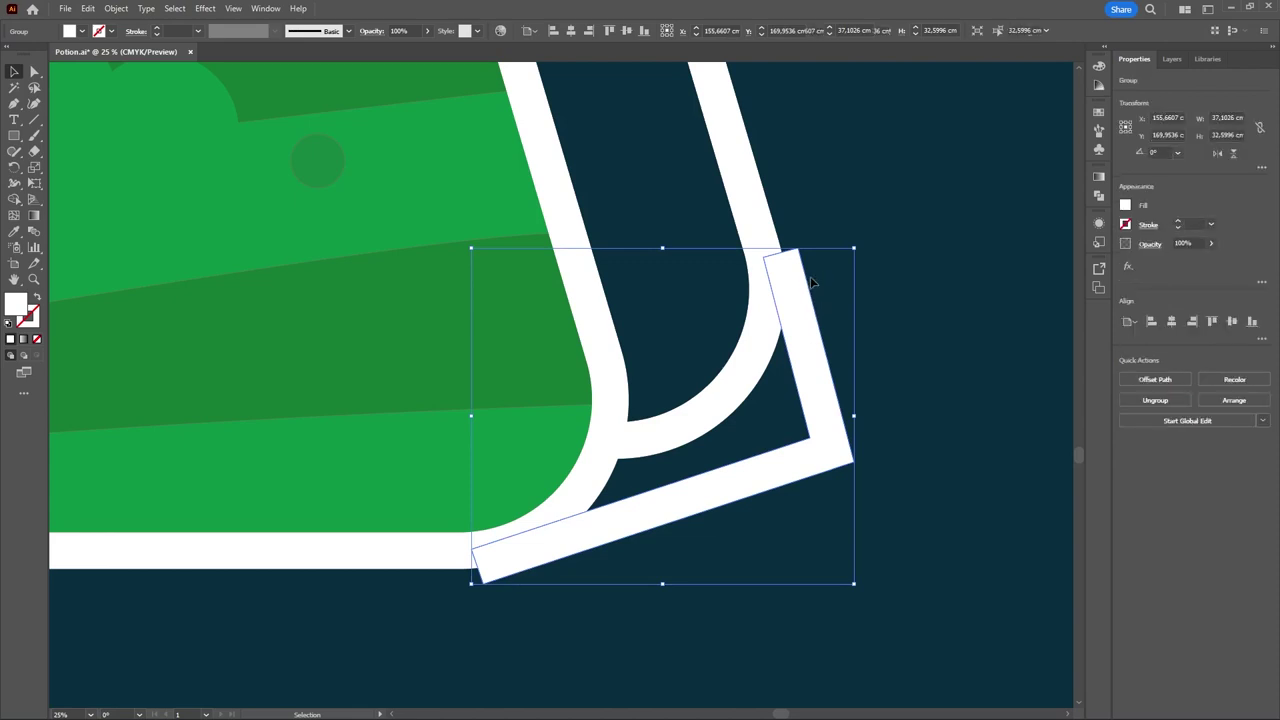
key(a)
scroll(820, 283, up, 2)
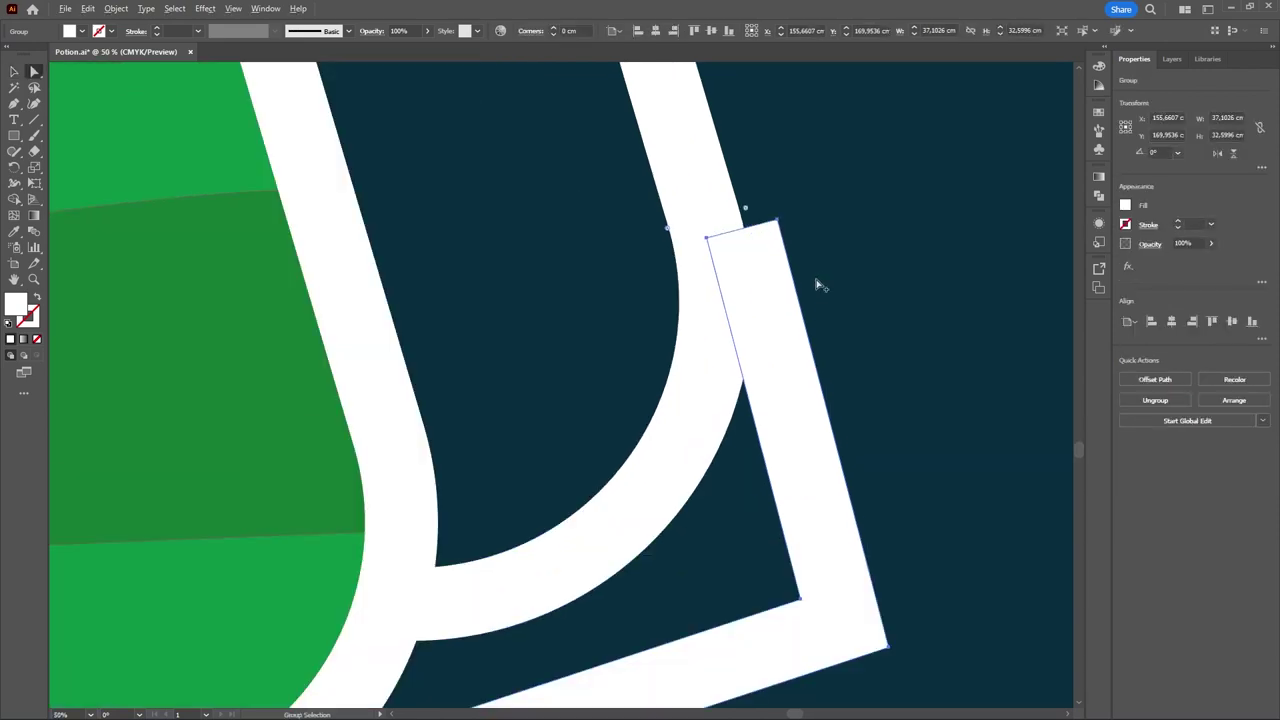
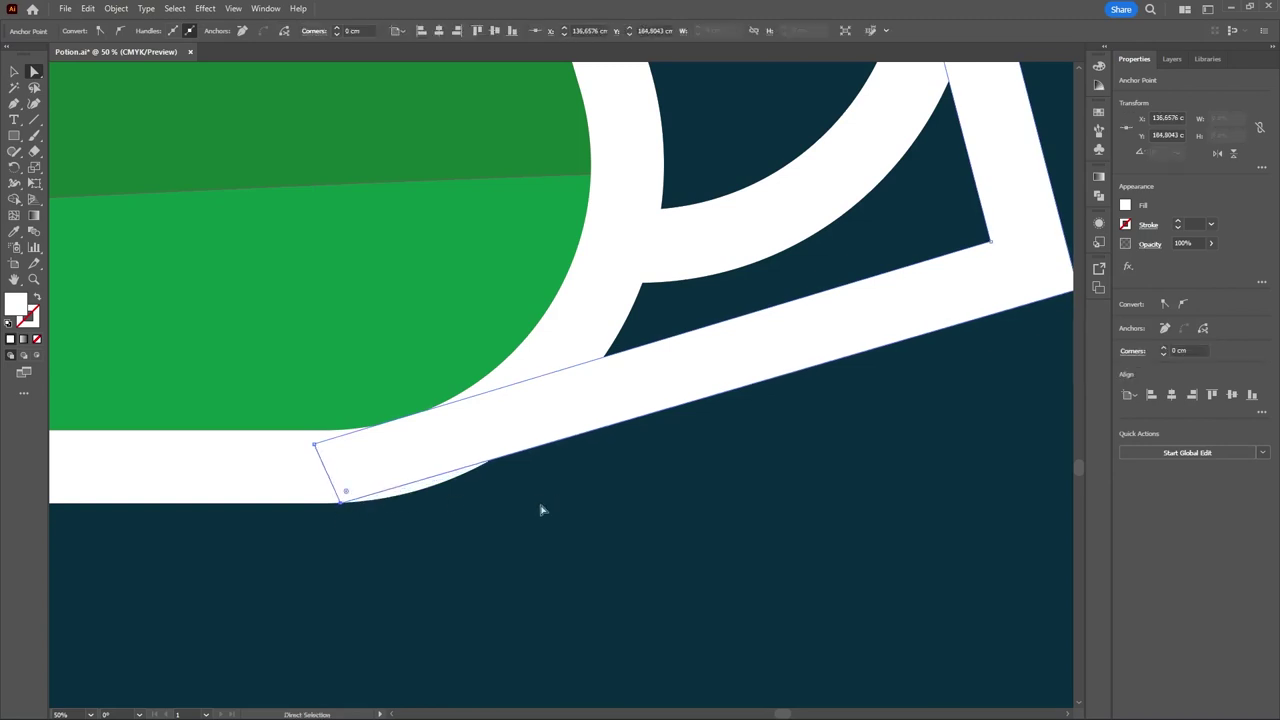
scroll(397, 514, up, 2)
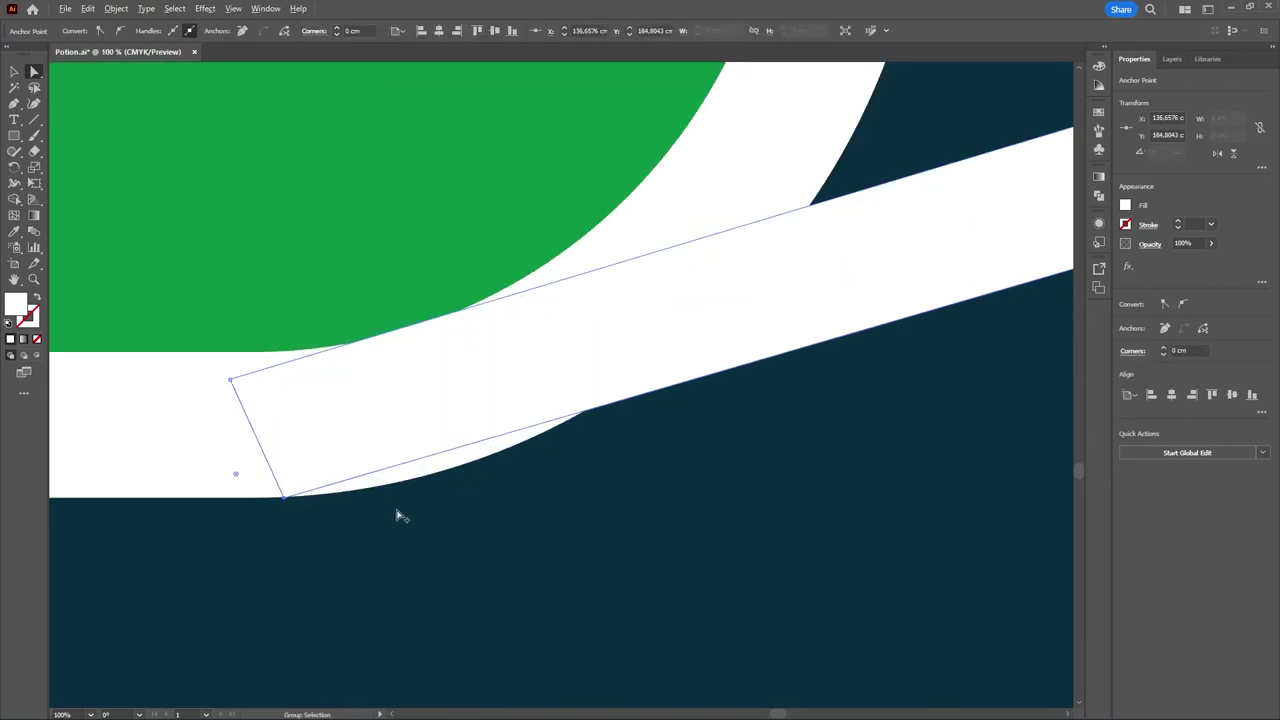
- Add an anchor point on the corner shape's lower edge and move it onto the outer curve of the front outline
key(plus)
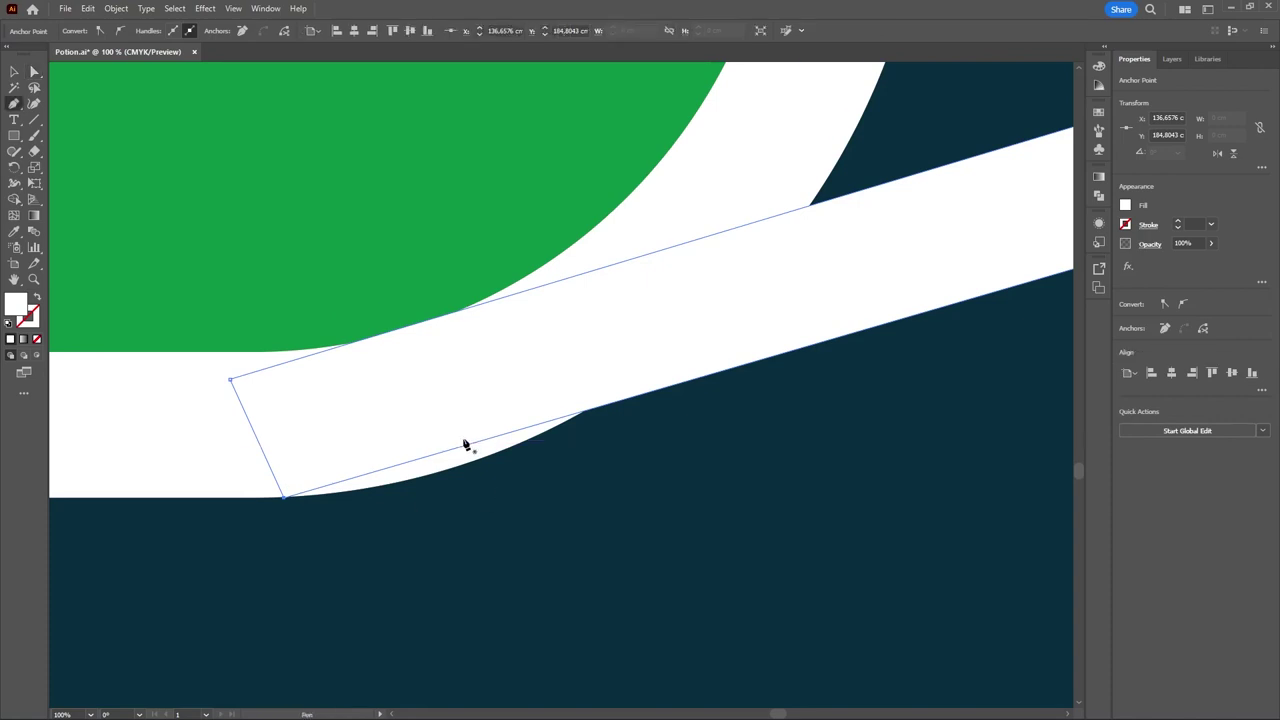
click(437, 454)
key(a)
drag(437, 456, 445, 474)
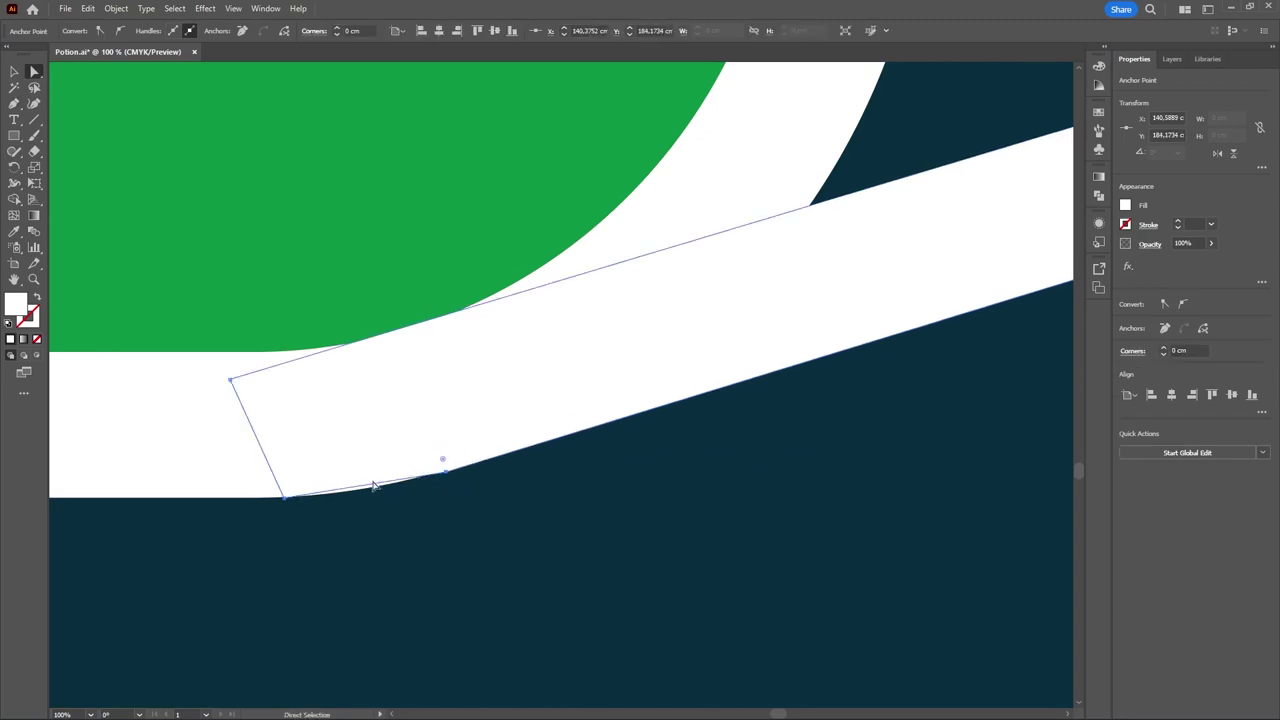
- Add a second anchor between the new point and the shape's lower end, align it to the outline's curve, and deselect
key(plus)
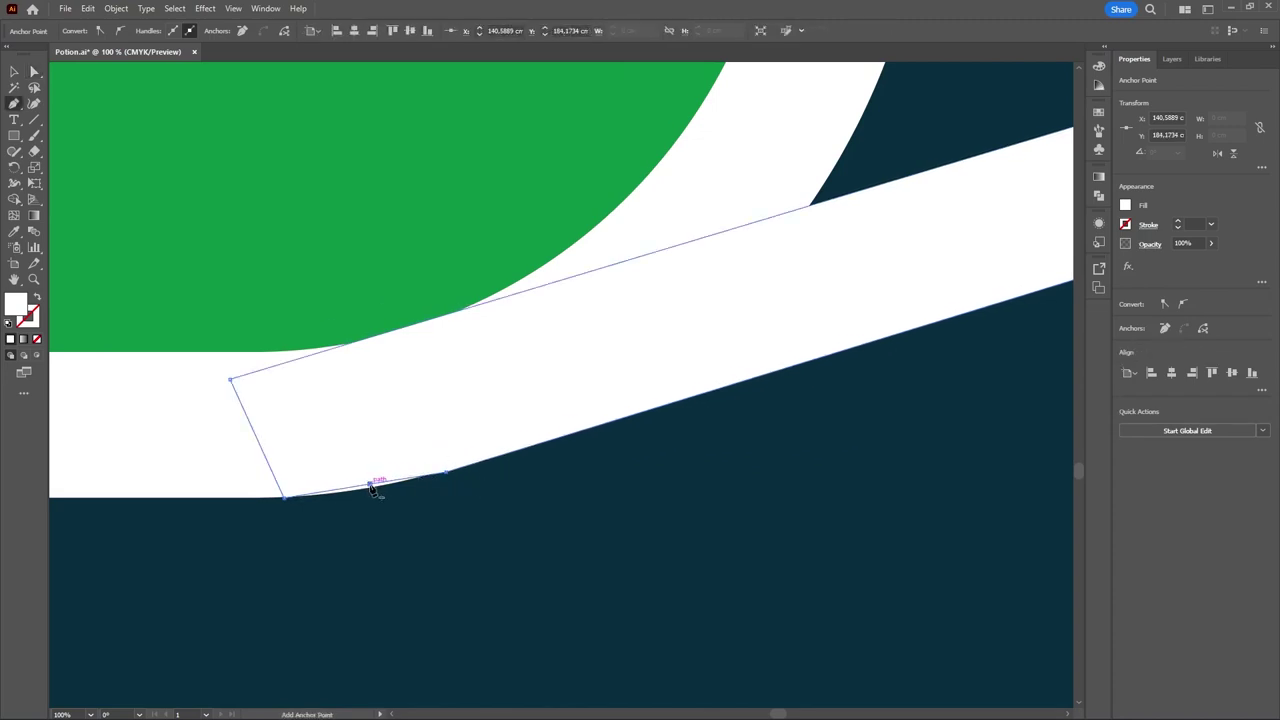
click(371, 485)
key(a)
drag(371, 486, 372, 492)
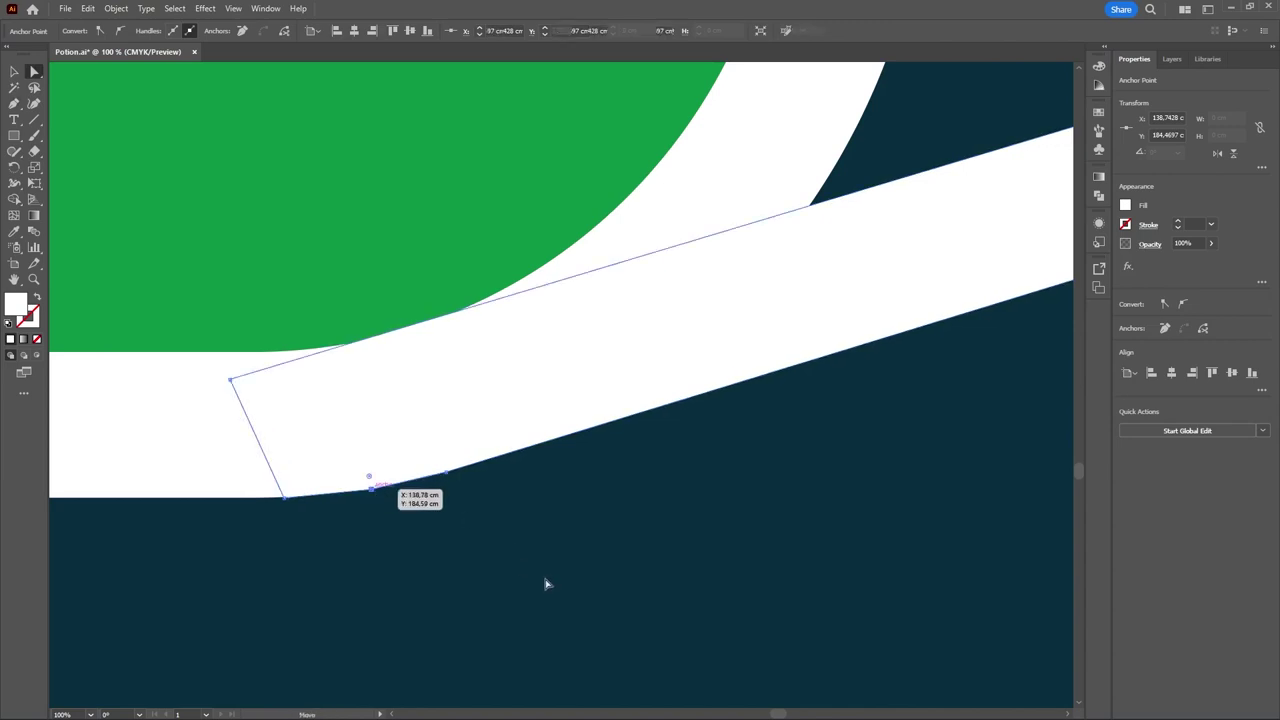
key(v)
click(559, 557)
scroll(560, 556, down, 4)
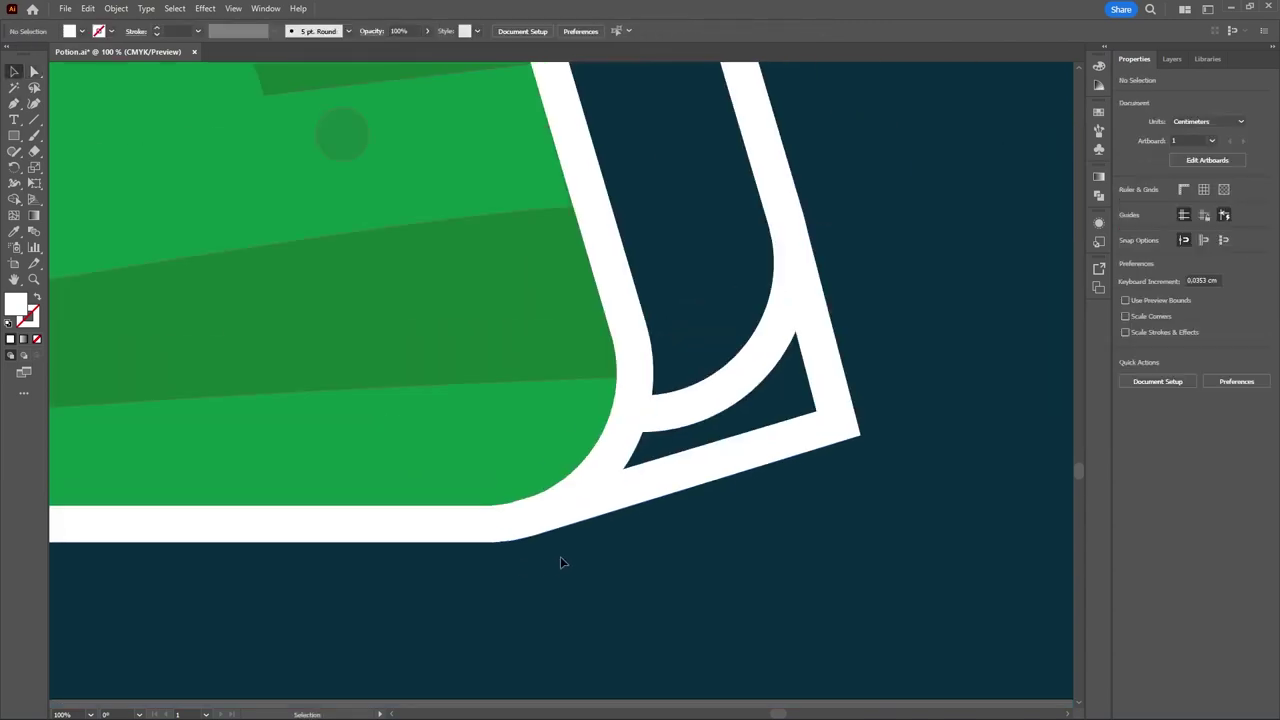
scroll(565, 548, down, 3)
scroll(605, 525, up, 3)
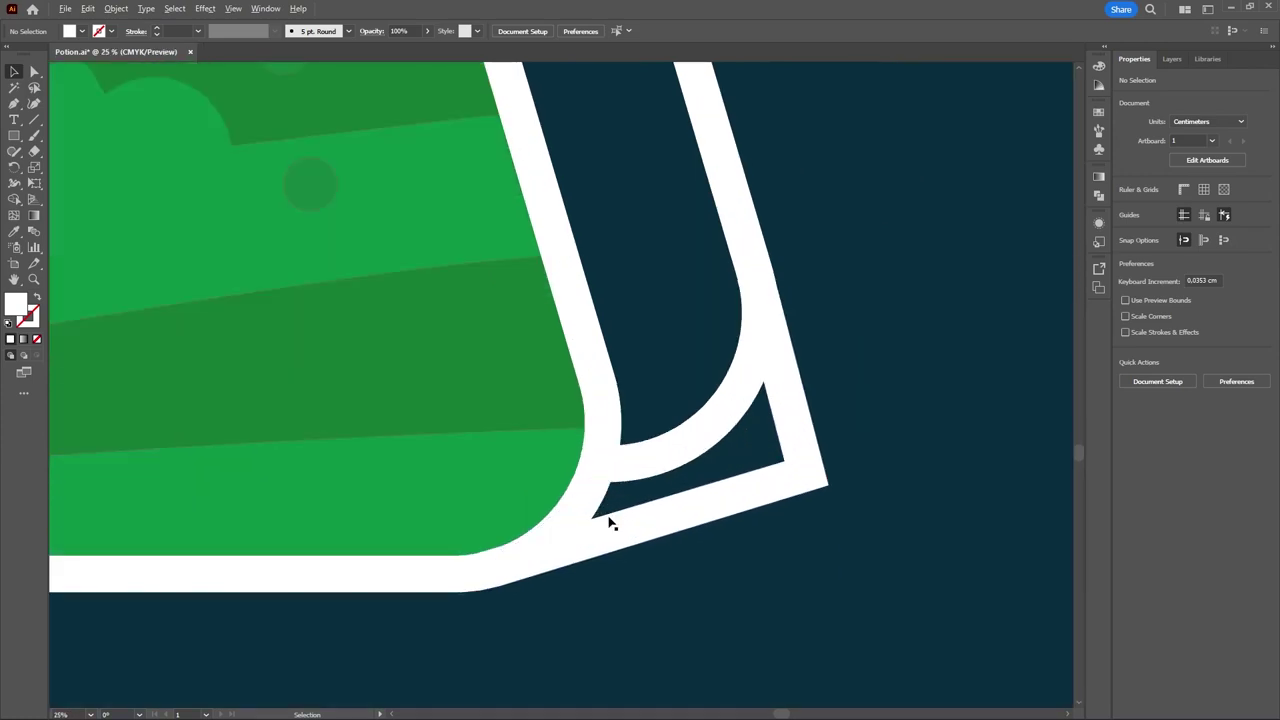
- Move the corner shape's inner corner anchor up and inward to fill the gap between the two outlines
click(609, 533)
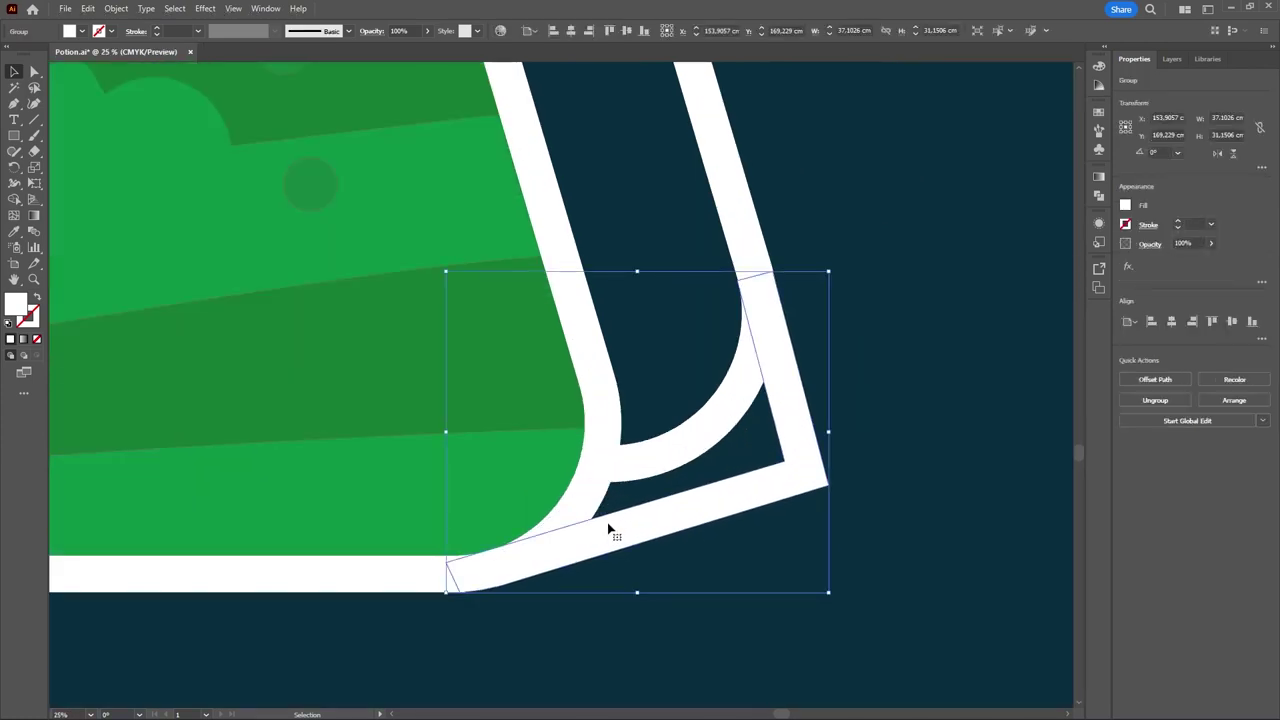
click(34, 72)
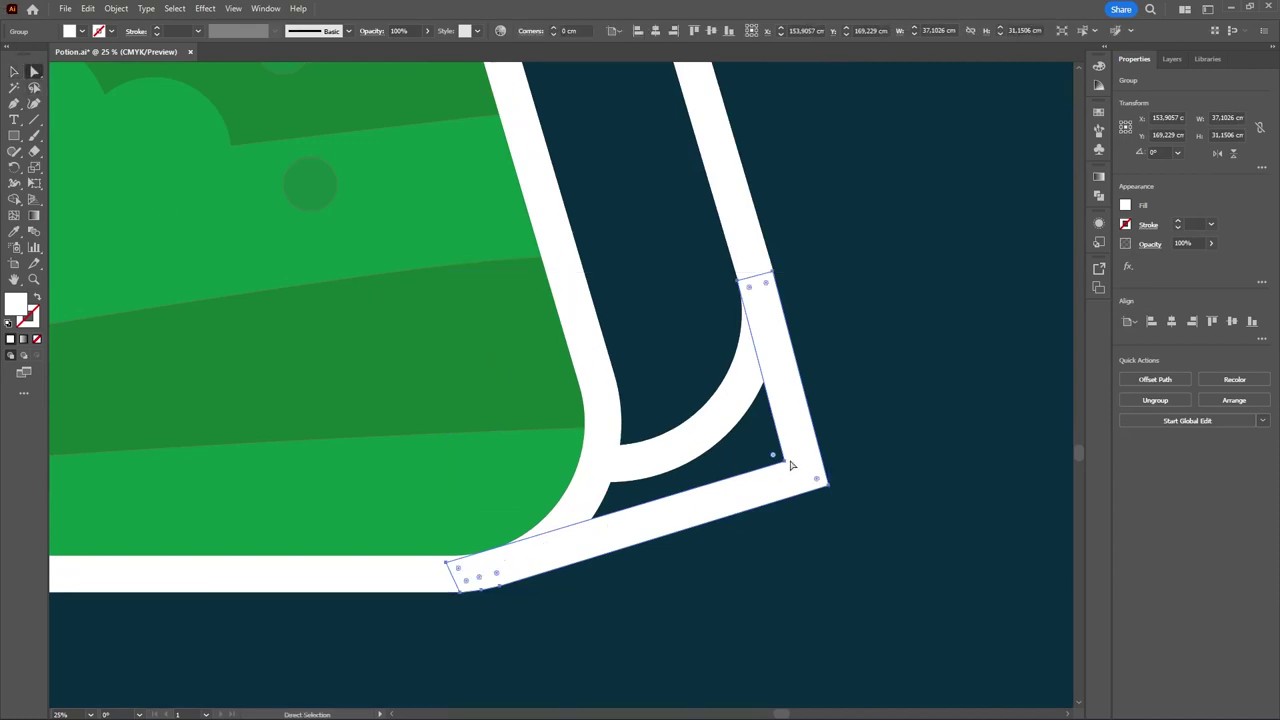
drag(790, 465, 650, 368)
- Add an anchor on the corner shape's inner diagonal edge and move it onto the front outline's right edge
key(p)
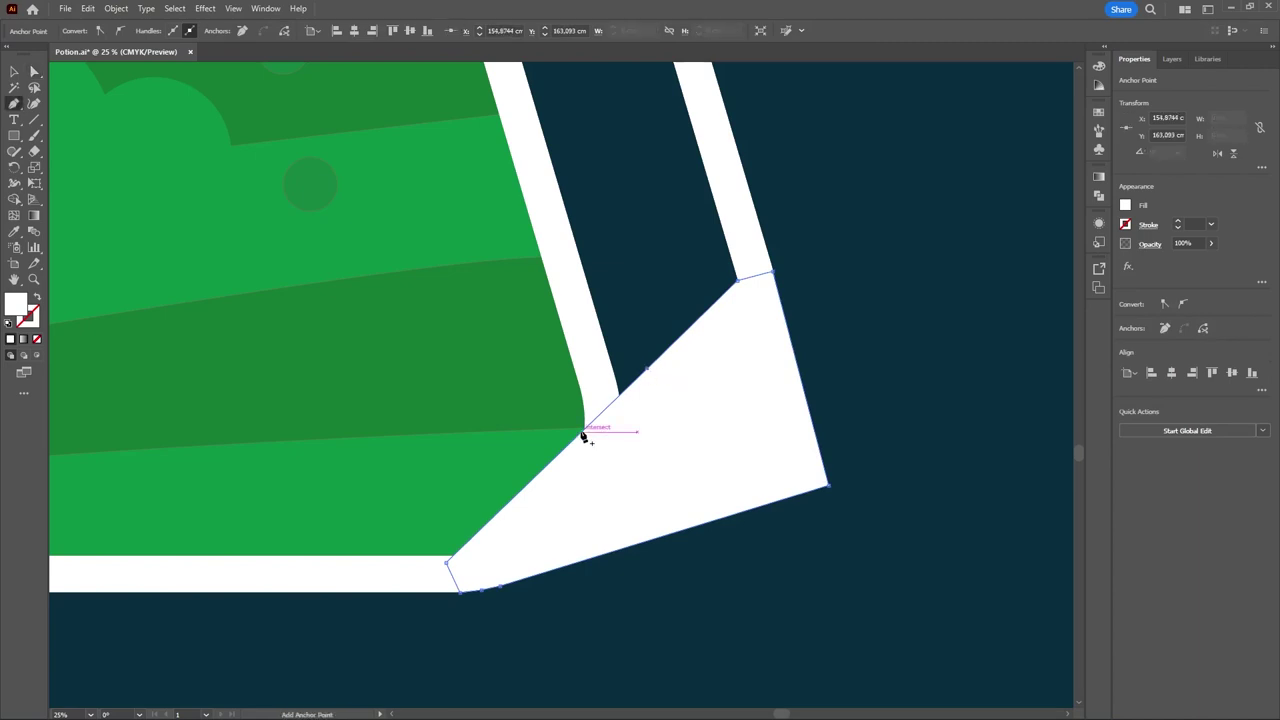
click(584, 435)
key(a)
drag(585, 436, 620, 457)
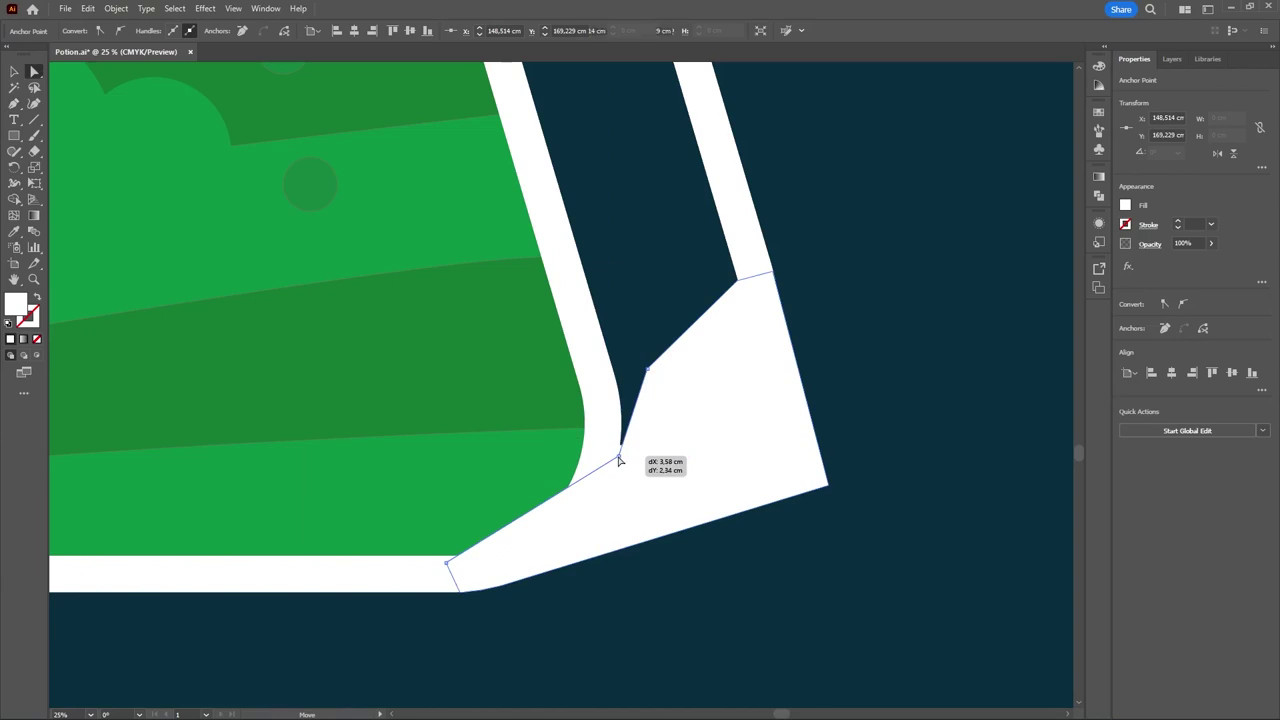
- Add another anchor on the inner edge and move it off the green liquid into the front outline's rounded corner, then deselect
click(578, 489)
click(529, 514)
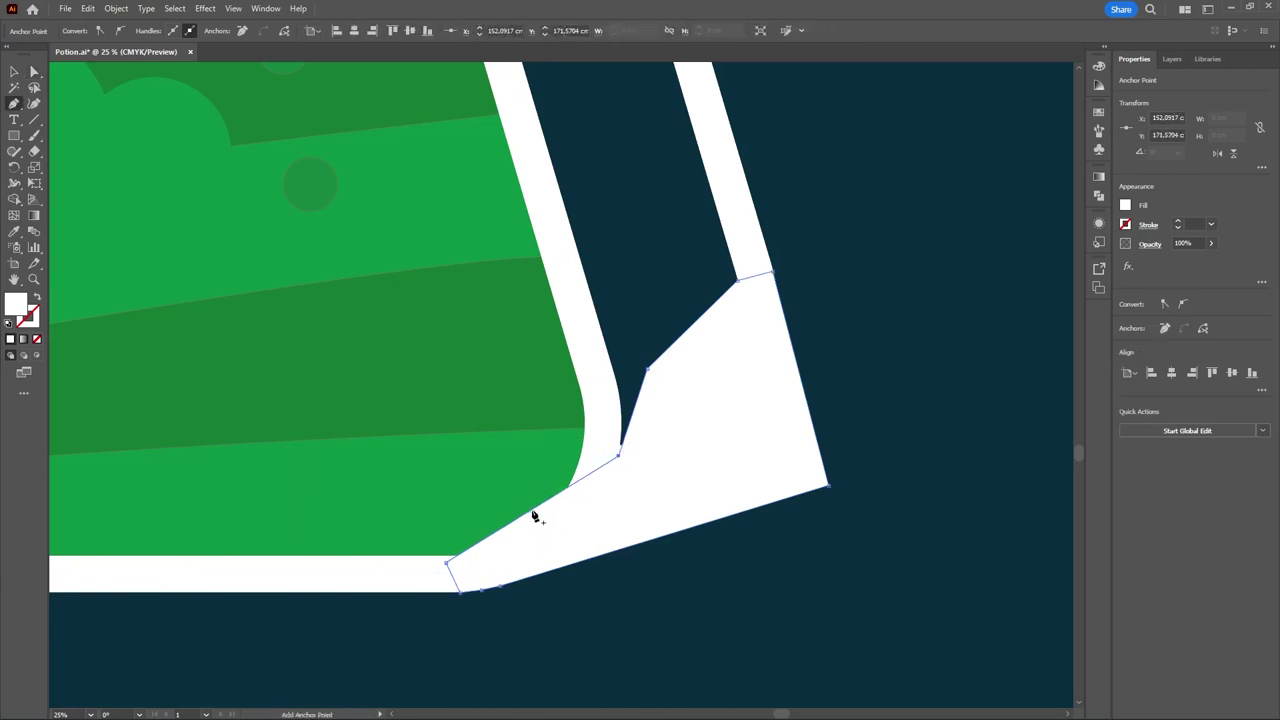
key(p)
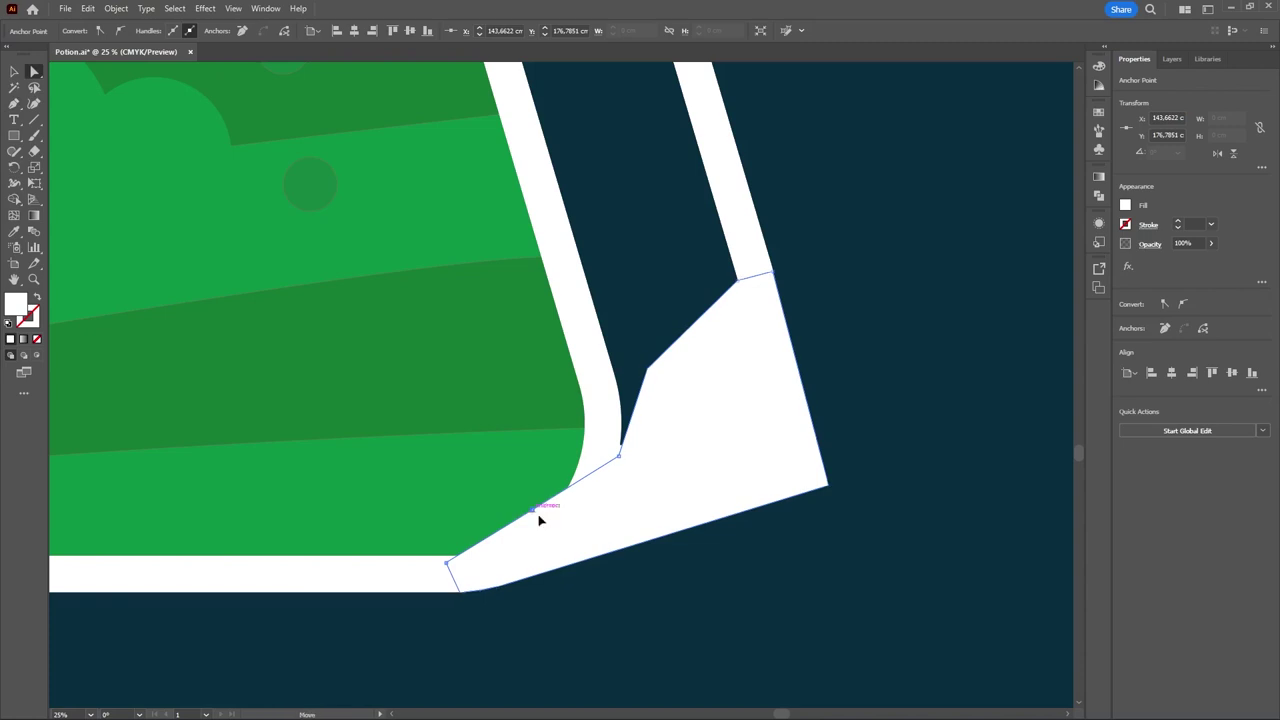
drag(540, 516, 553, 534)
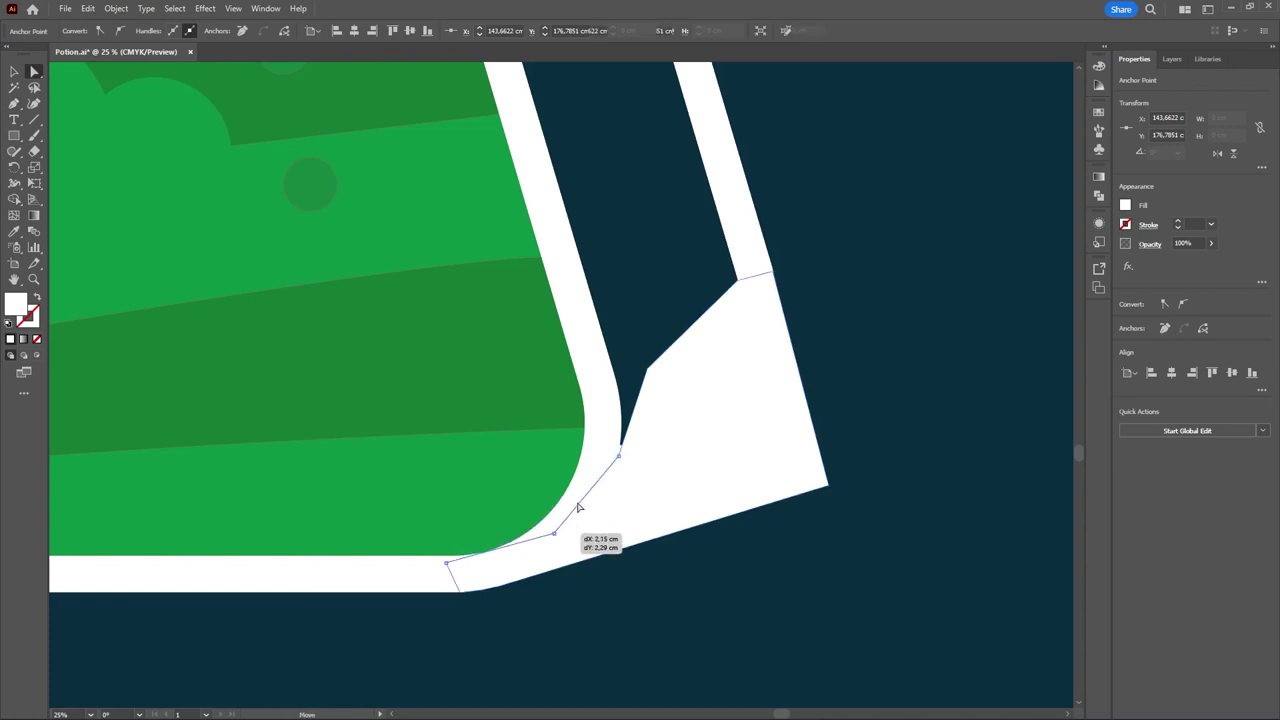
key(v)
click(703, 545)
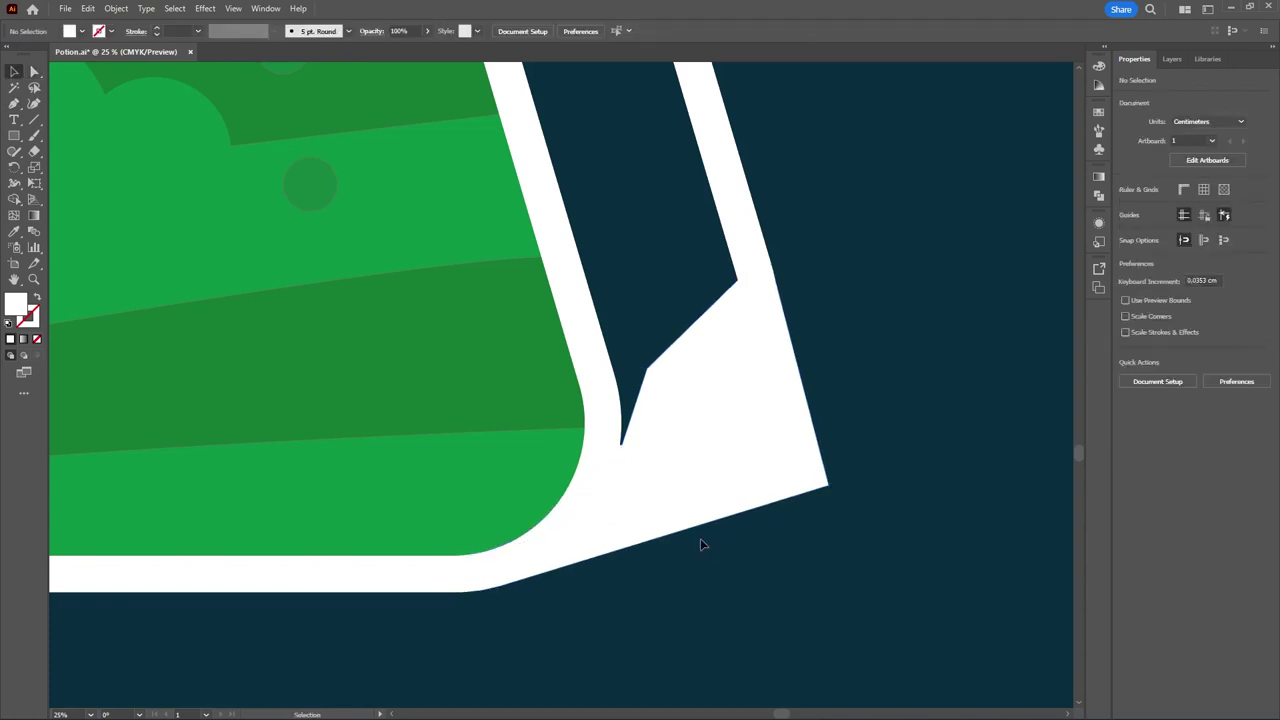
scroll(711, 559, down, 5)
scroll(706, 559, up, 4)
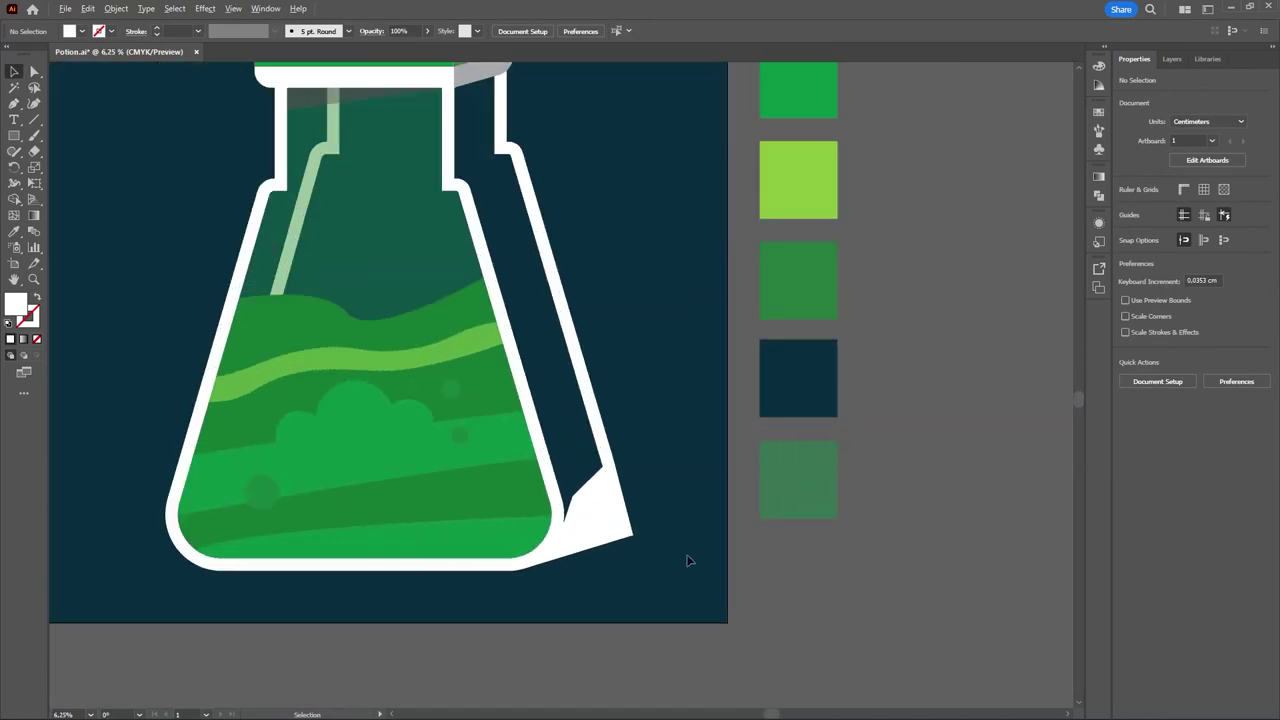
- Reshape the corner shape's inner edge by moving its middle anchor down and outward, opening the gap between the outlines
click(561, 508)
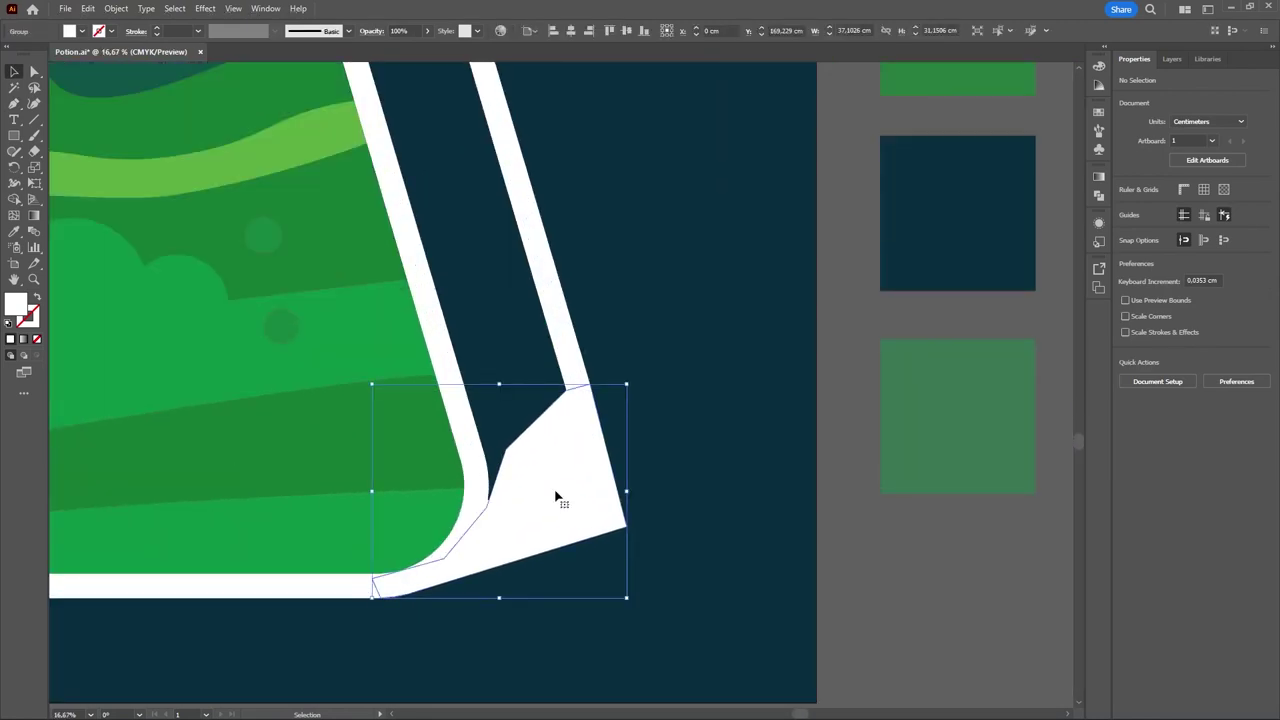
key(a)
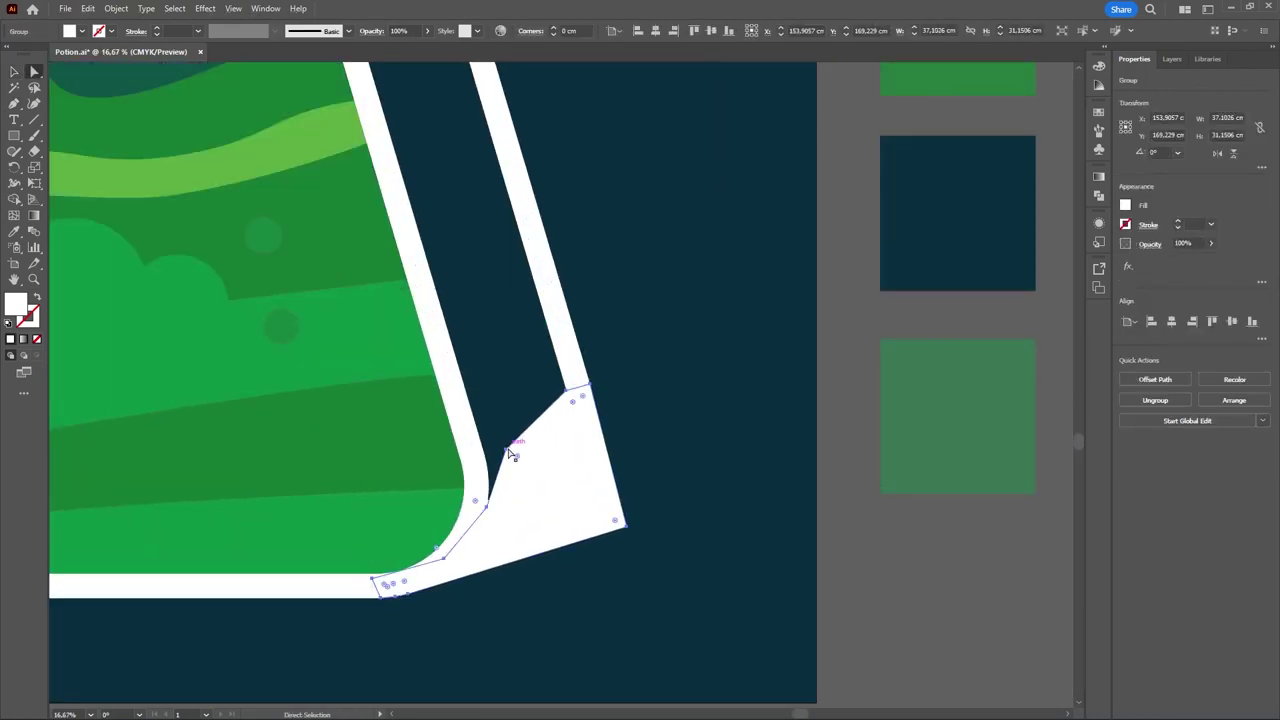
drag(514, 451, 535, 487)
key(ctrl+z)
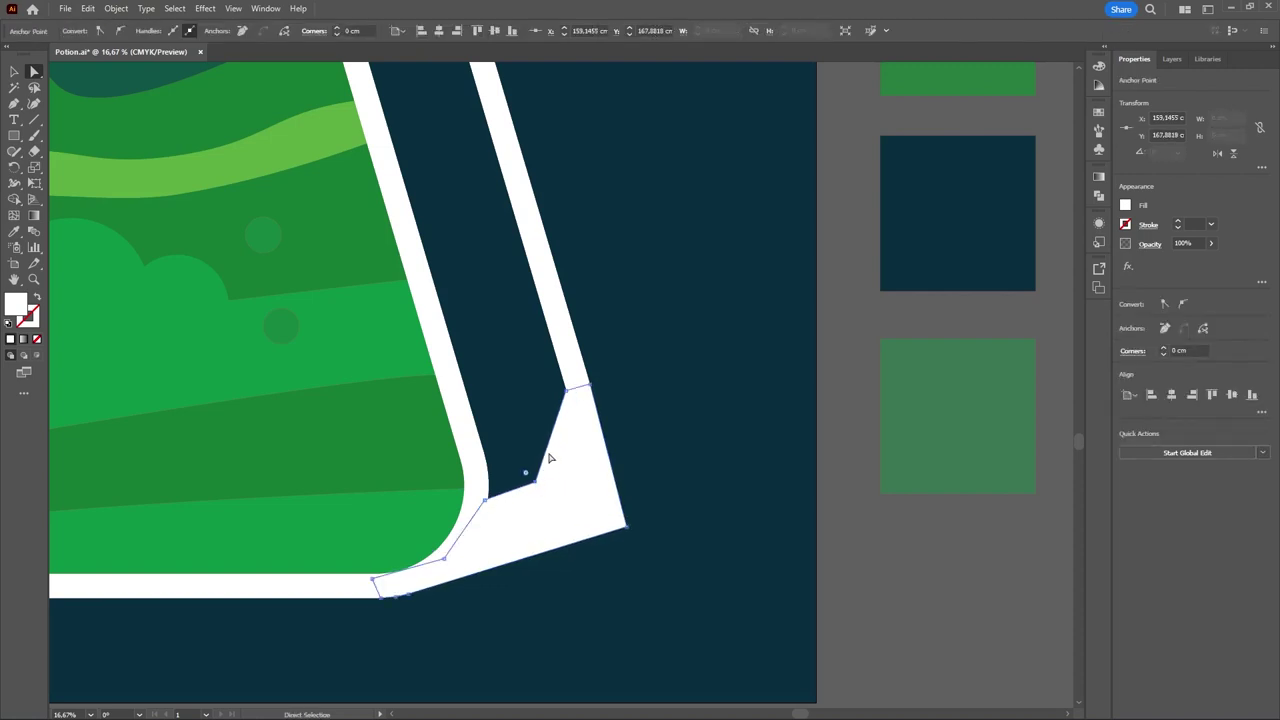
- Add an anchor above the inner edge's middle anchor and move it outward to start rounding the glass corner
key(p)
click(547, 450)
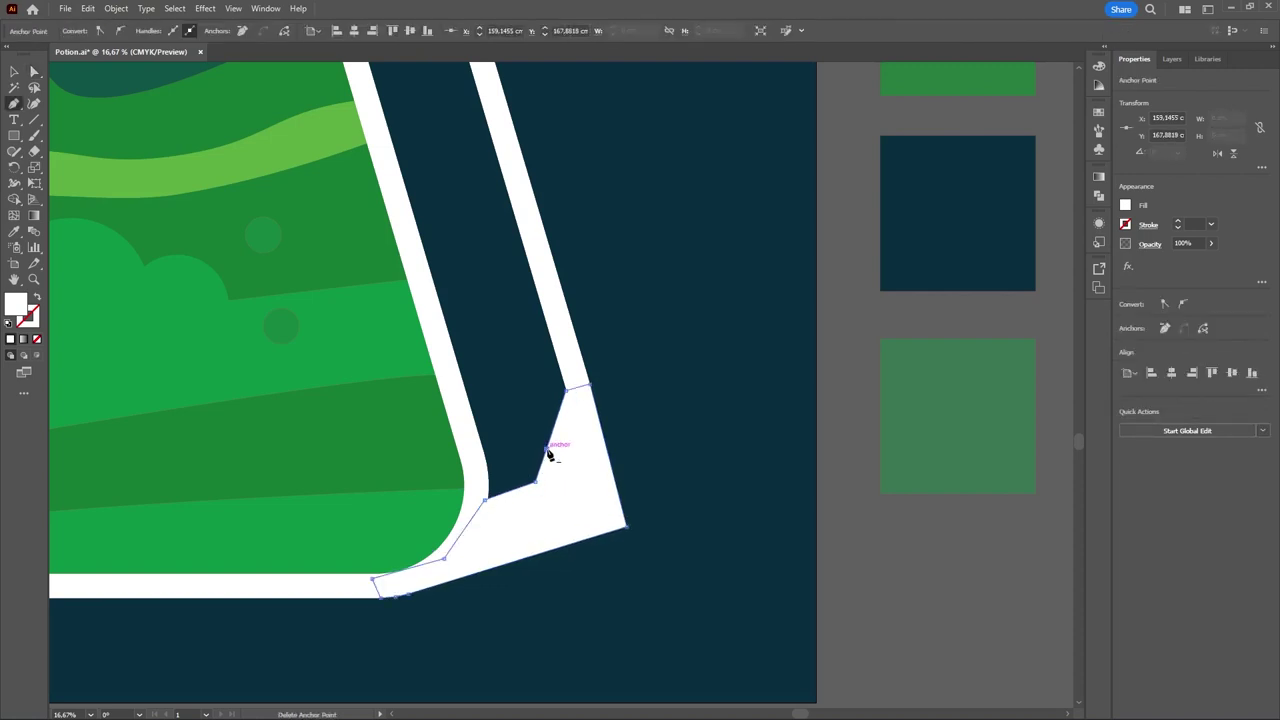
key(a)
mouse_move(548, 452)
mouse_down()
mouse_move(567, 461)
mouse_move(560, 452)
mouse_up()
- Add one more anchor near the top of the inner edge, move it slightly outward to smooth the curve, and deselect
key(p)
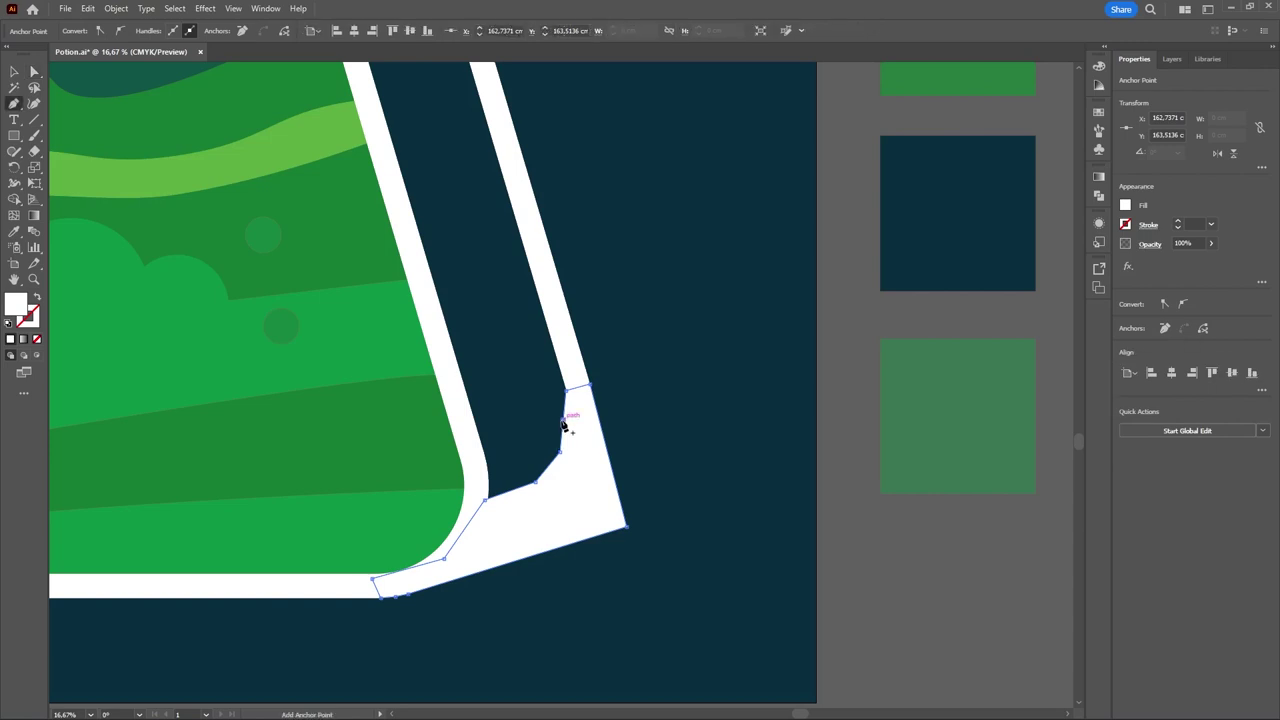
key(a)
drag(563, 421, 569, 429)
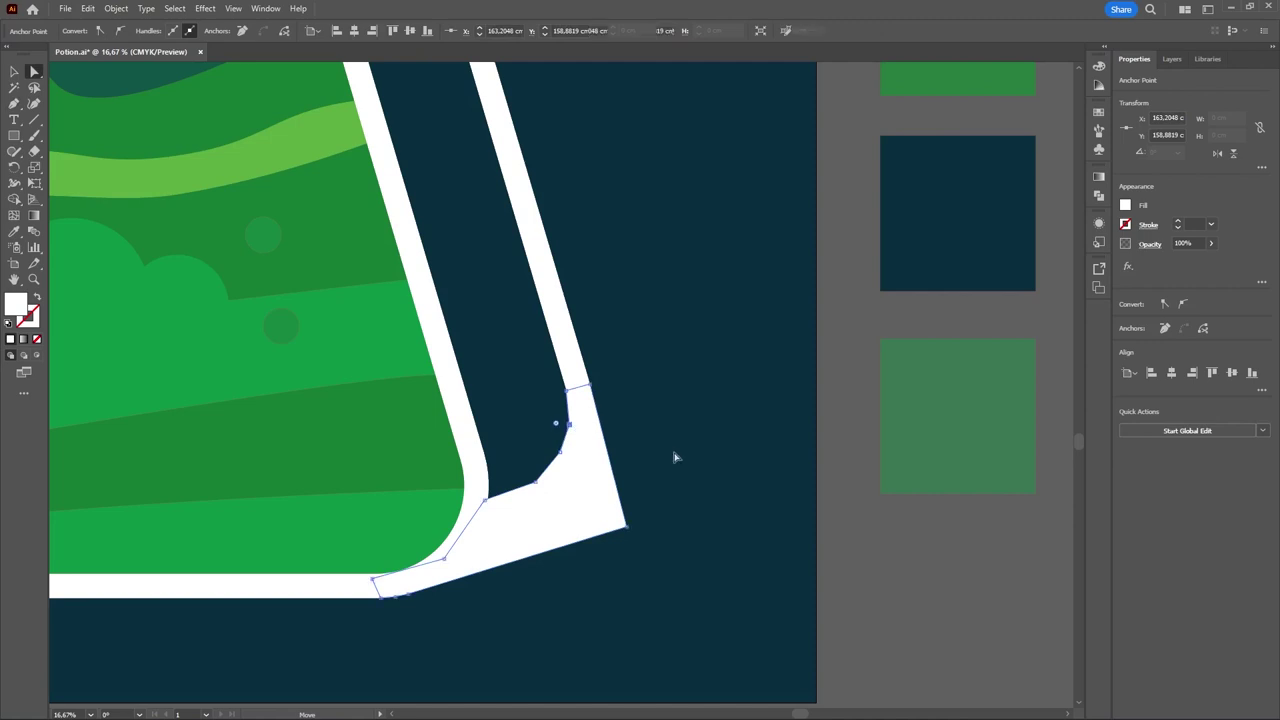
click(723, 460)
scroll(727, 457, down, 4)
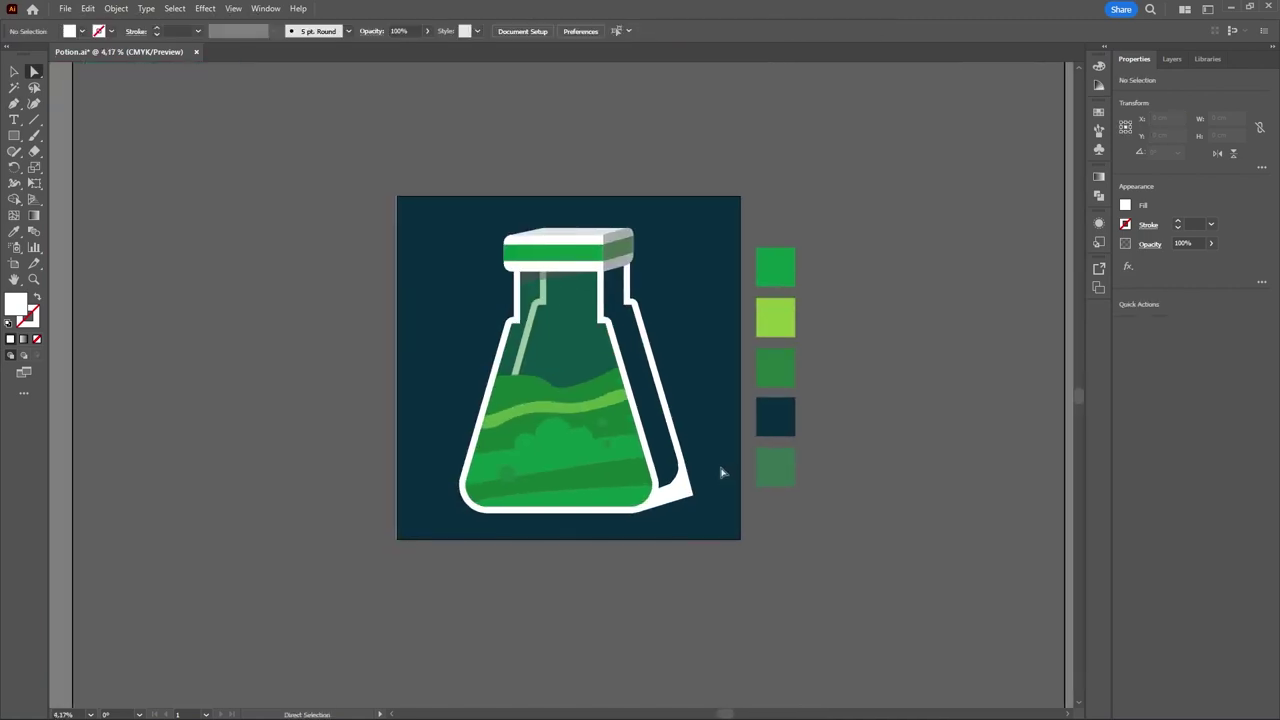
- Select the tinted glass shape over the flask's front and show its entry in the layers list
scroll(723, 472, up, 2)
drag(712, 459, 728, 465)
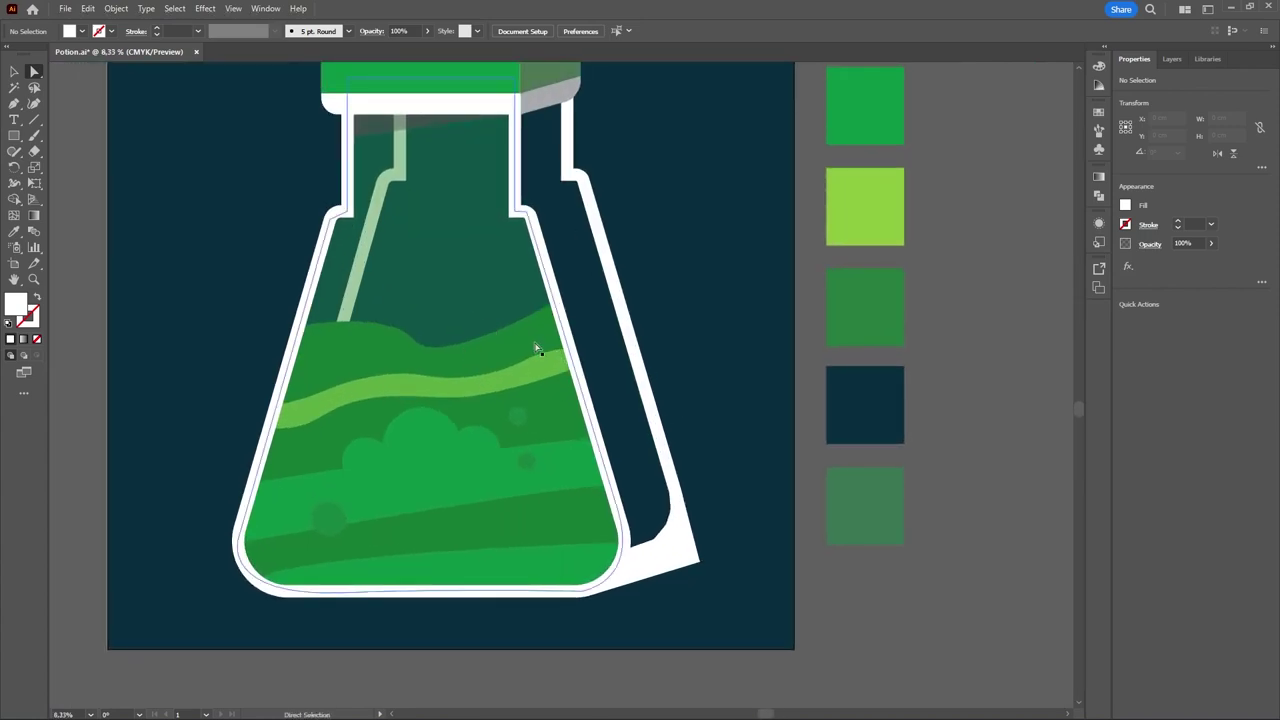
ctrl+click(494, 382)
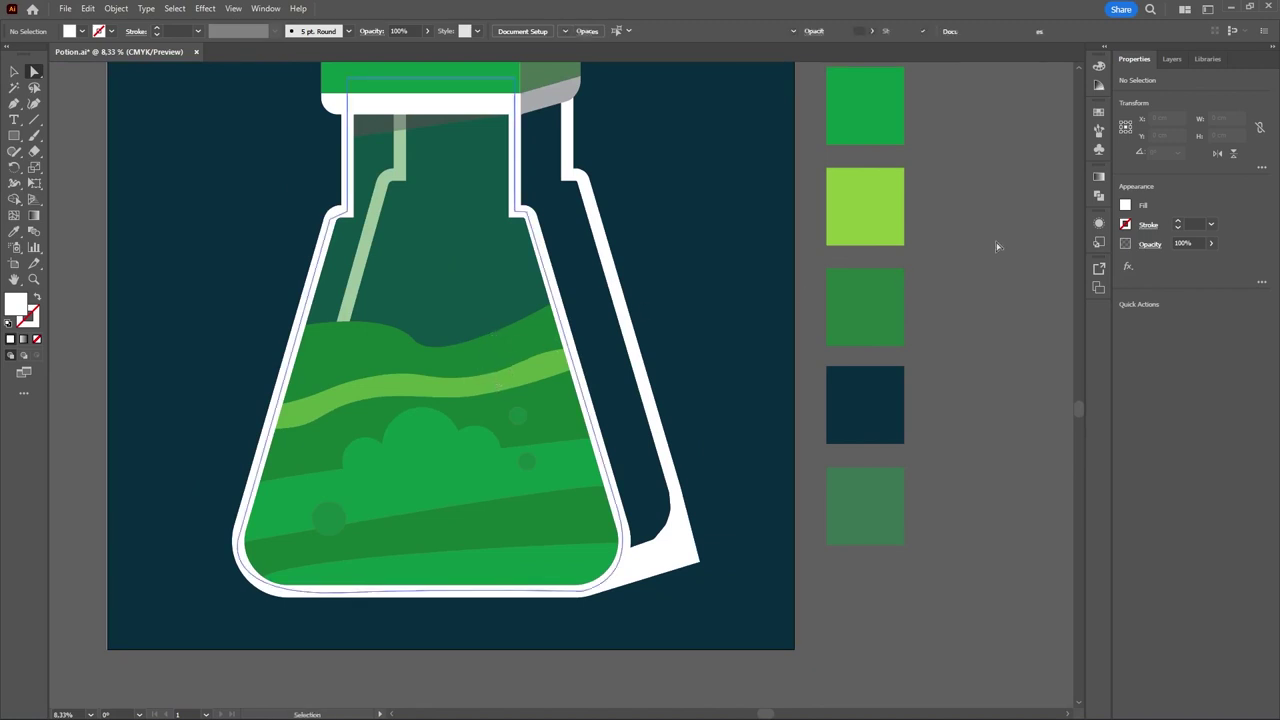
click(1168, 57)
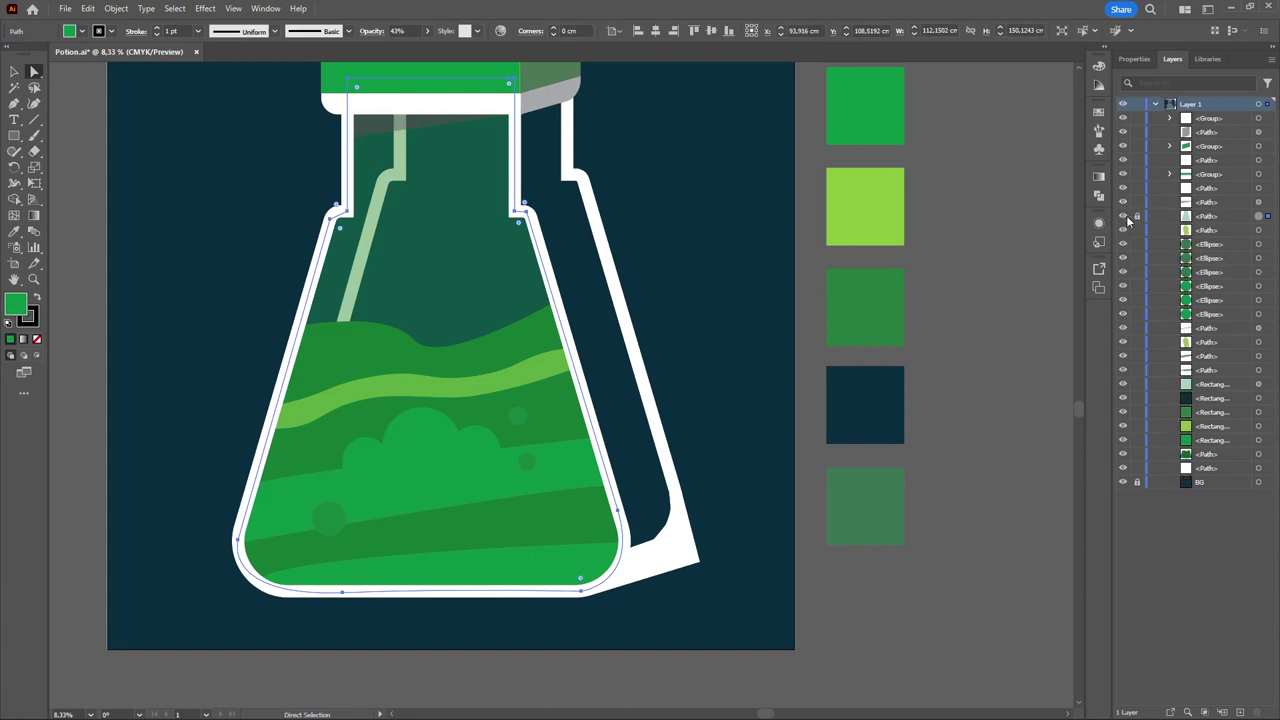
click(414, 366)
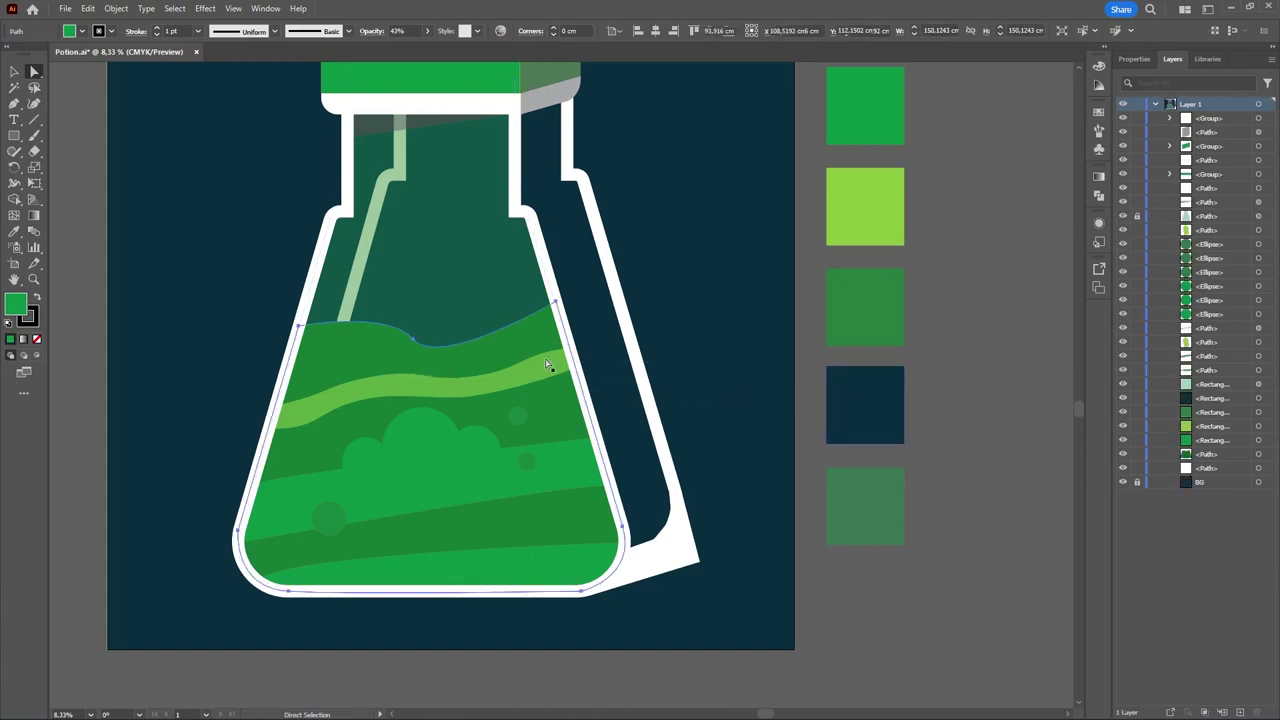
click(576, 370)
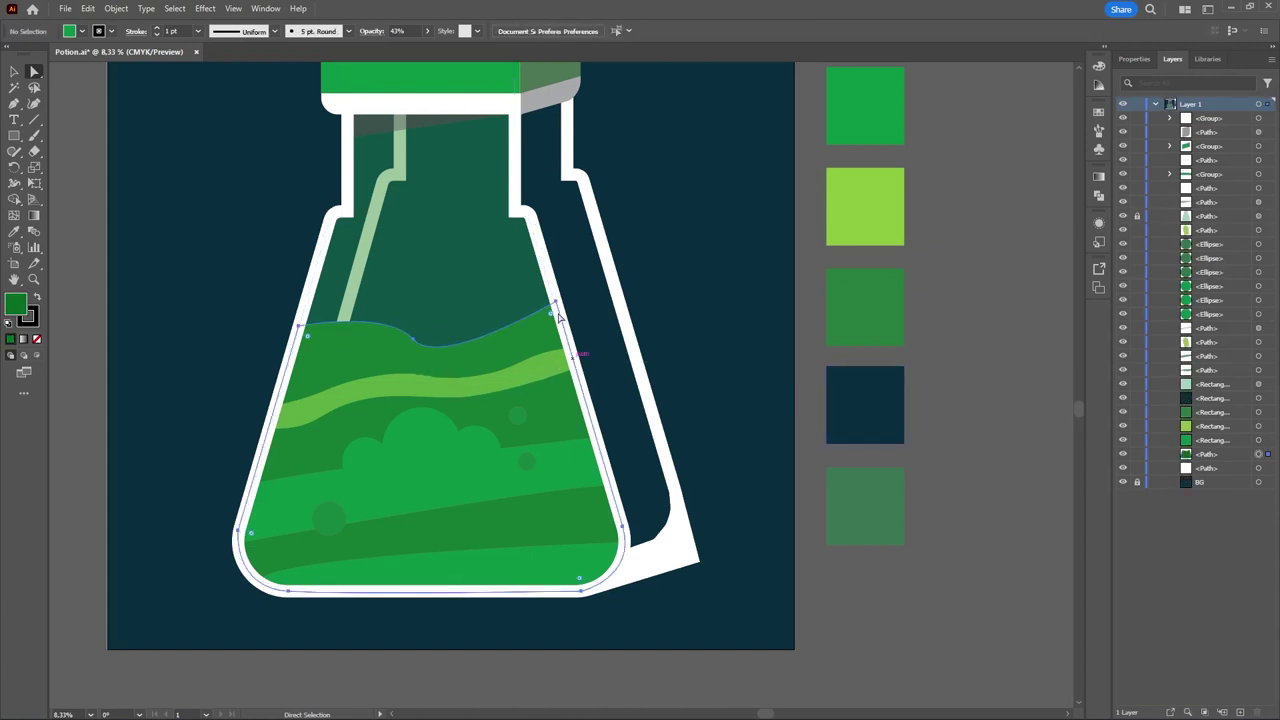
drag(559, 306, 578, 303)
click(470, 280)
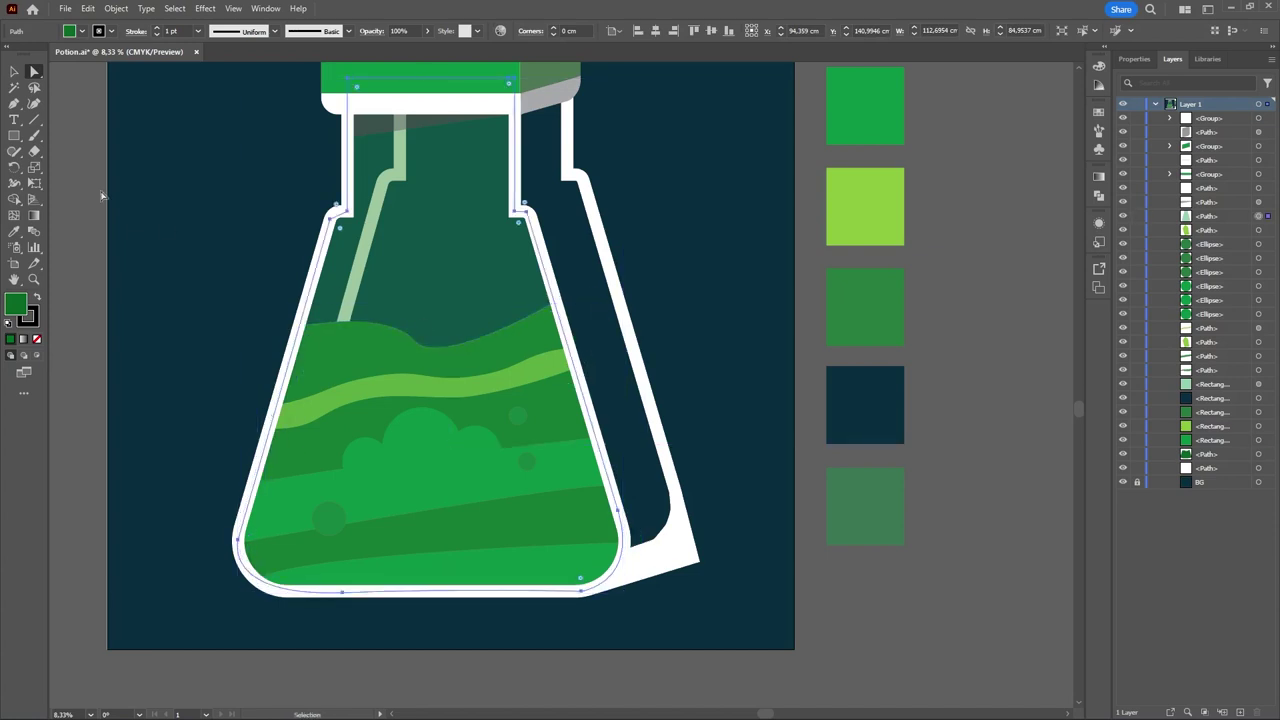
click(16, 71)
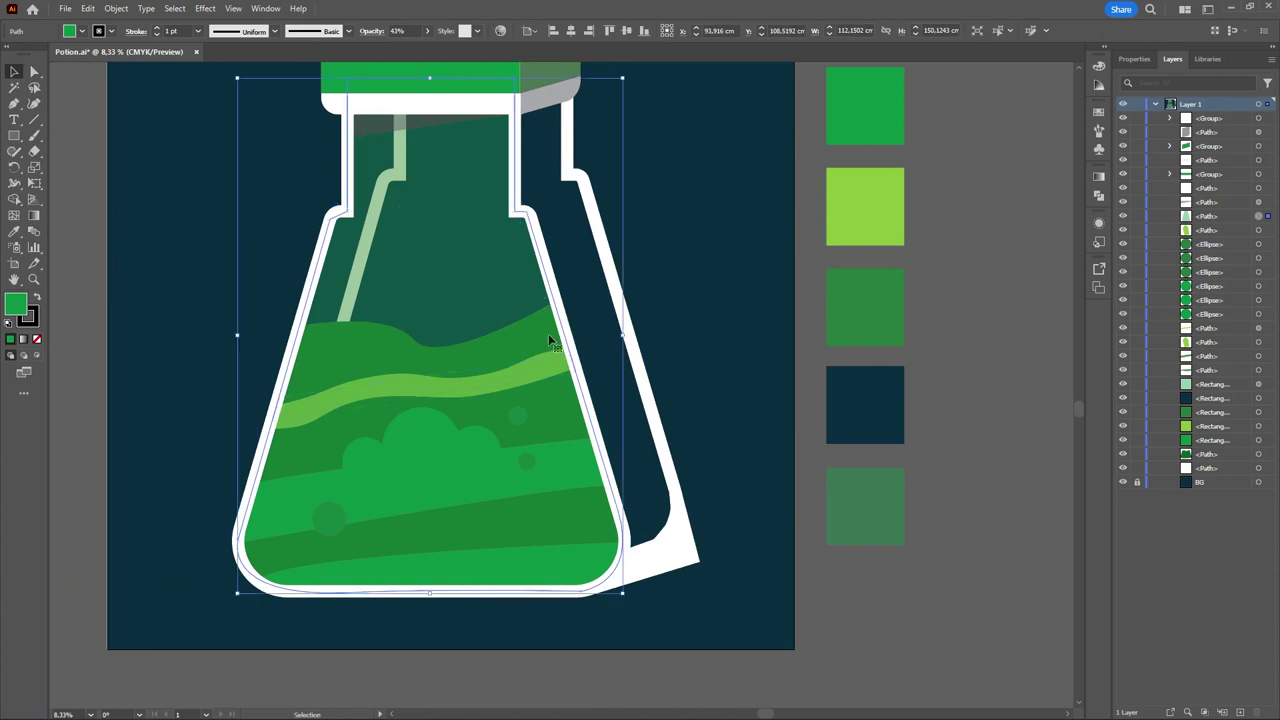
drag(627, 339, 666, 336)
key(ctrl+z)
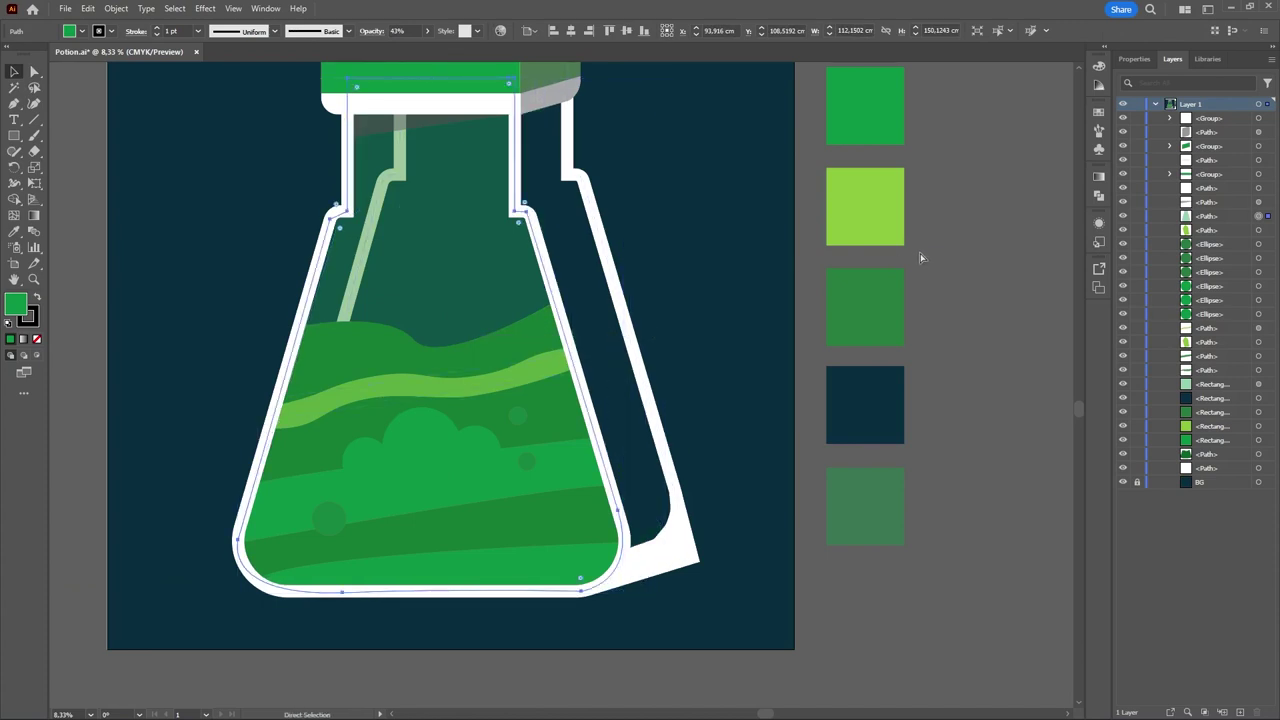
key(ctrl+z)
key(ctrl+z)
key(ctrl+z)
key(ctrl+z)
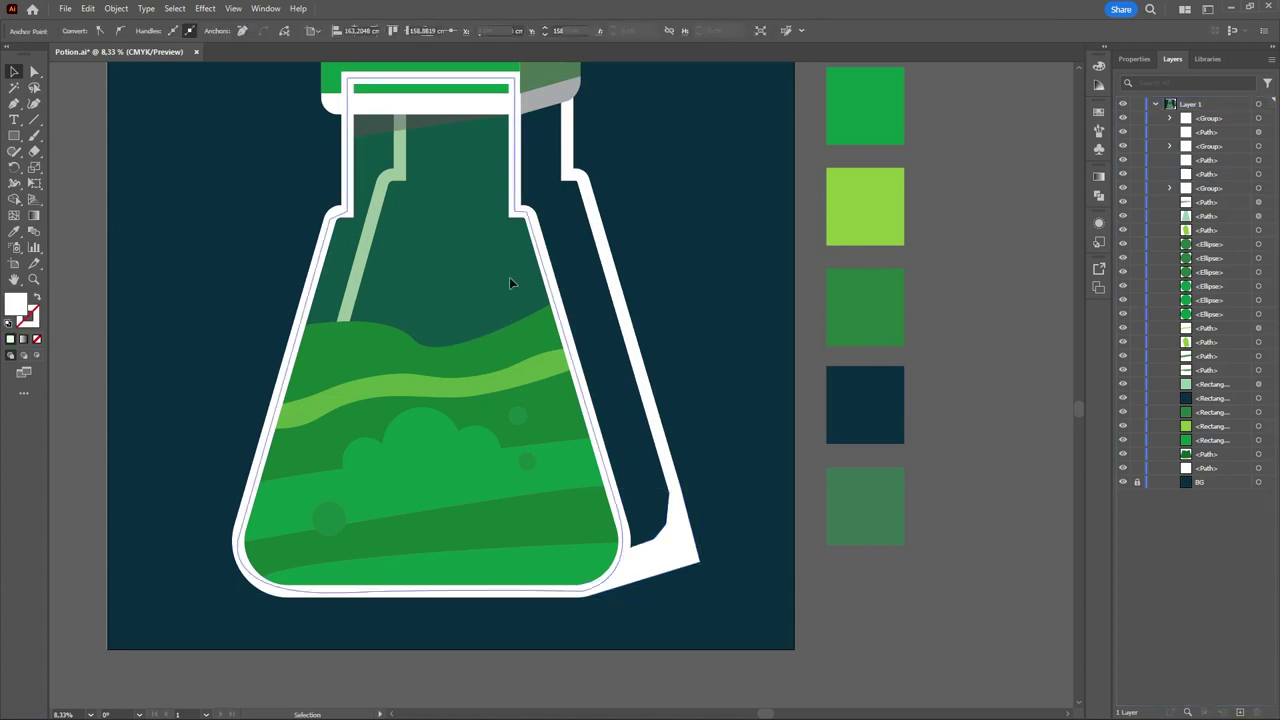
key(ctrl+z)
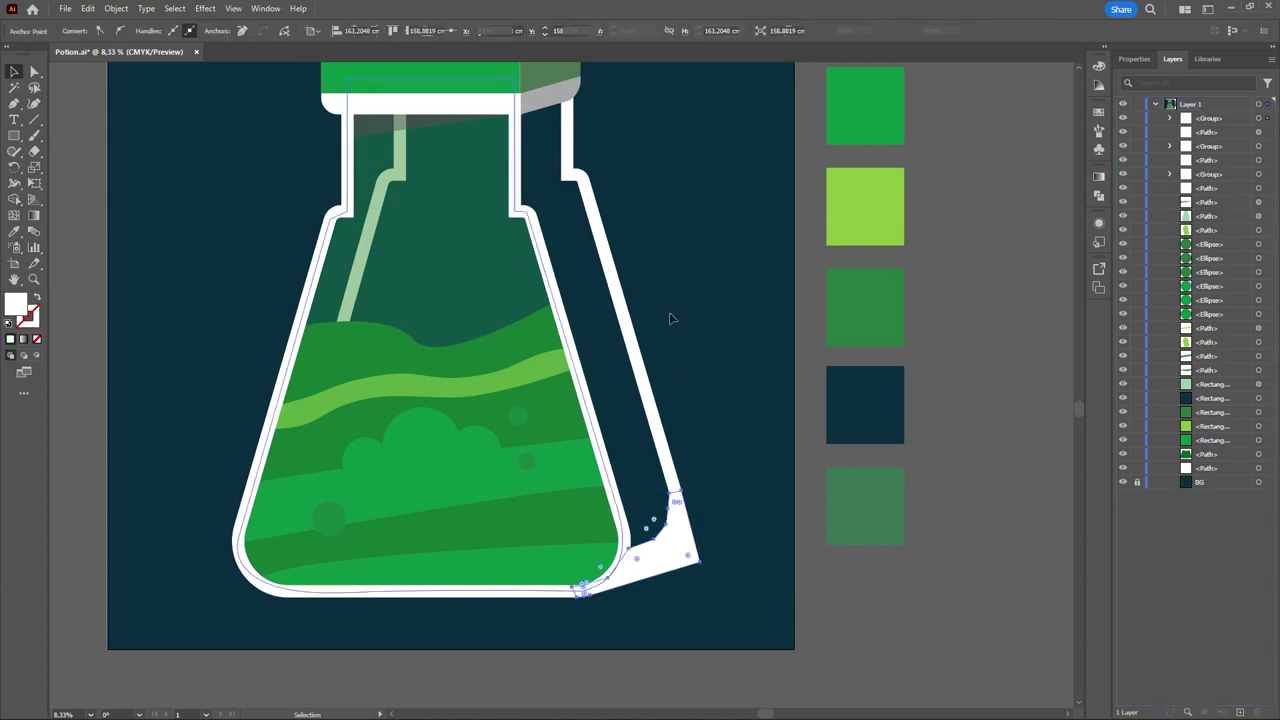
- Lock the tinted glass shape and widen the green liquid to about 133.6 cm so it reaches the back outline
click(667, 314)
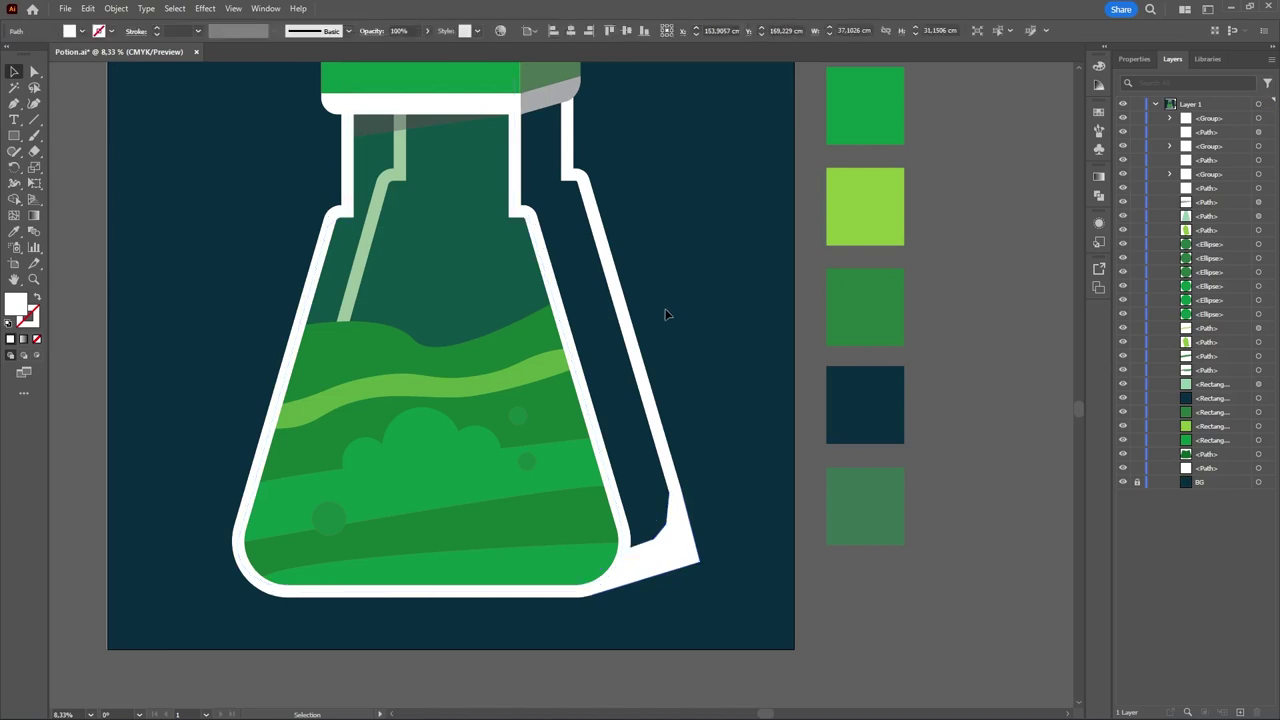
click(480, 289)
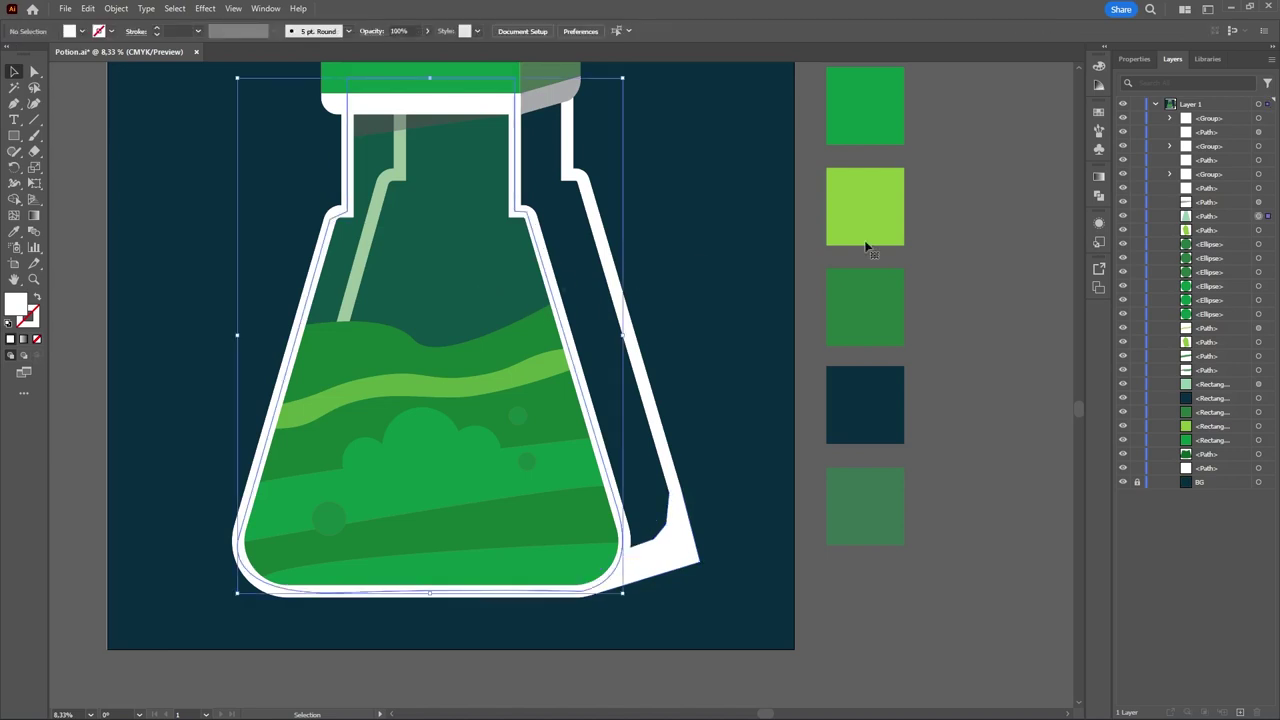
click(1136, 216)
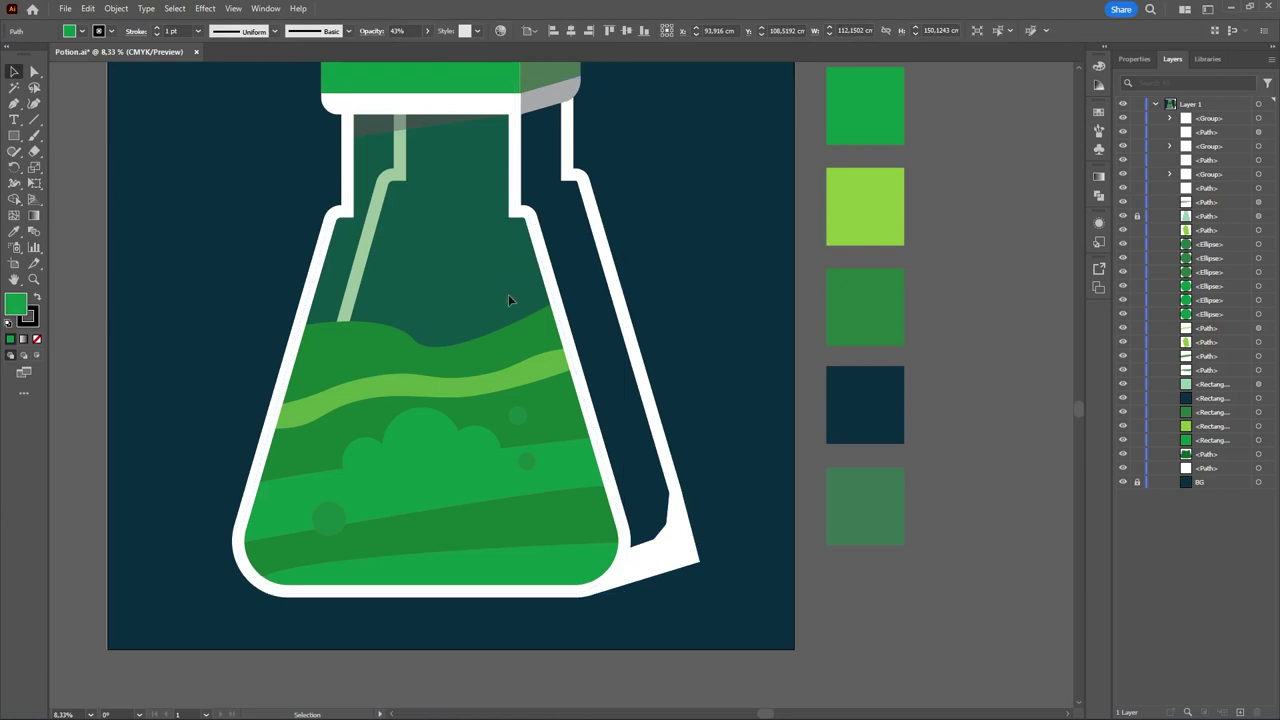
click(490, 353)
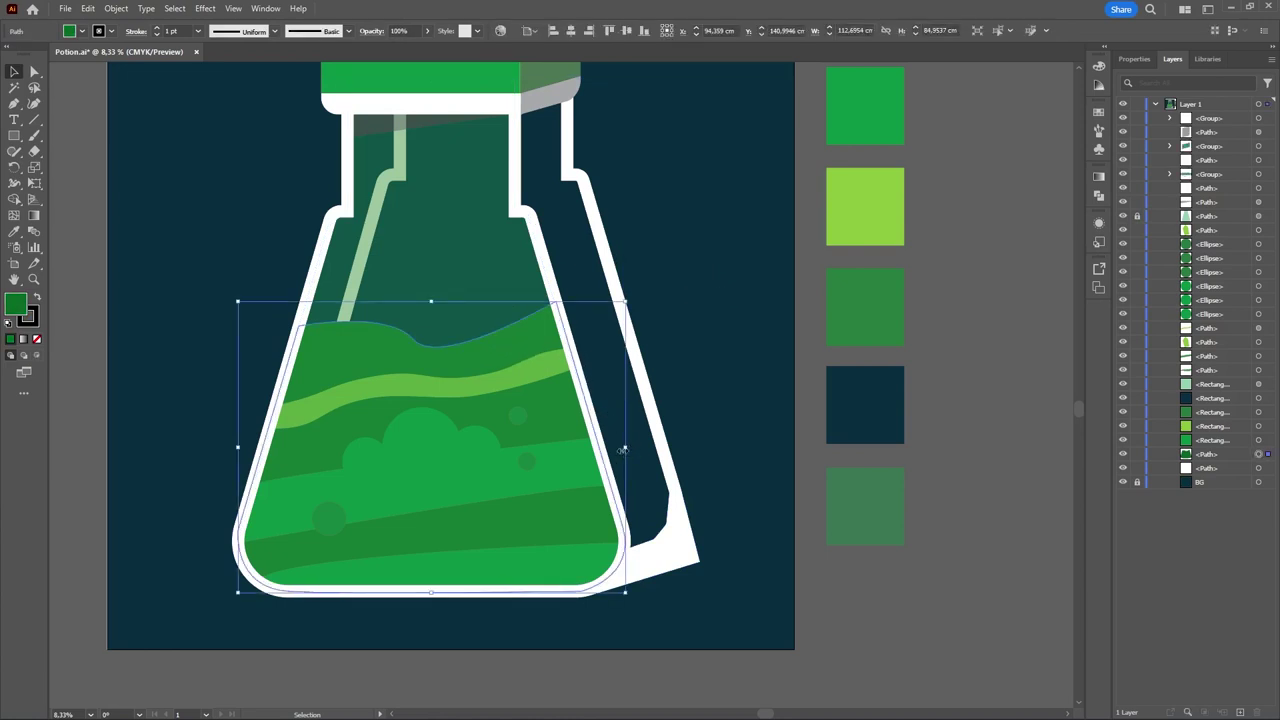
drag(625, 447, 697, 446)
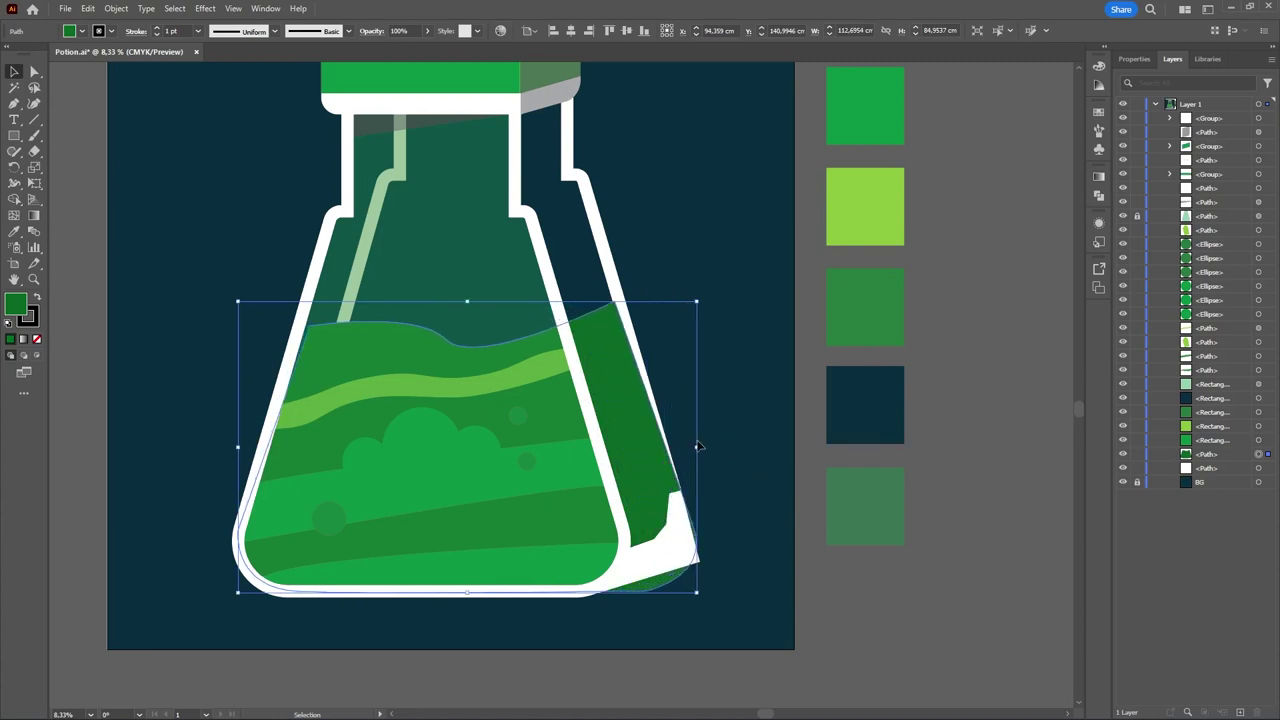
- Place the widened liquid behind all the flask shapes, directly above the locked background, and deselect it
key(a)
key(ctrl+shift+bracketleft)
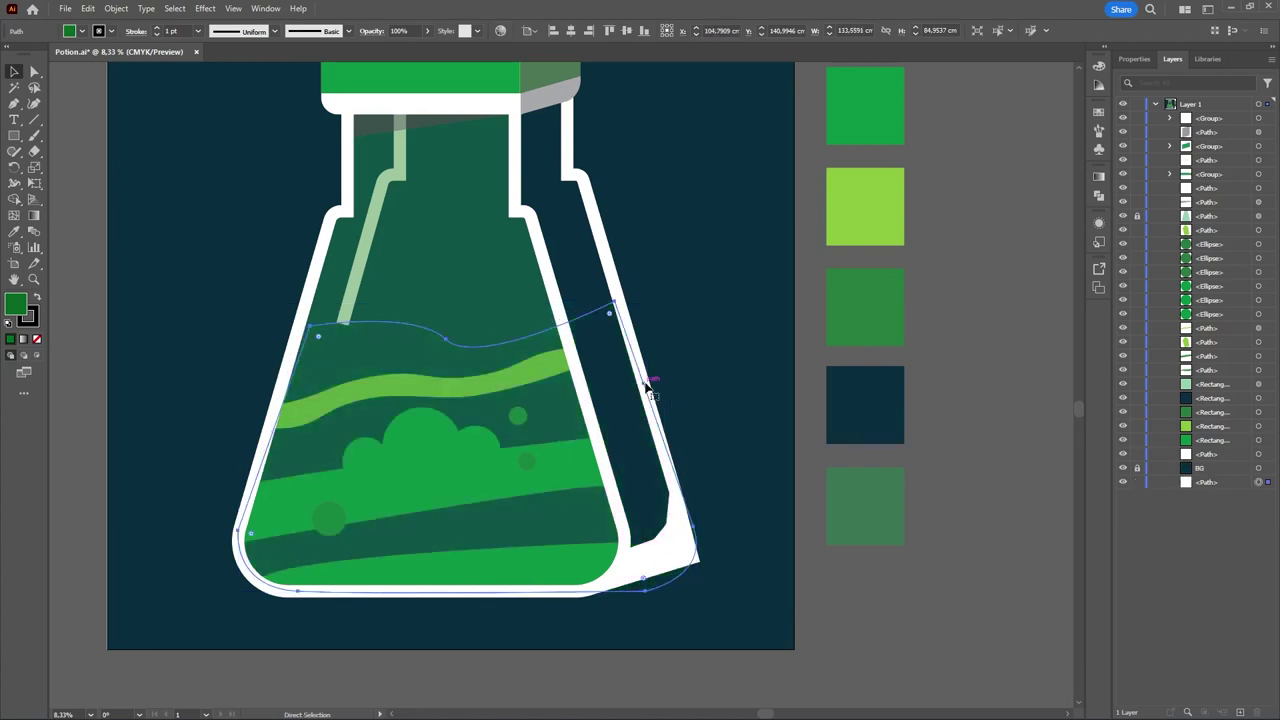
key(ctrl+bracketright)
key(v)
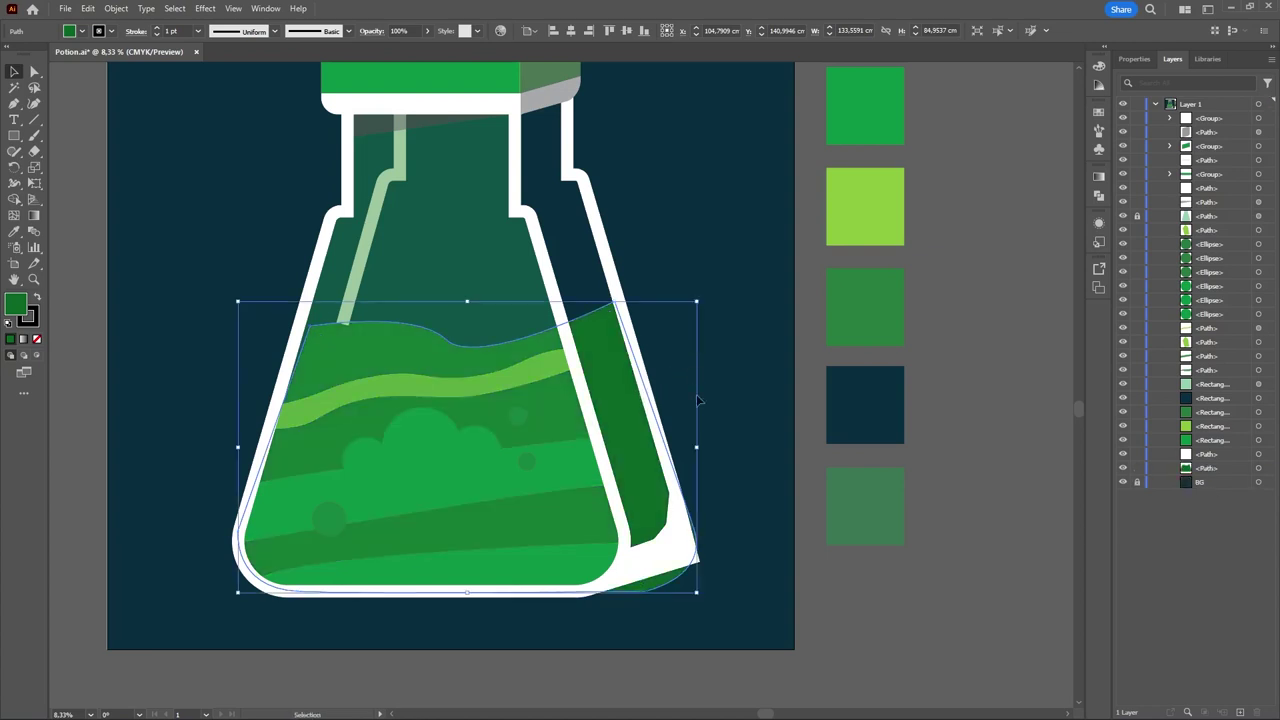
click(746, 579)
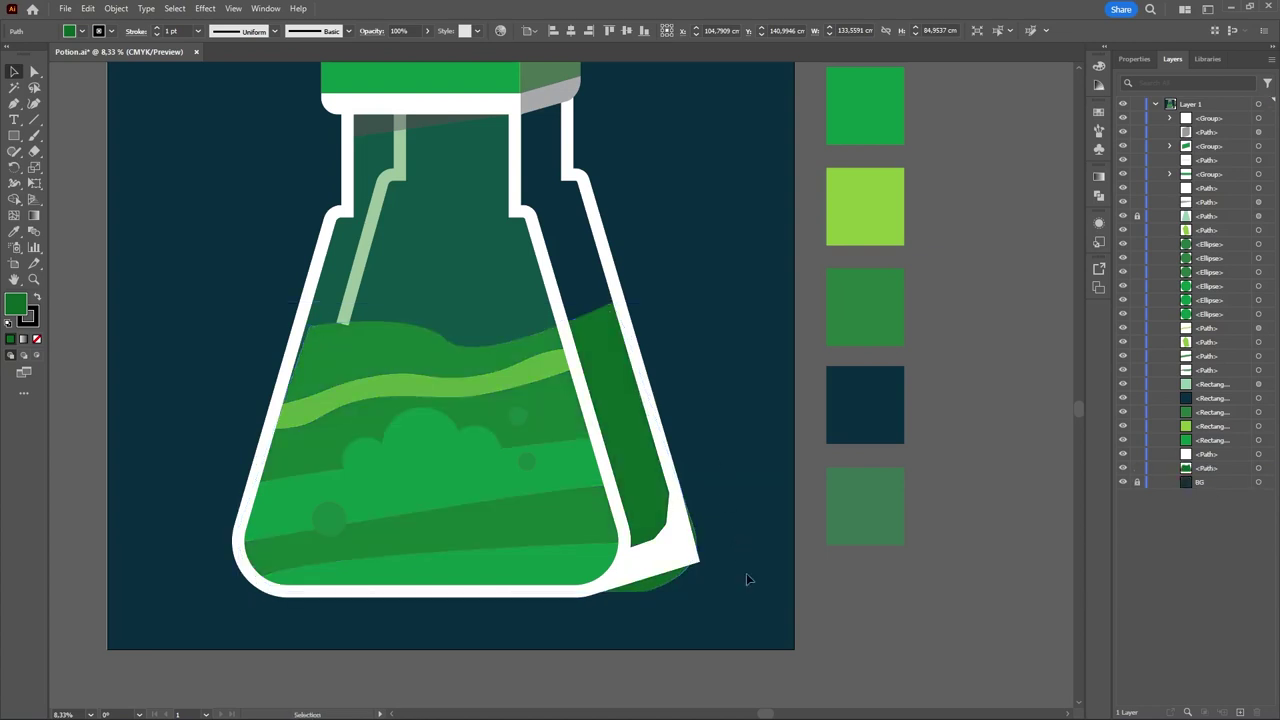
- Select the overlapping flask and liquid shapes and remove the liquid spilling below the white corner with Shape Builder, then deselect
click(438, 460)
shift+click(352, 372)
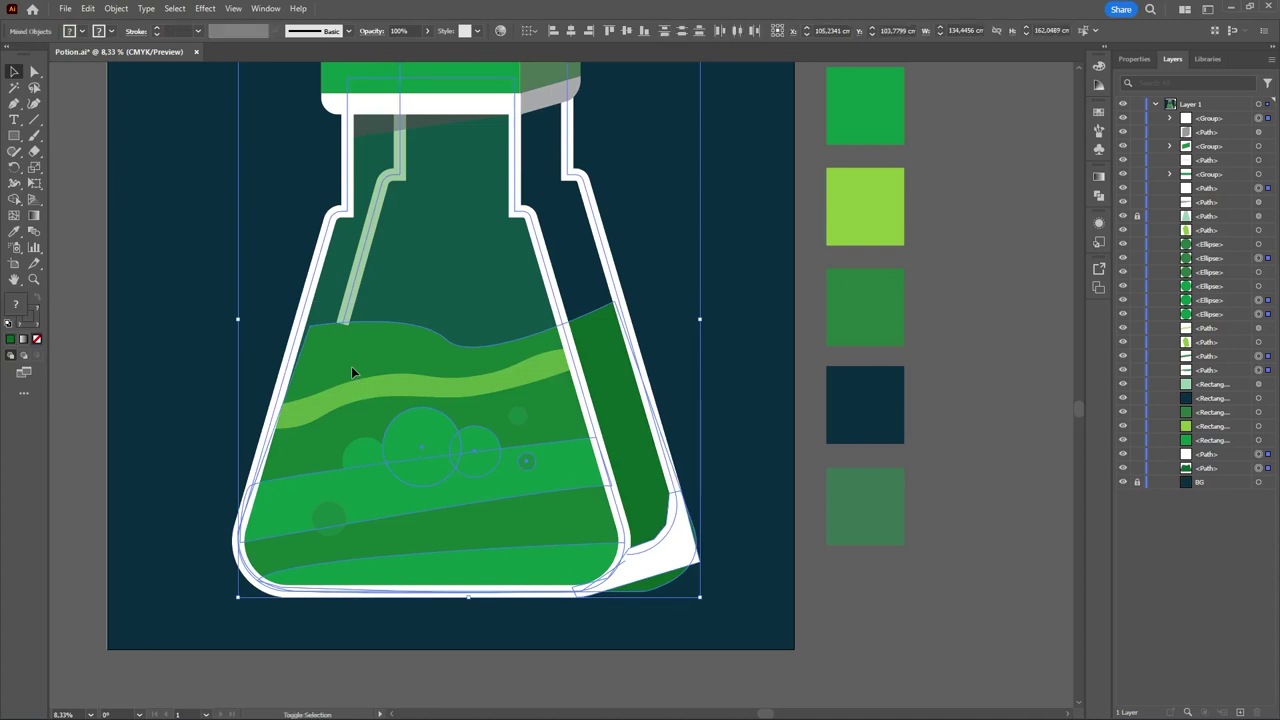
key(shift+m)
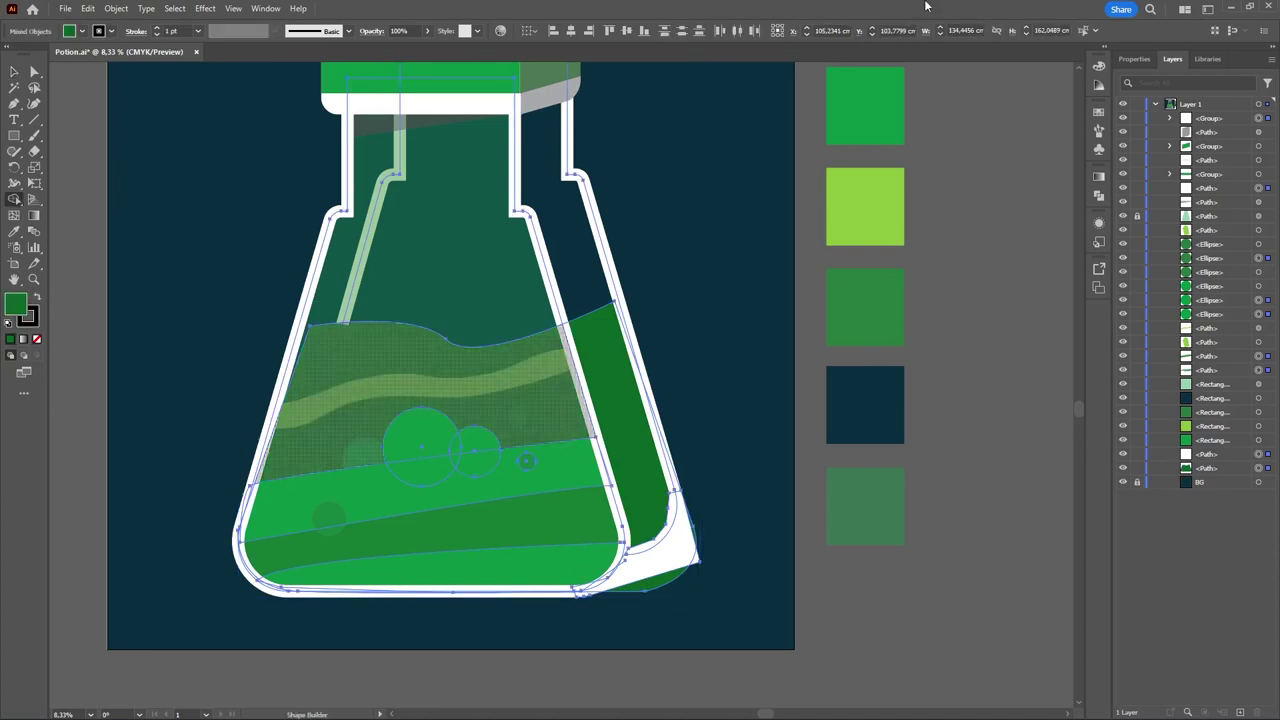
alt+click(656, 588)
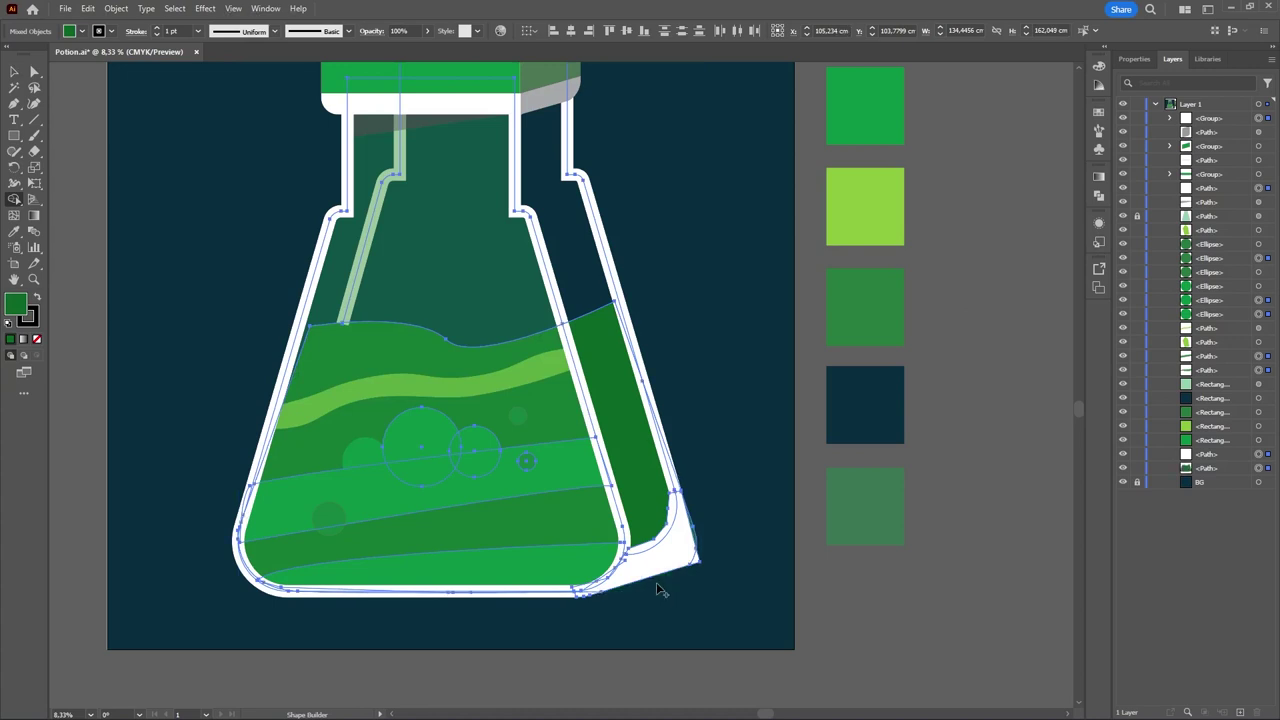
key(v)
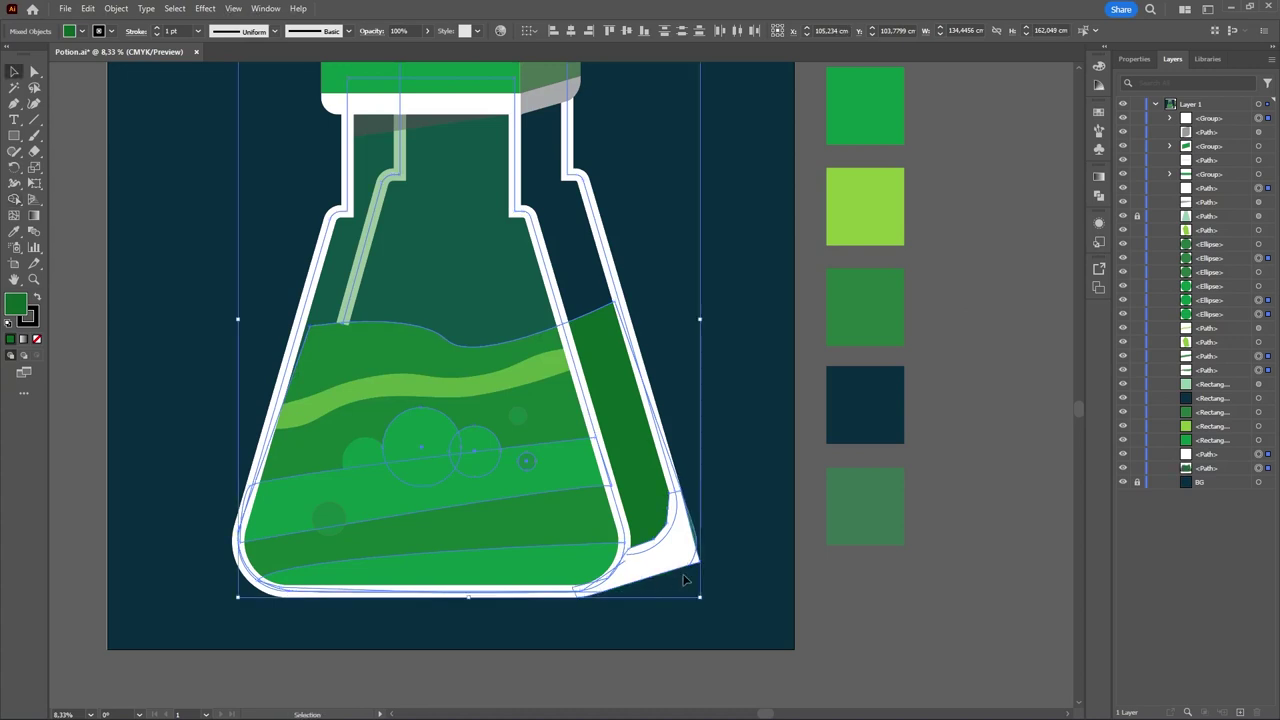
click(763, 313)
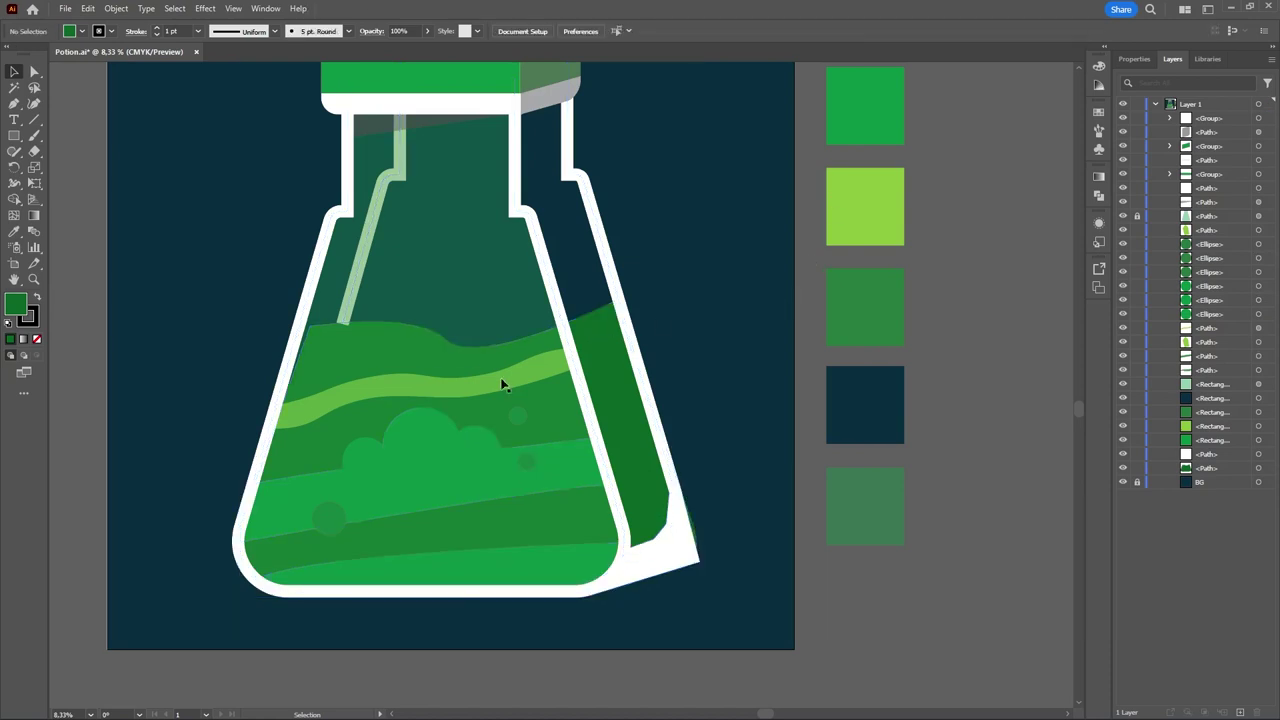
- Widen the straight light green band piece to about 107.2 cm so the stripe reaches the back outline
click(577, 371)
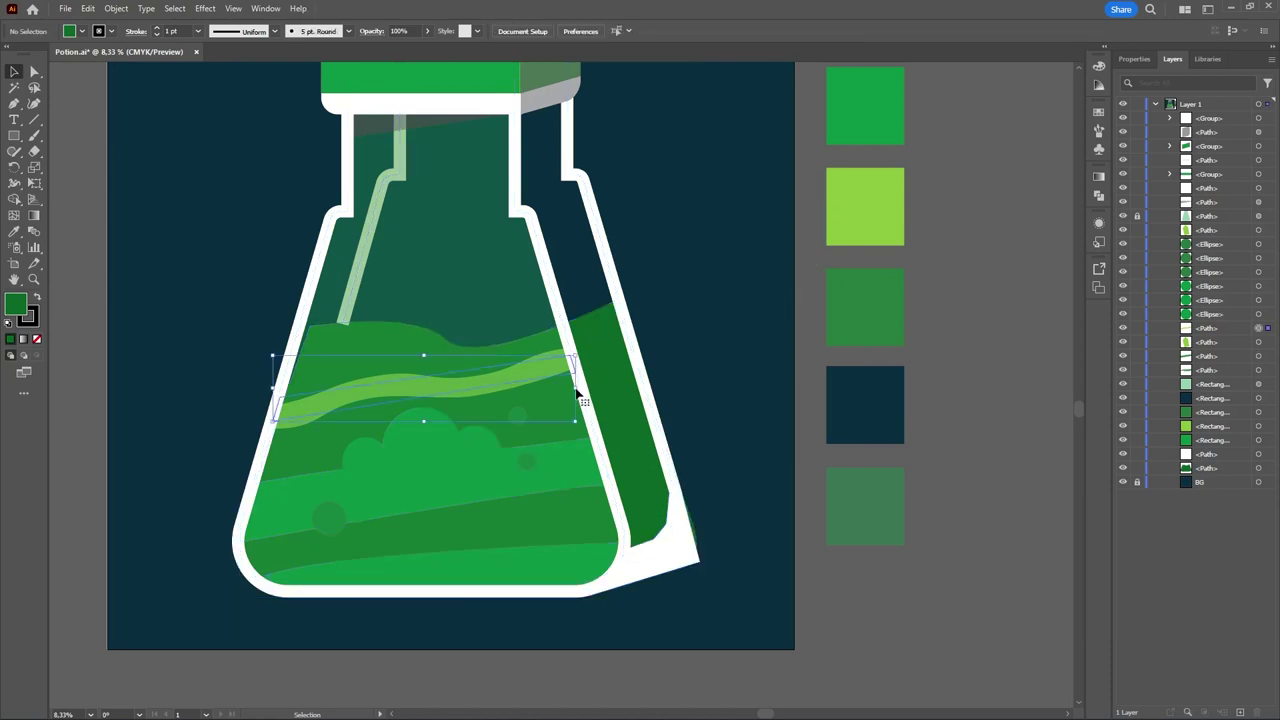
drag(577, 392, 641, 370)
key(a)
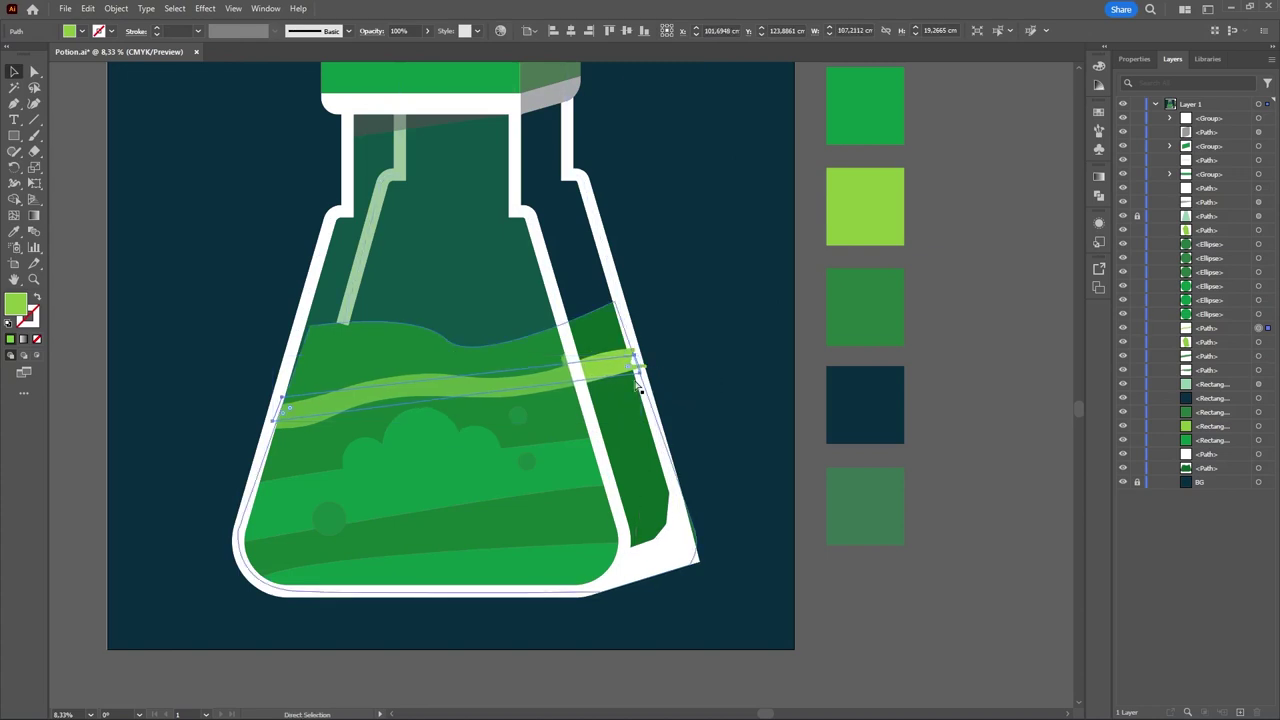
- Send the widened light green band backward until it lies behind the white outlines and directly above the liquid, then deselect
key(ctrl+bracketleft)
key(ctrl+bracketleft)
key(ctrl+bracketleft)
key(ctrl+bracketleft)
key(ctrl+bracketleft)
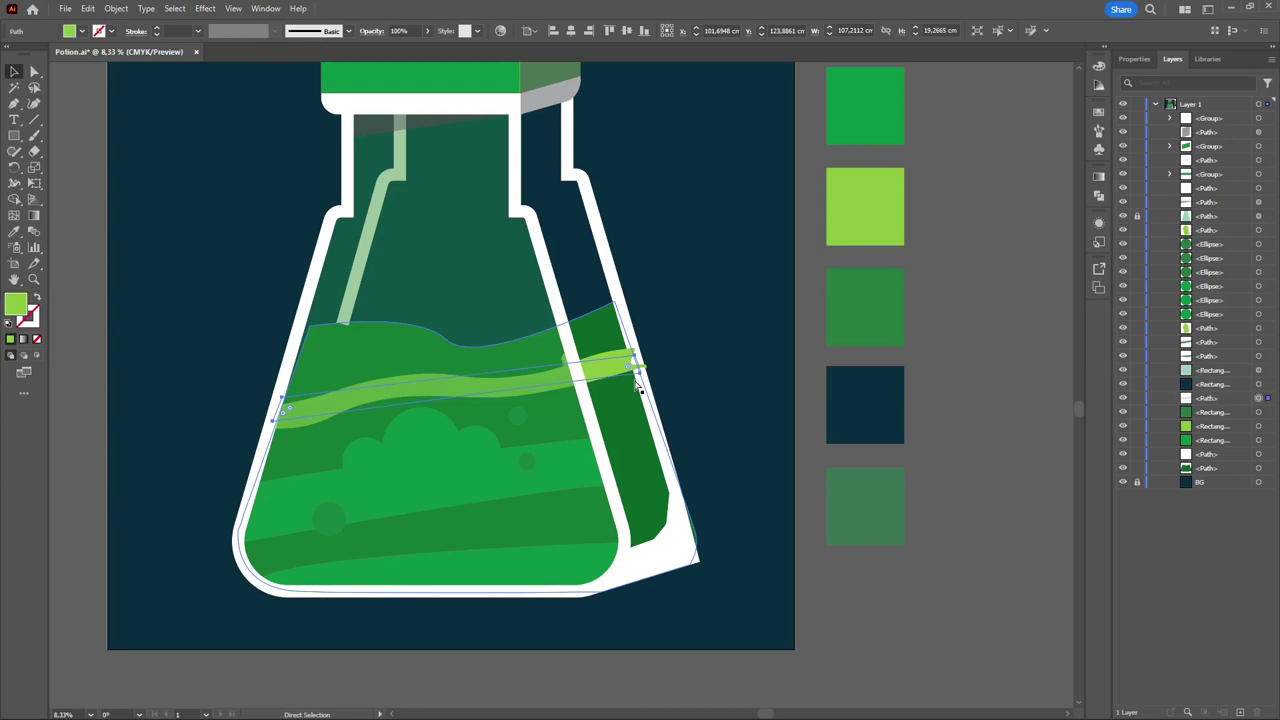
key(ctrl+bracketleft)
key(ctrl+bracketleft)
key(ctrl+p)
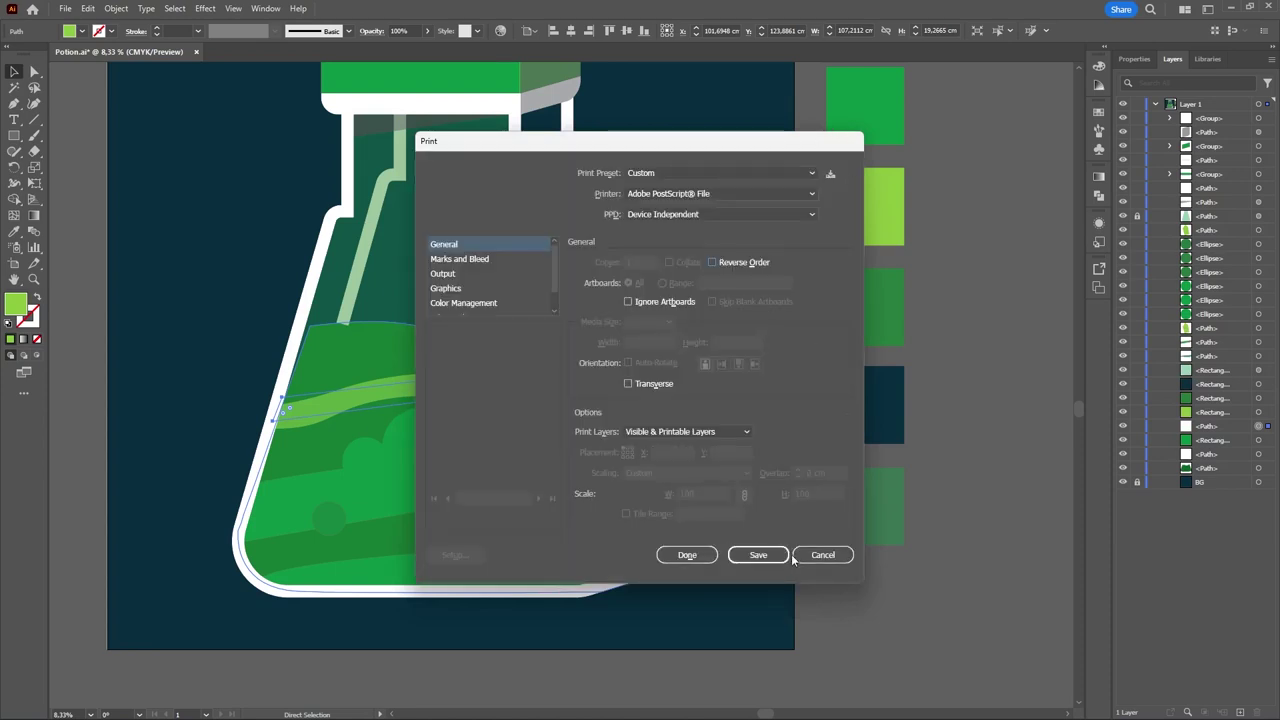
click(801, 559)
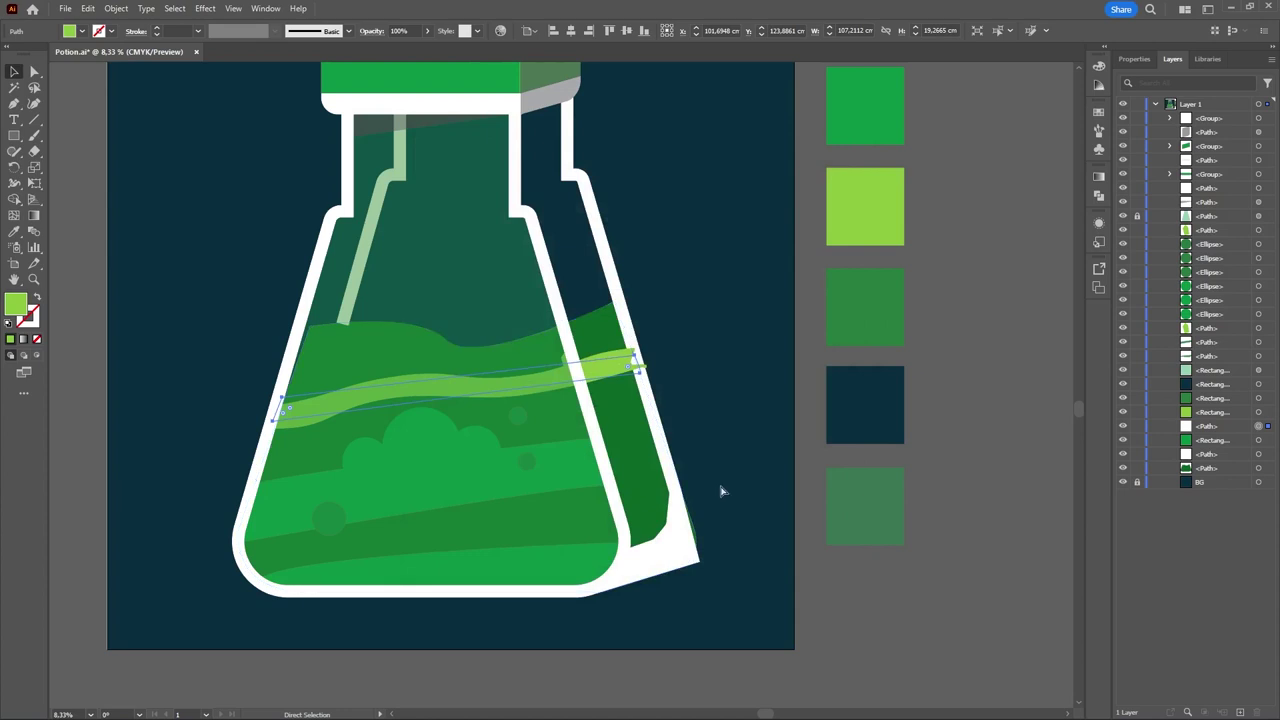
key(ctrl+bracketleft)
key(ctrl+bracketleft)
key(ctrl+bracketleft)
key(ctrl+bracketleft)
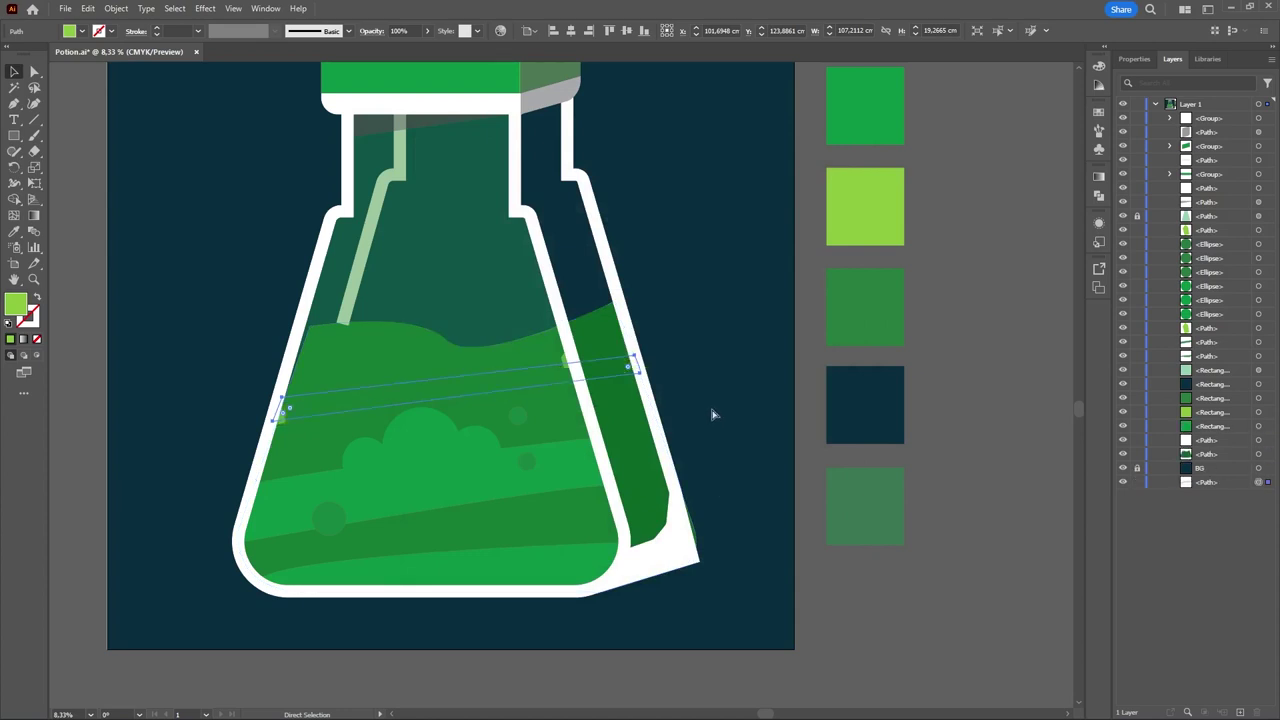
key(ctrl+bracketright)
key(v)
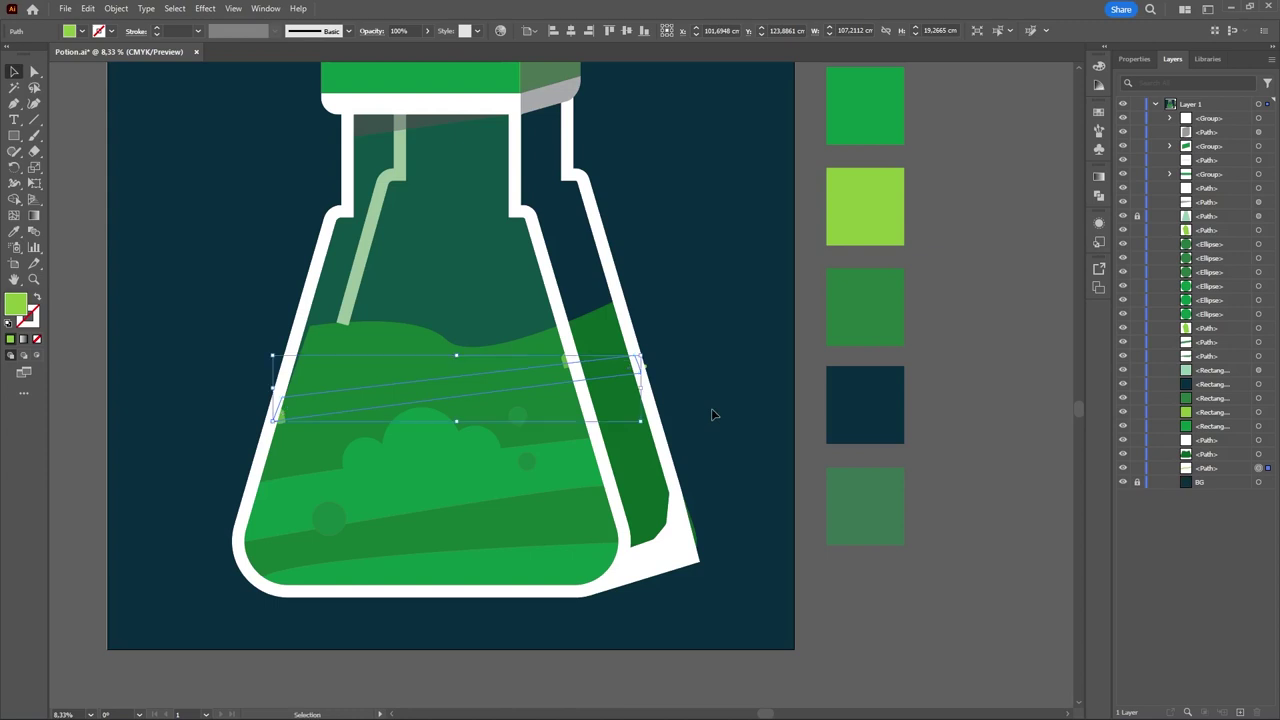
key(ctrl+bracketright)
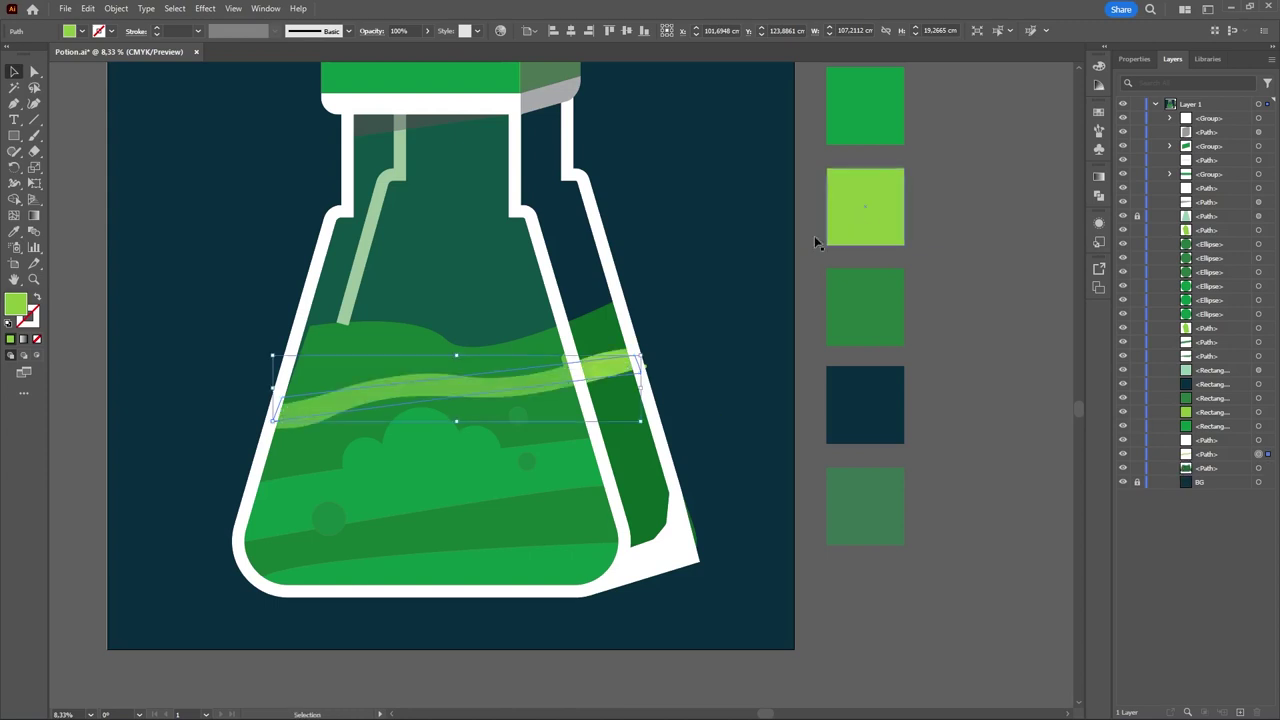
click(663, 358)
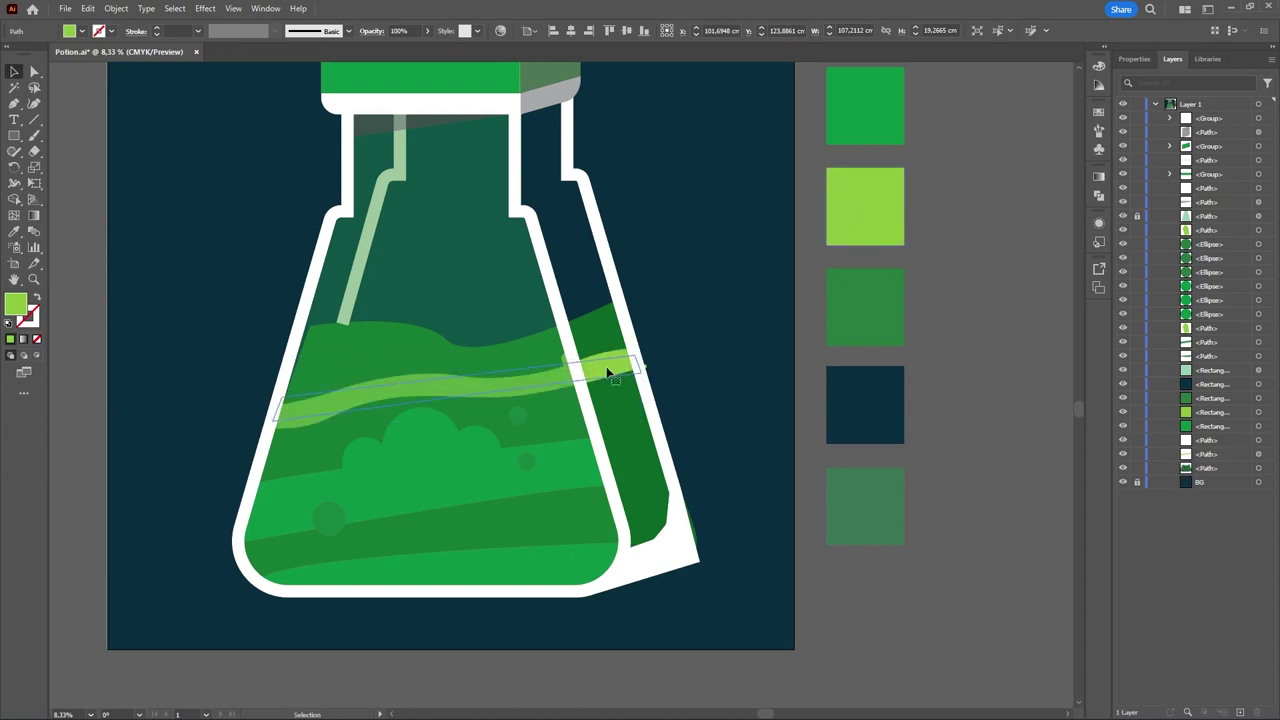
- Move the small light green end piece of the stripe from the front outline's edge to the back outline's edge
click(634, 367)
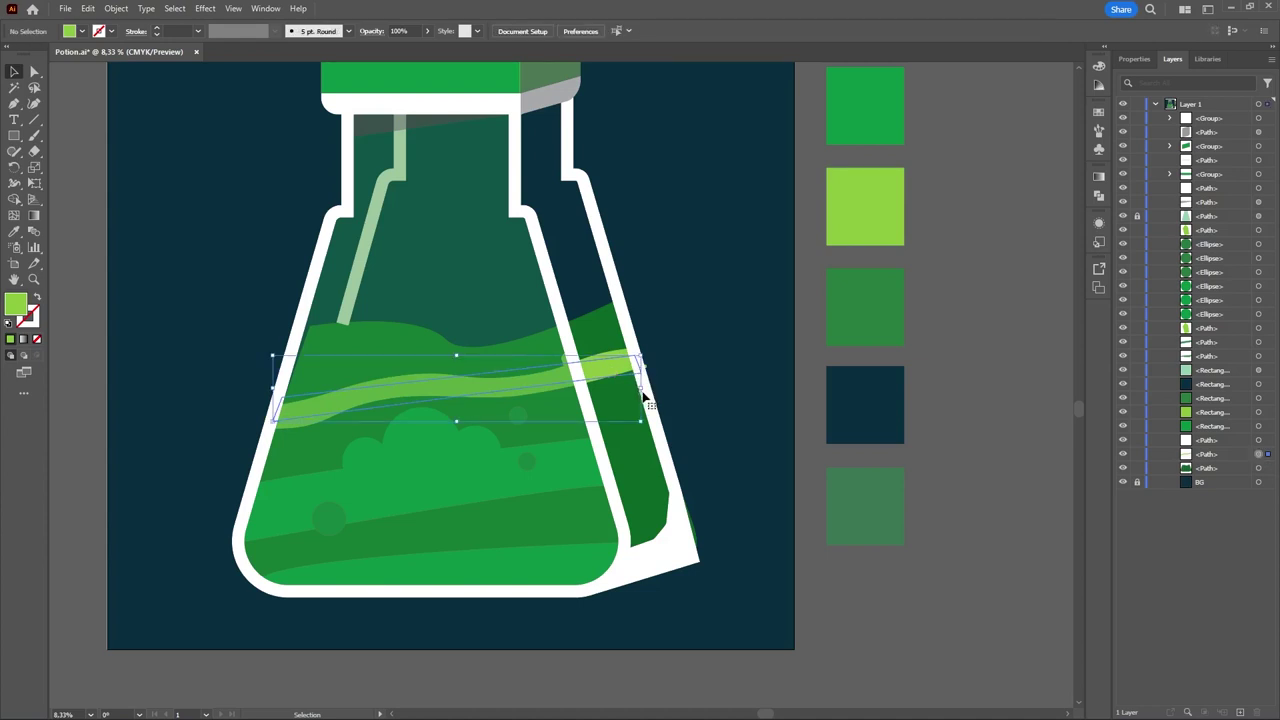
drag(642, 390, 651, 381)
click(691, 371)
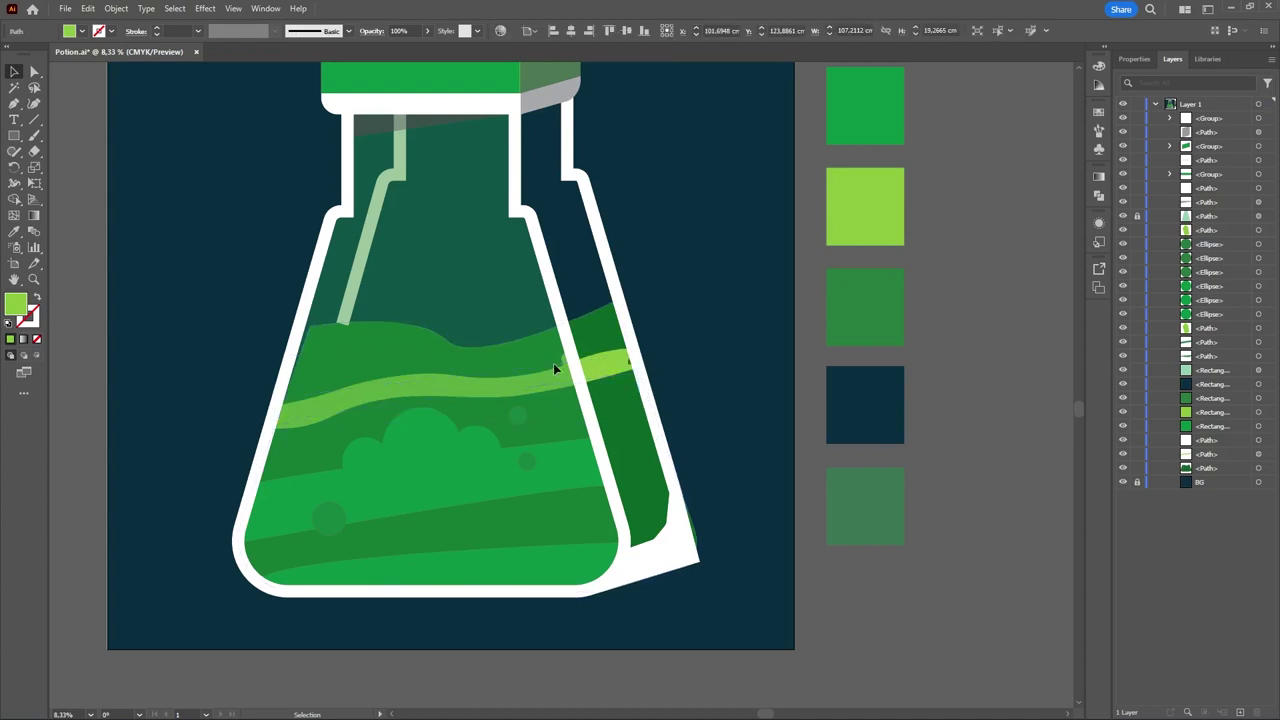
drag(566, 370, 631, 365)
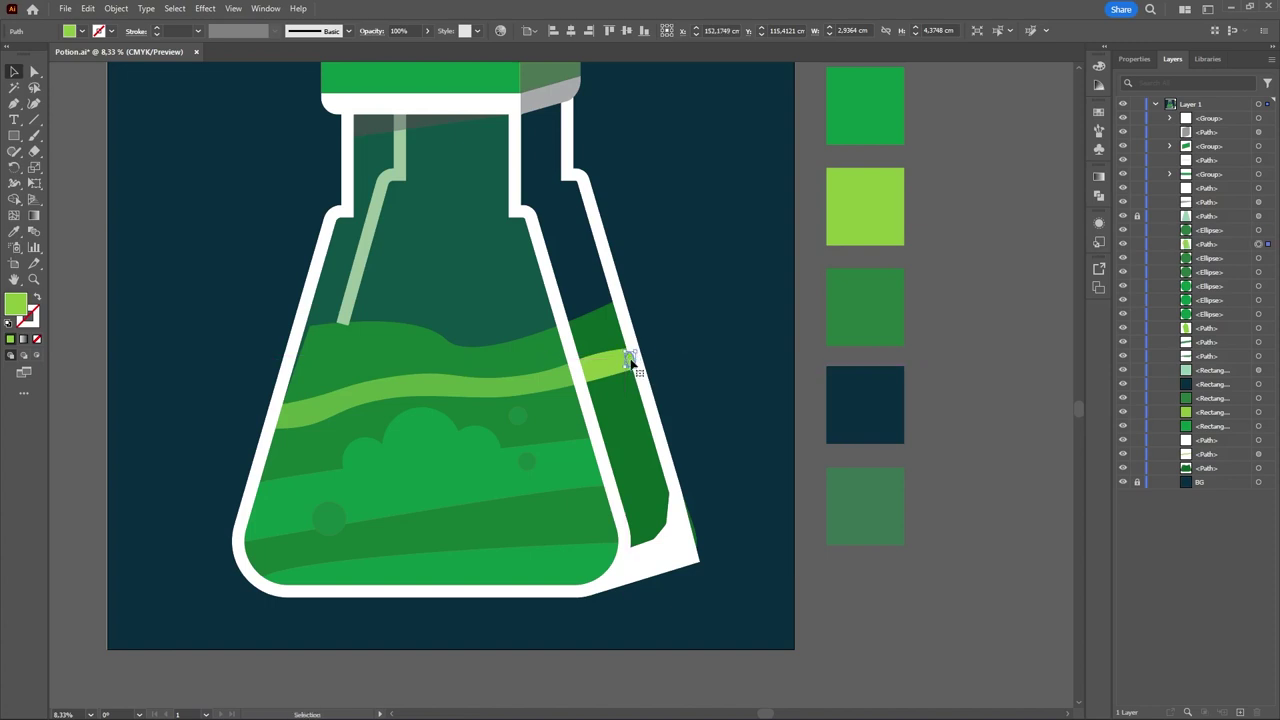
- Send the stripe's small light green end piece several levels backward in the stacking order, then deselect it
key(a)
key(ctrl+bracketleft)
key(ctrl+bracketleft)
key(ctrl+bracketleft)
key(ctrl+bracketleft)
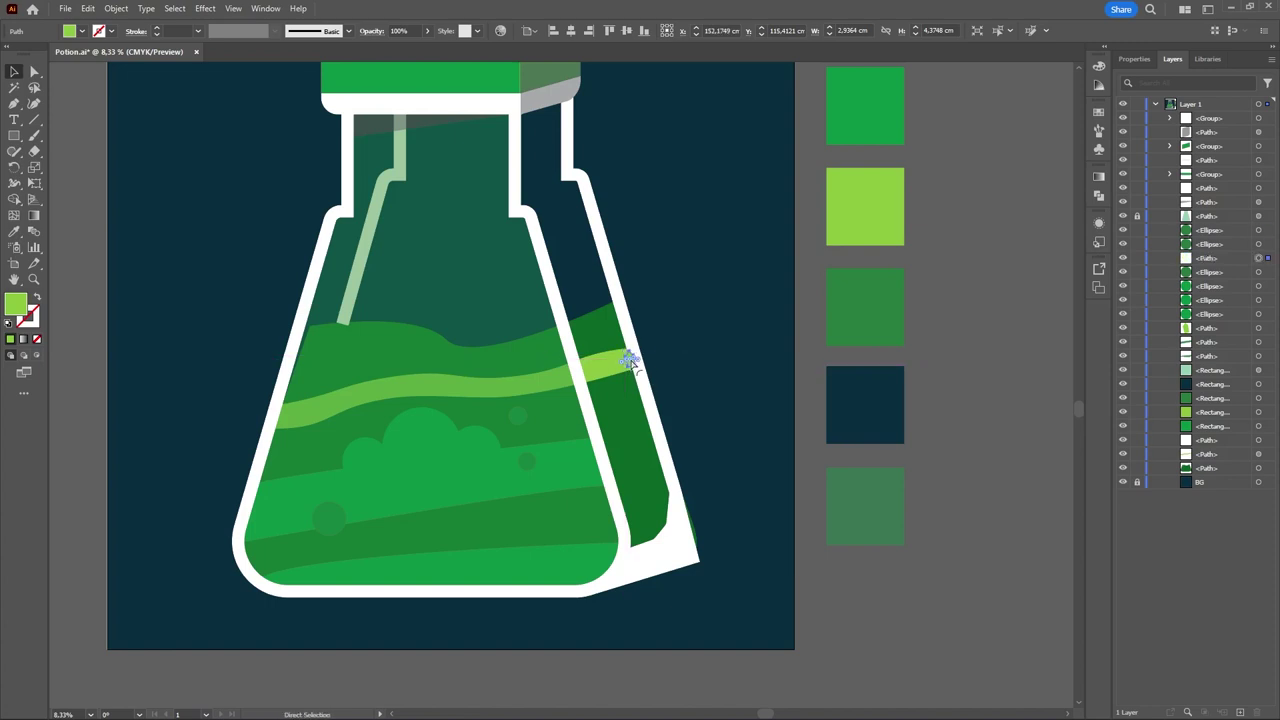
key(ctrl+bracketleft)
key(ctrl+bracketleft)
click(681, 333)
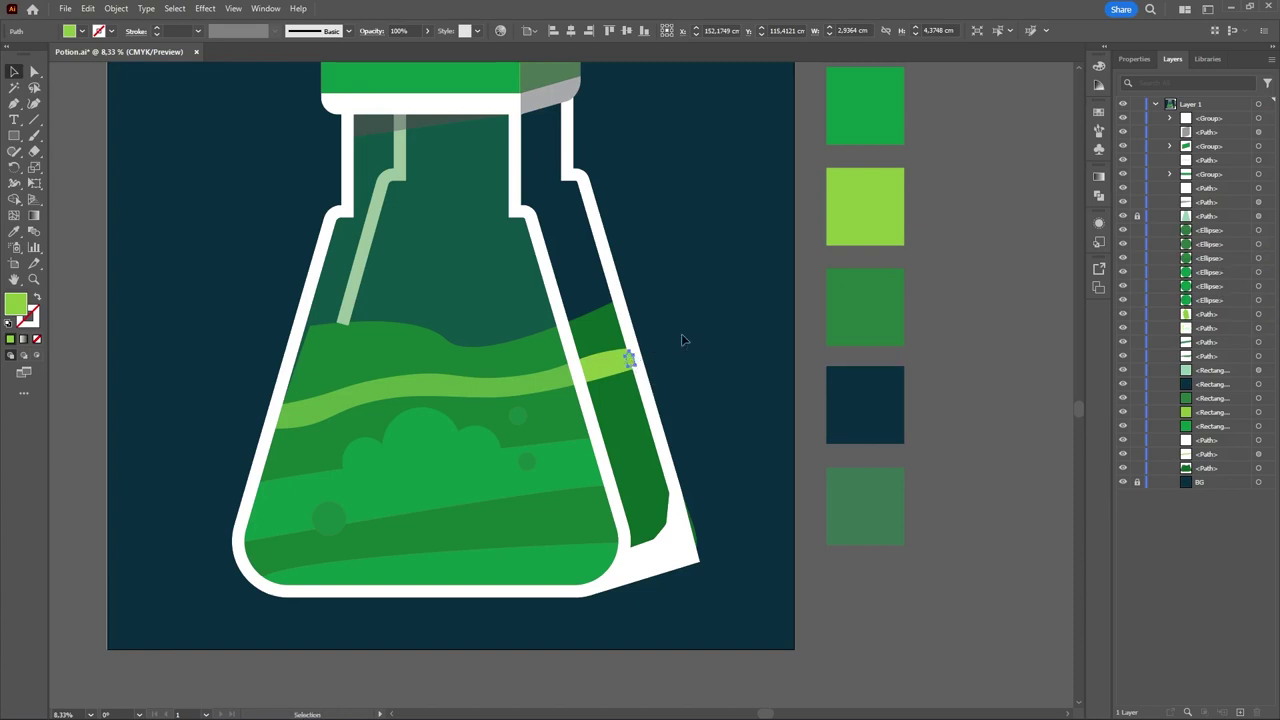
click(628, 360)
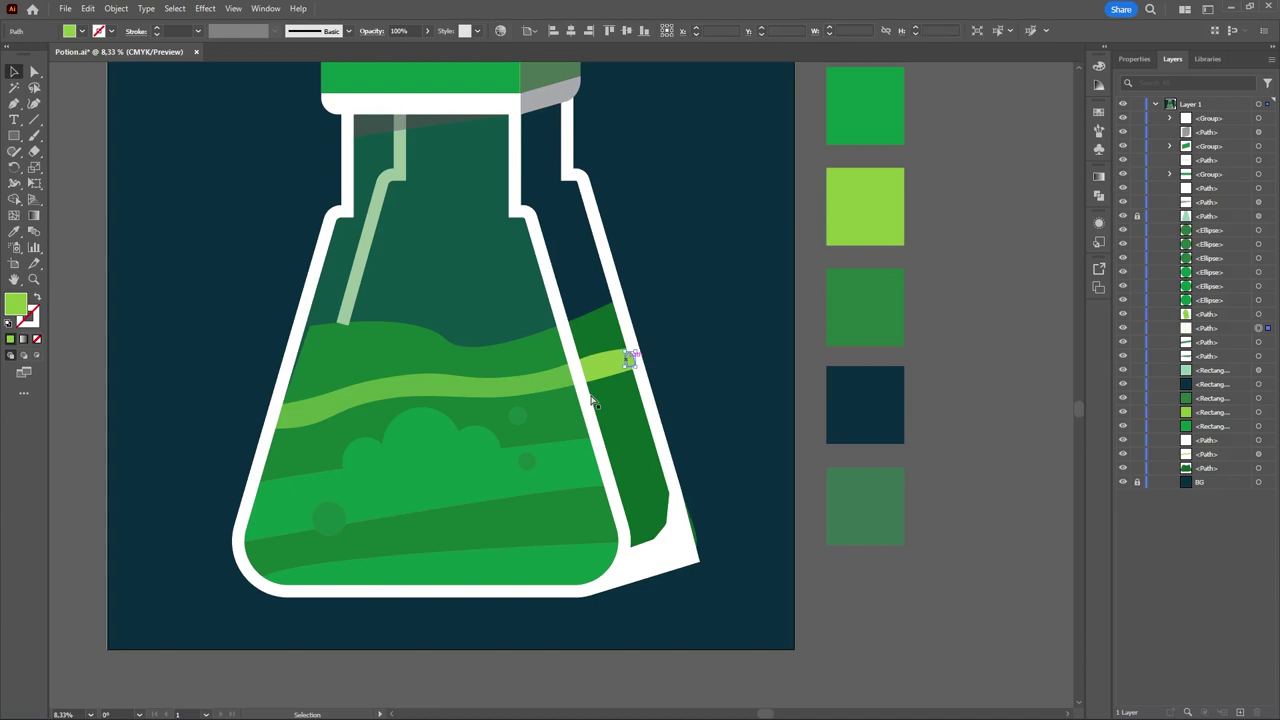
key(ctrl+bracketleft)
key(ctrl+bracketleft)
key(ctrl+bracketleft)
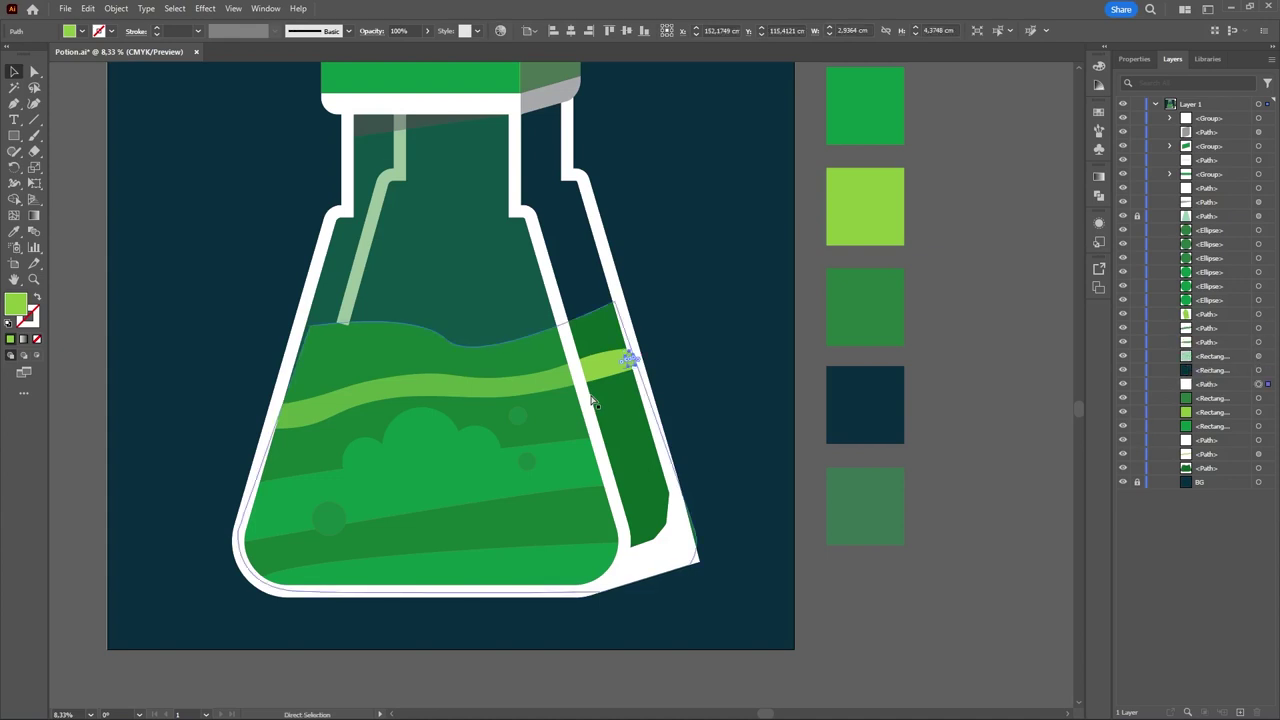
click(729, 407)
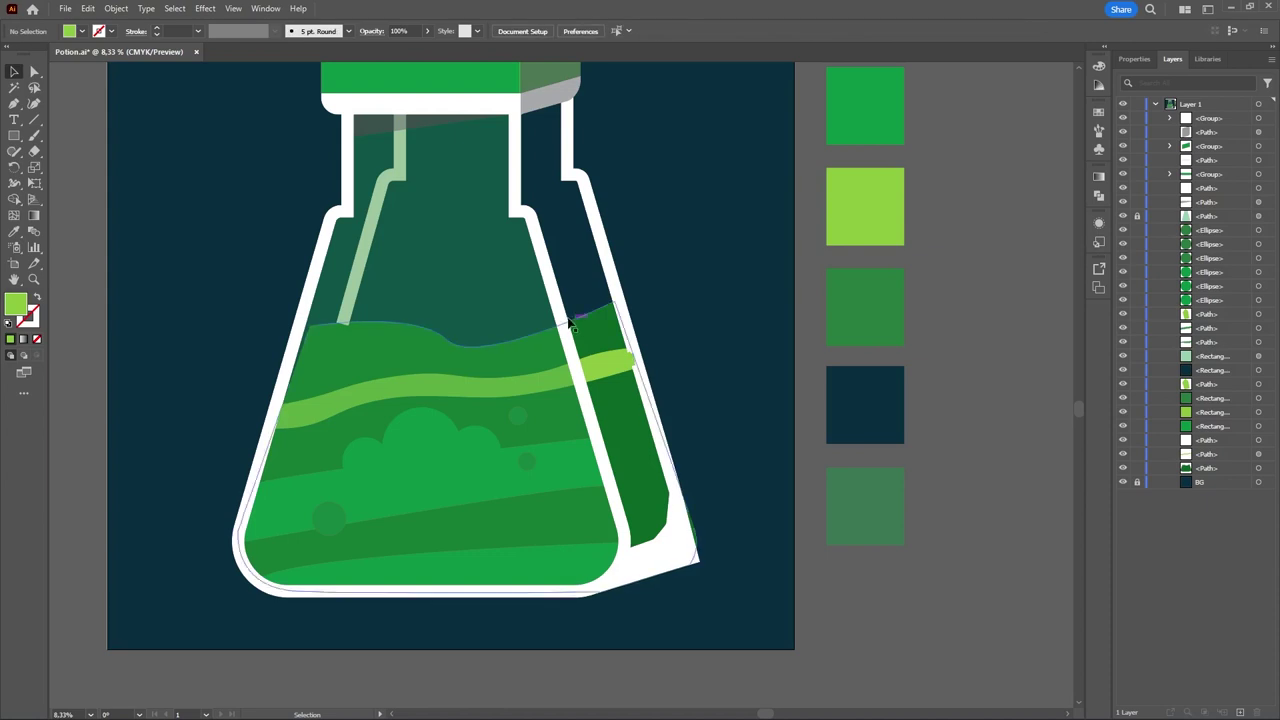
- Nudge the small light green end piece so it lines up with the back outline's inner edge
drag(634, 366, 630, 369)
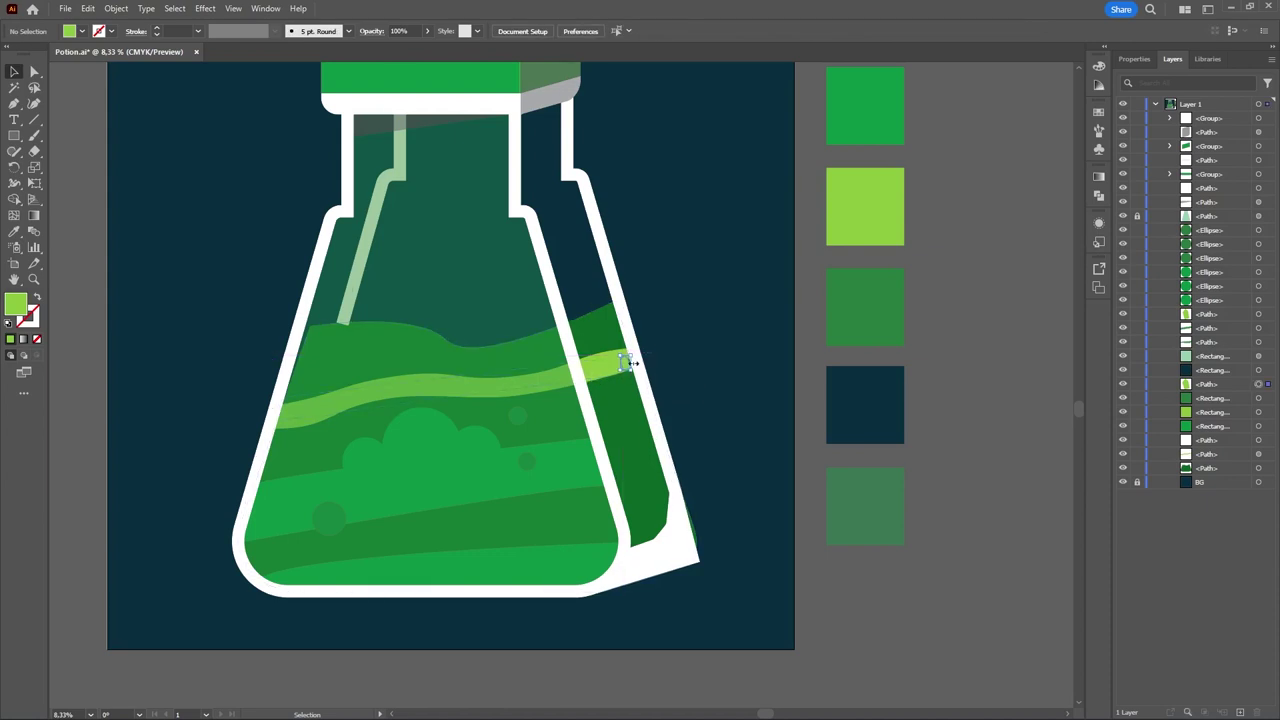
click(624, 362)
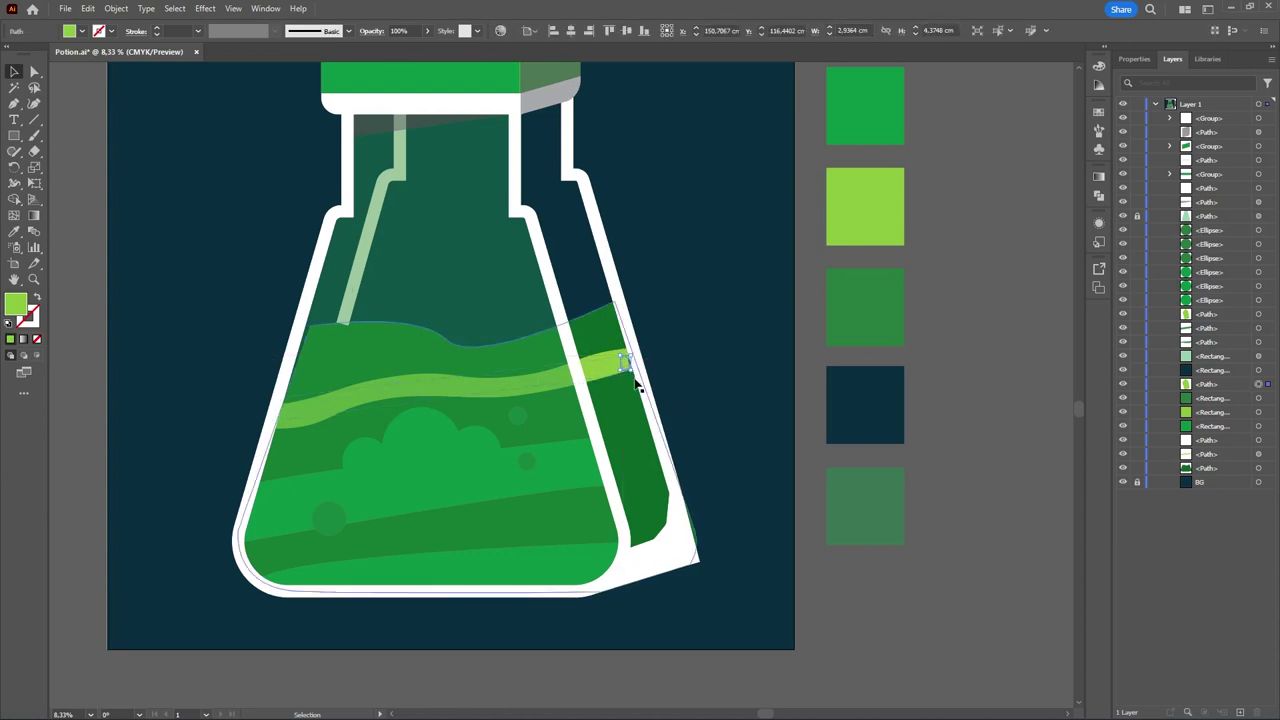
scroll(622, 360, up, 3)
drag(601, 326, 612, 325)
- Send the small light green end piece backward until it lies directly above the dark green liquid, then deselect it
key(ctrl+bracketleft)
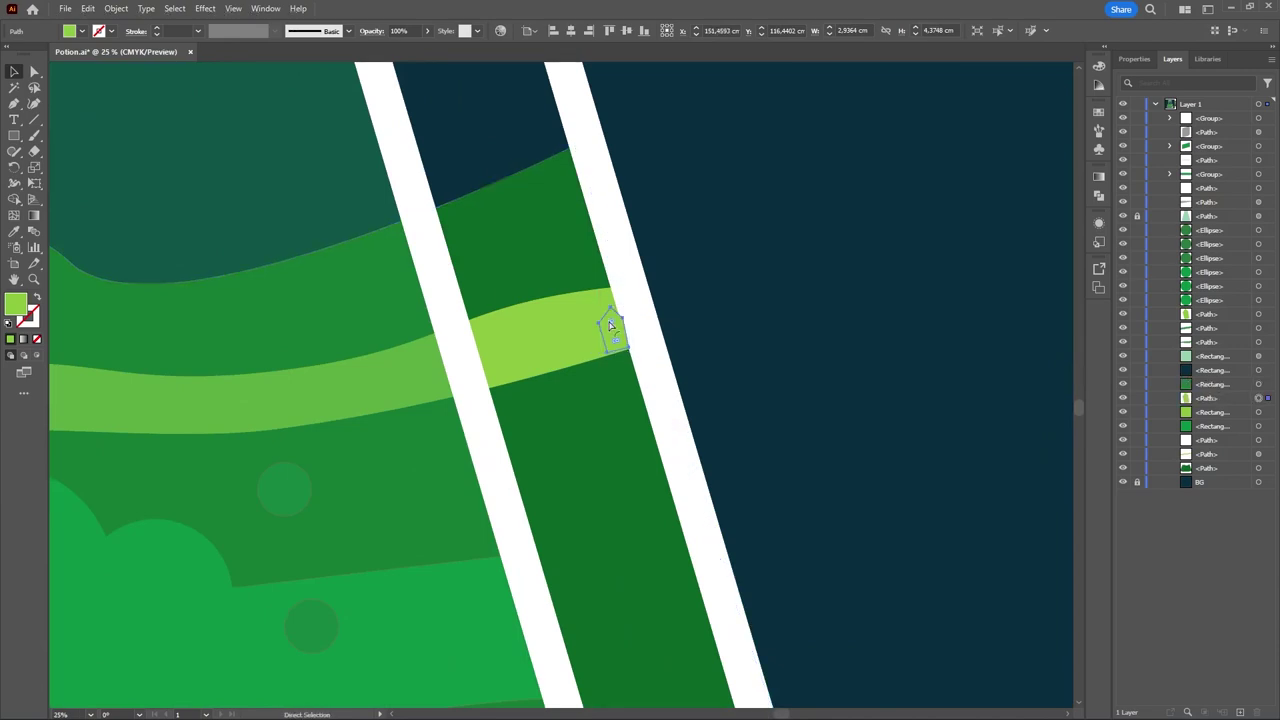
key(ctrl+bracketleft)
key(ctrl+bracketleft)
key(ctrl+bracketleft)
key(ctrl+bracketleft)
key(ctrl+bracketleft)
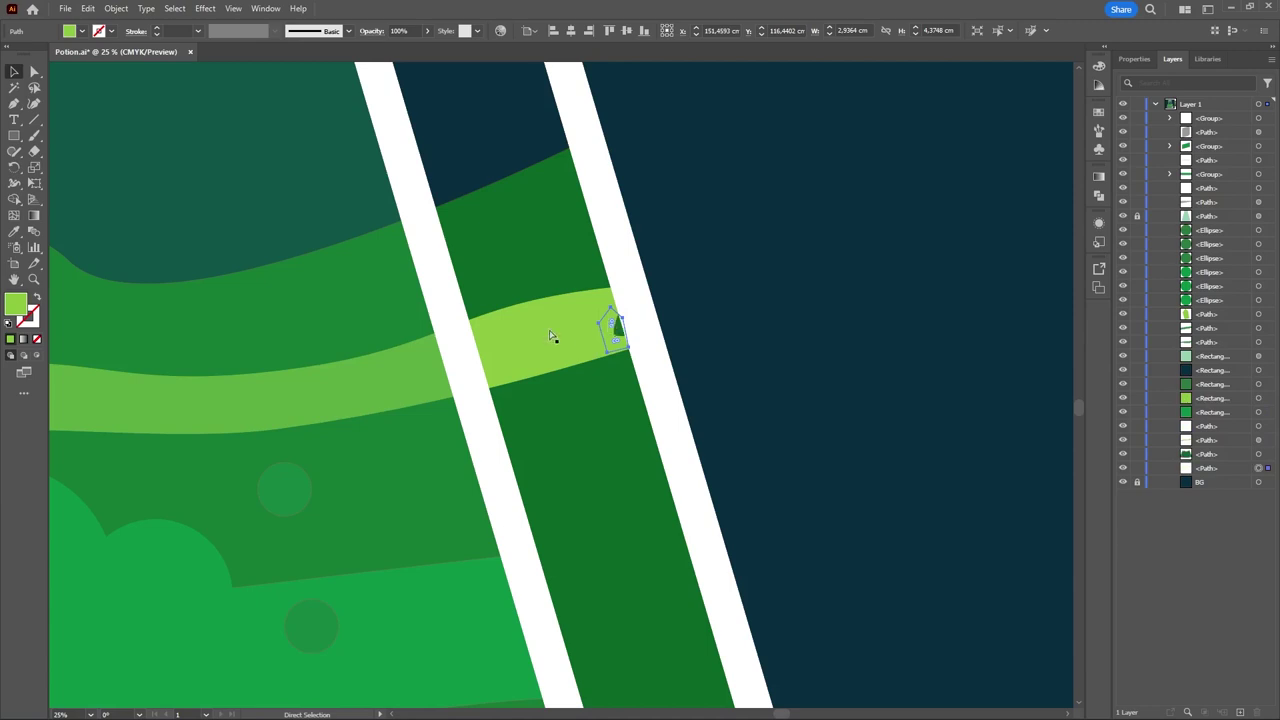
key(v)
key(a)
key(ctrl+bracketright)
key(v)
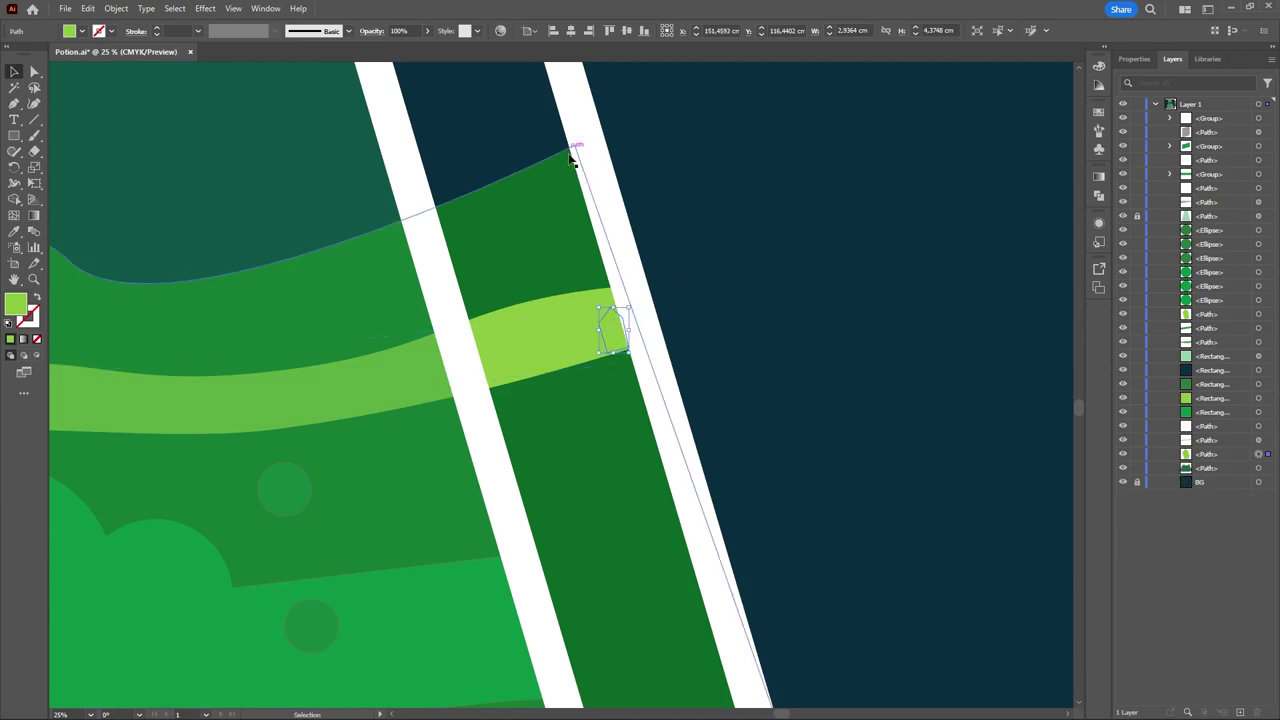
key(ctrl+shift+a)
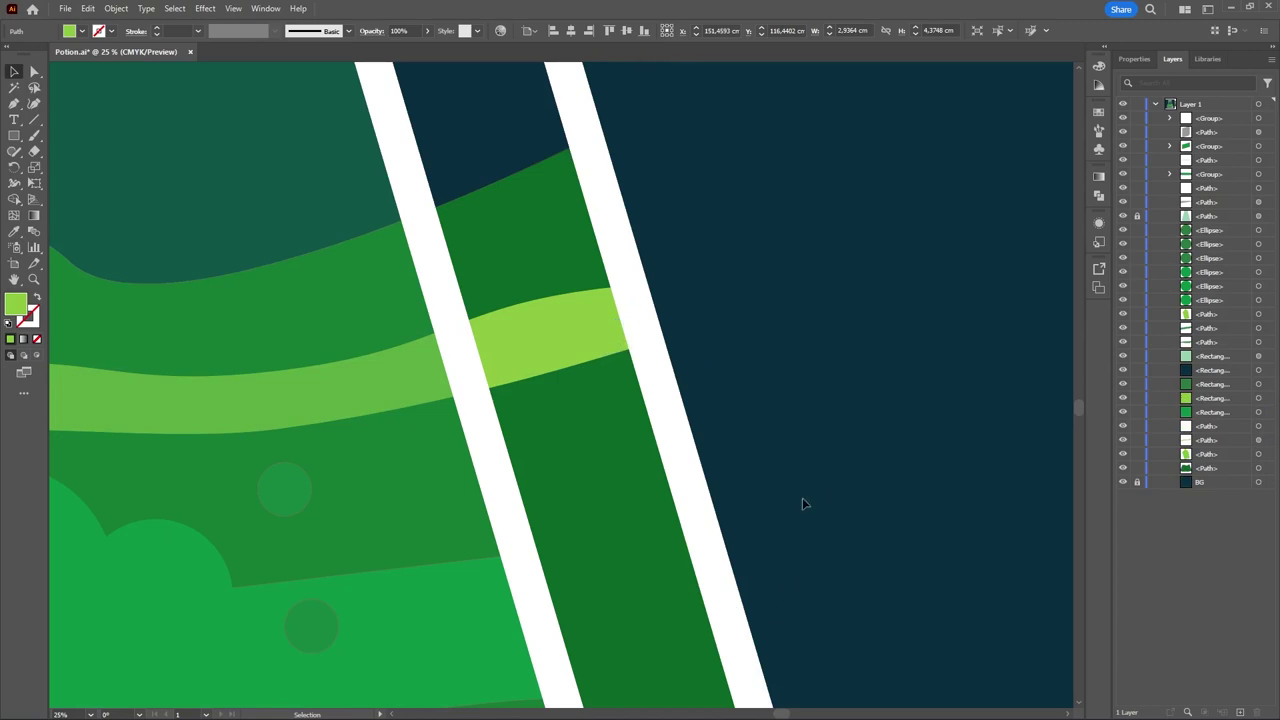
- Widen the bright green band across the middle of the liquid to about 126.3 cm so it reaches the back outline
scroll(802, 497, down, 2)
scroll(802, 496, down, 2)
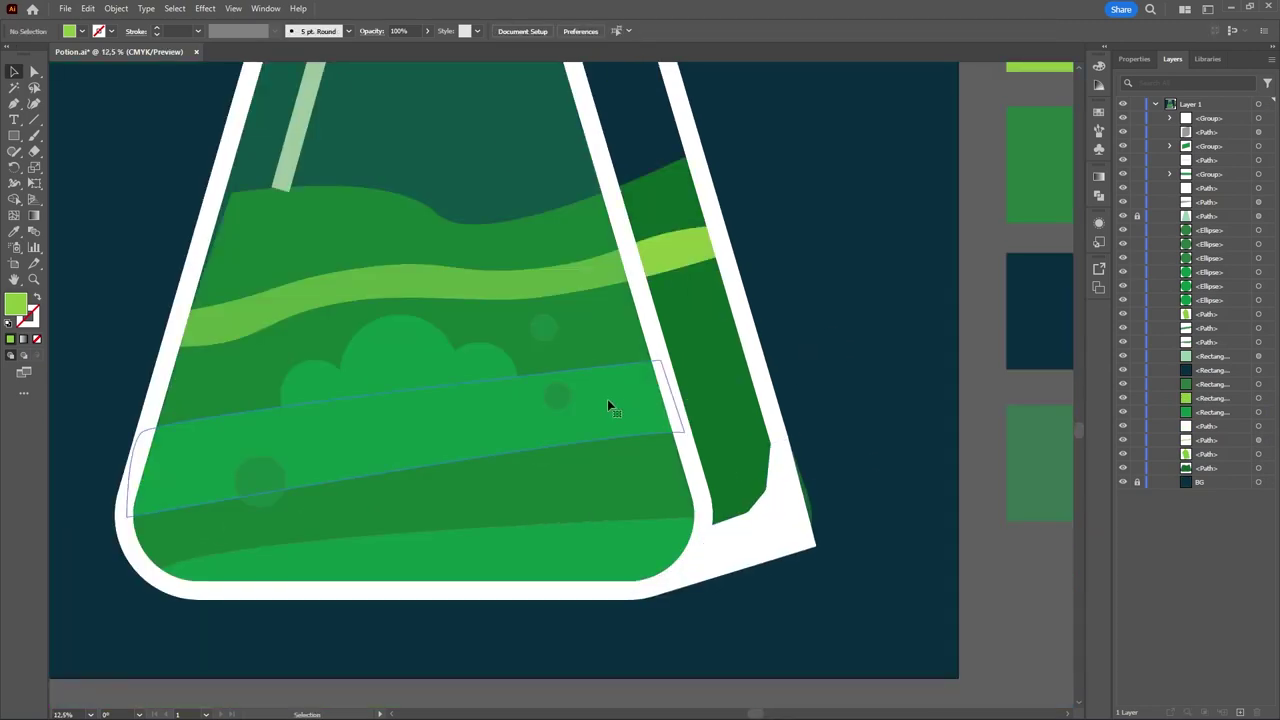
click(674, 398)
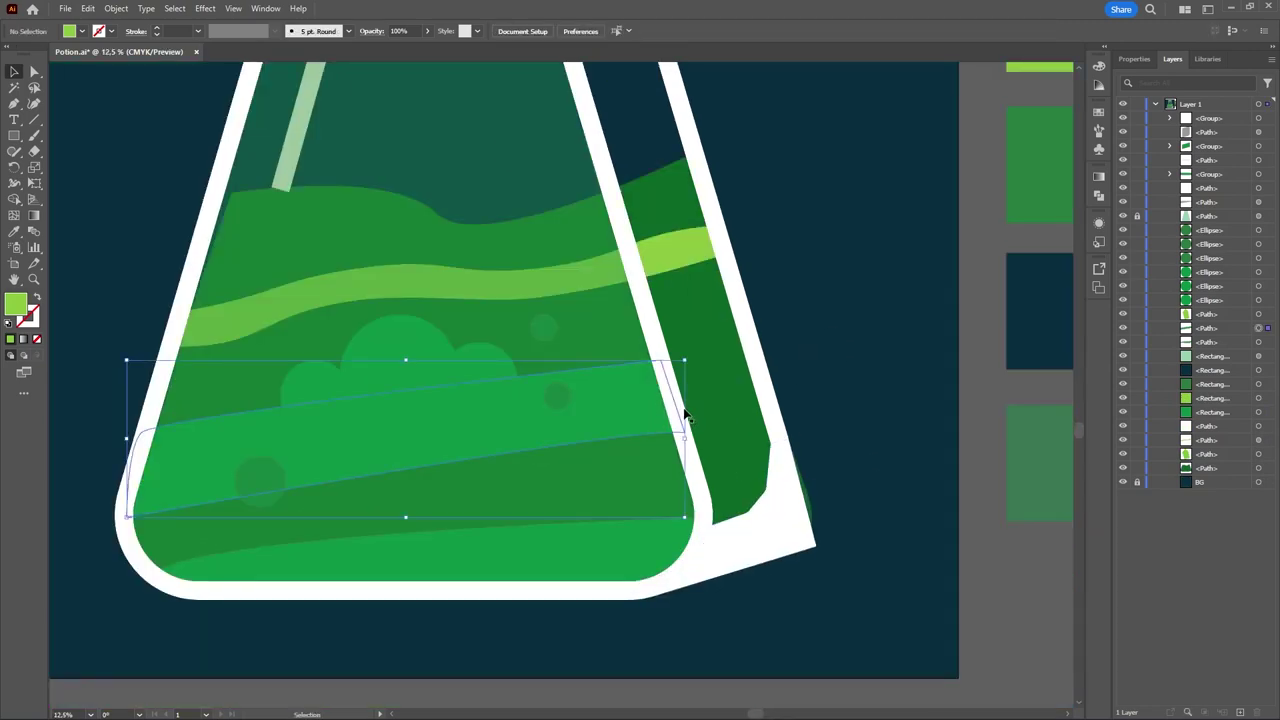
drag(688, 437, 783, 436)
- Send the widened bright green band backward until it lies behind the white outlines, then deselect it
key(a)
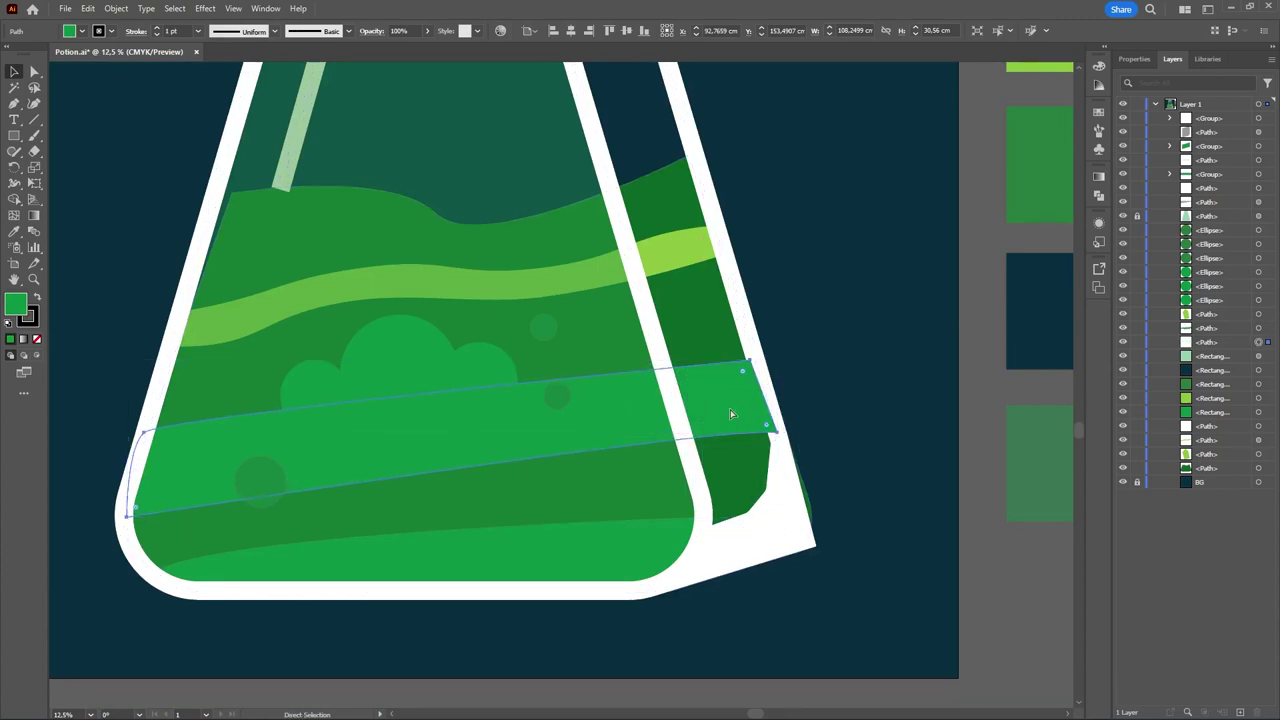
key(ctrl+bracketleft)
key(ctrl+bracketleft)
key(ctrl+bracketleft)
key(ctrl+bracketleft)
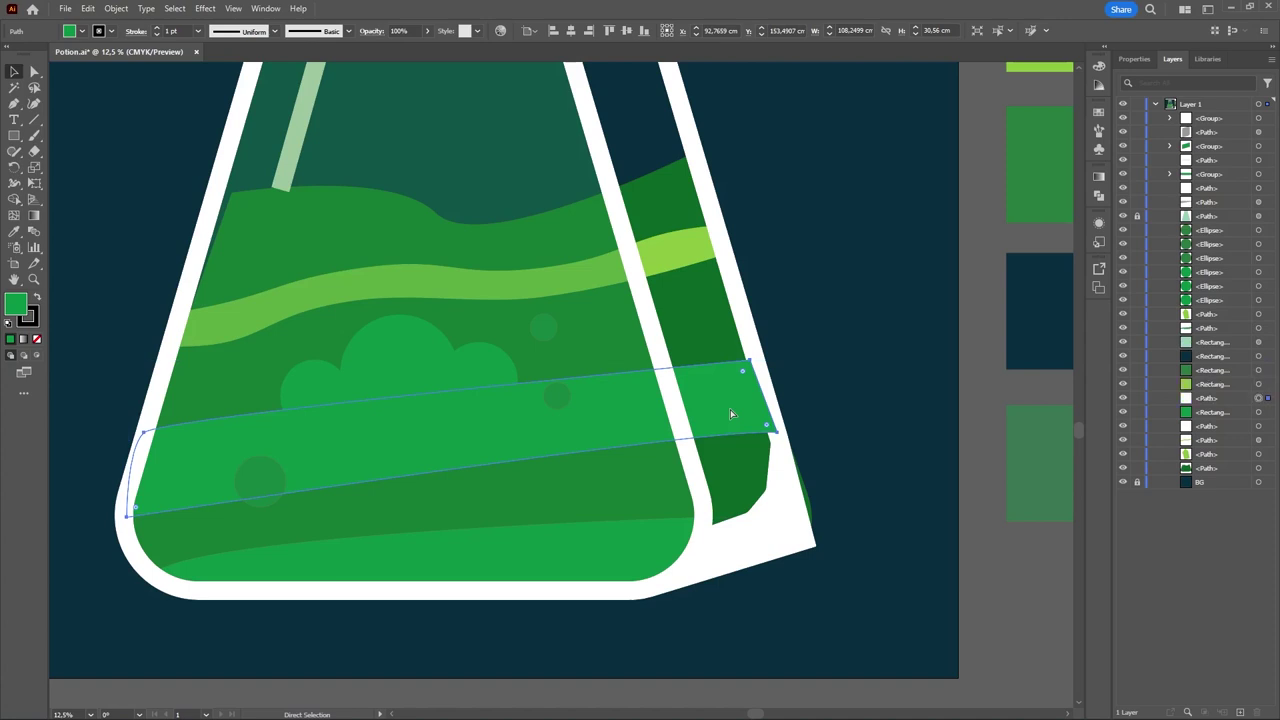
key(ctrl+bracketleft)
key(ctrl+bracketleft)
key(v)
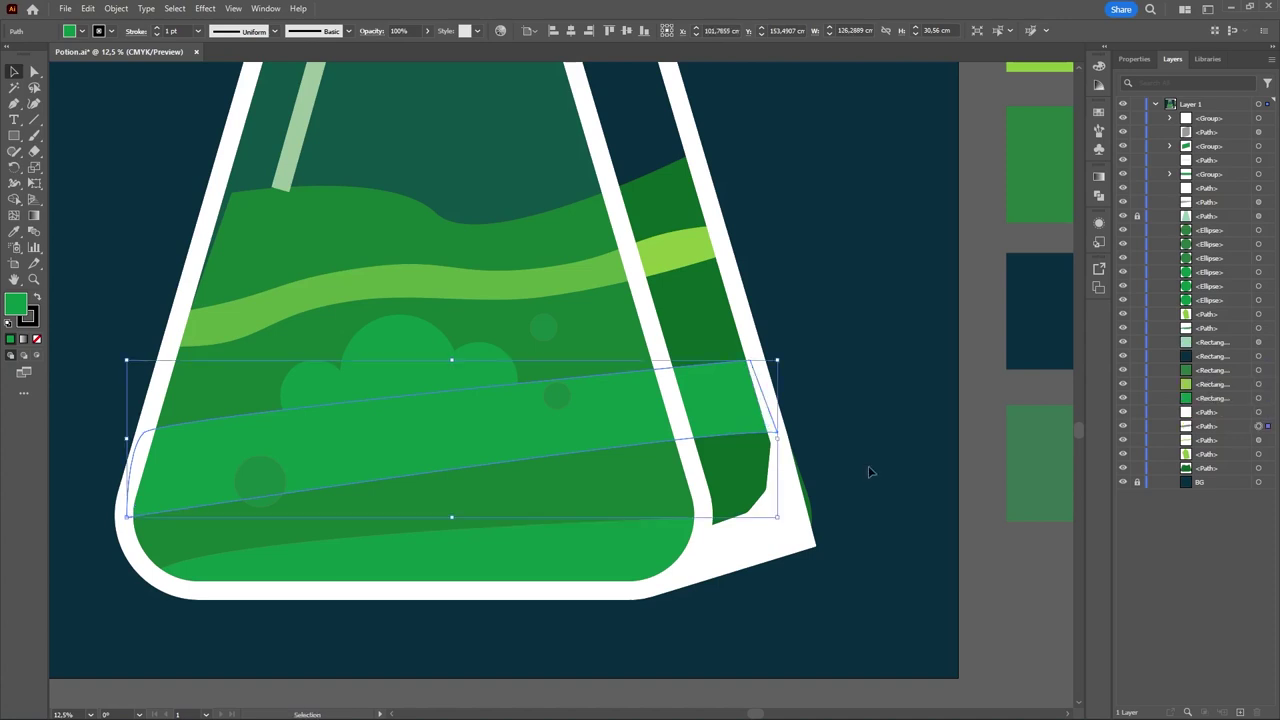
click(845, 572)
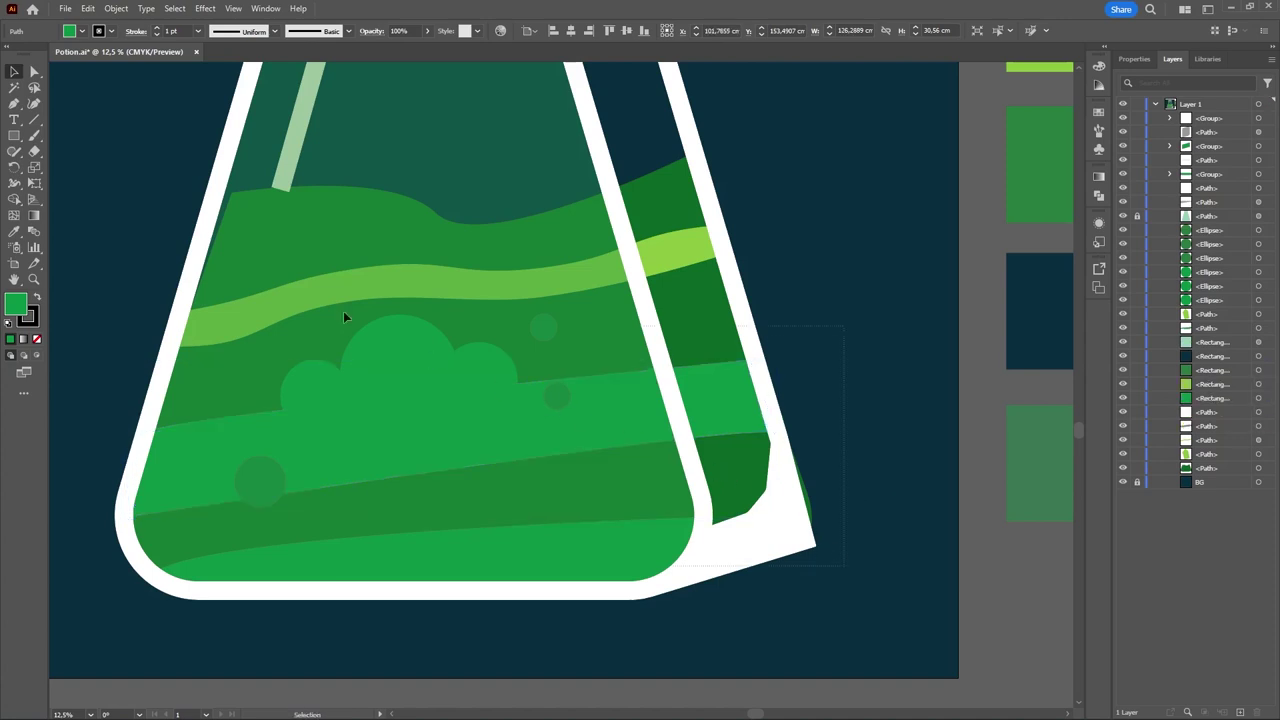
- Select the overlapping flask and liquid shapes and remove the liquid sliver outside the back outline's lower edge with Shape Builder
drag(198, 246, 216, 214)
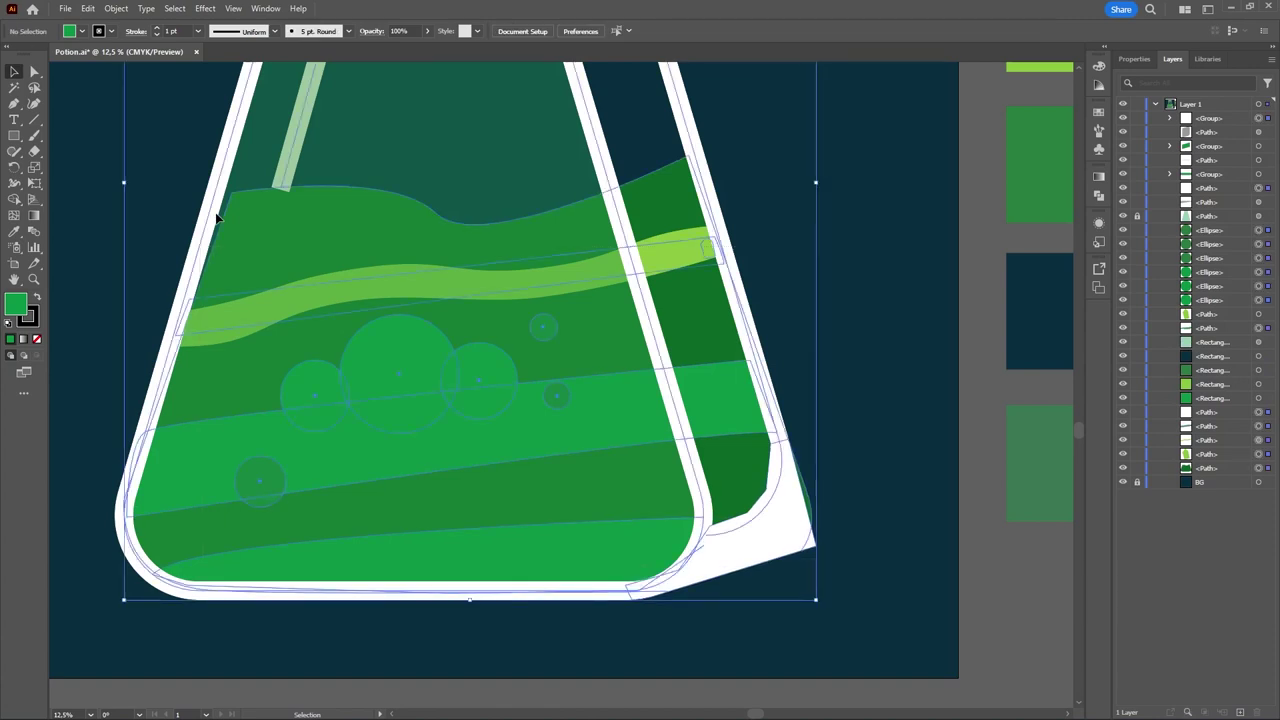
key(shift+m)
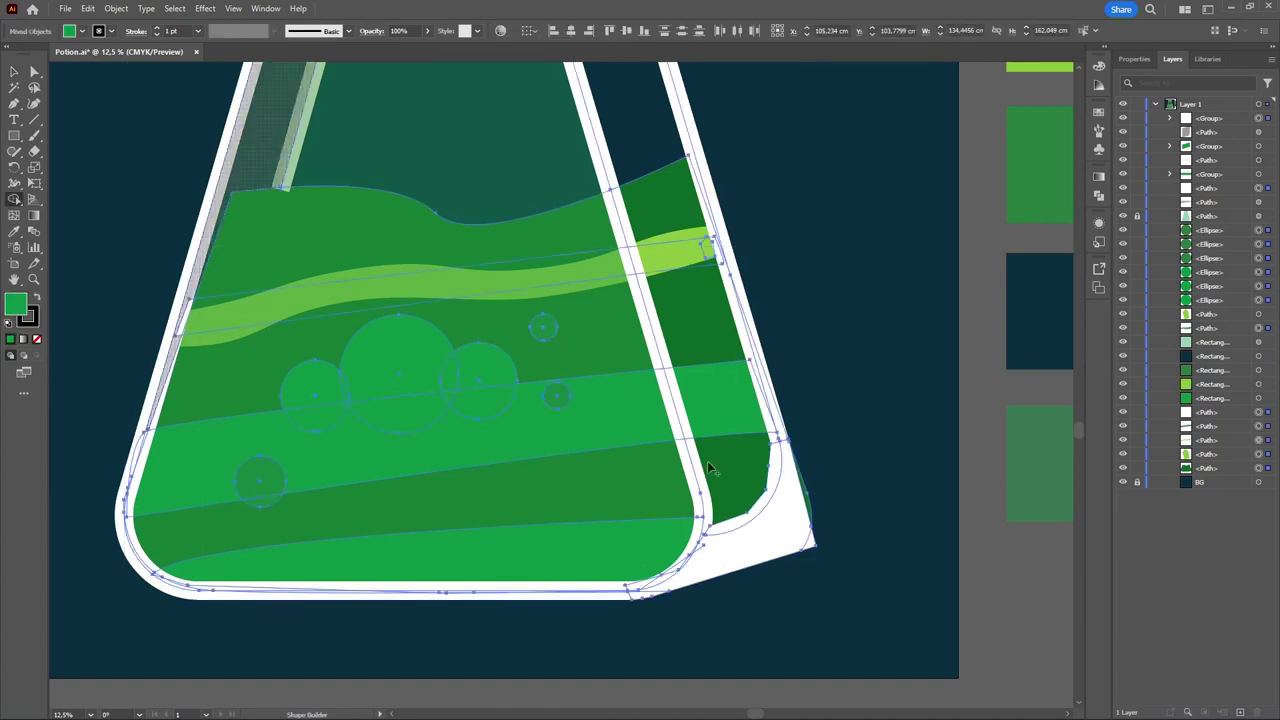
click(811, 509)
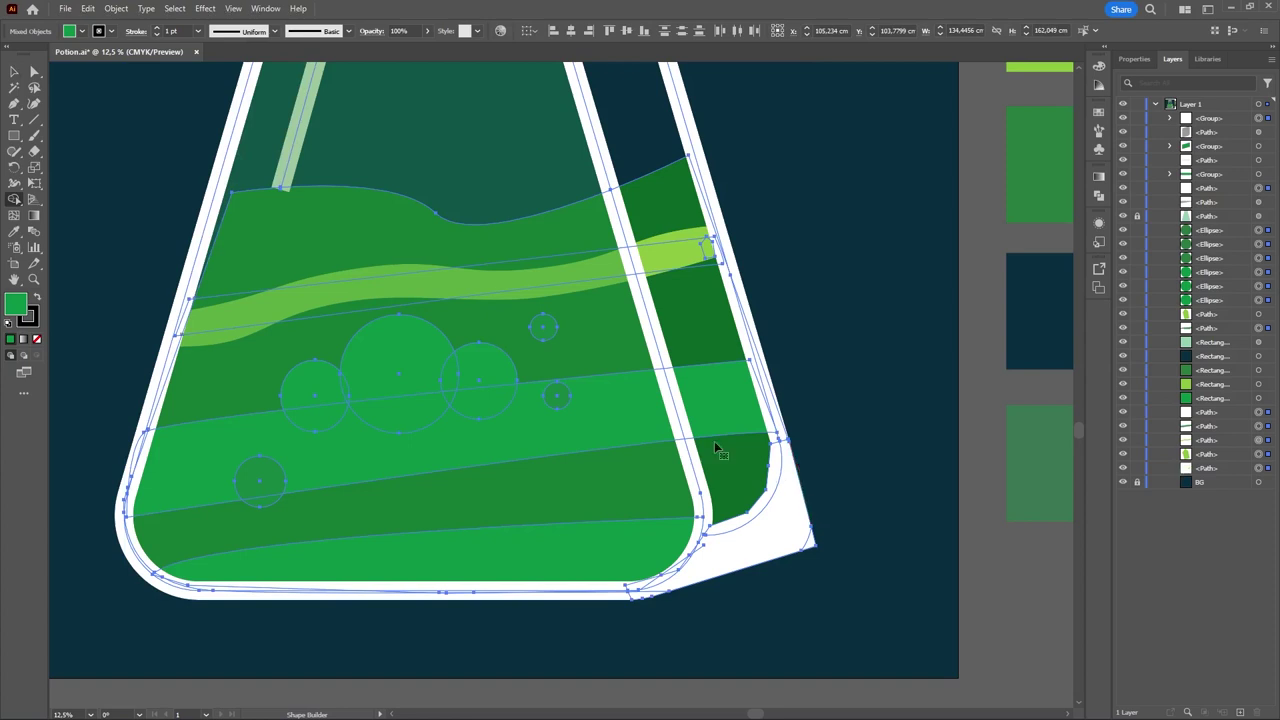
key(v)
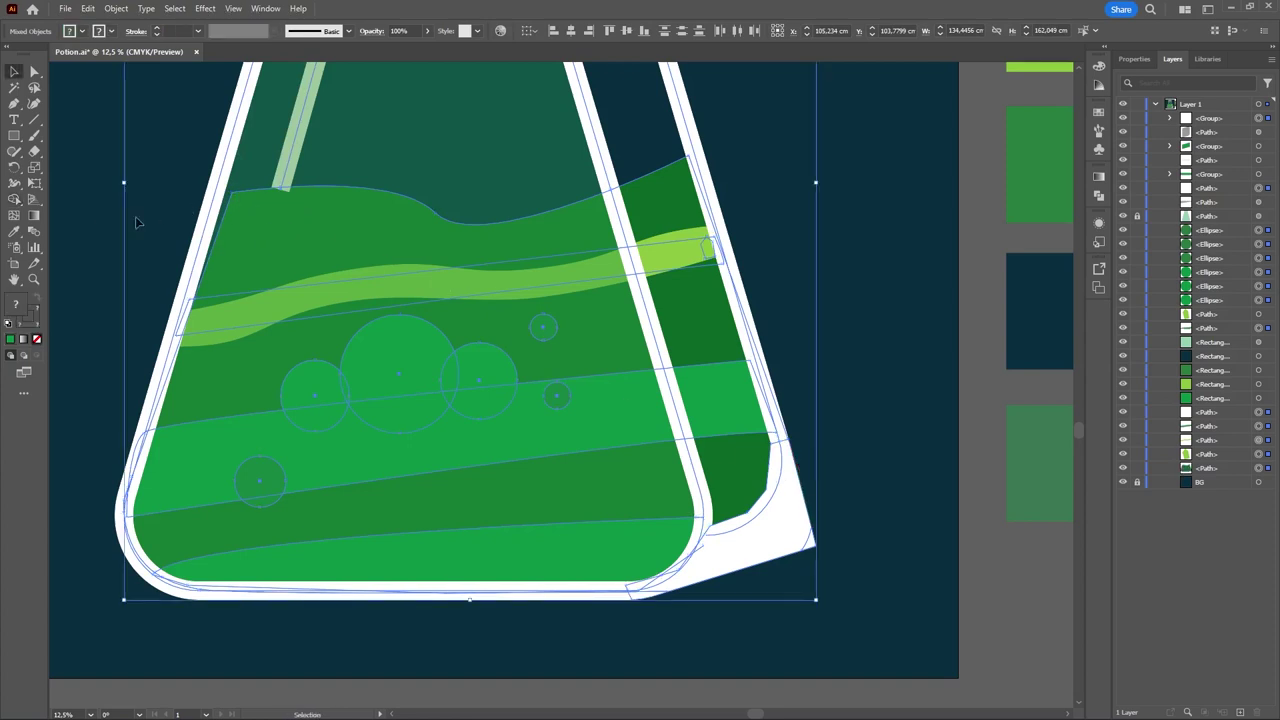
- Move the liquid's upper-left anchor point outward under the front outline to close the gap, then deselect
click(247, 212)
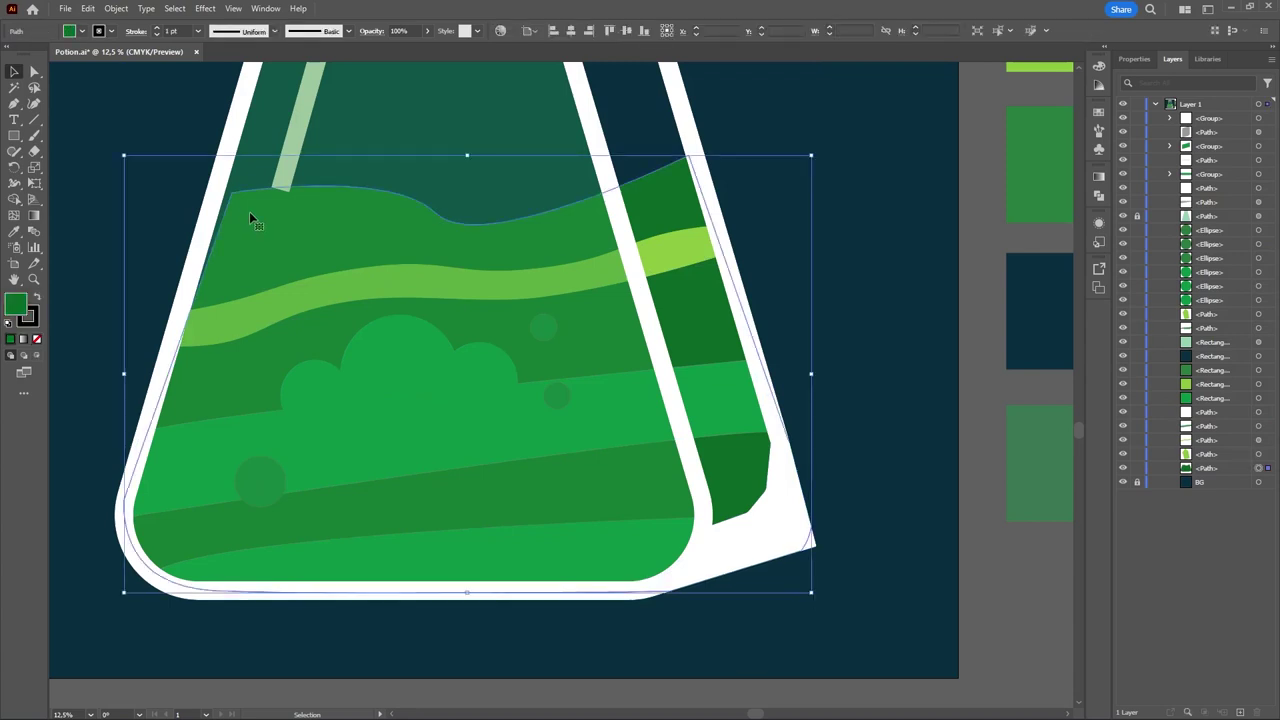
key(a)
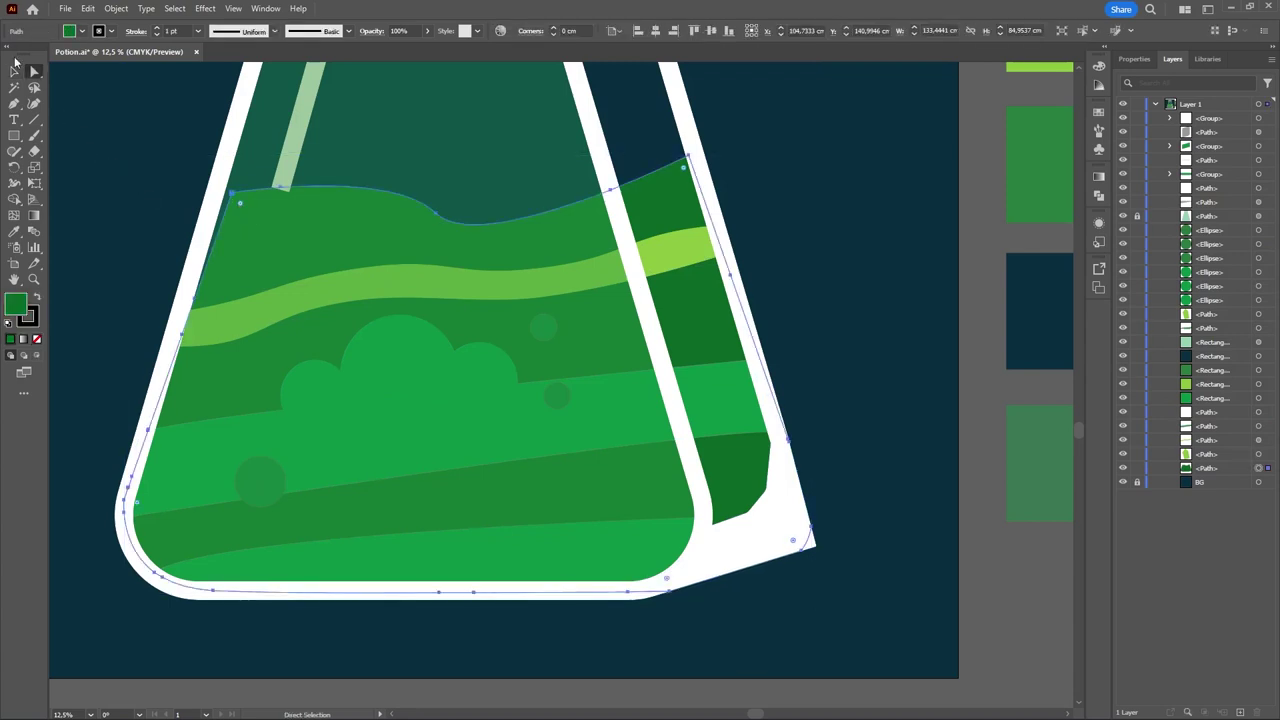
click(232, 192)
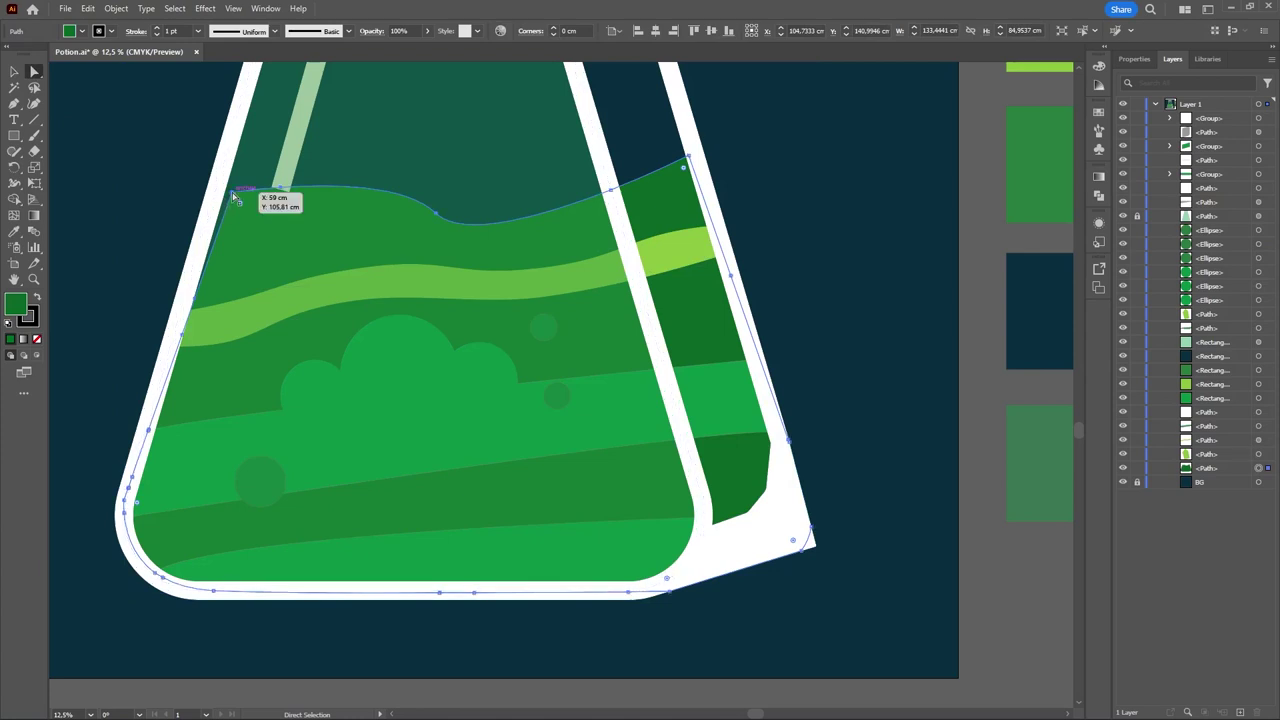
drag(232, 192, 228, 205)
click(236, 199)
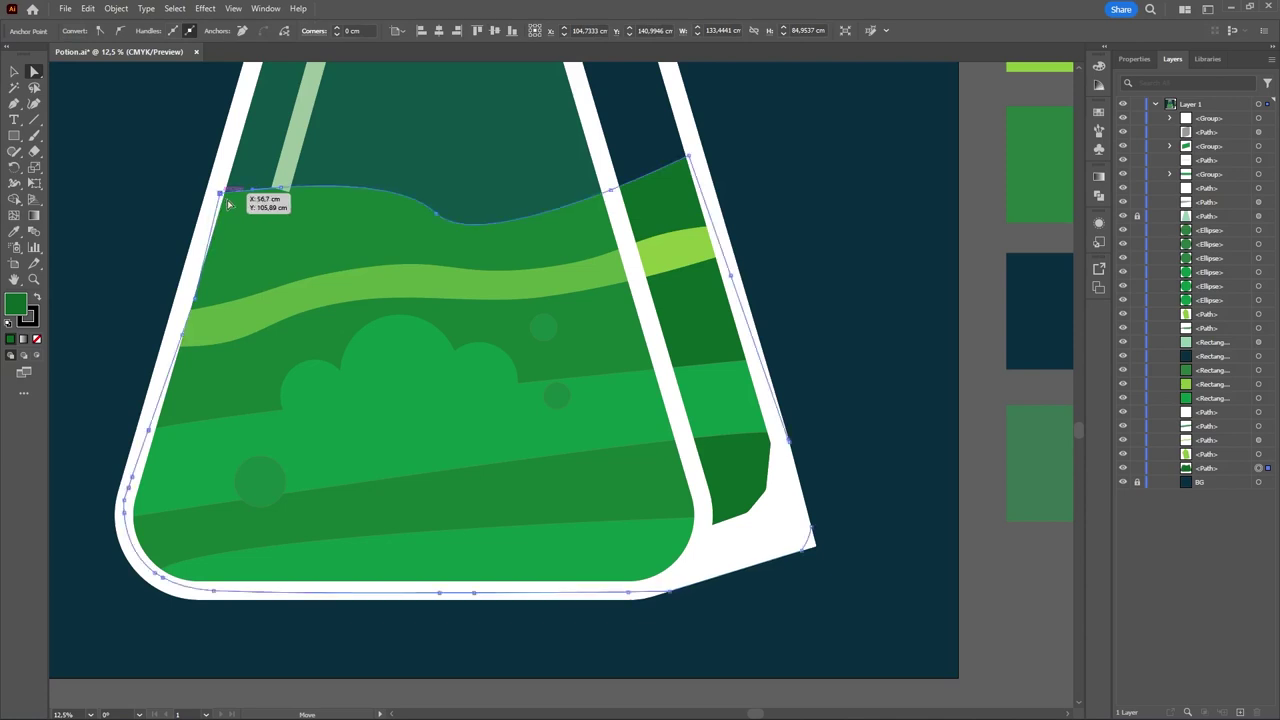
click(121, 177)
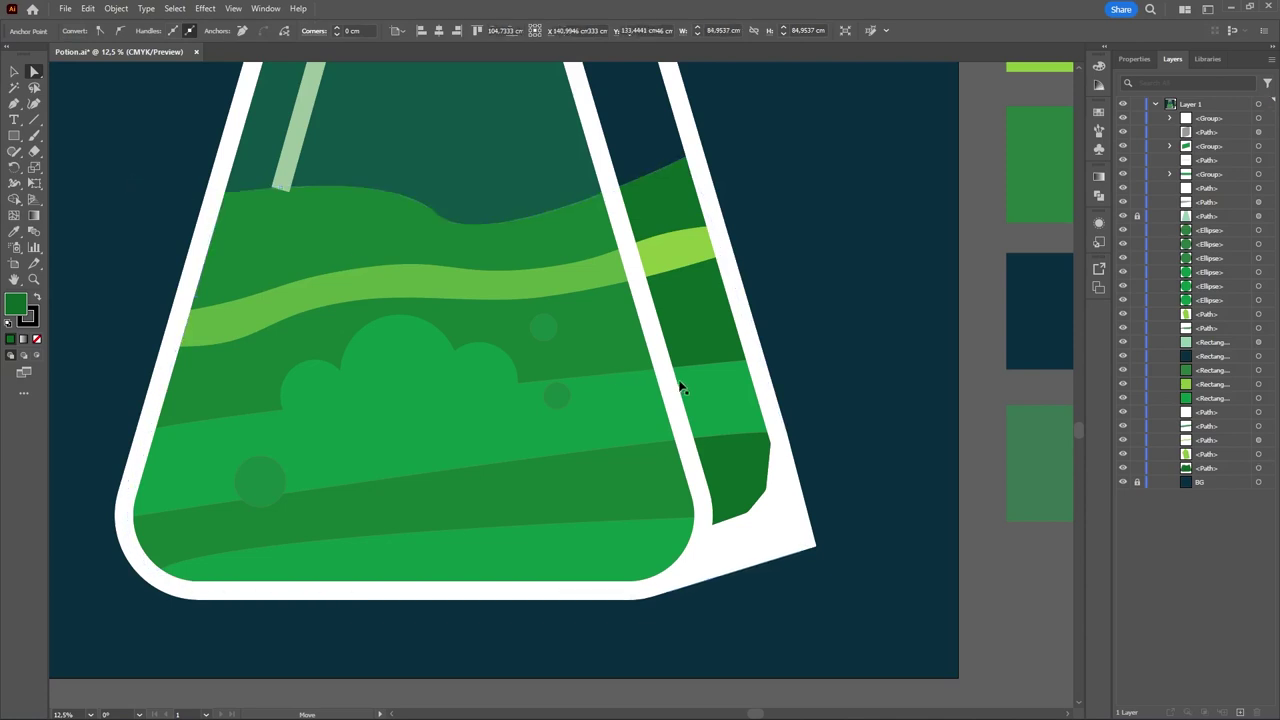
scroll(754, 366, down, 2)
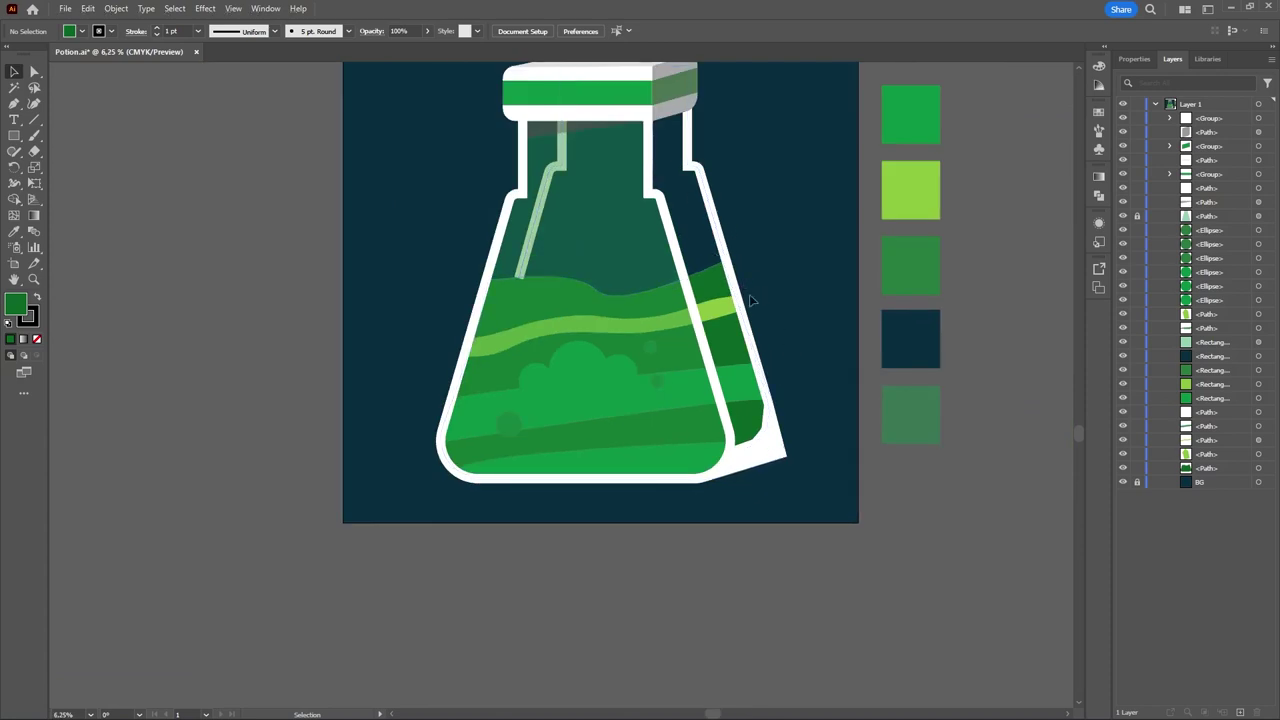
scroll(754, 301, up, 1)
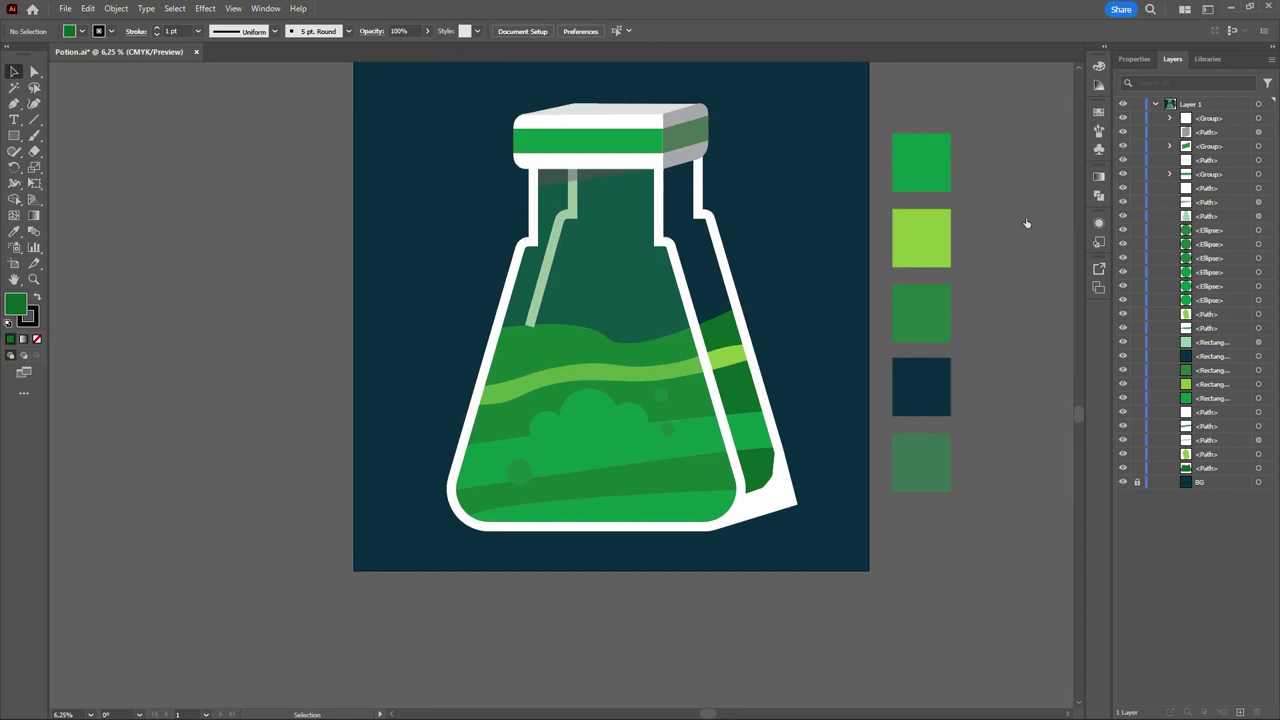
click(592, 289)
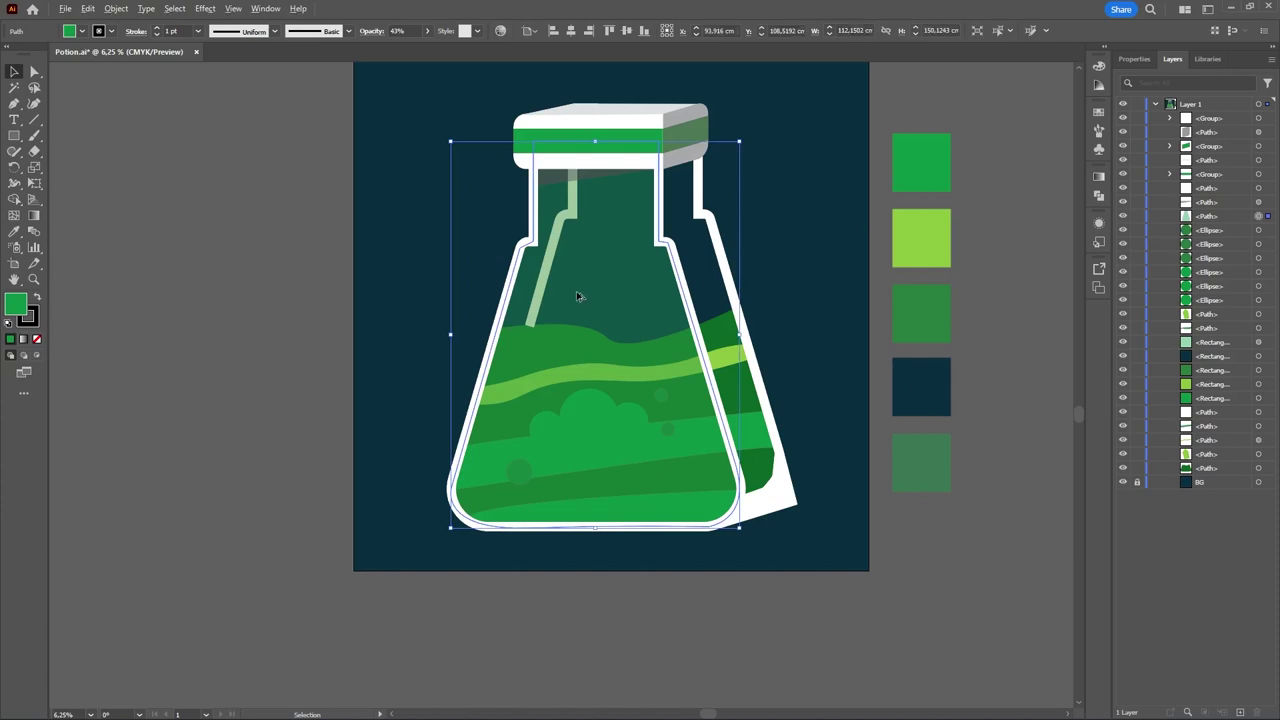
drag(577, 296, 741, 173)
click(554, 288)
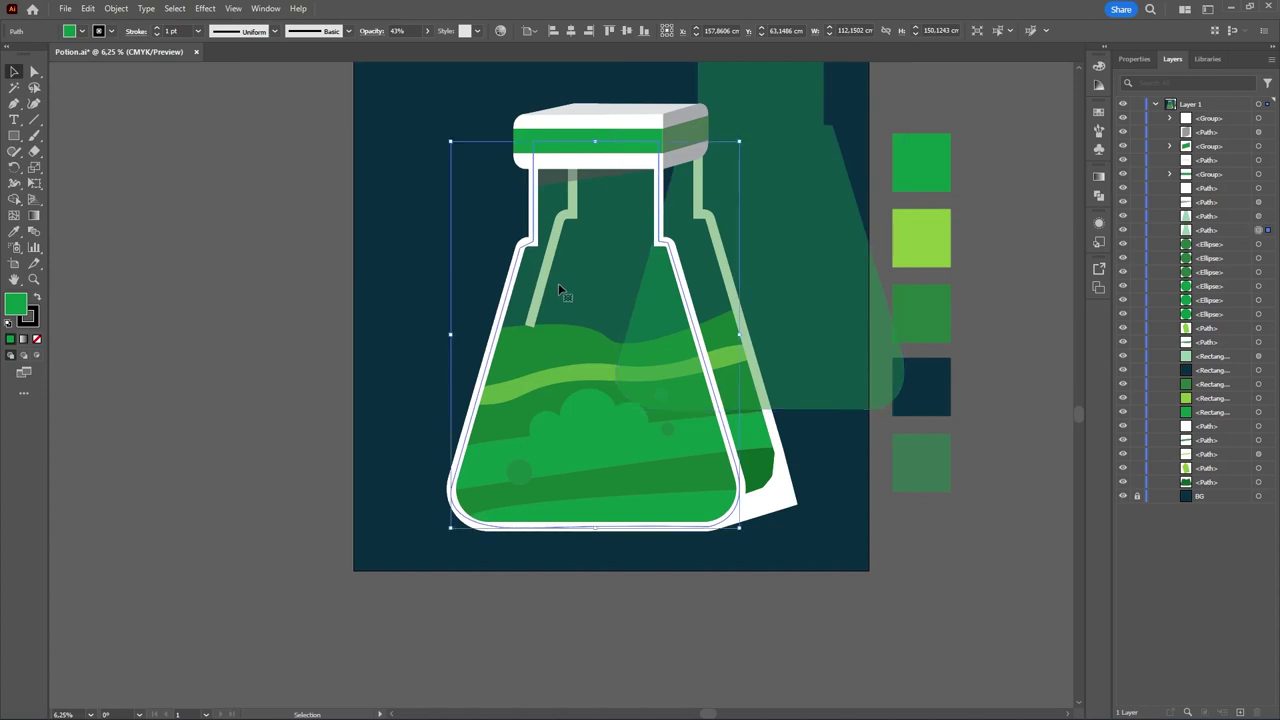
click(1137, 231)
drag(752, 226, 706, 286)
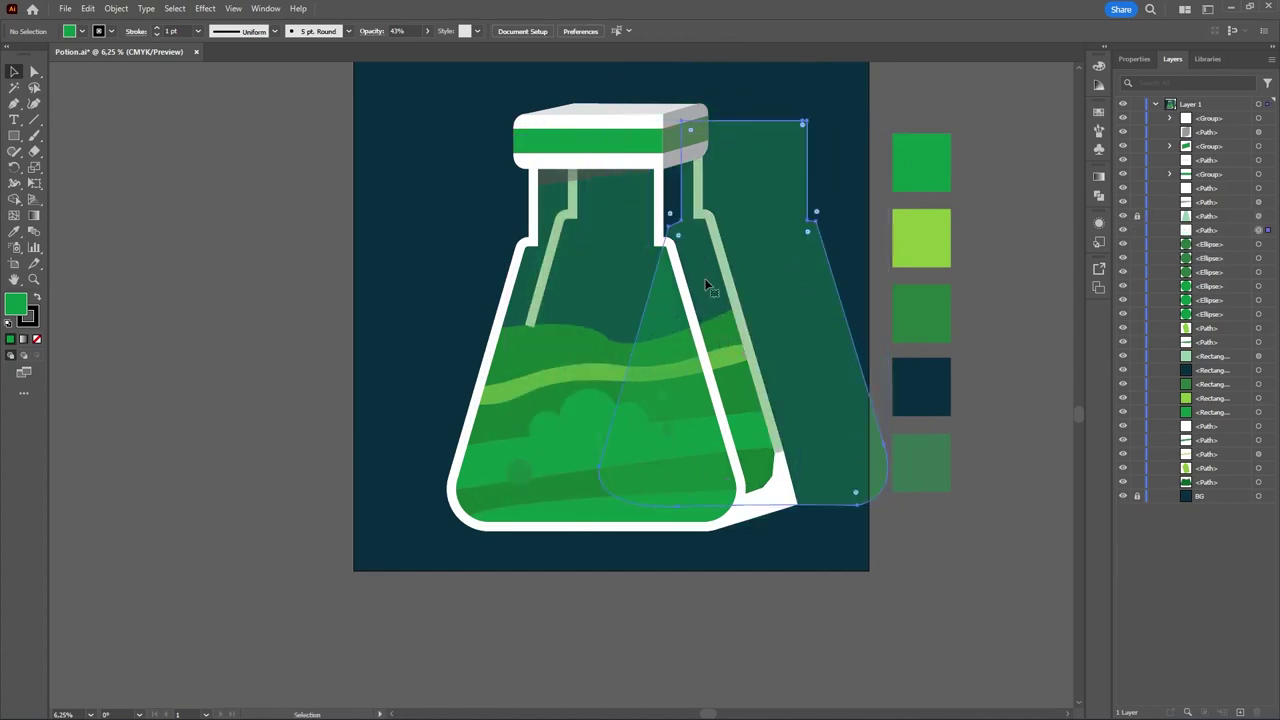
key(Delete)
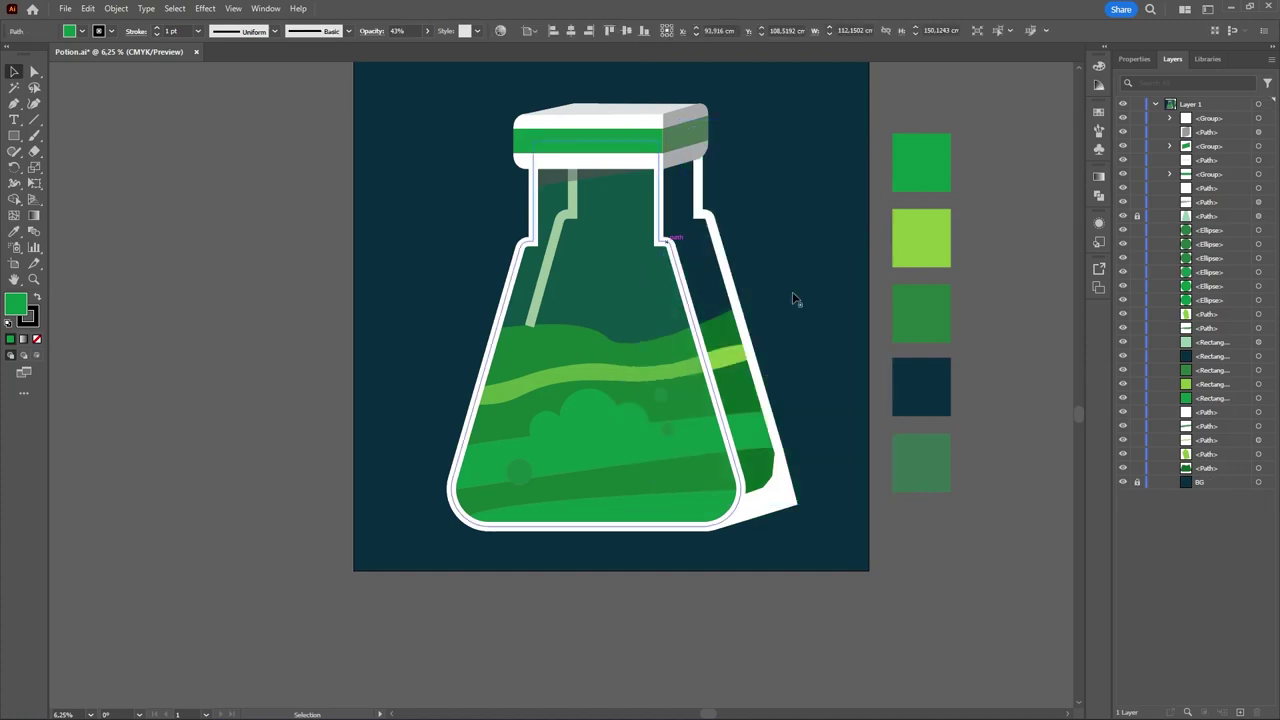
click(818, 405)
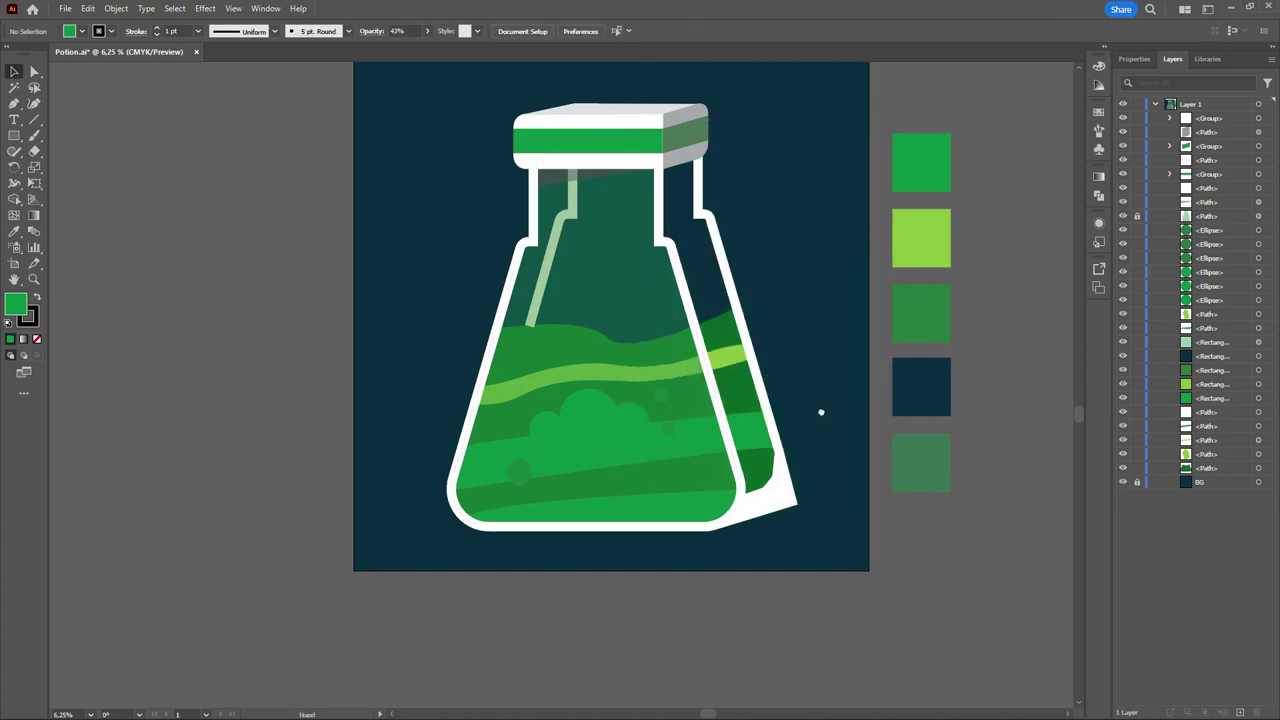
scroll(808, 489, up, 1)
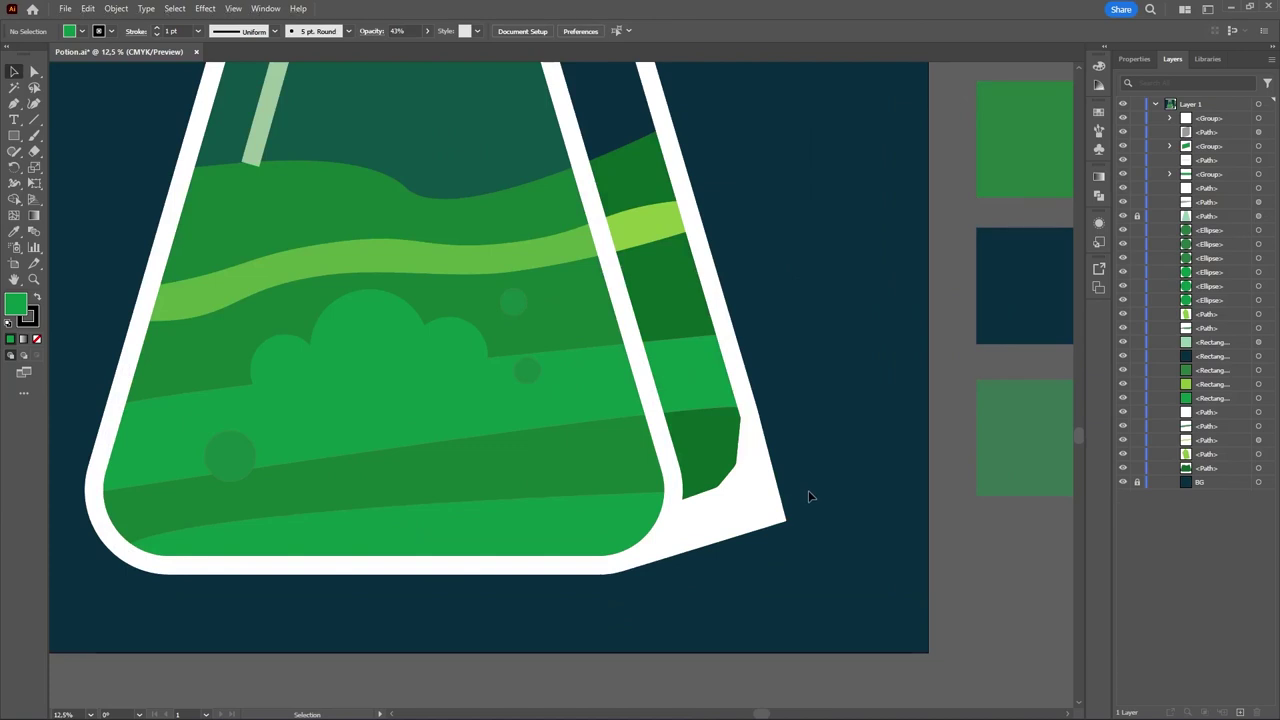
drag(808, 490, 828, 600)
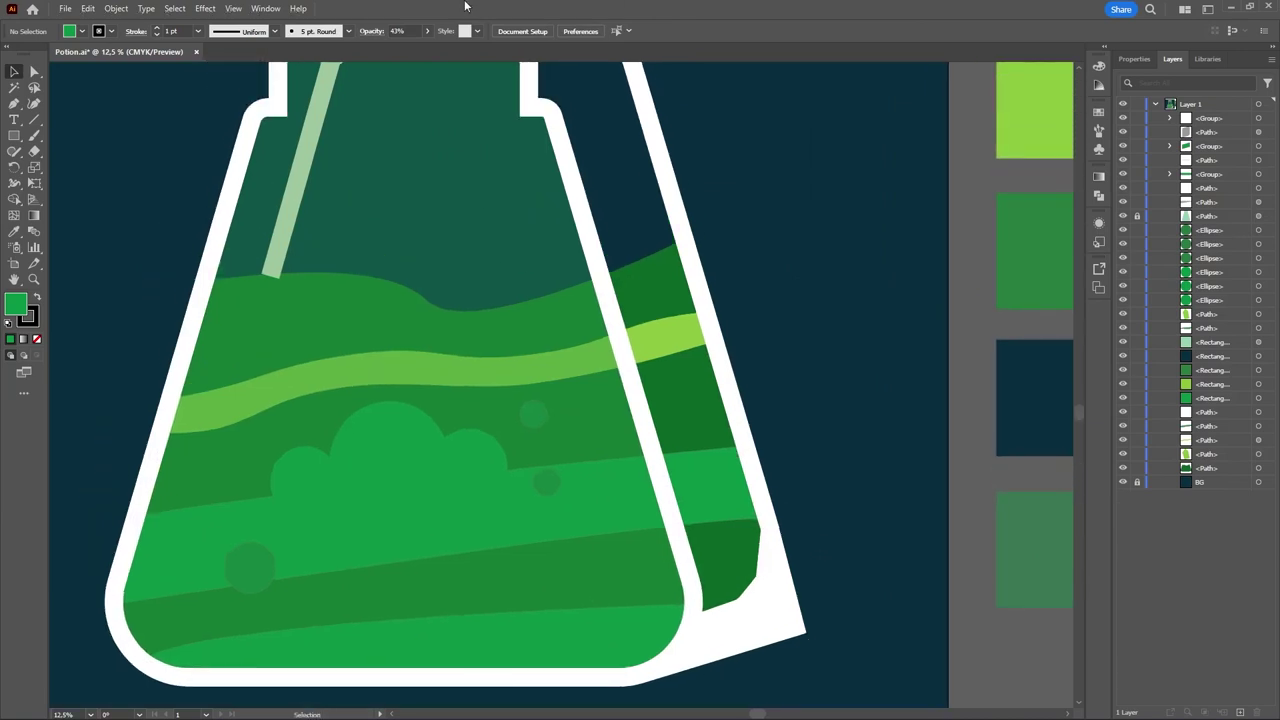
- Start a Pen path along the cap side's lower edge, placing anchors on either side of the back neck outline
click(11, 109)
drag(728, 340, 728, 482)
drag(726, 236, 746, 408)
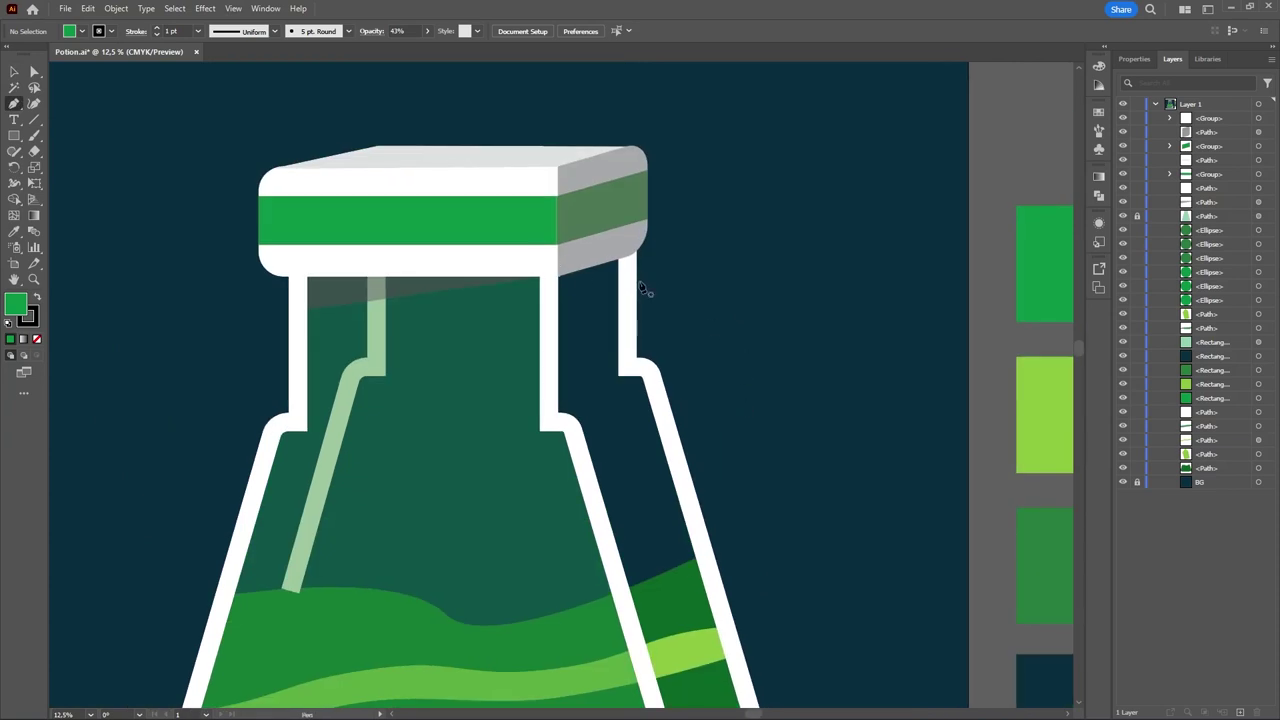
scroll(645, 290, up, 4)
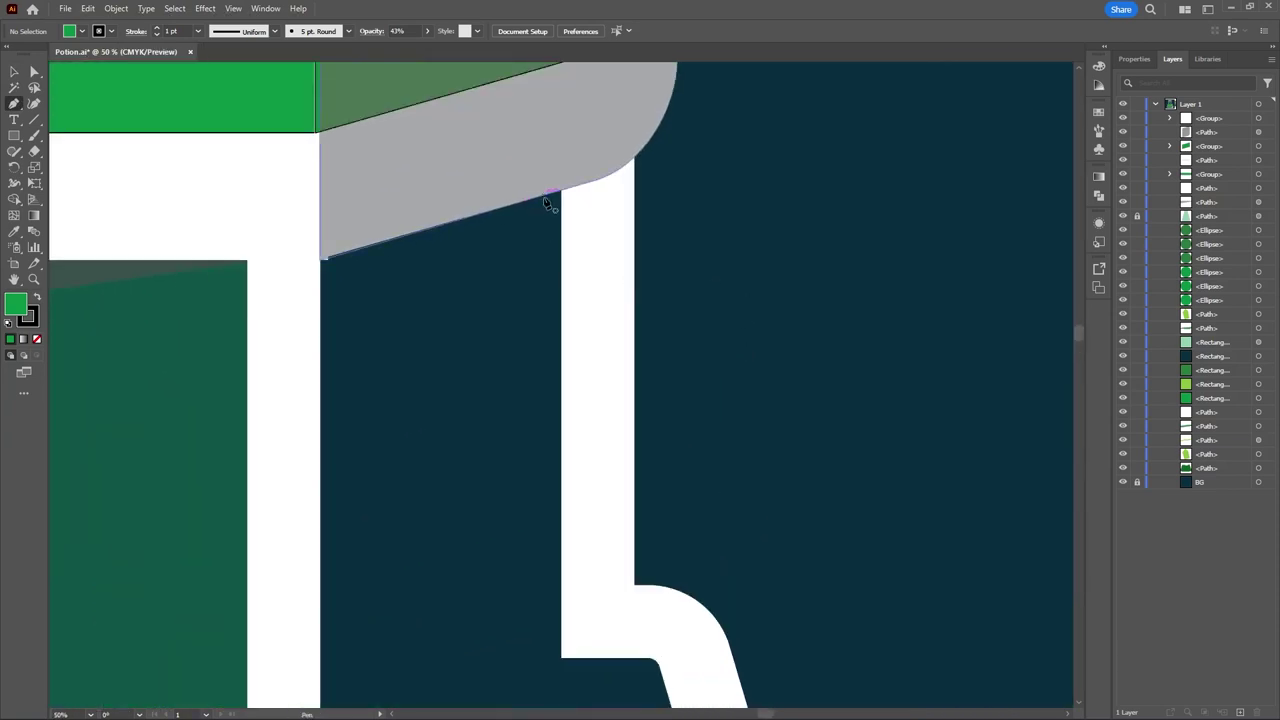
click(543, 196)
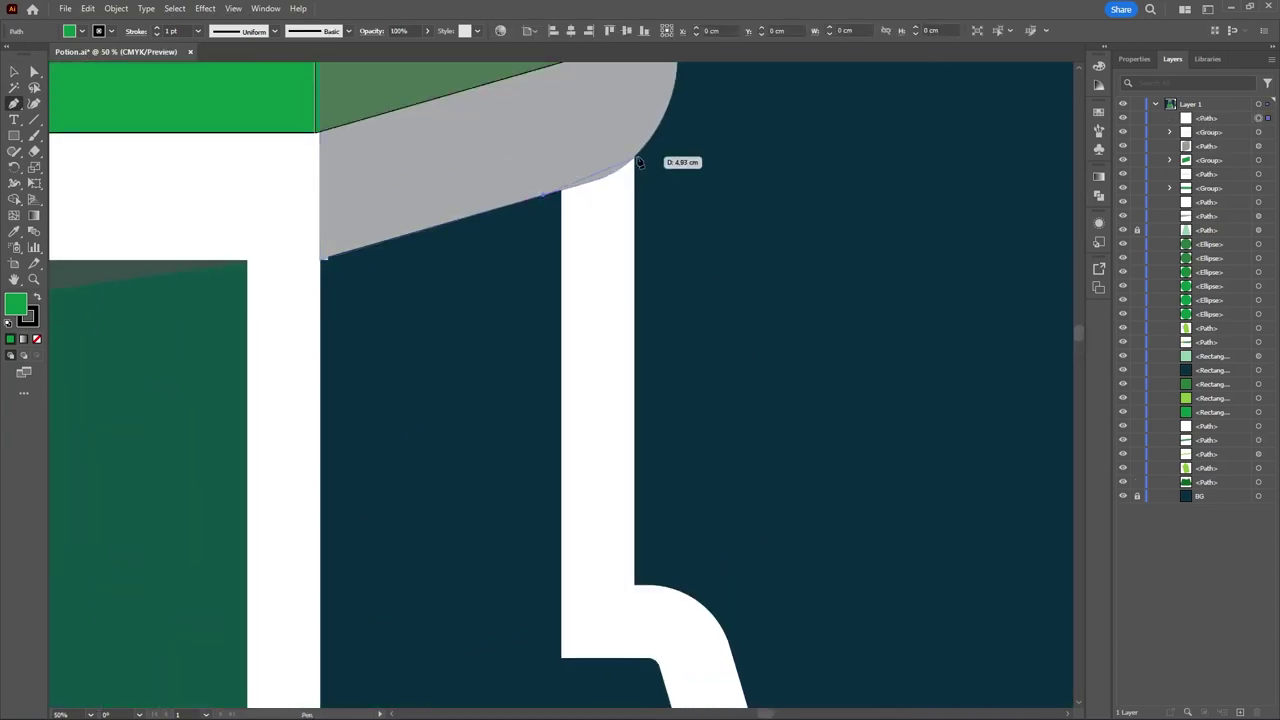
click(638, 160)
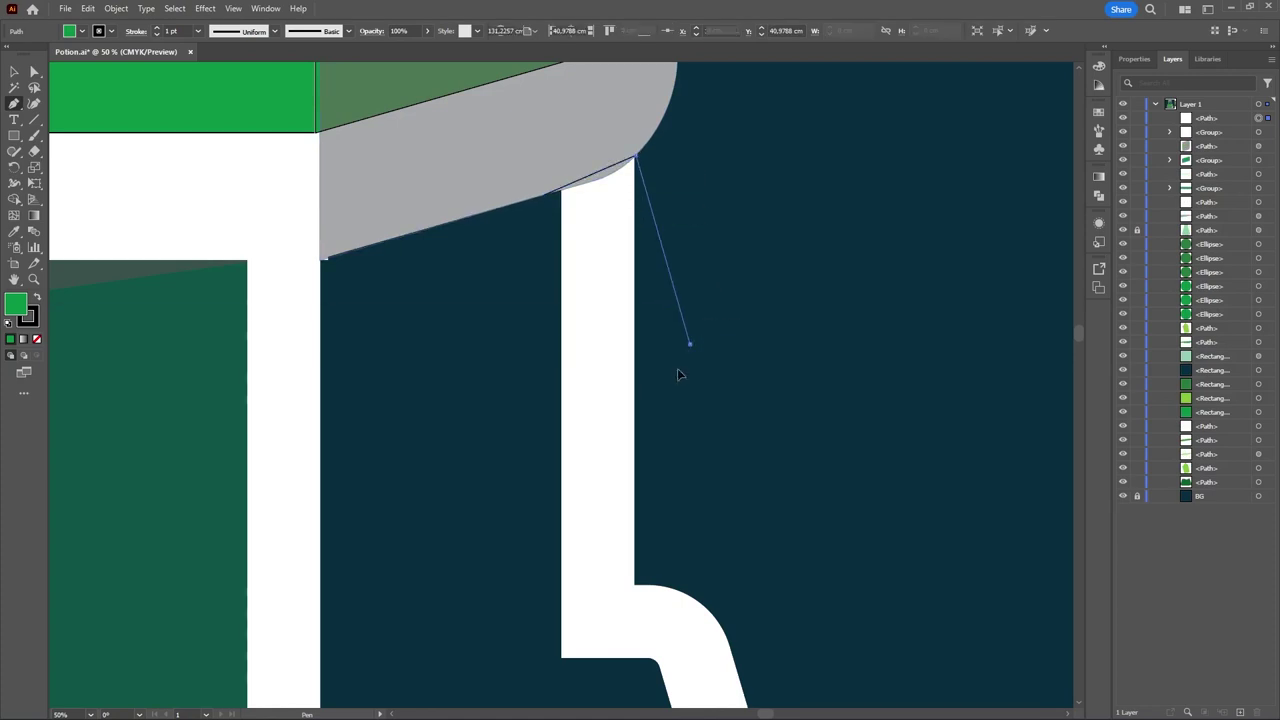
click(688, 344)
scroll(681, 345, down, 2)
scroll(680, 290, down, 2)
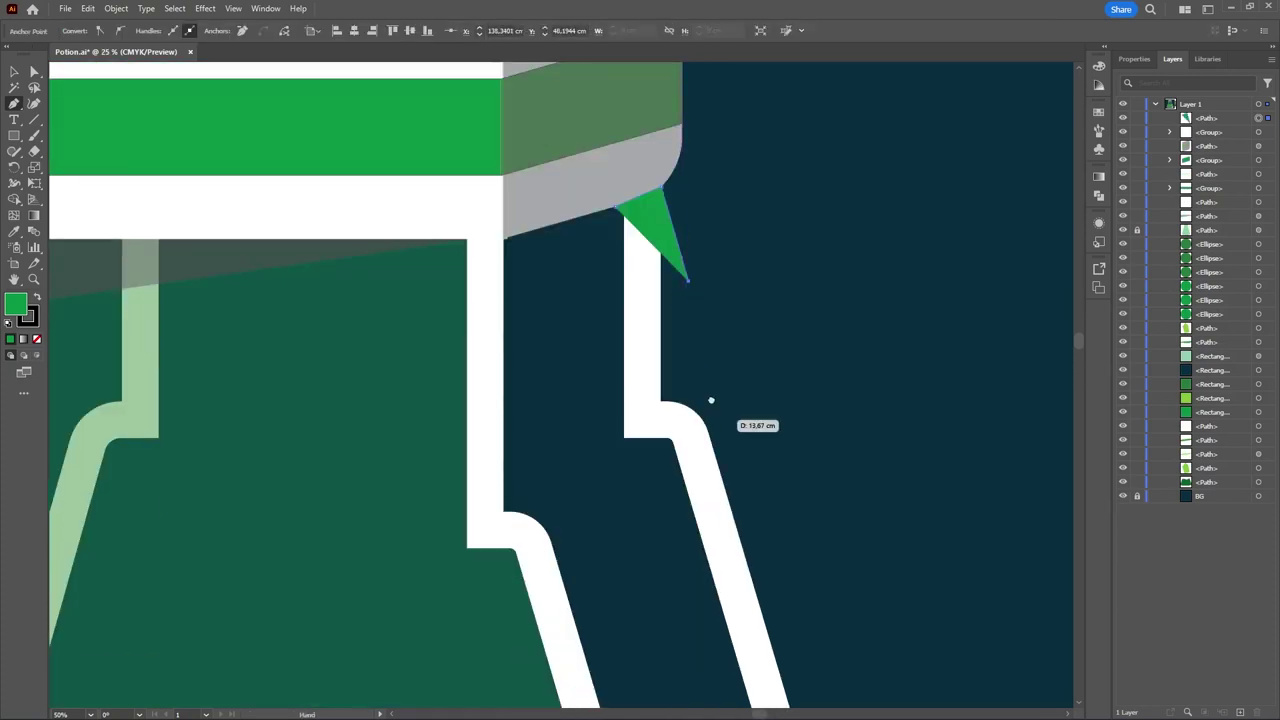
drag(709, 400, 675, 291)
scroll(737, 360, down, 3)
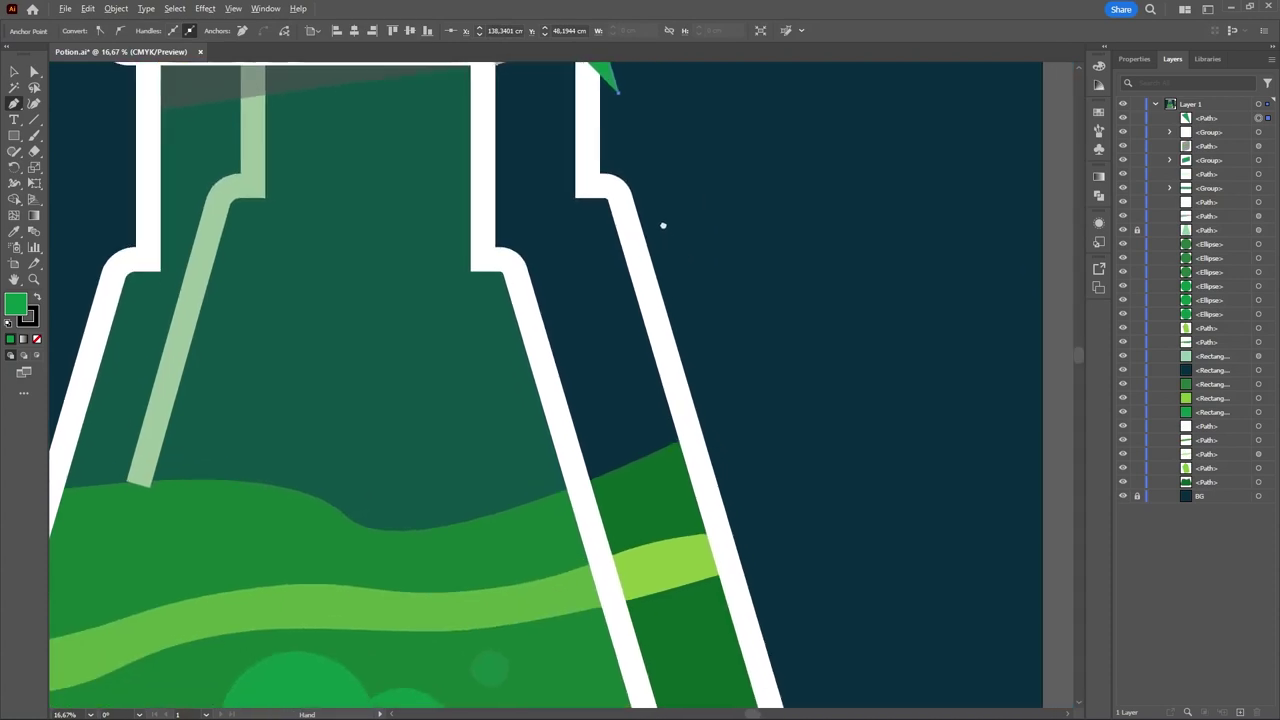
scroll(676, 380, down, 3)
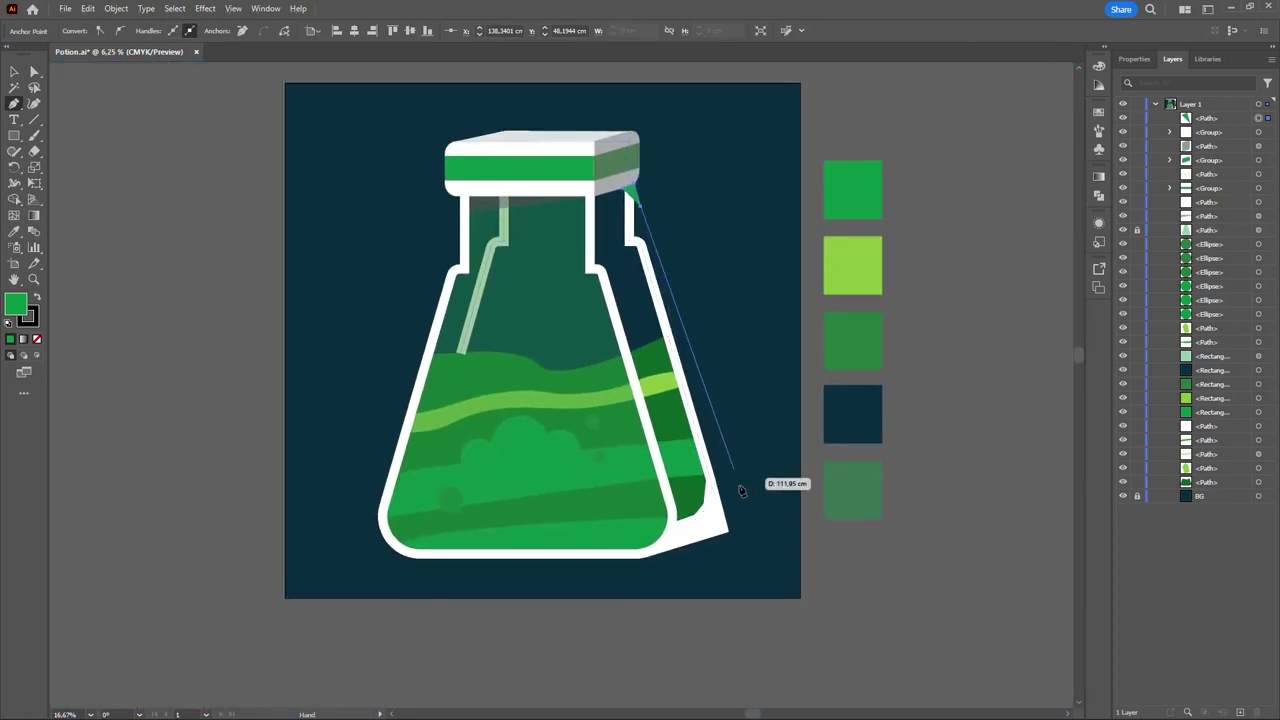
click(740, 537)
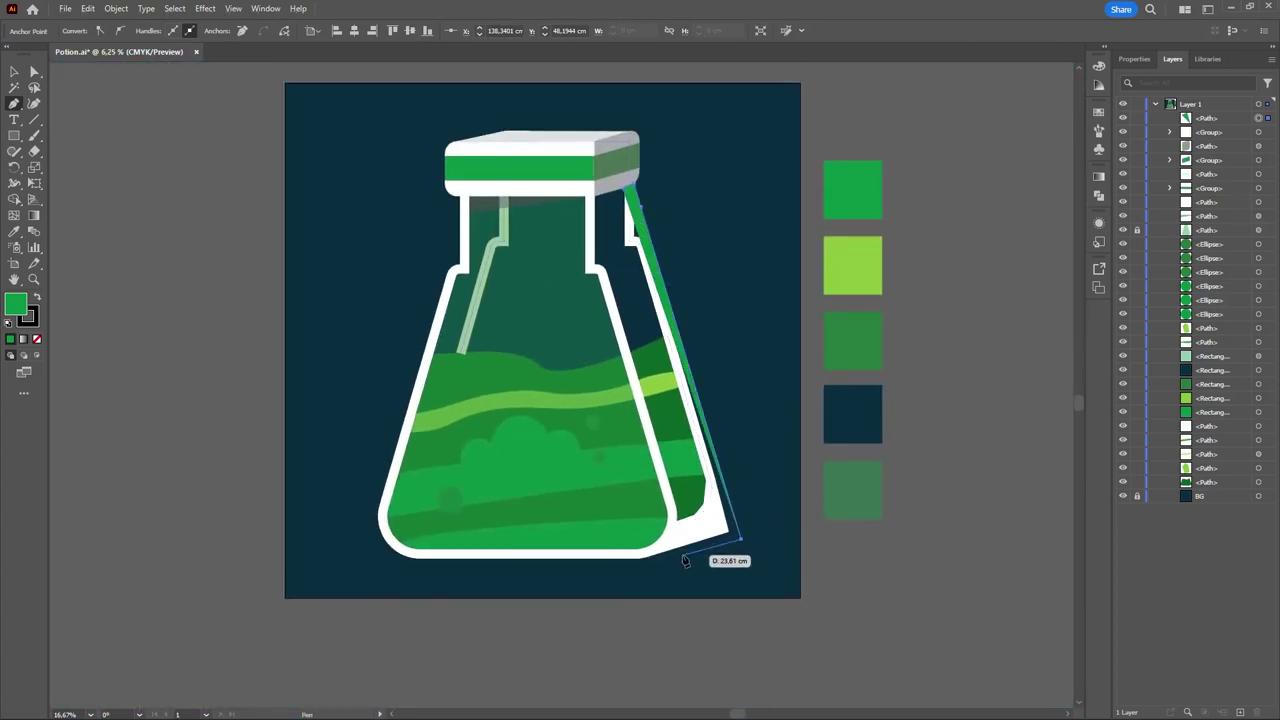
click(683, 552)
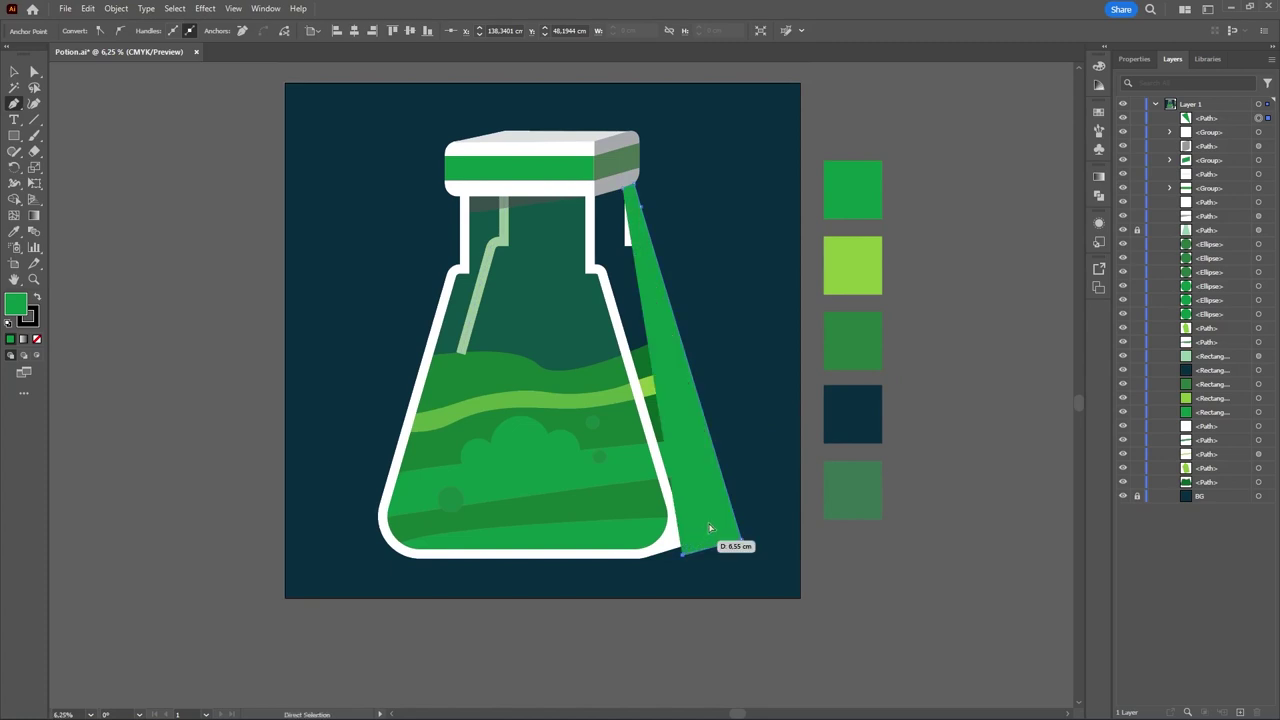
key(ctrl+z)
key(ctrl+z)
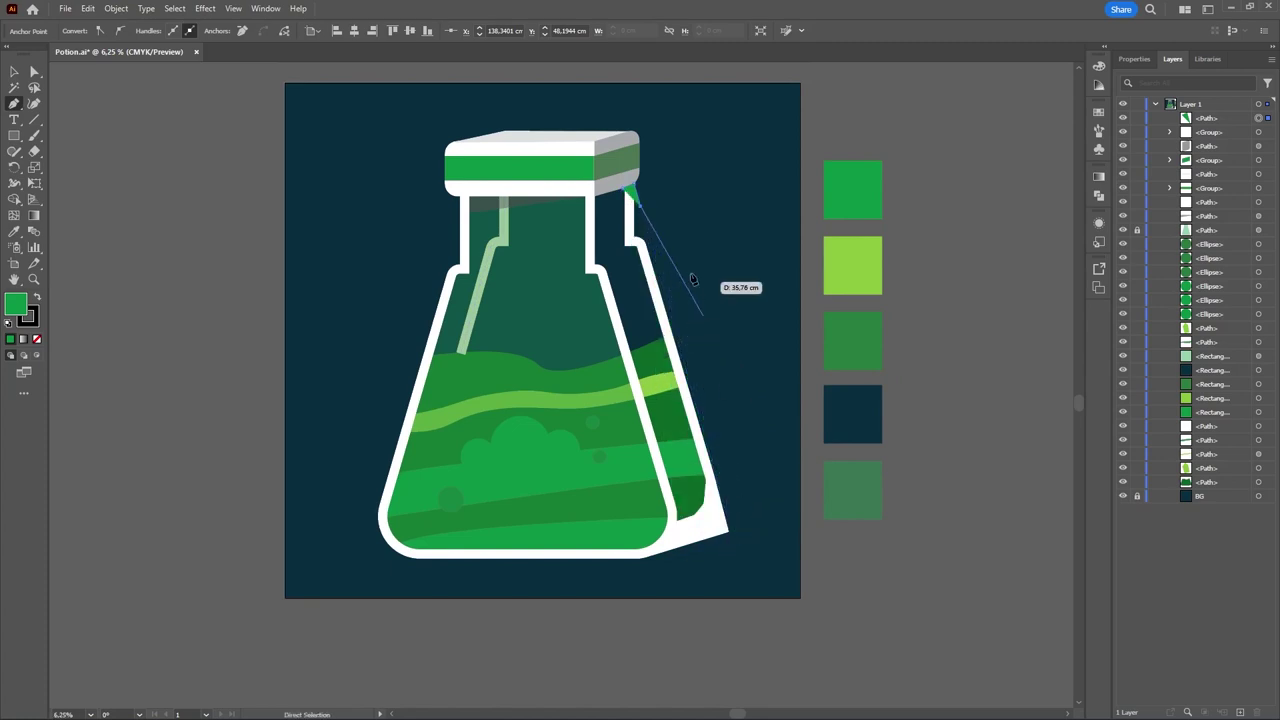
drag(689, 257, 697, 380)
scroll(677, 308, up, 5)
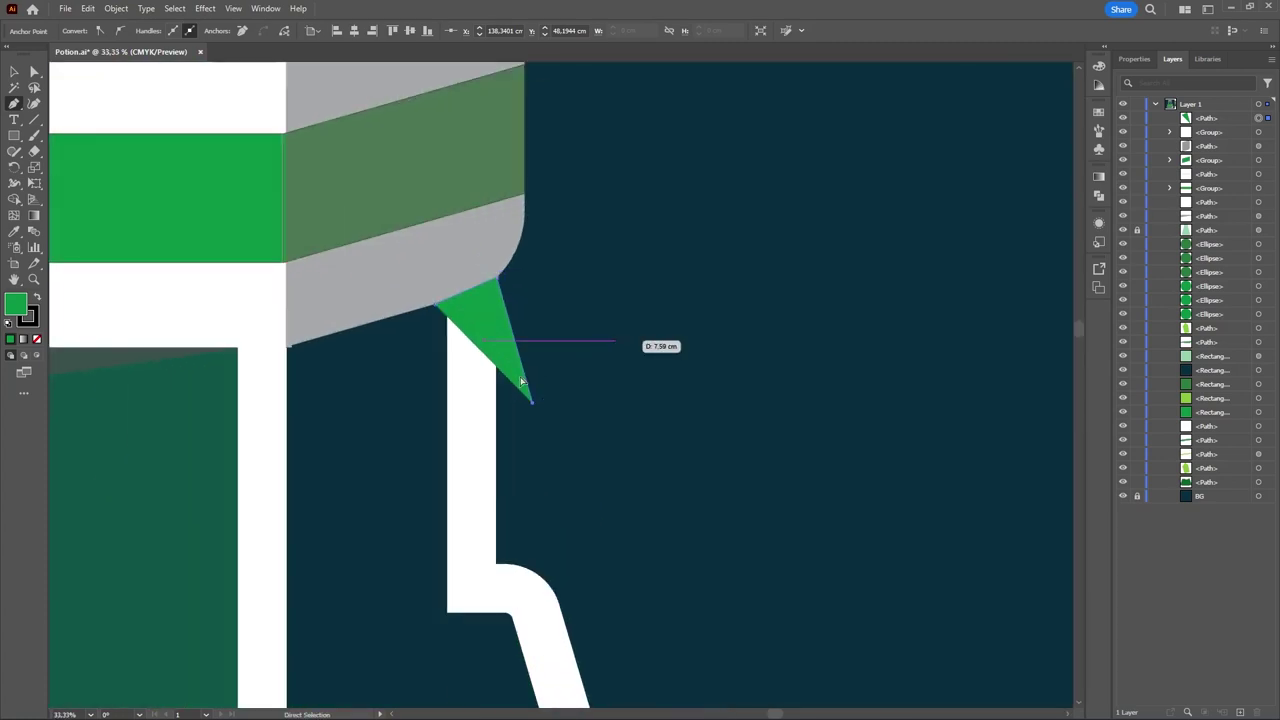
key(ctrl+z)
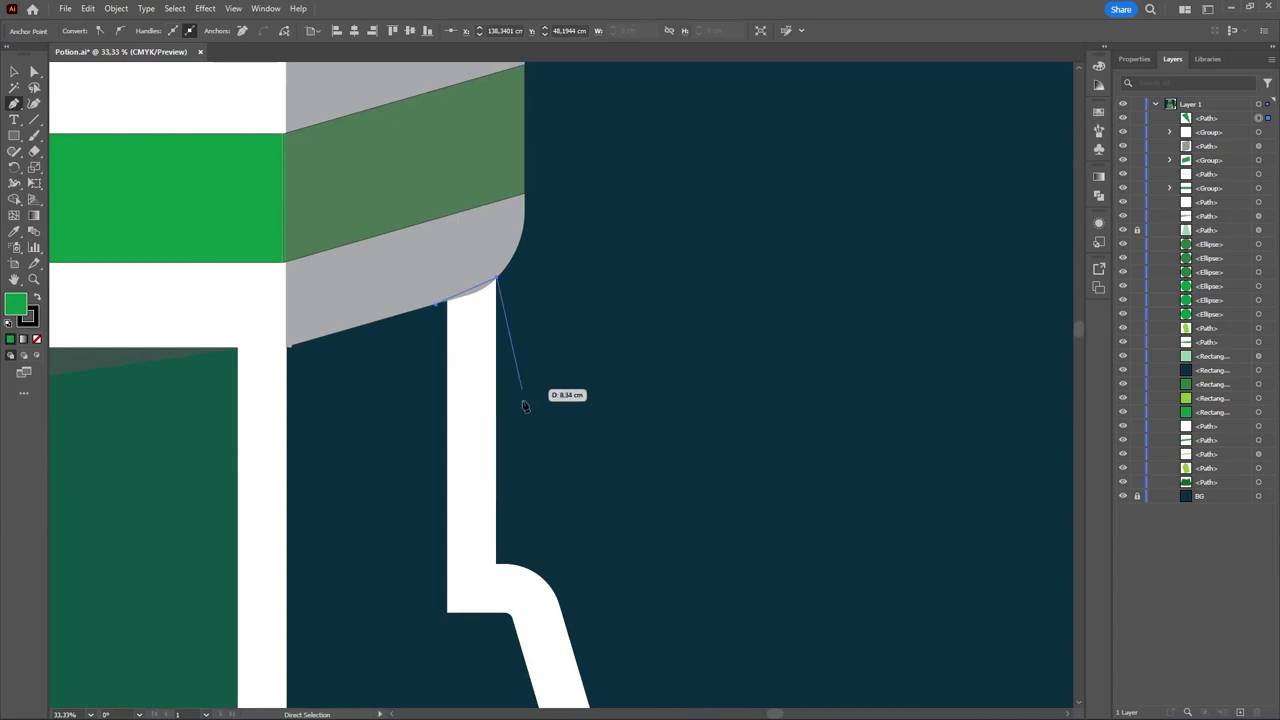
- Continue the path down the outer edge of the back neck outline and curve it around the shoulder
click(496, 563)
scroll(518, 454, down, 2)
scroll(518, 454, down, 2)
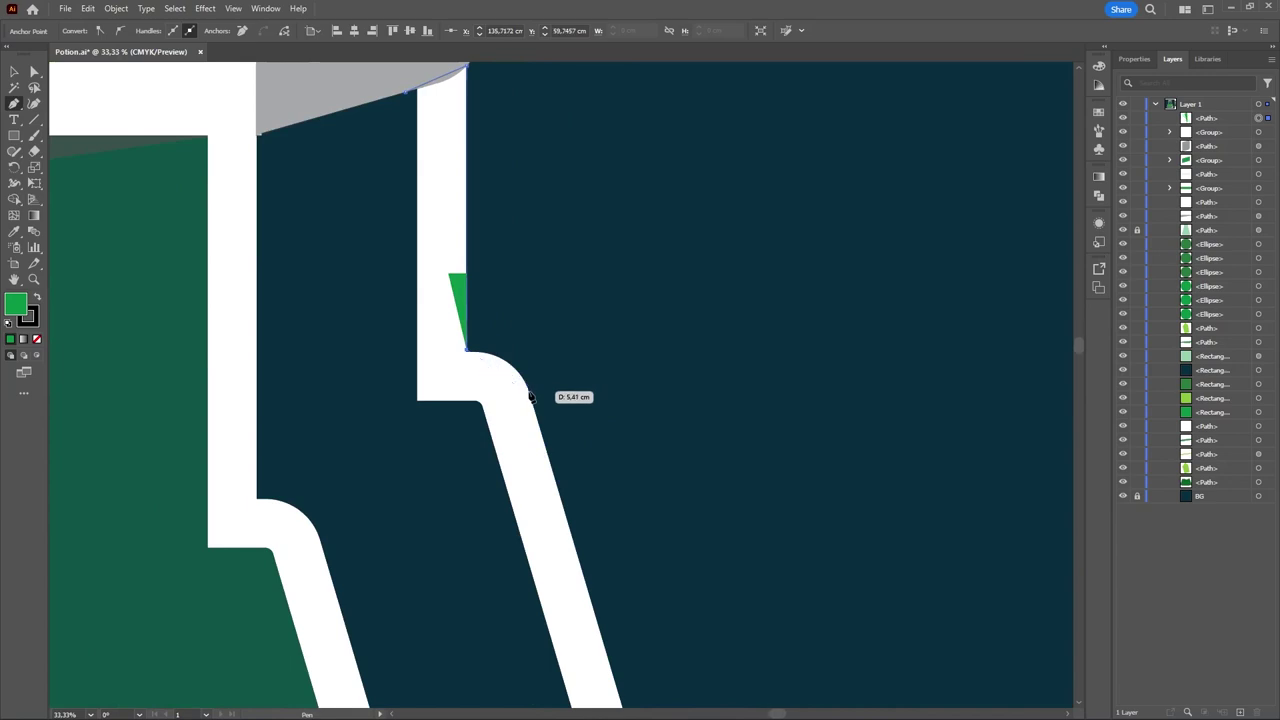
drag(528, 391, 541, 438)
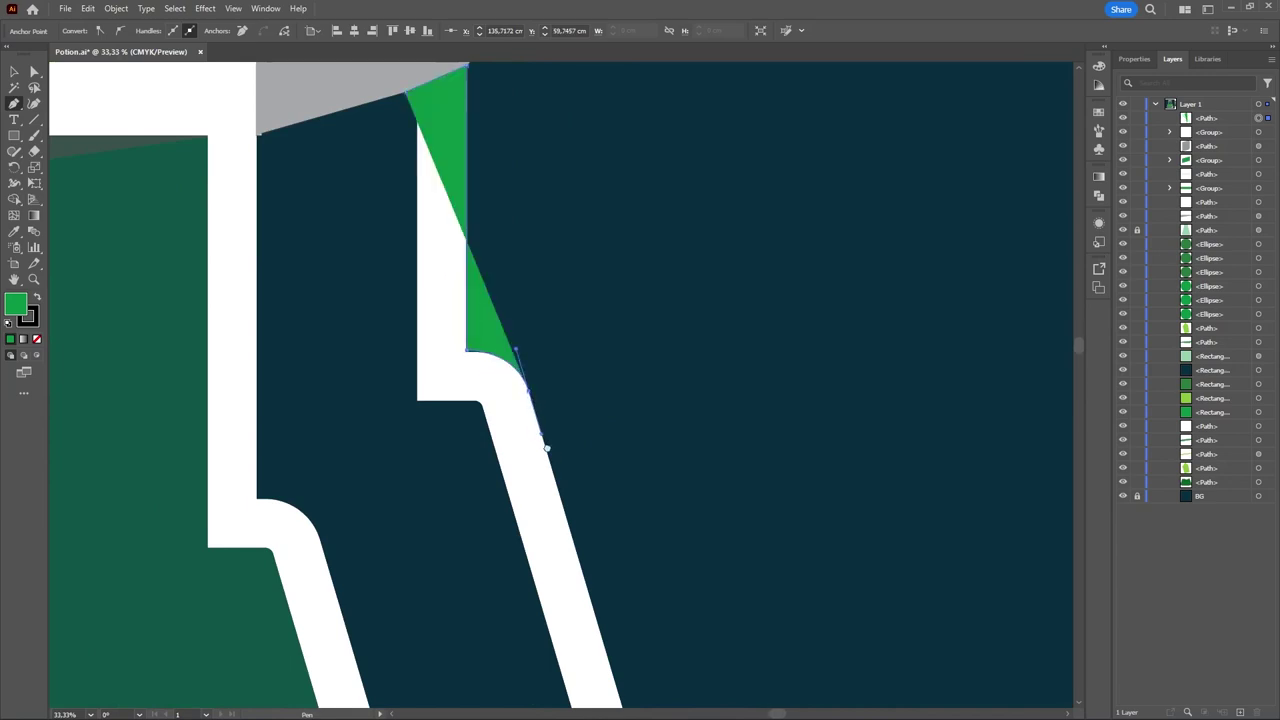
- Extend the path down the back outline's slanted outer edge to its lower corner and partway along the flask's bottom edge
scroll(523, 349, down, 3)
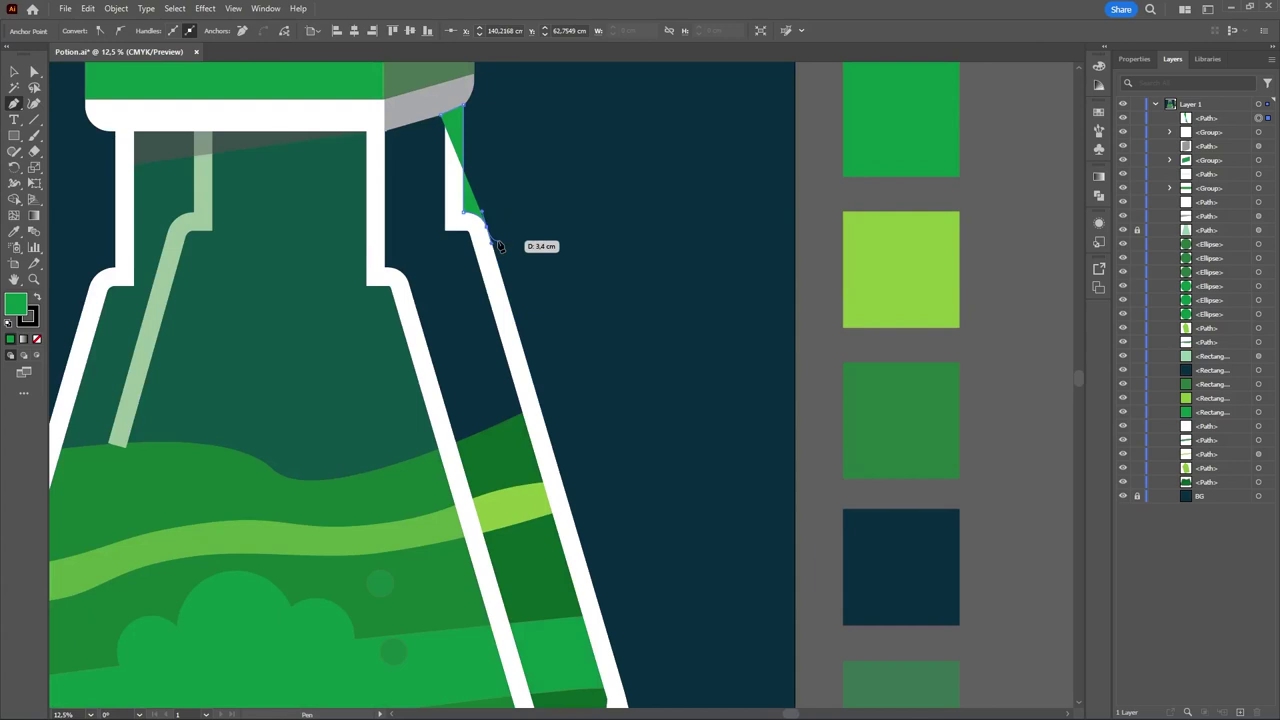
drag(571, 357, 472, 198)
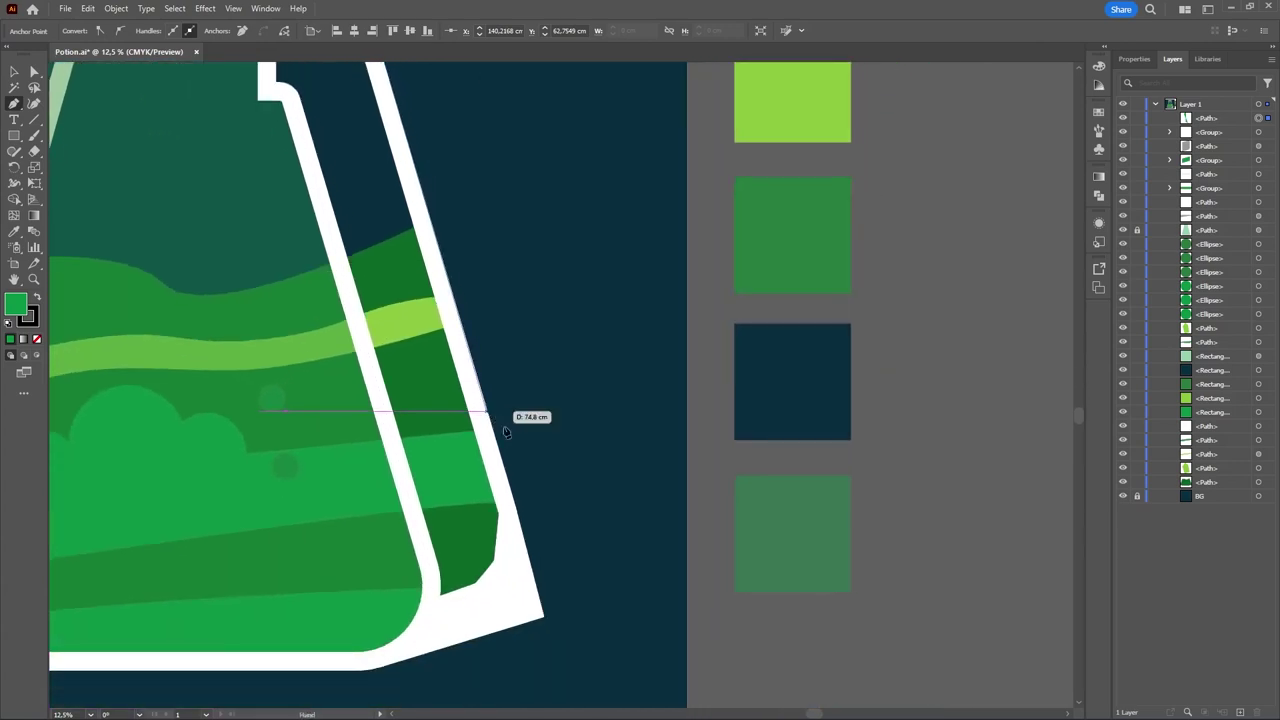
click(515, 511)
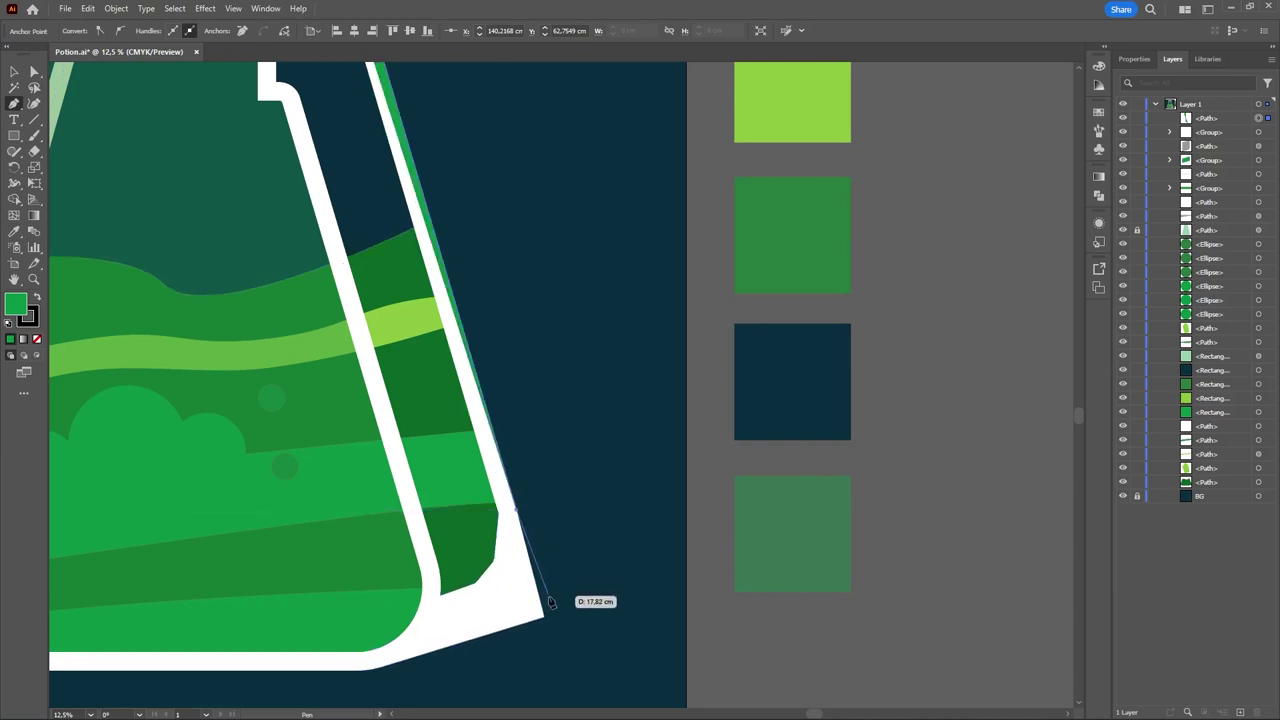
click(542, 614)
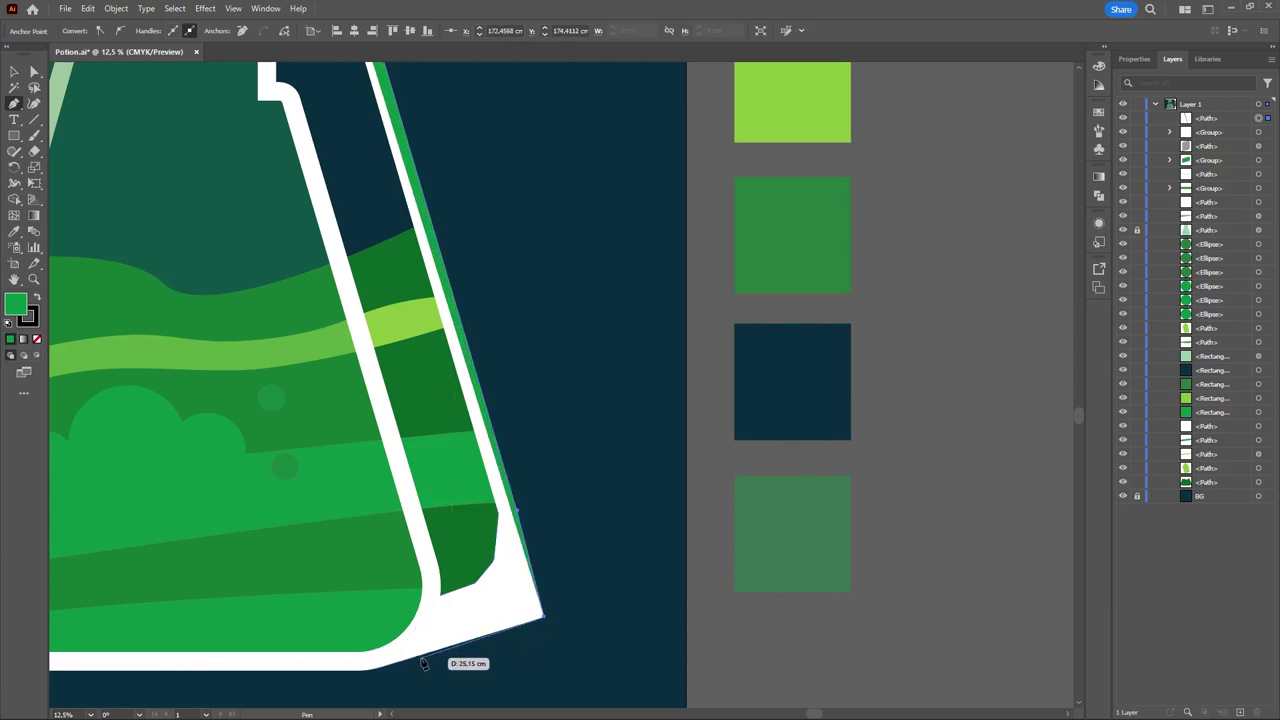
click(437, 652)
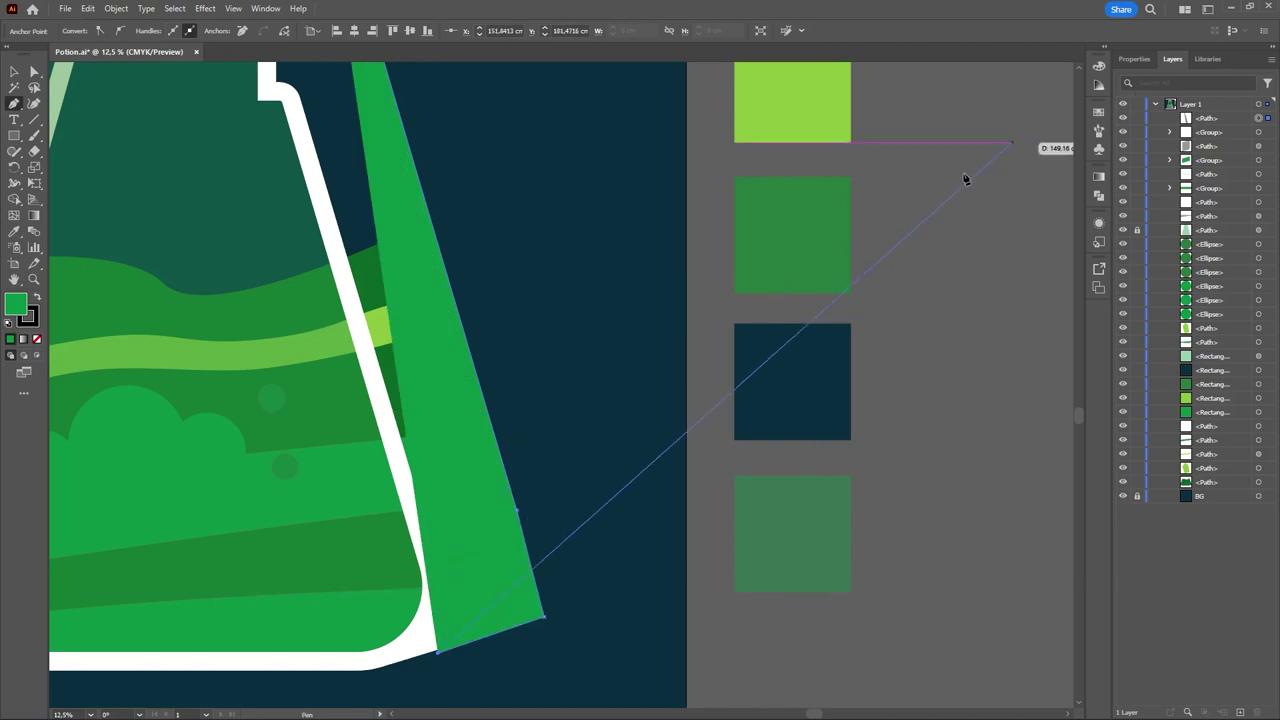
- Set the unfinished path's fill to None so the artwork beneath it can be traced
key(v)
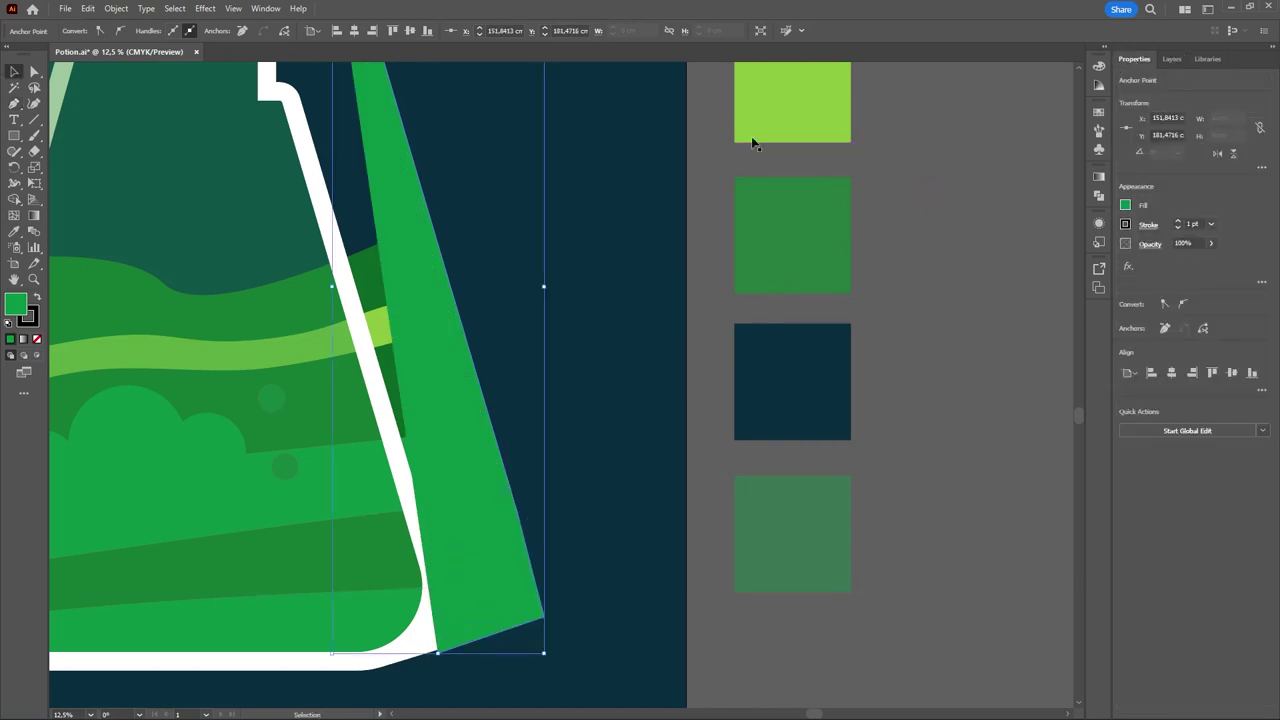
click(1124, 206)
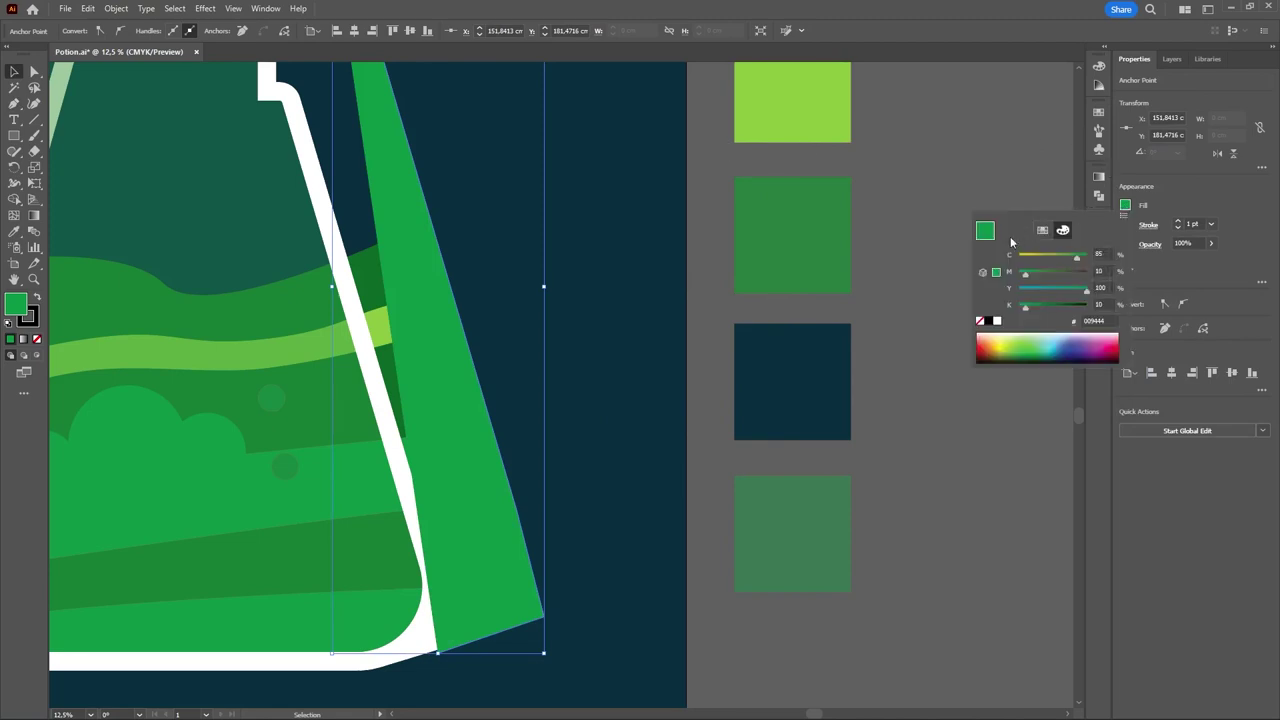
click(1043, 234)
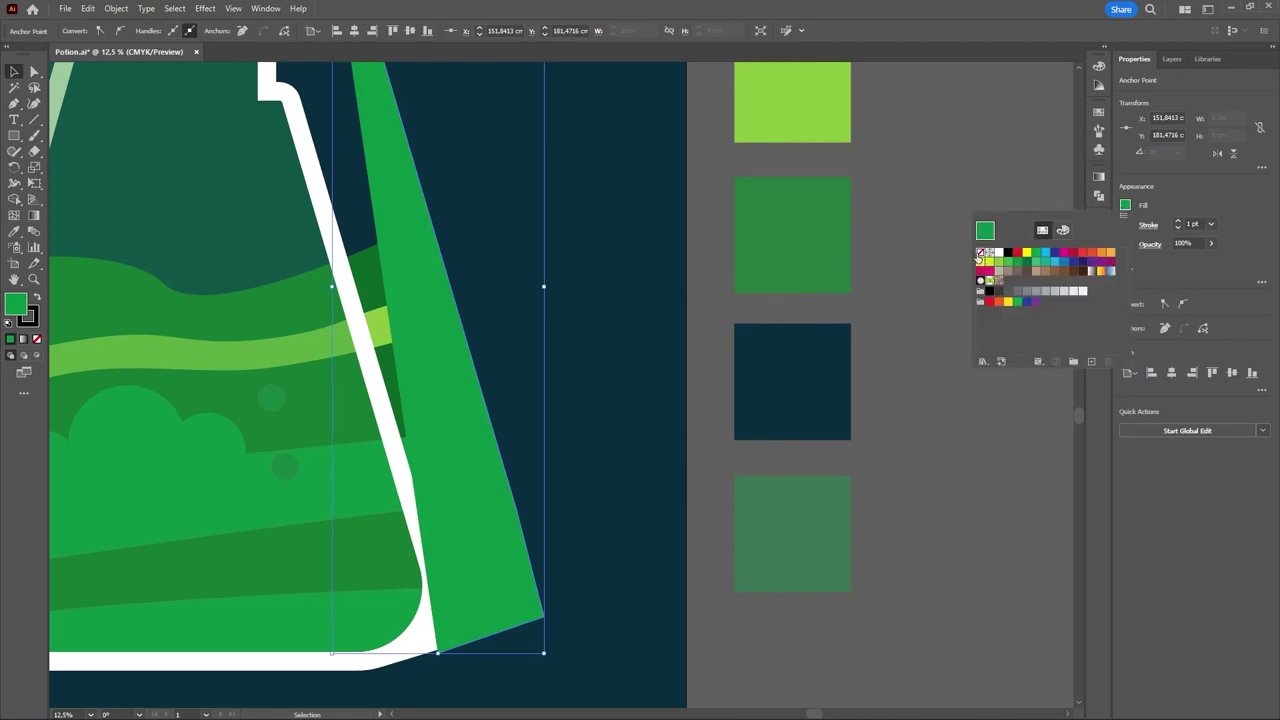
click(980, 254)
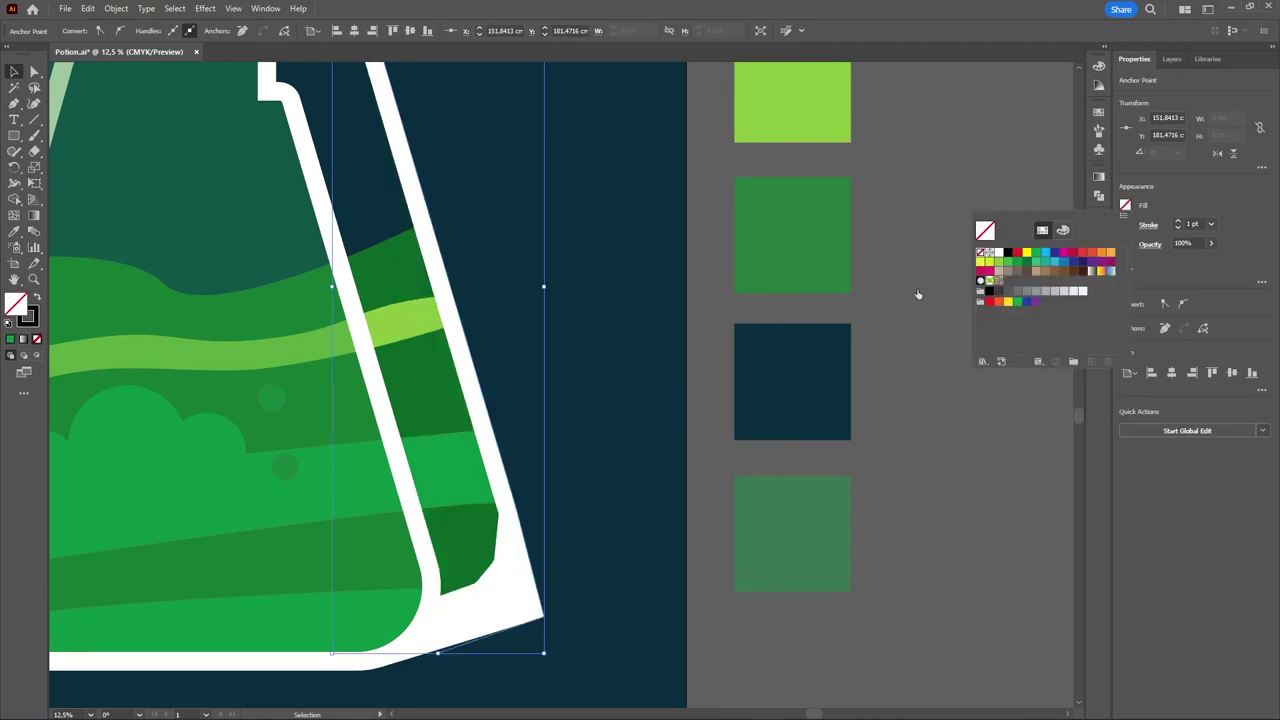
click(578, 515)
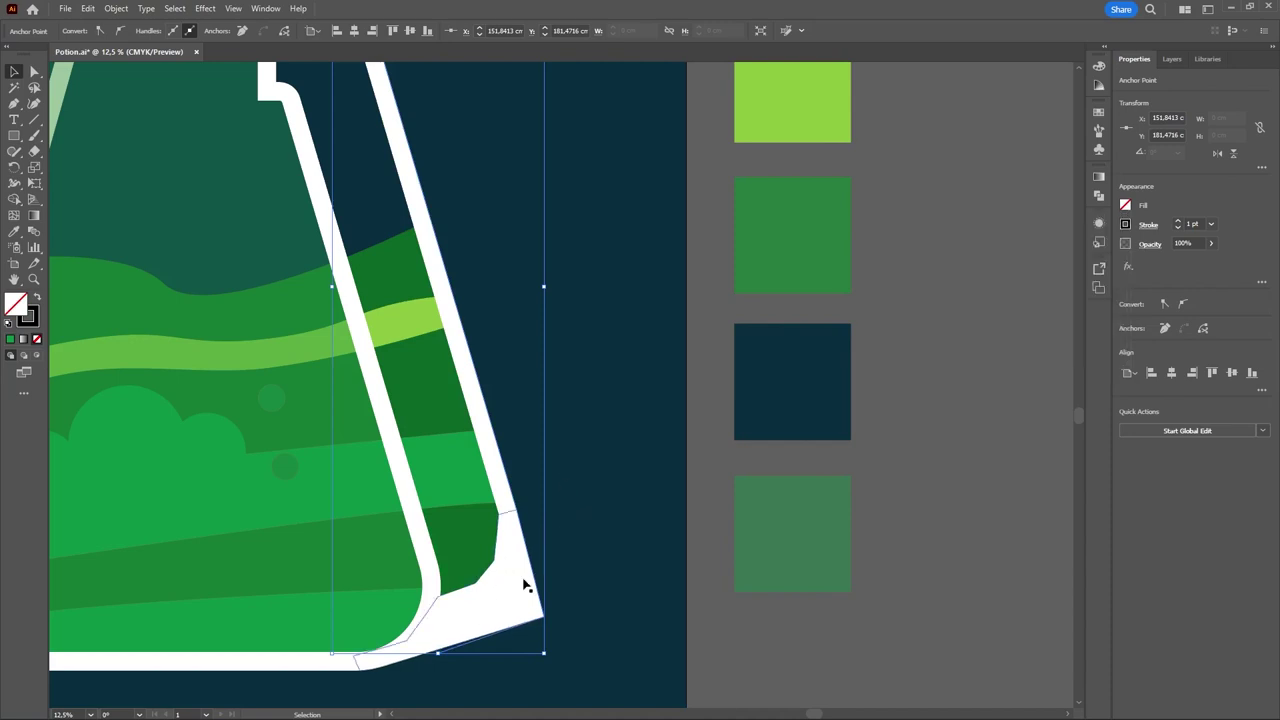
- Move the path's last anchor point up onto the white outline's slanted bottom edge
key(p)
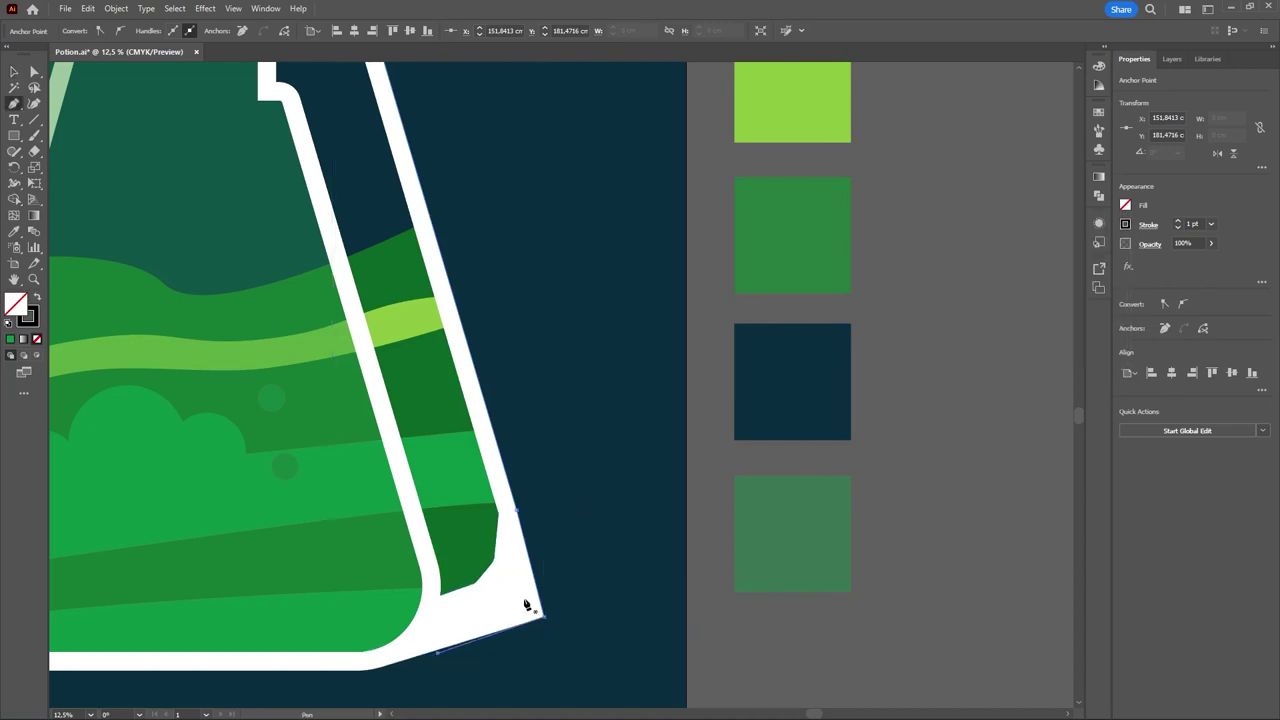
scroll(445, 682, up, 3)
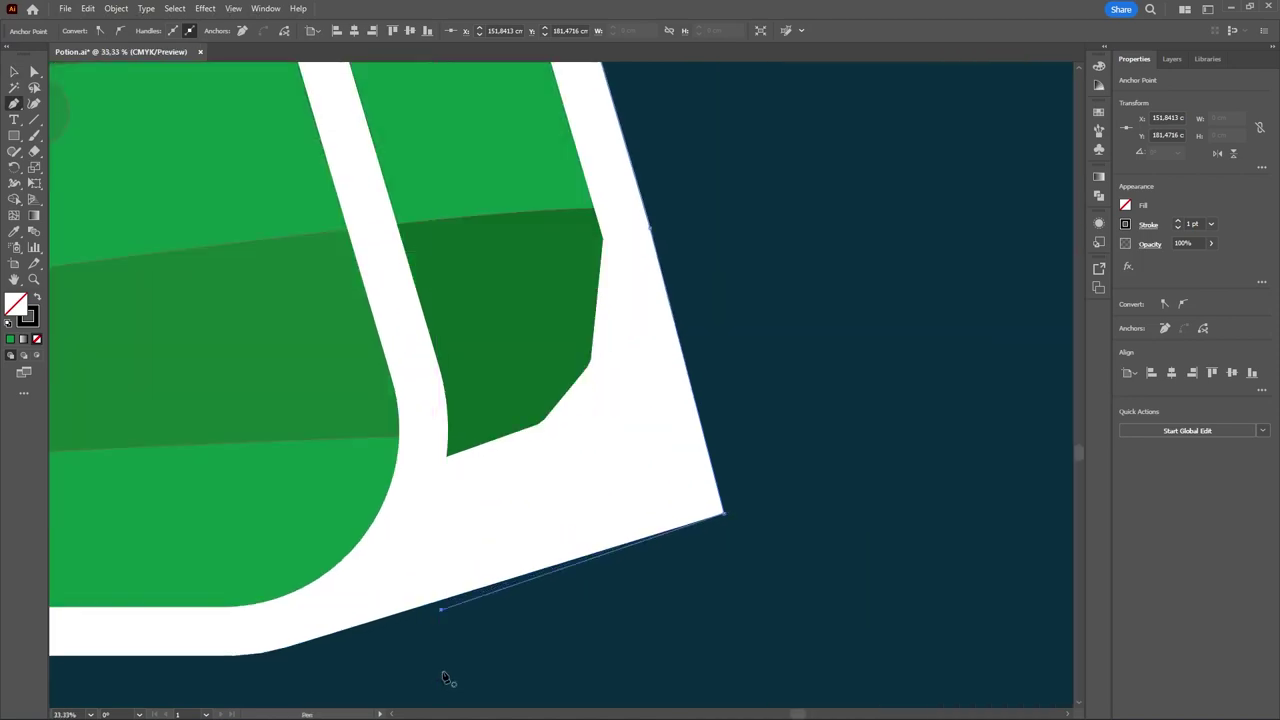
scroll(445, 680, up, 1)
key(a)
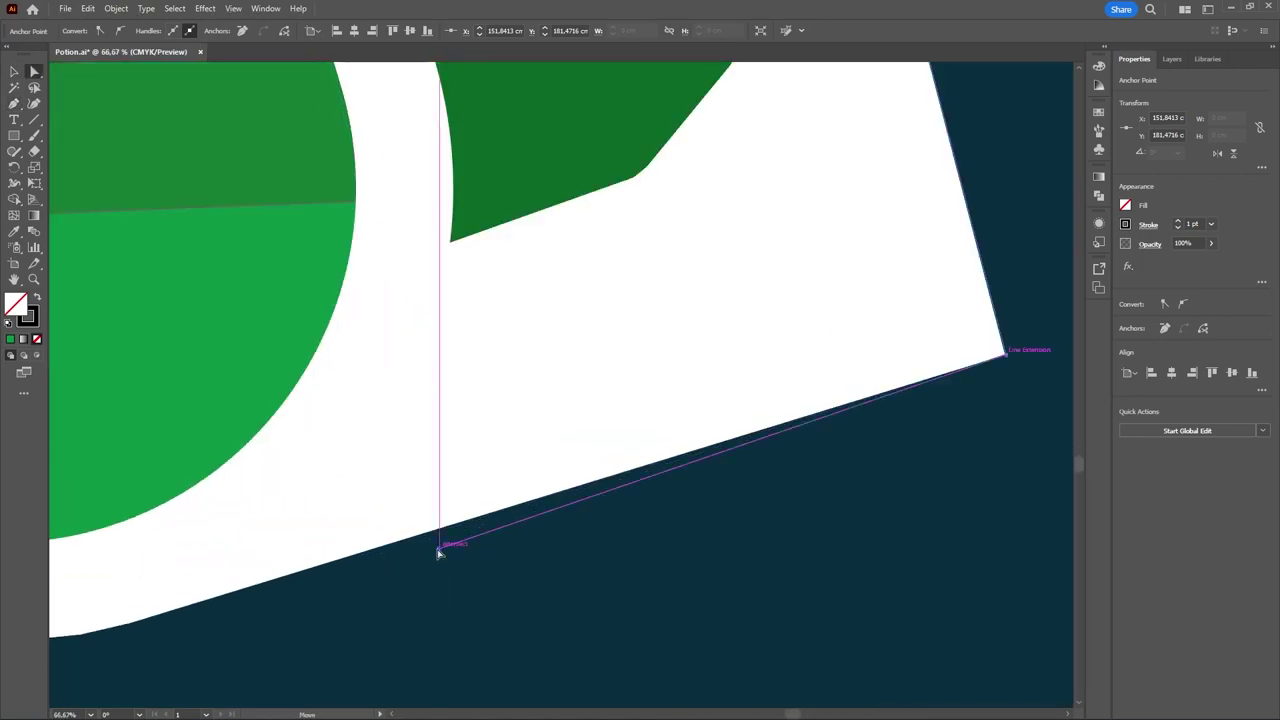
click(439, 552)
mouse_move(439, 552)
mouse_down()
mouse_move(432, 535)
mouse_move(451, 537)
mouse_up()
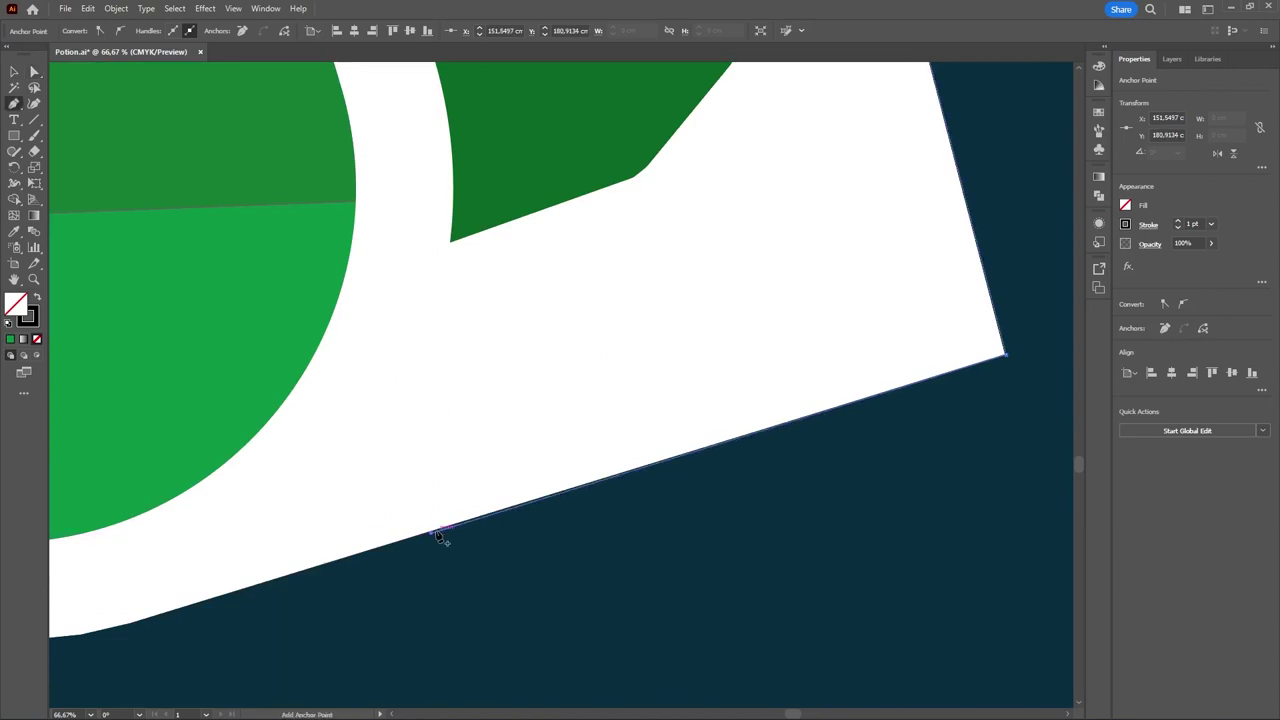
- Resume the path from its last anchor up to the dark liquid's lower corner and curve it along the front outline's rounded edge
key(p)
click(432, 531)
click(451, 240)
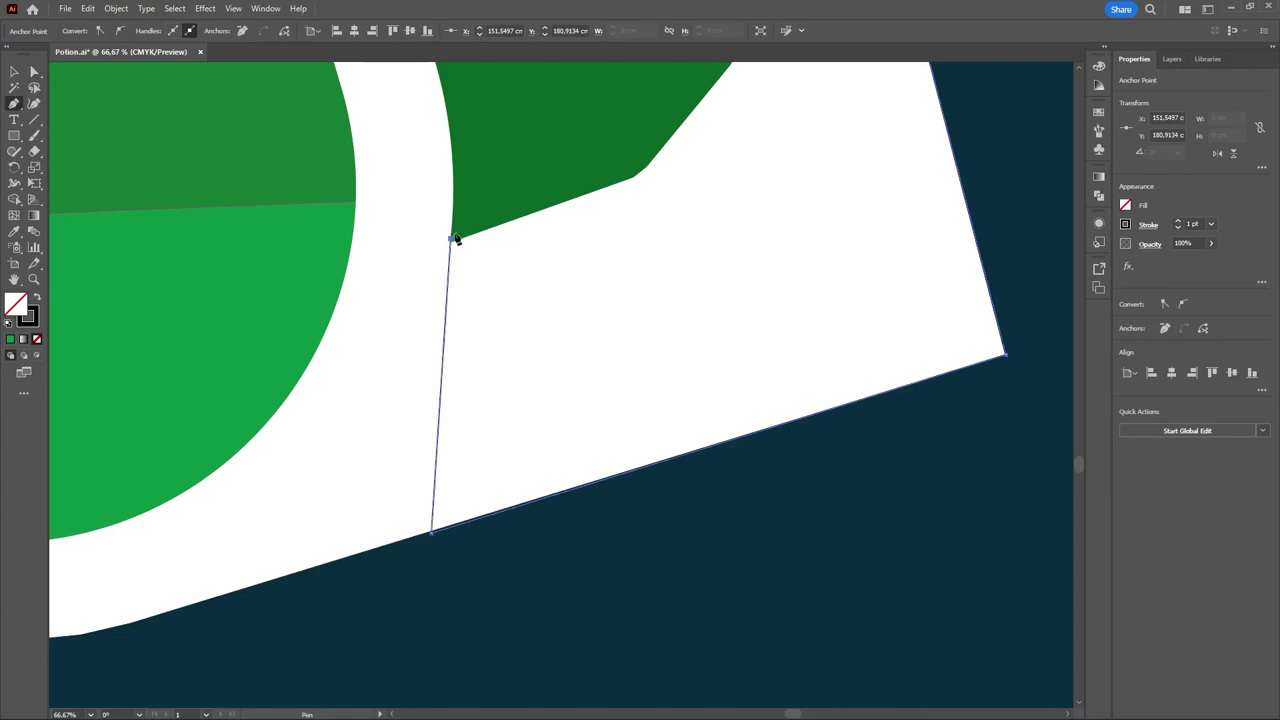
scroll(460, 266, up, 4)
scroll(463, 443, down, 3)
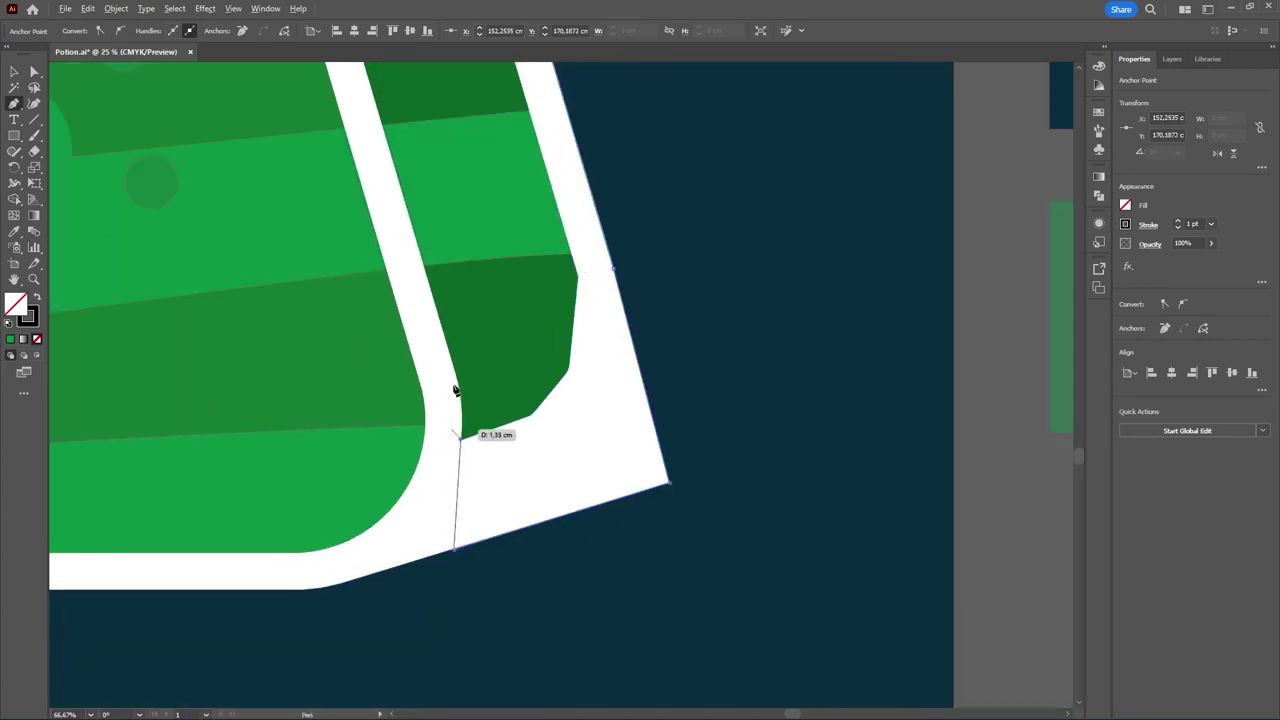
drag(426, 274, 389, 171)
scroll(500, 300, up, 2)
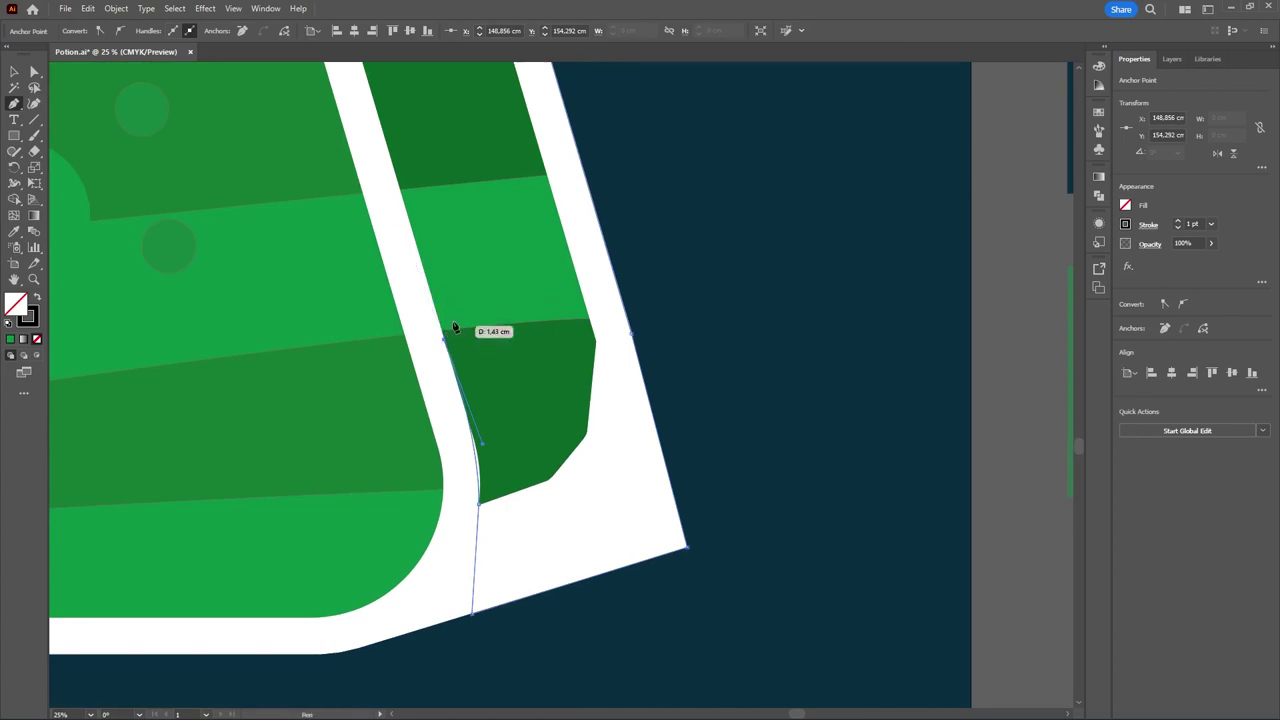
- Continue the path up the front outline to its shoulder and into the neck gap, then close it at the starting anchor below the cap
drag(451, 329, 548, 517)
drag(429, 240, 523, 662)
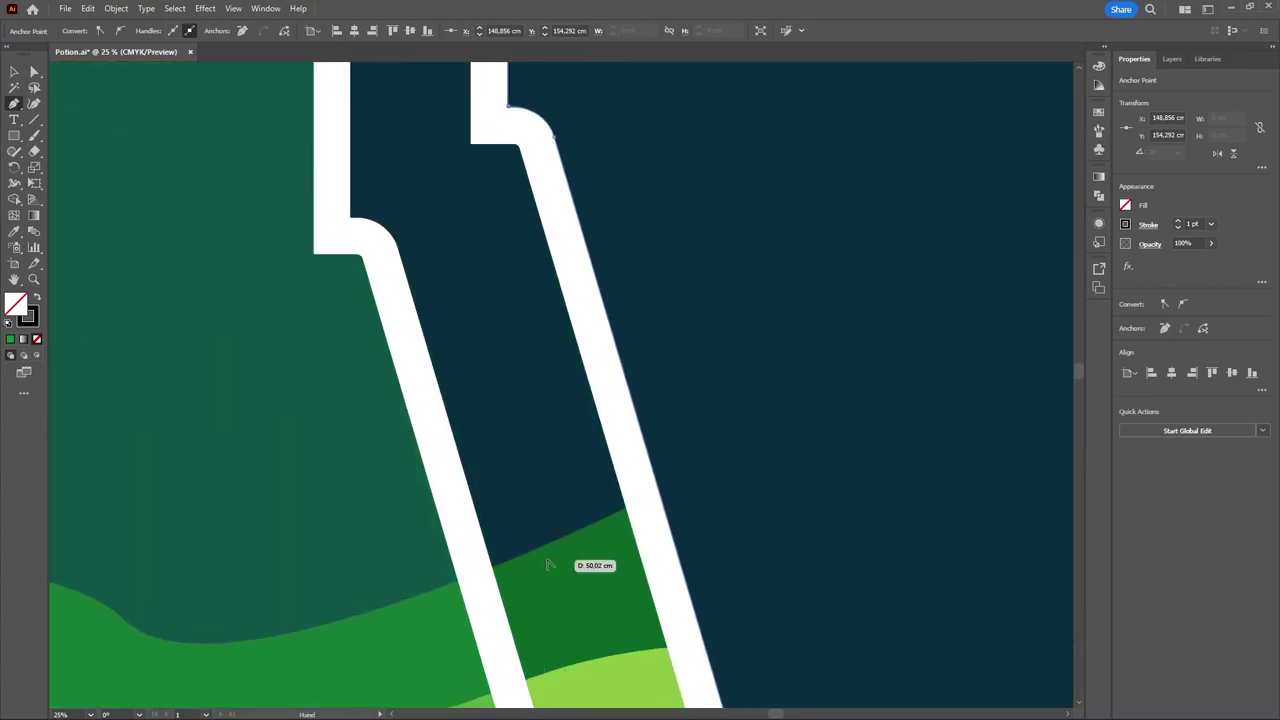
scroll(549, 566, down, 3)
alt+scroll(490, 442, down, 3)
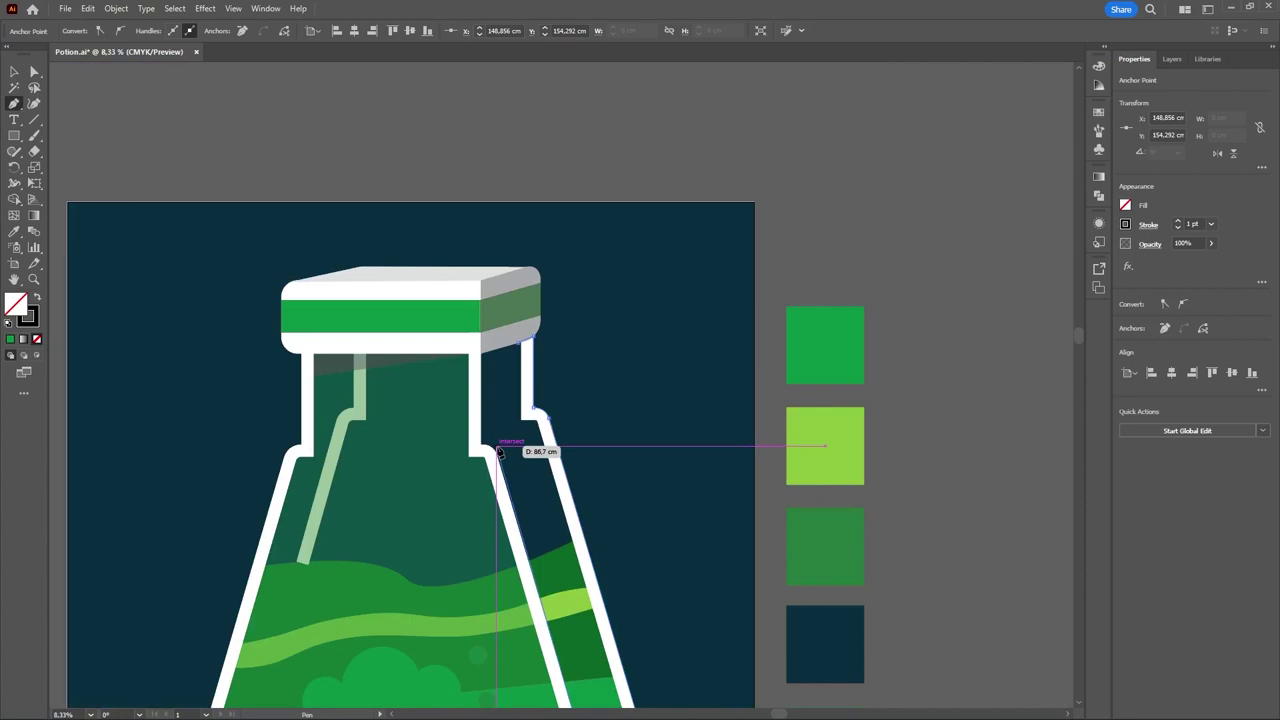
click(499, 452)
click(501, 366)
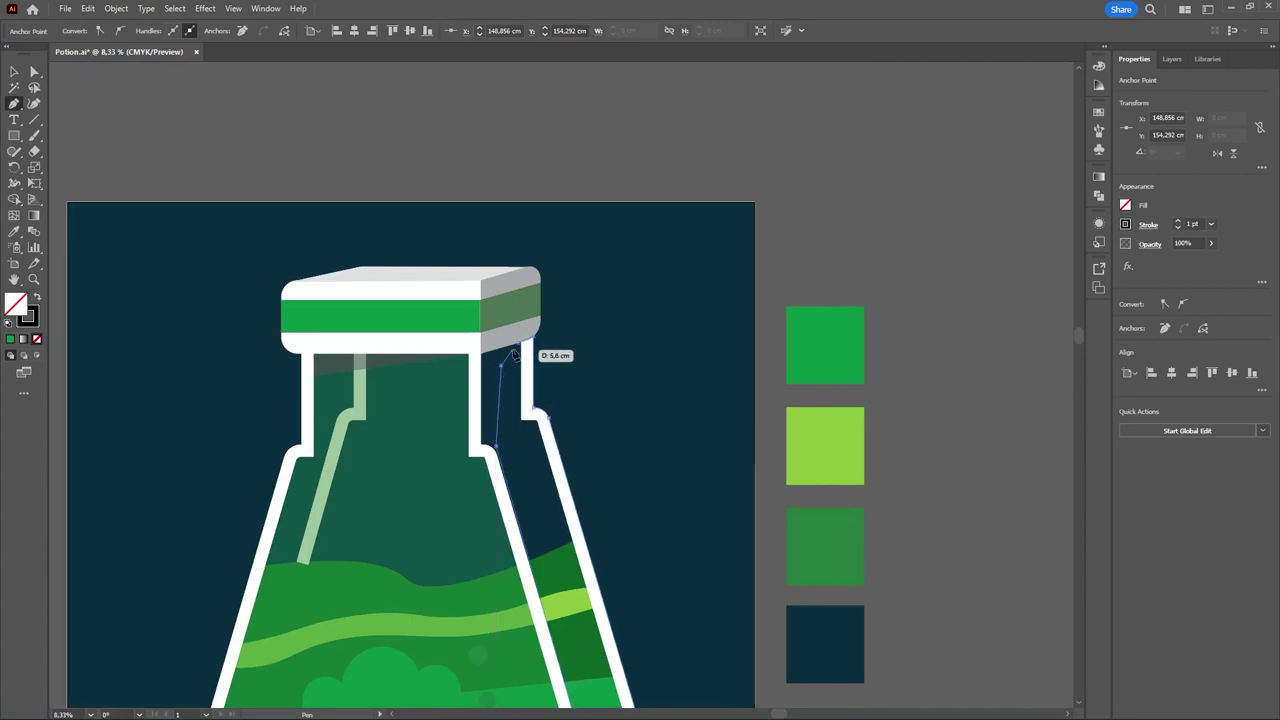
click(518, 343)
key(v)
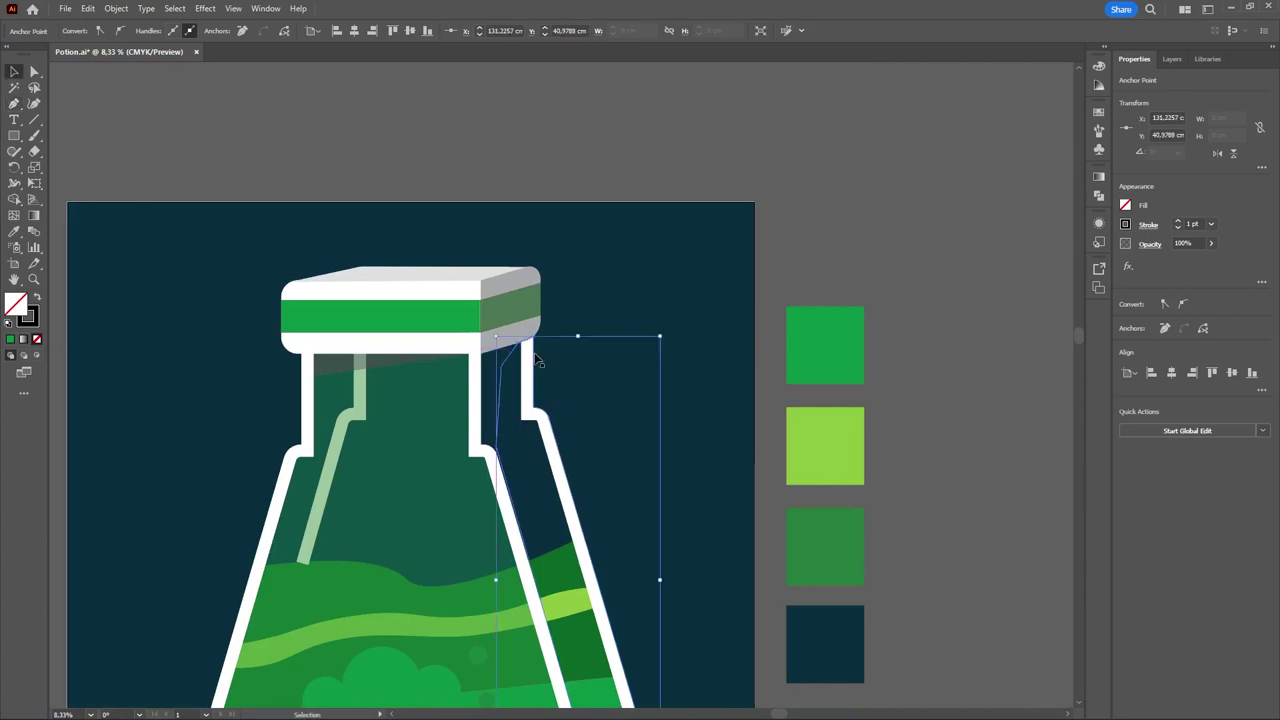
- Fill the closed side shape with black and lower its opacity to 44%, then deselect it
click(1124, 206)
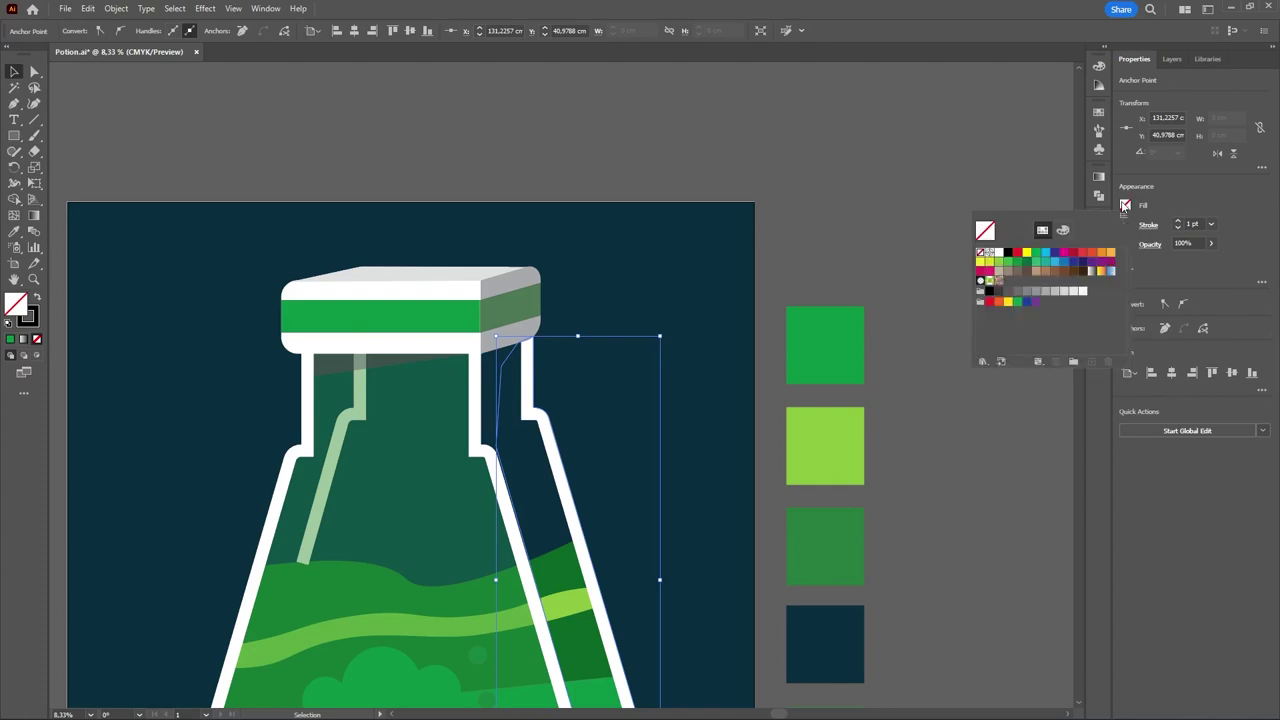
click(1007, 252)
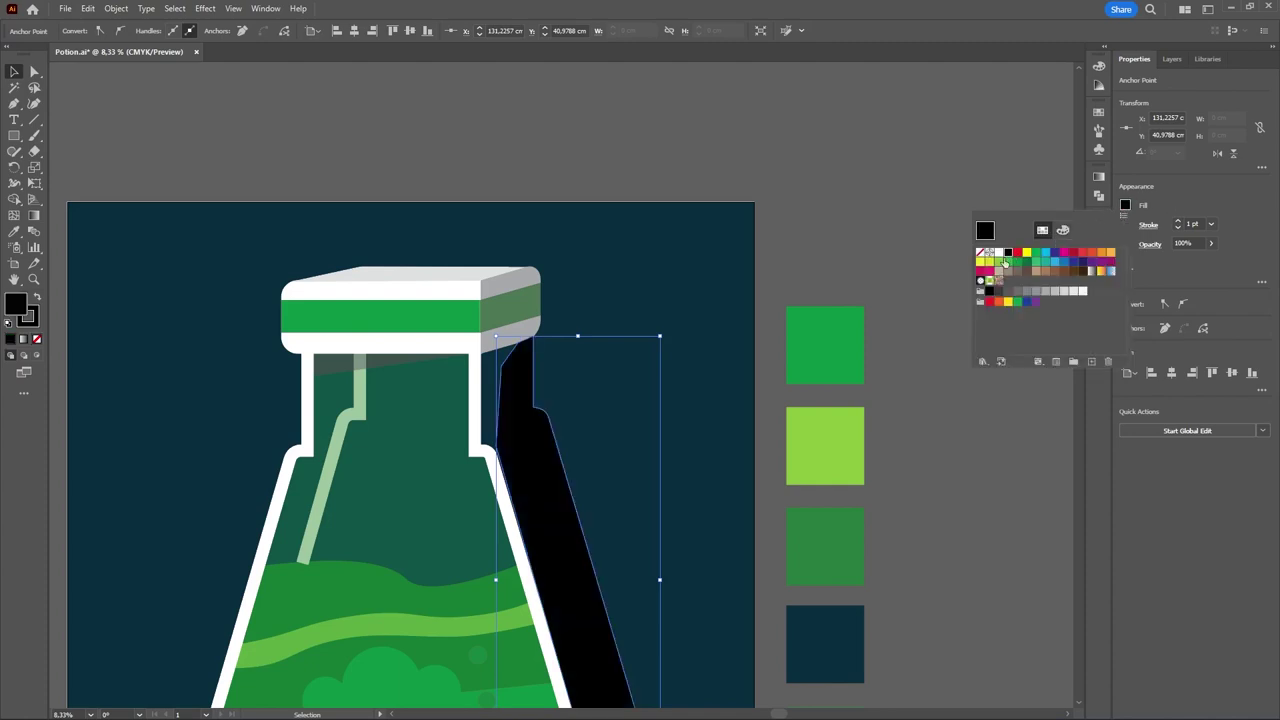
click(1211, 245)
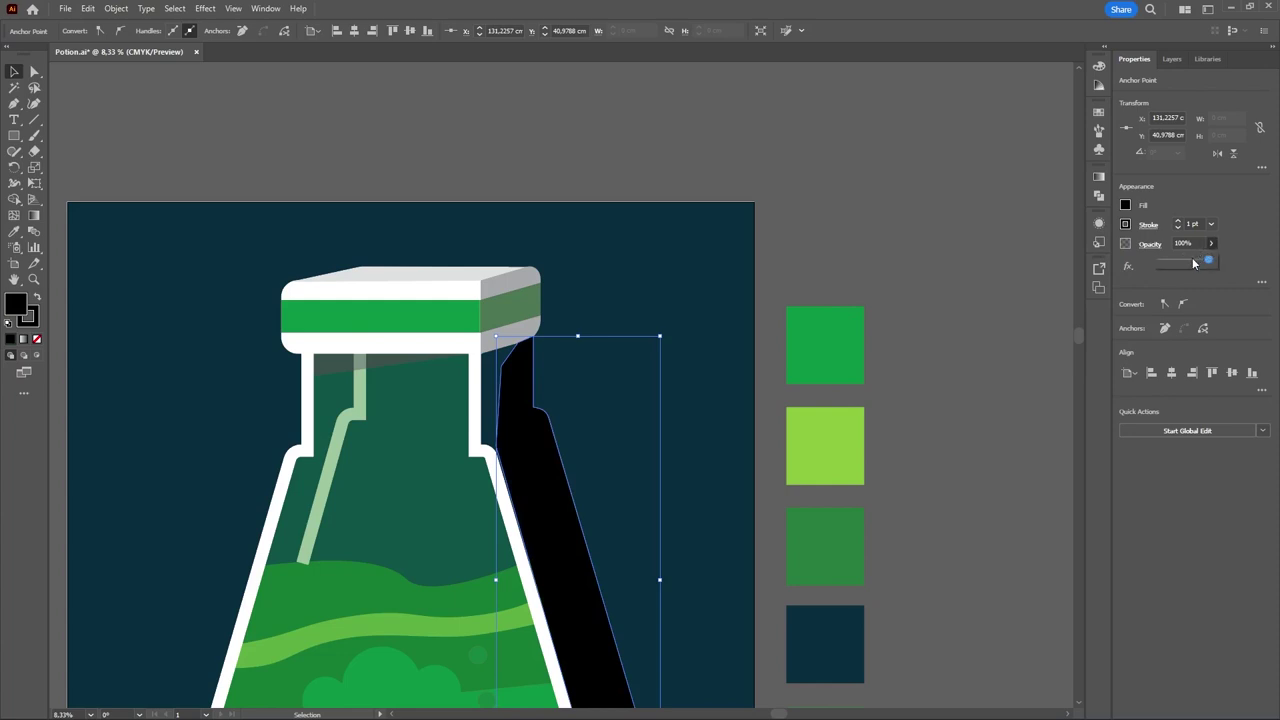
drag(1193, 263, 1184, 267)
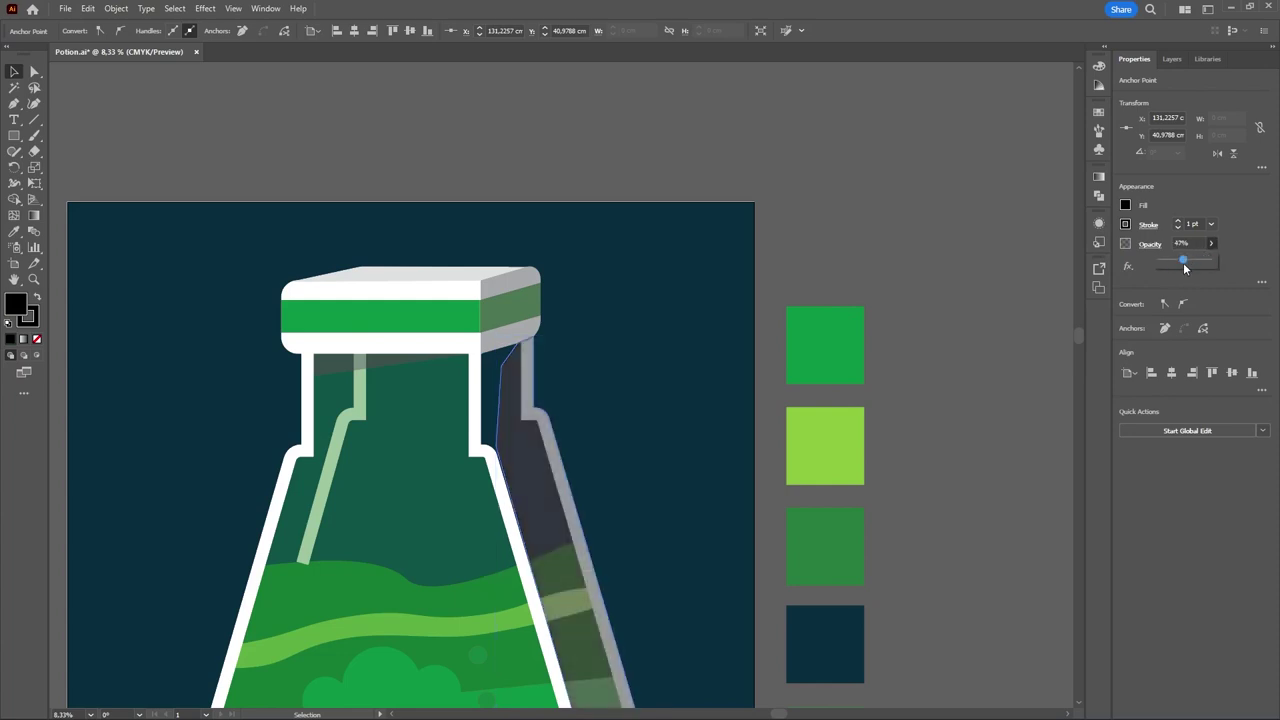
click(697, 507)
drag(699, 364, 744, 362)
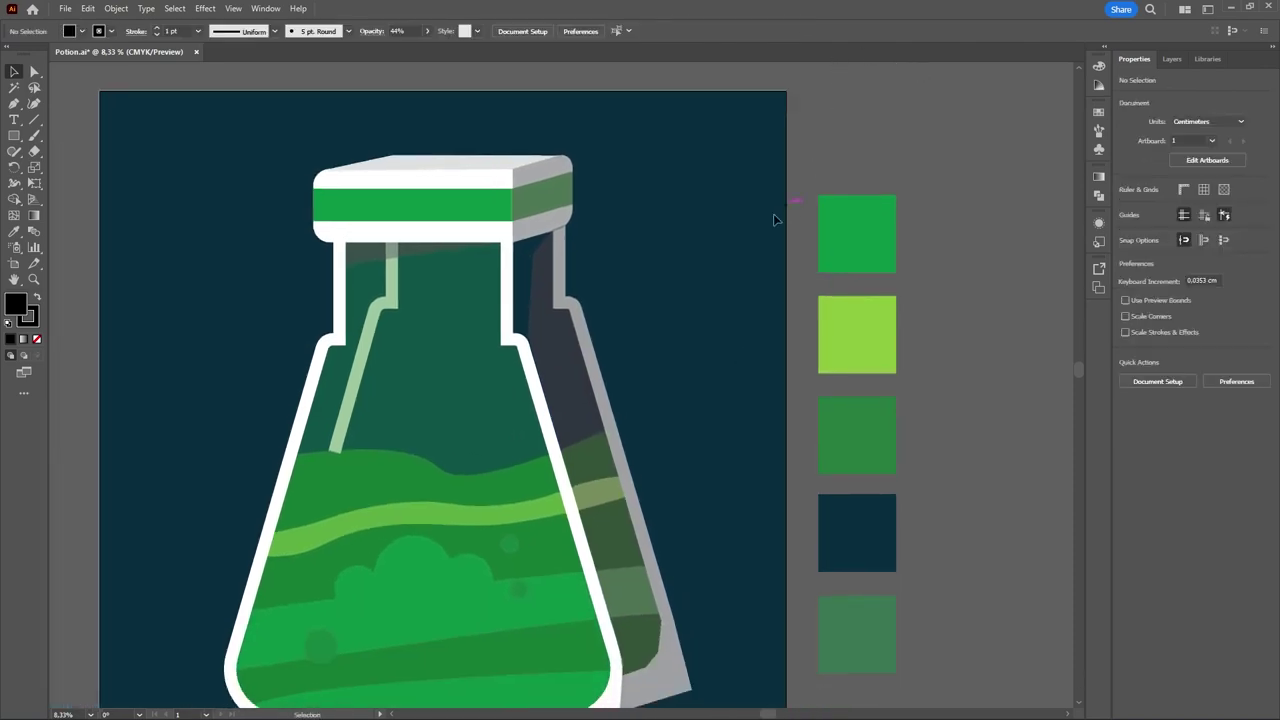
- Move the side shape's anchor near the shoulder onto the rounded edge of the white front outline
scroll(651, 357, up, 1)
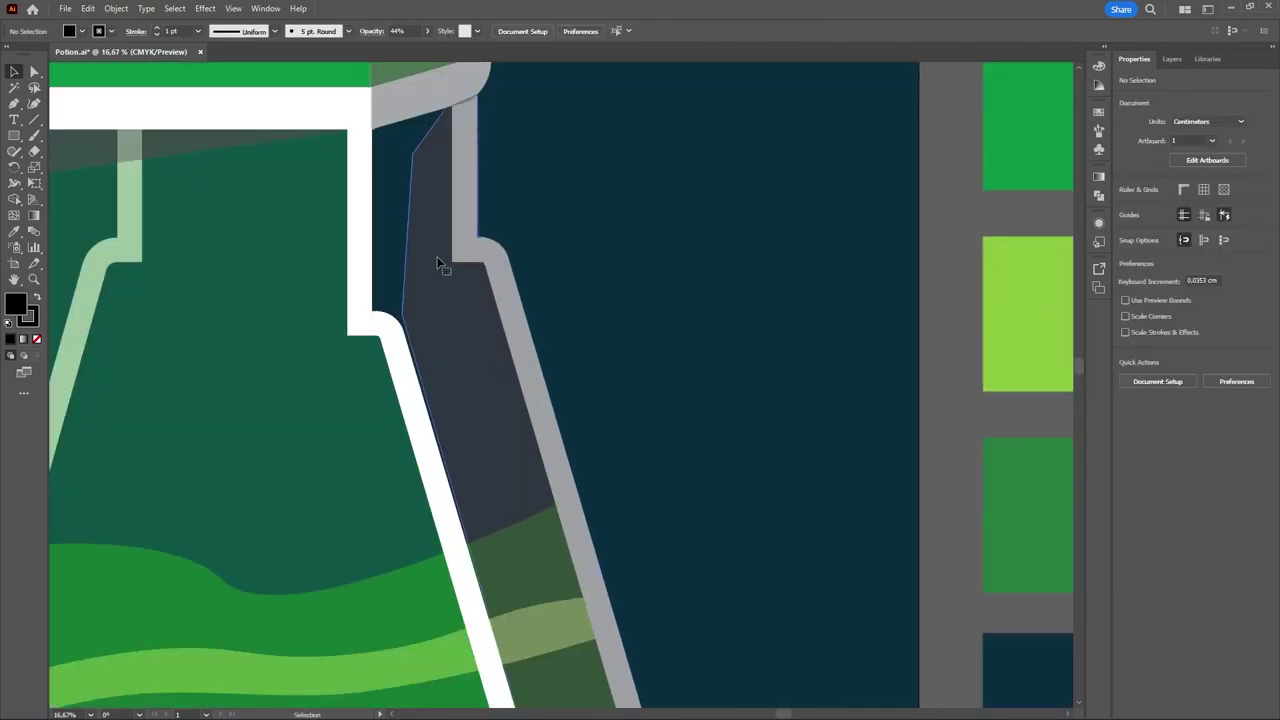
click(443, 266)
drag(482, 247, 616, 378)
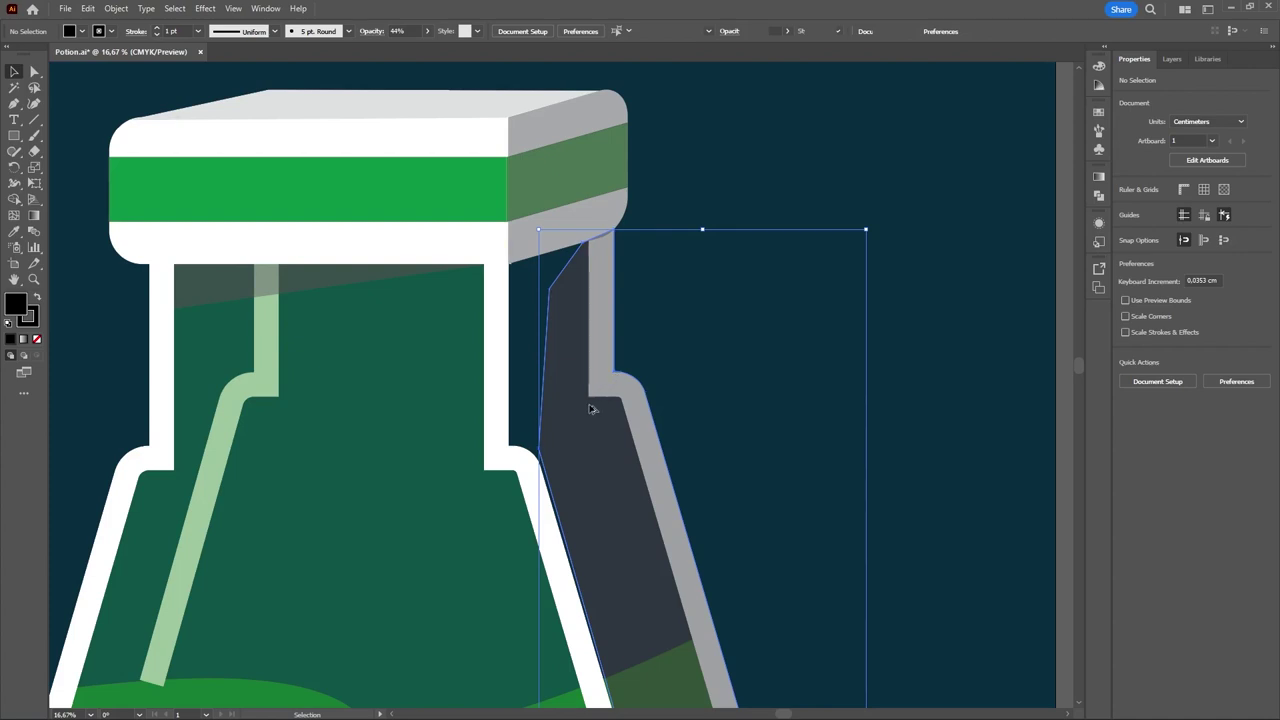
scroll(591, 409, up, 4)
click(580, 420)
drag(494, 483, 537, 395)
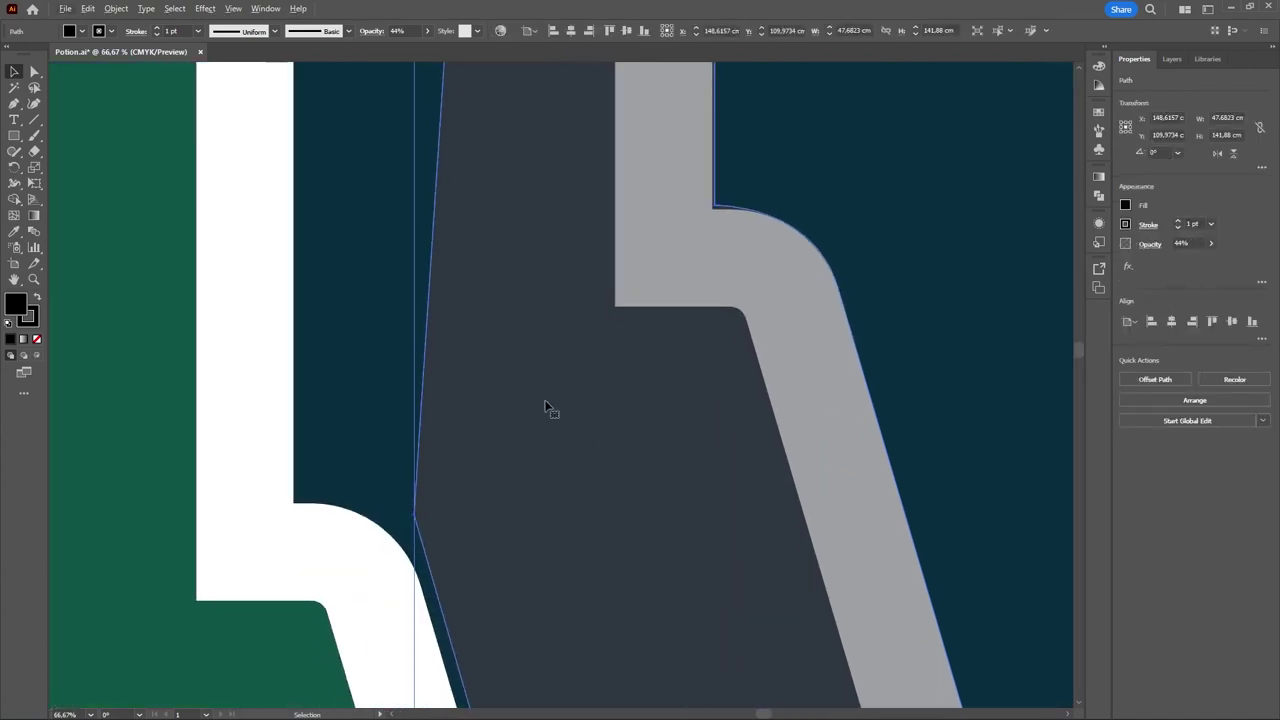
key(a)
drag(427, 522, 385, 524)
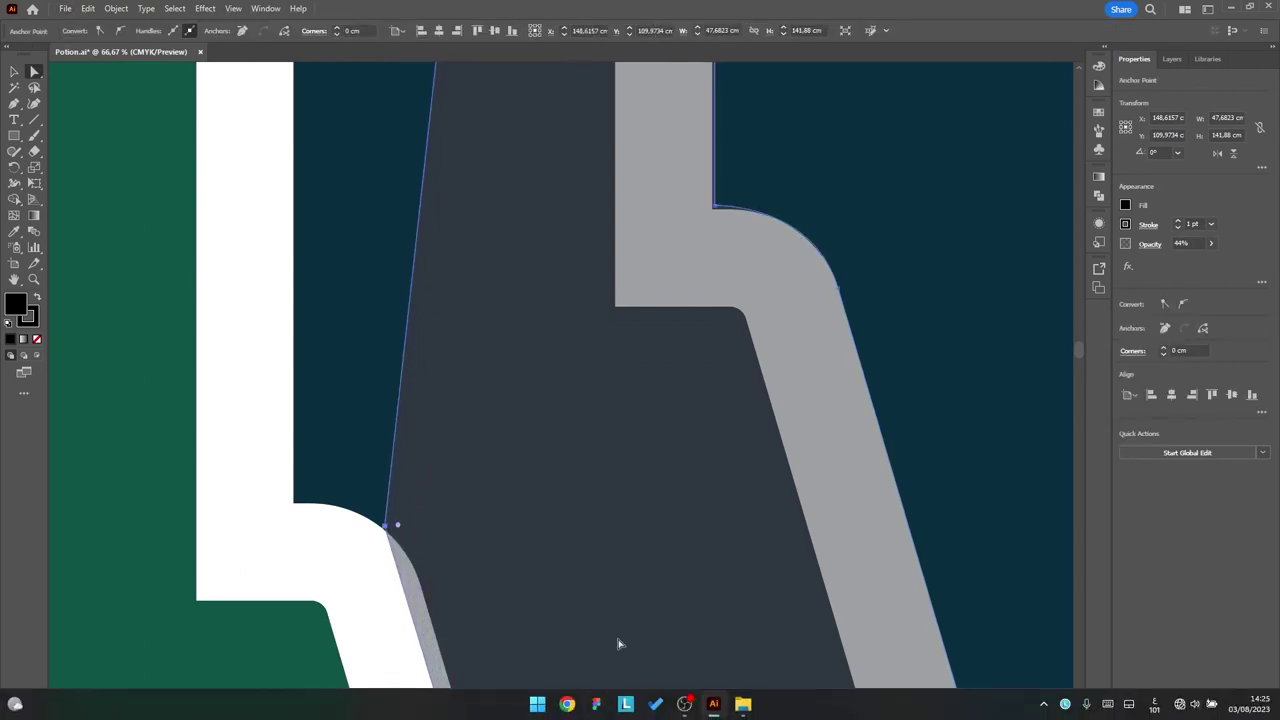
scroll(574, 403, down, 5)
scroll(574, 403, right, 1)
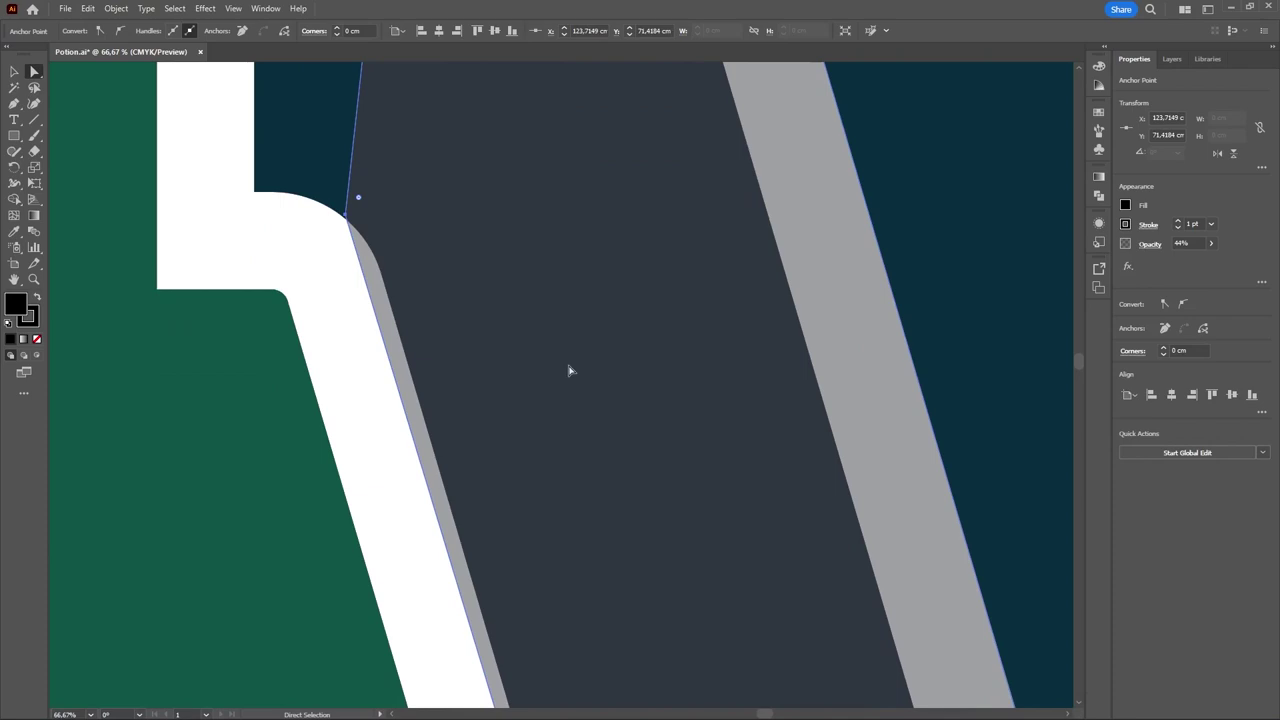
key(super)
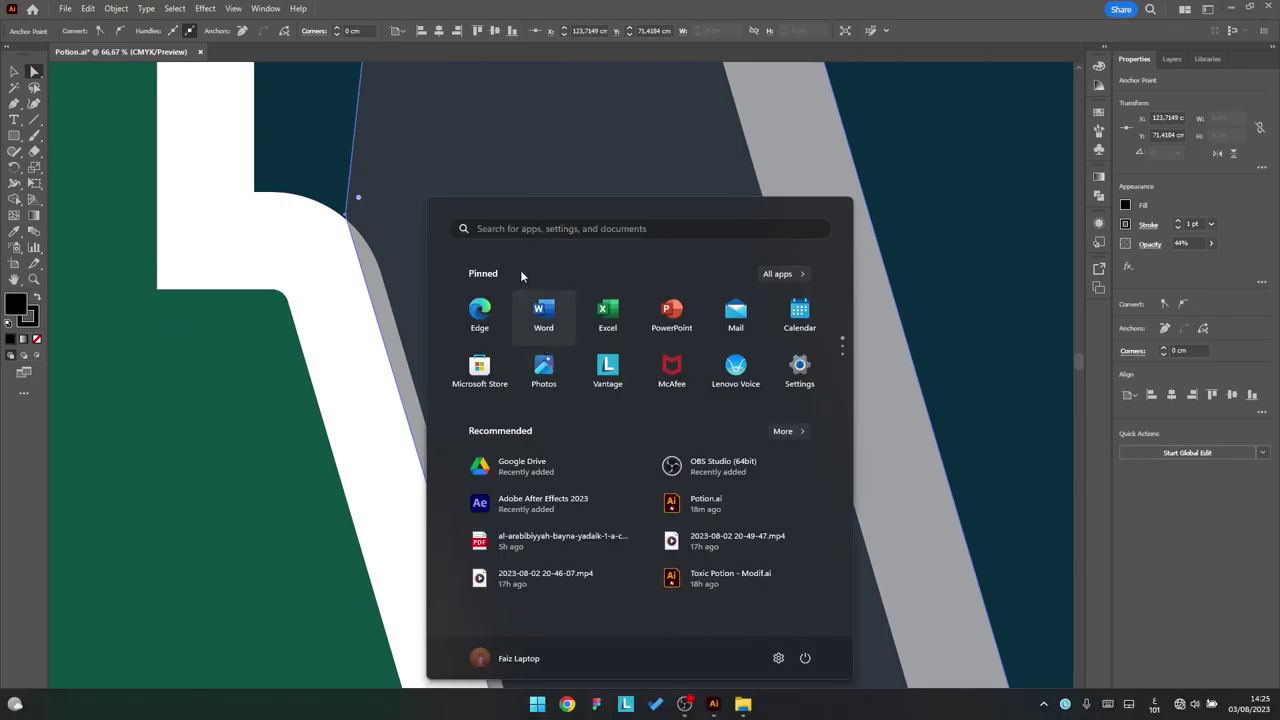
key(super)
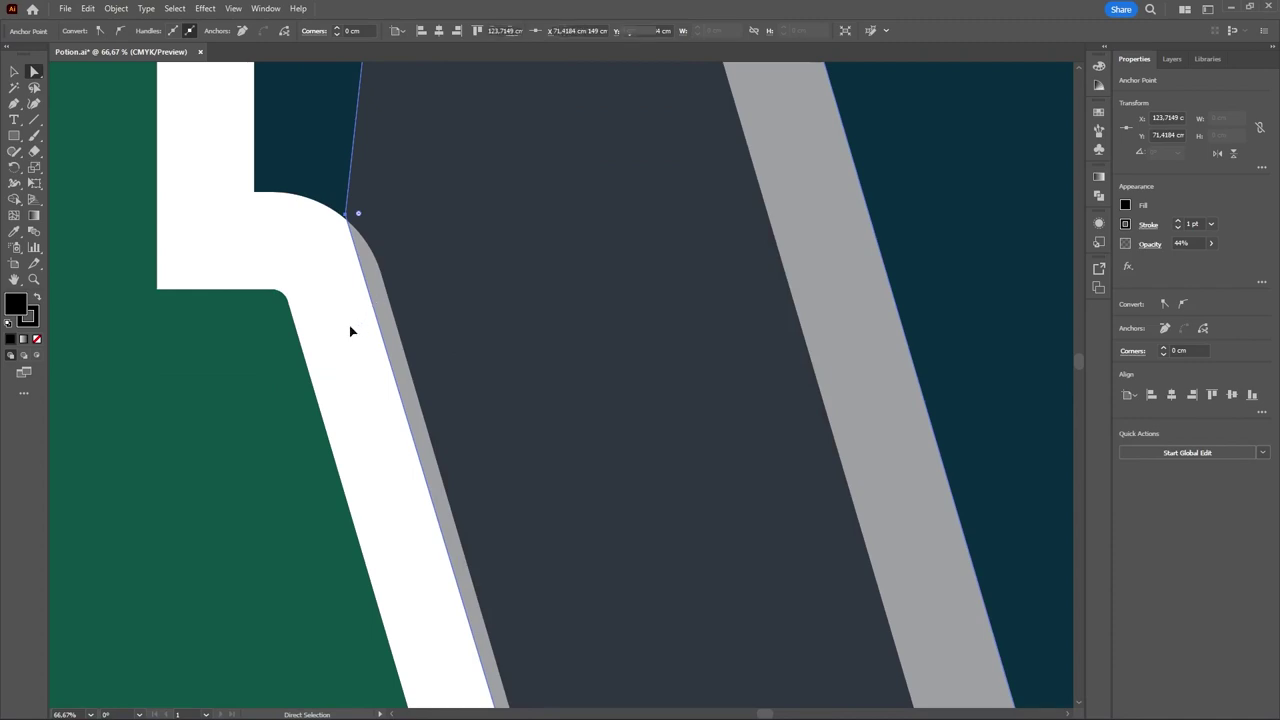
key(v)
scroll(384, 320, down, 2)
key(ctrl+shift+a)
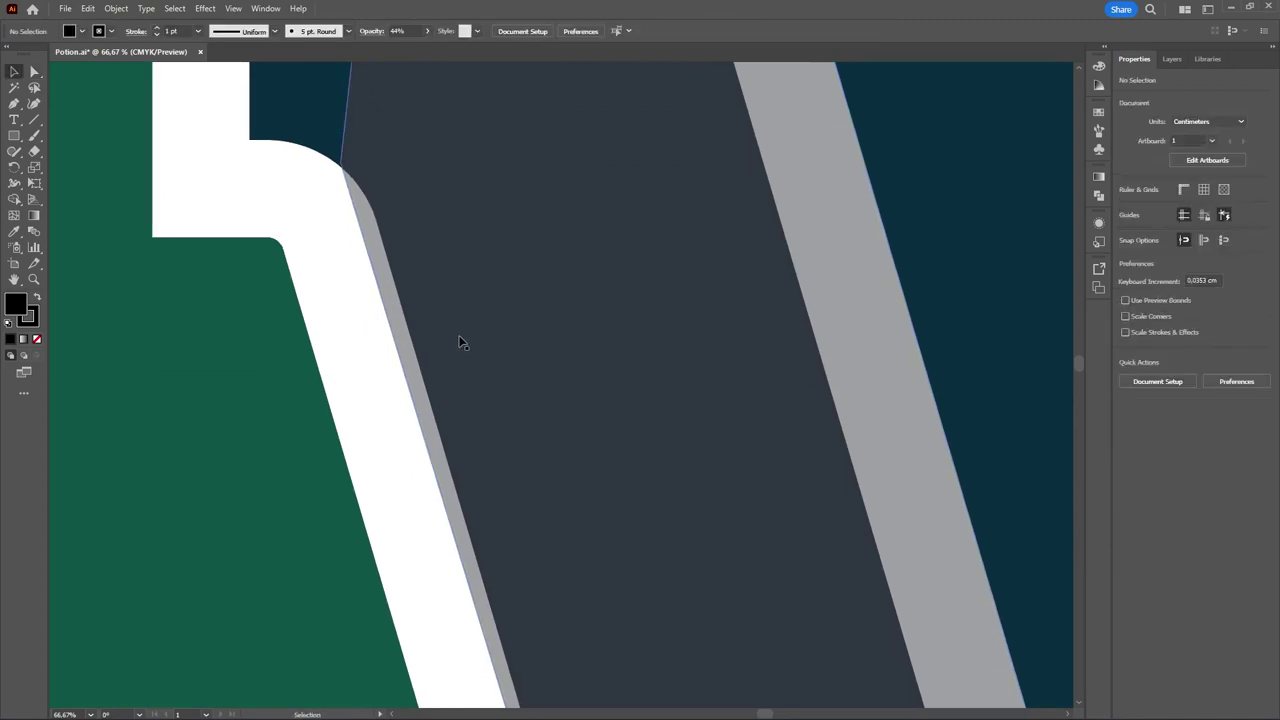
scroll(447, 341, down, 1)
key(super)
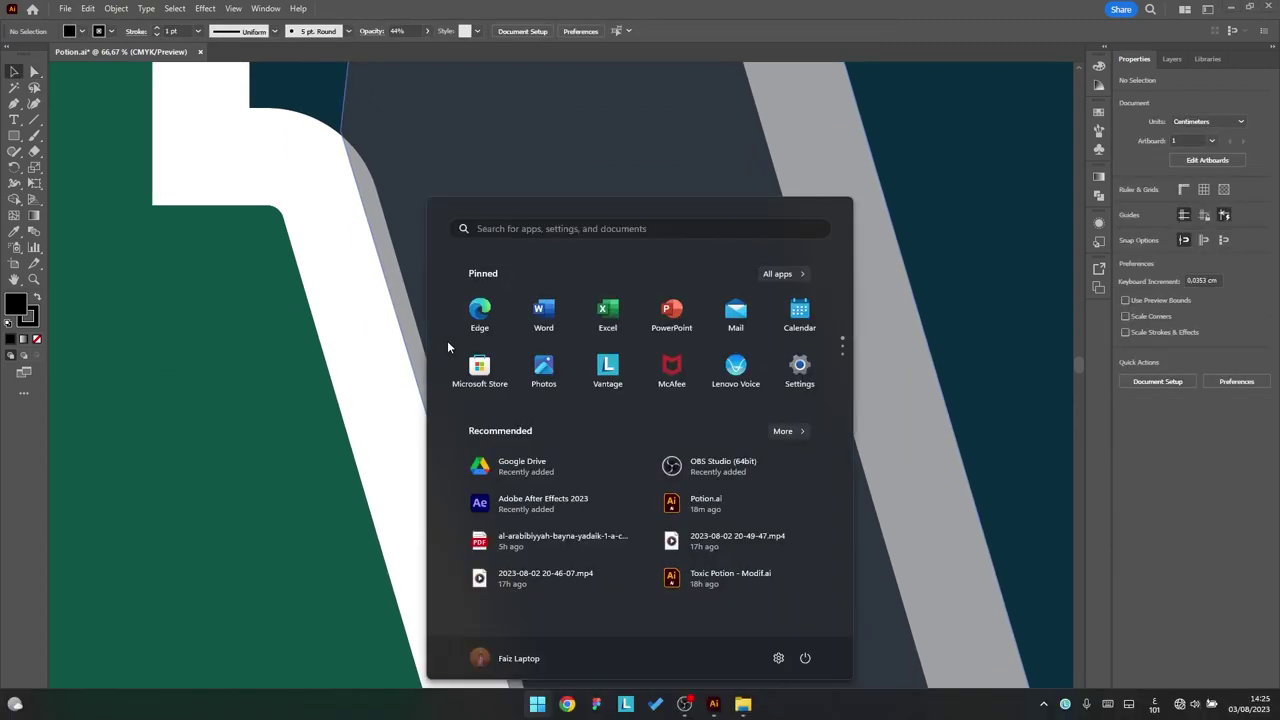
key(super)
- Add an anchor to the side shape just below the shoulder and move it onto the front outline's outer edge
scroll(447, 341, down, 1)
scroll(447, 341, down, 1)
drag(468, 389, 440, 297)
click(432, 200)
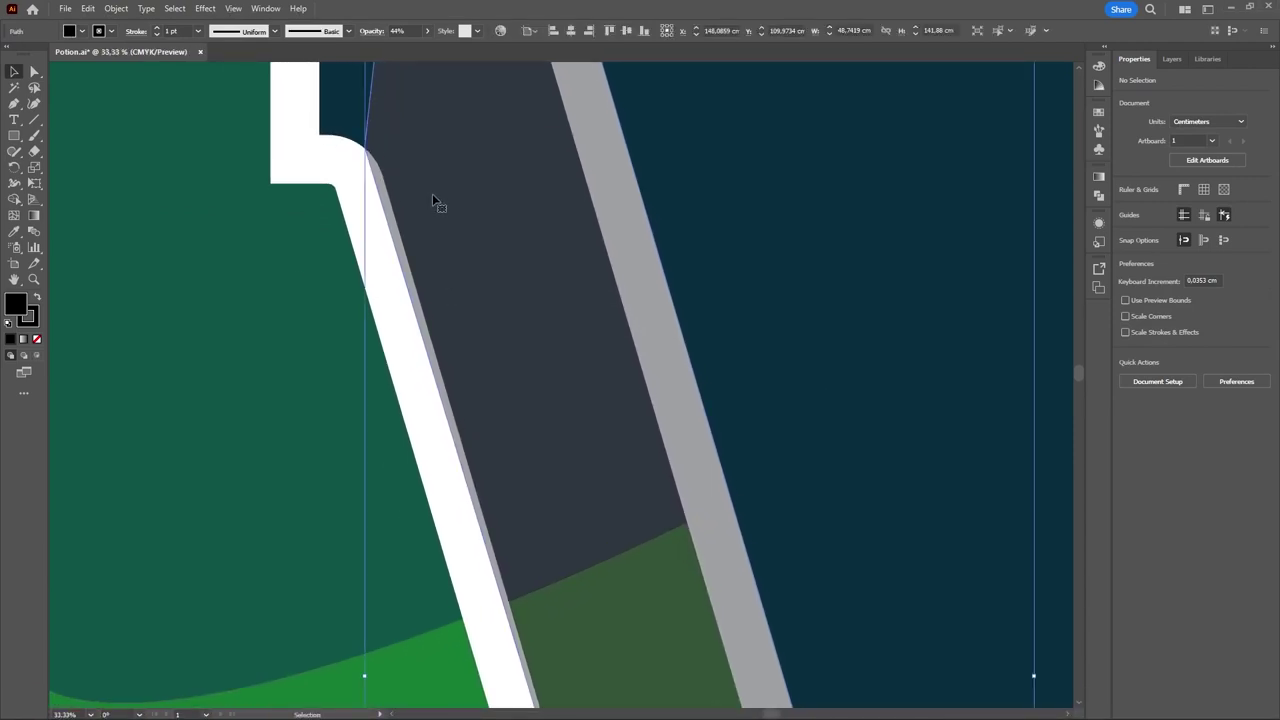
key(p)
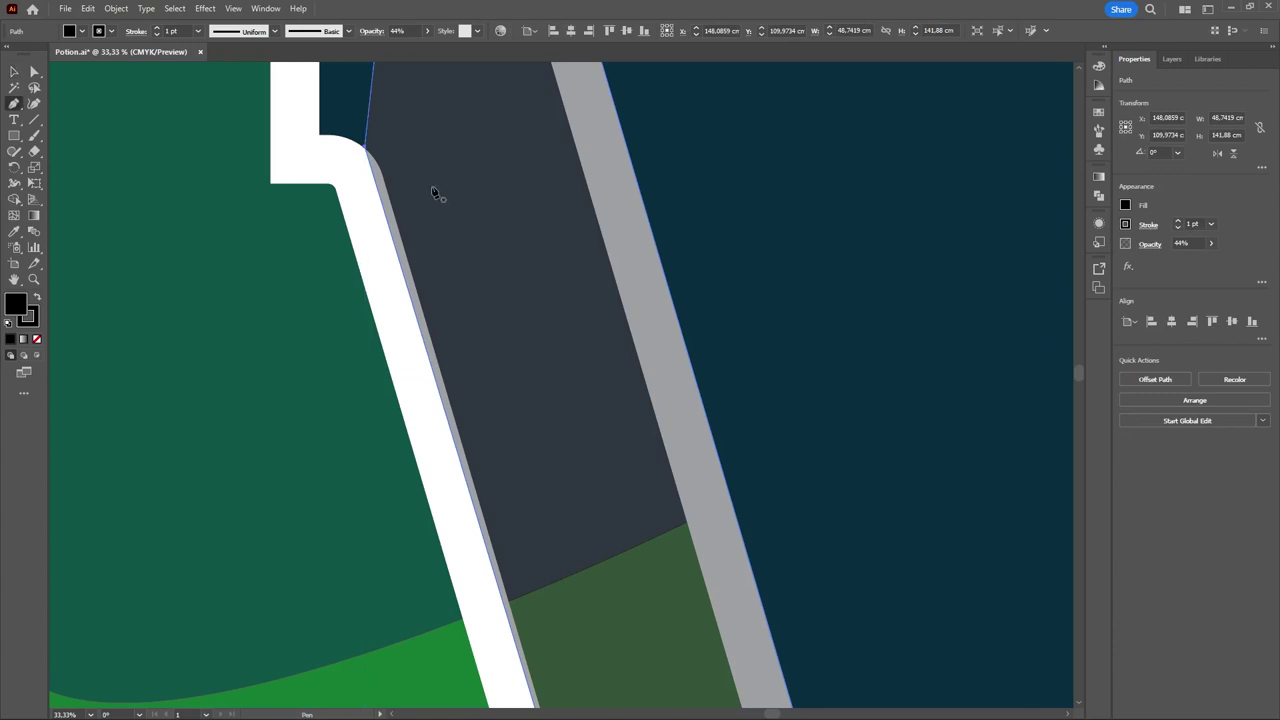
click(373, 183)
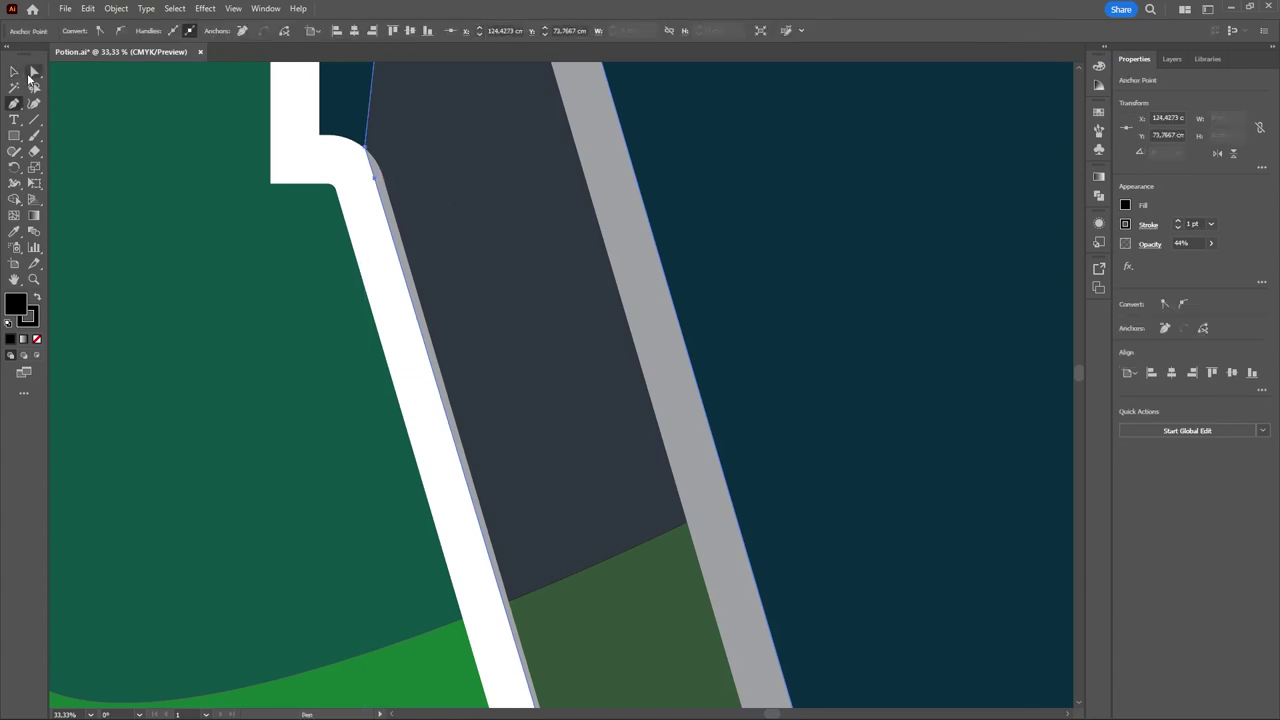
click(31, 76)
drag(377, 183, 382, 175)
- Add an anchor on the shape's edge above the shoulder and move it into the corner where neck and shoulder meet
drag(457, 206, 508, 374)
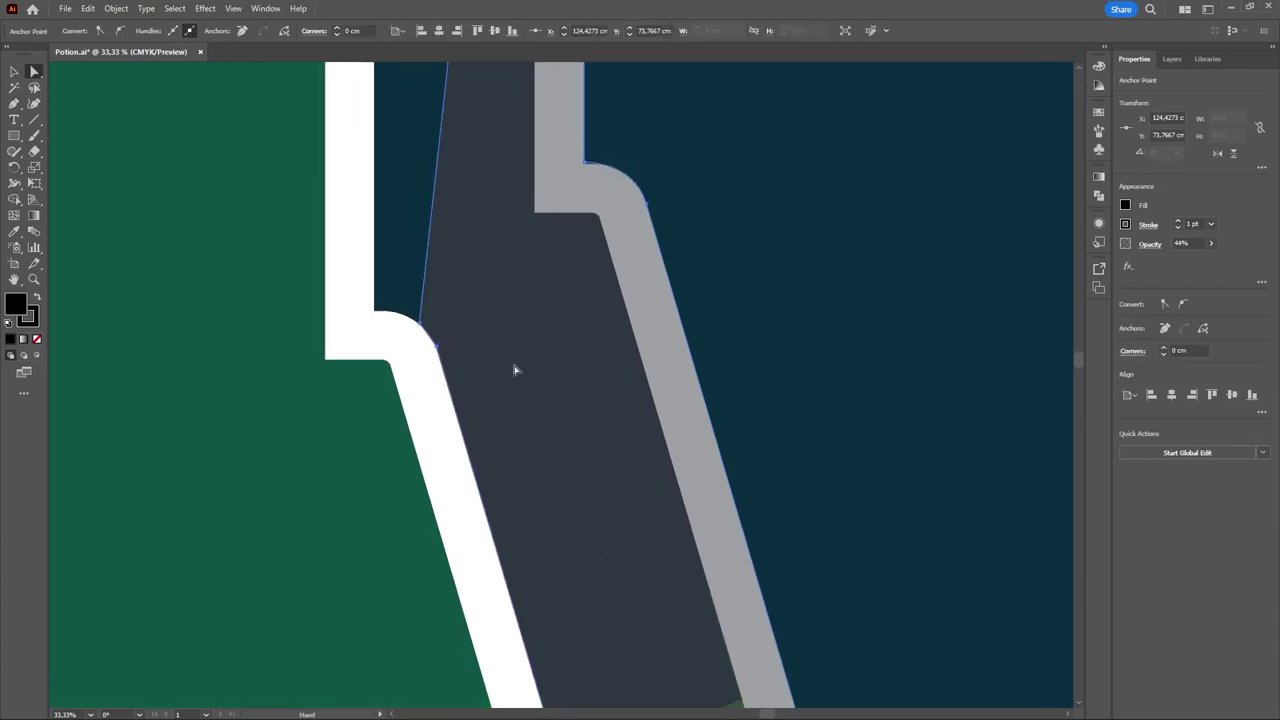
drag(480, 297, 540, 460)
scroll(536, 436, up, 1)
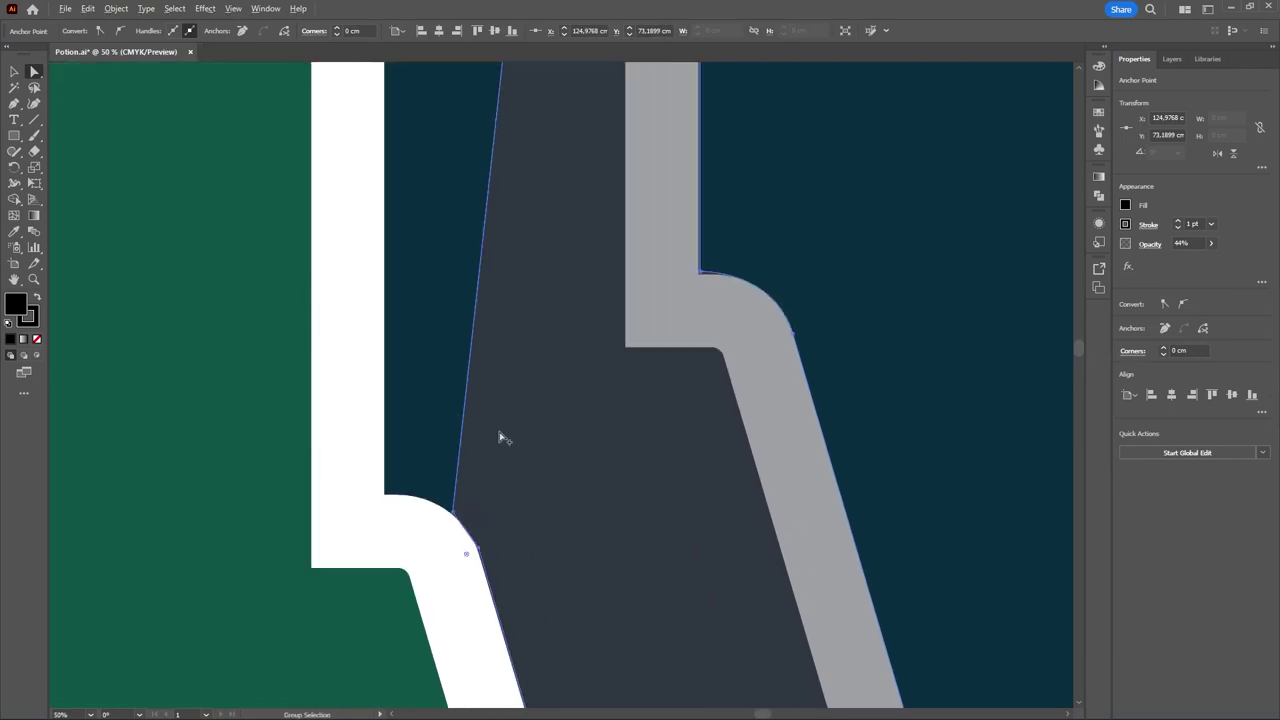
key(p)
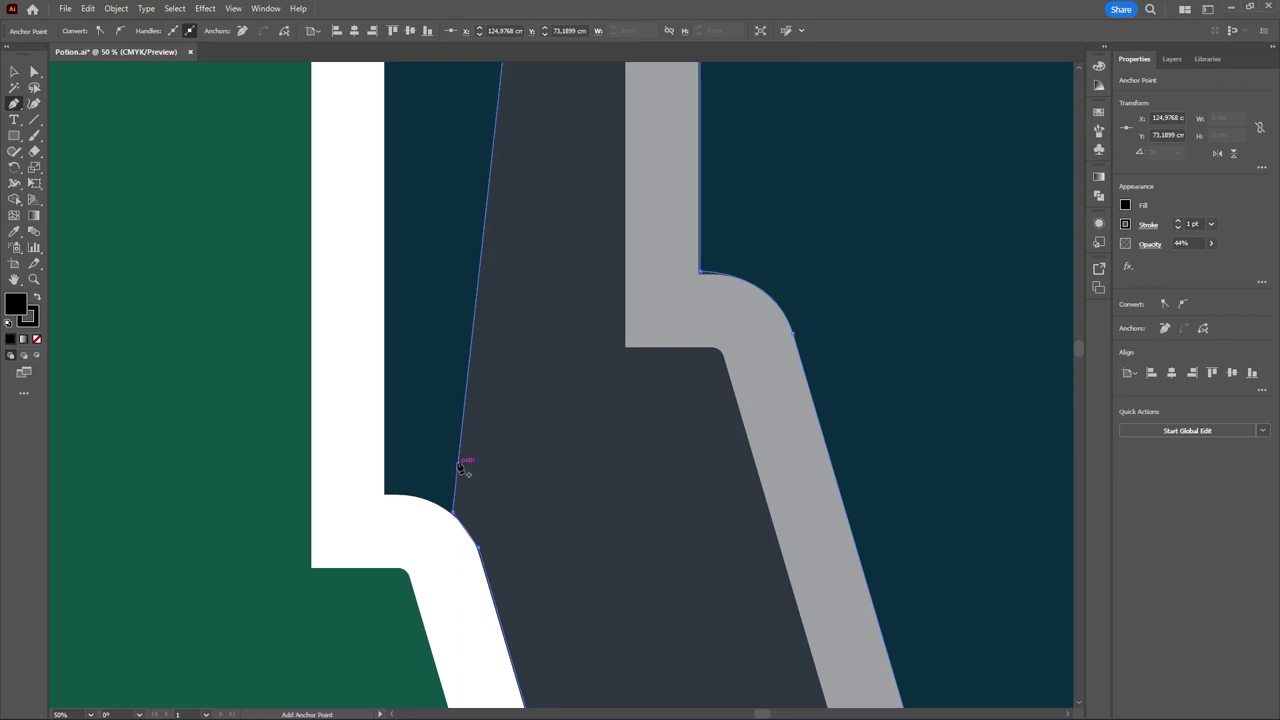
click(460, 453)
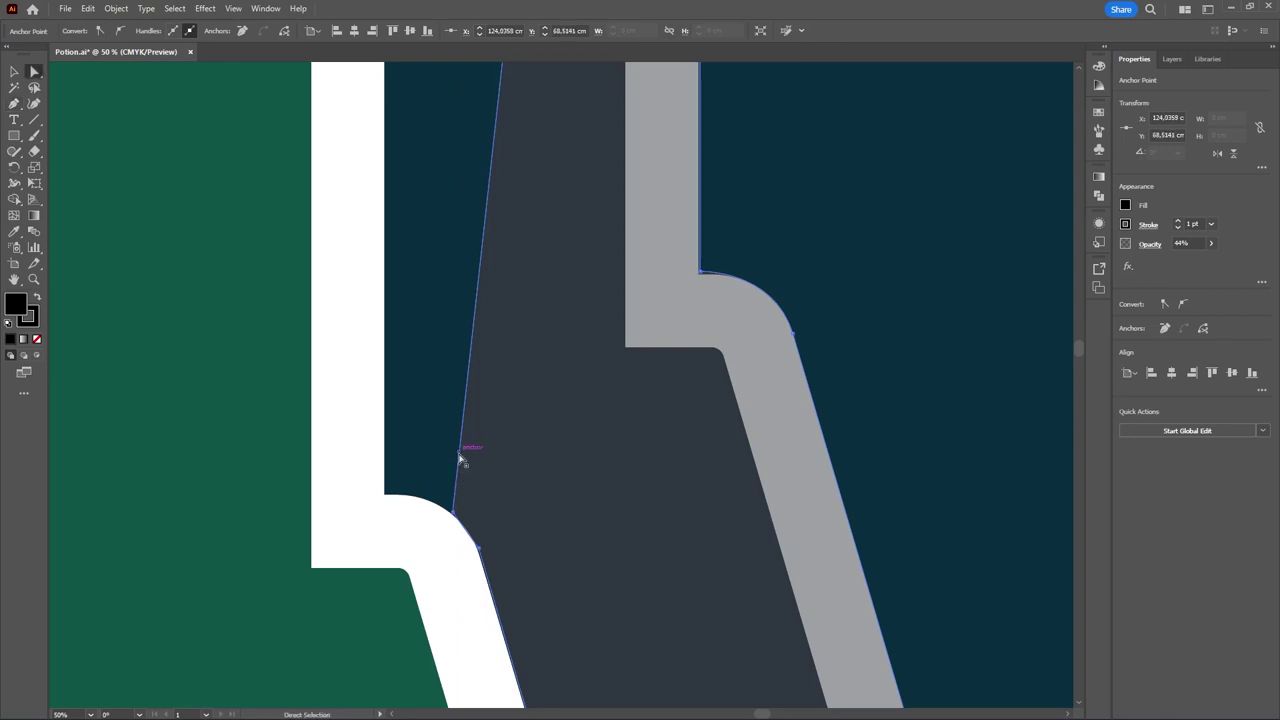
key(a)
drag(460, 454, 389, 492)
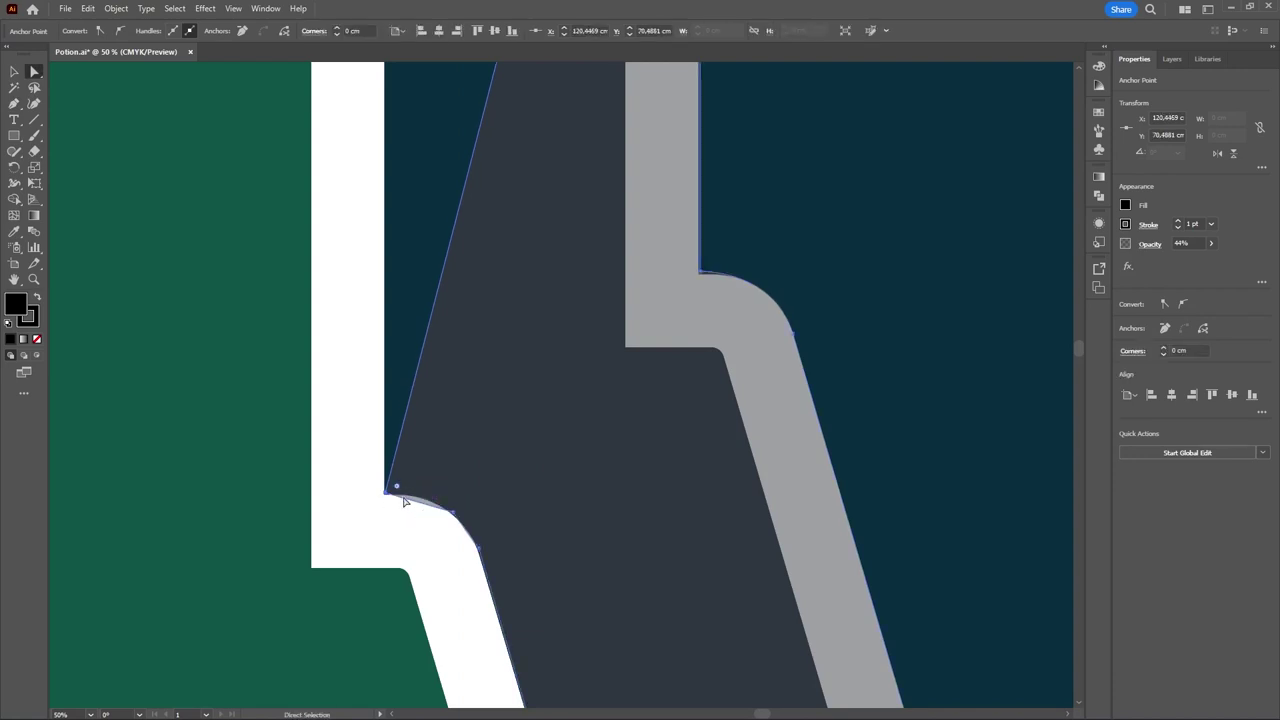
- Add an anchor between the neck corner and the shoulder and raise it to follow the outline's curve
key(p)
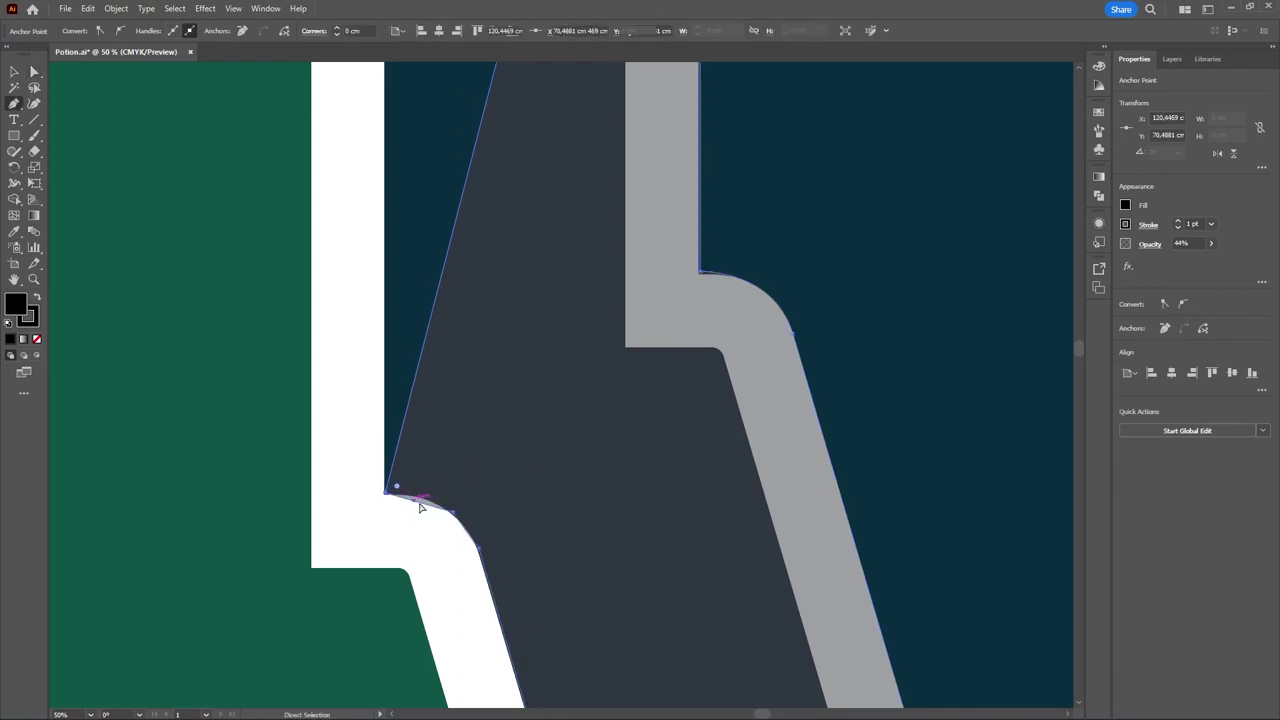
key(a)
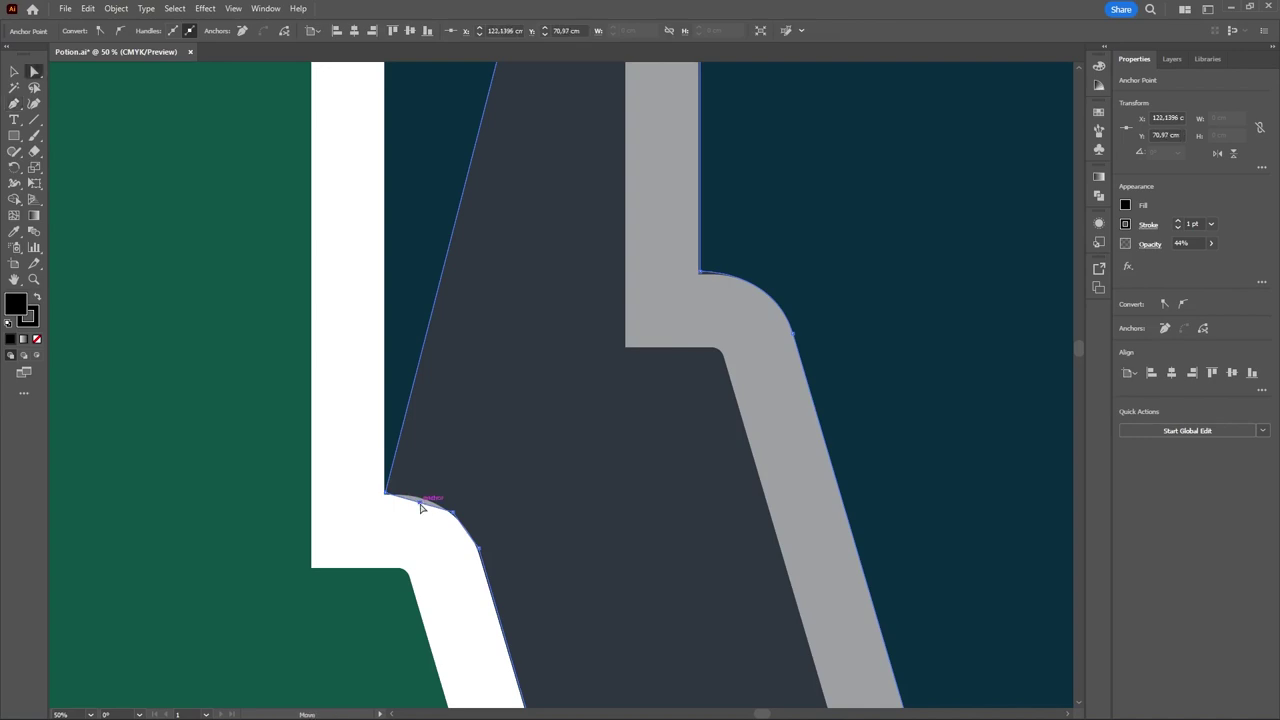
drag(421, 508, 421, 497)
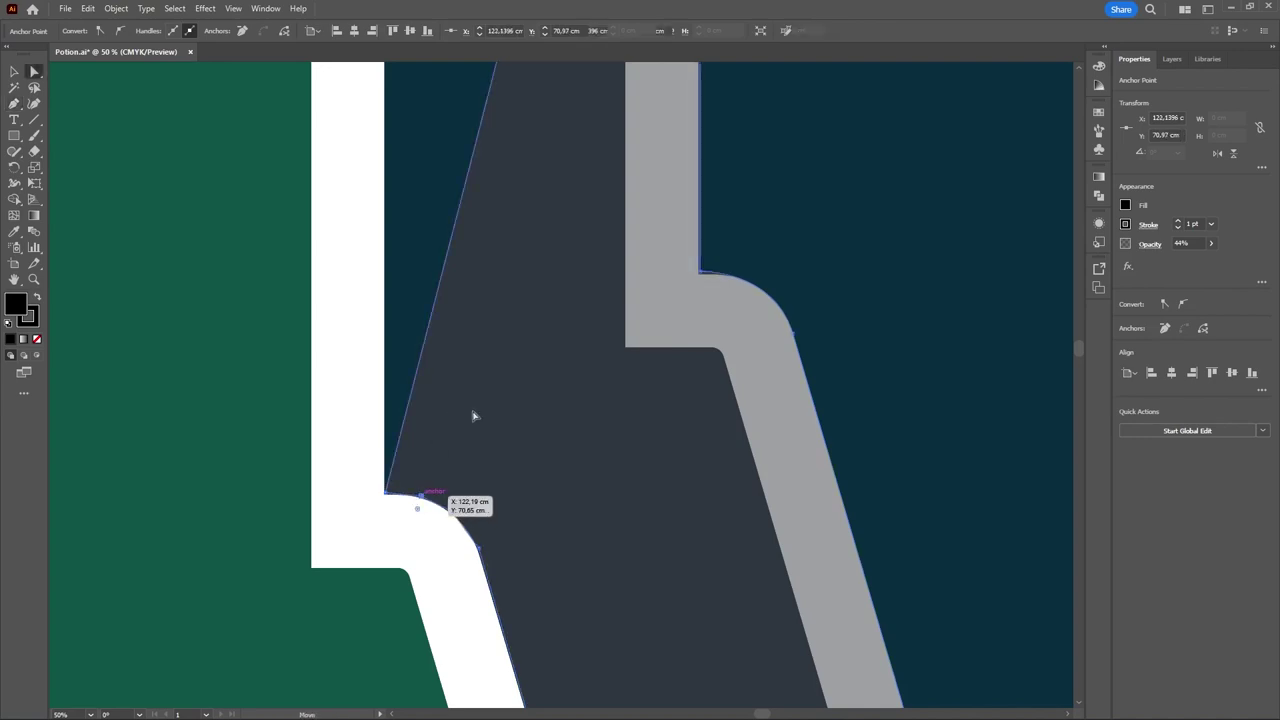
- Move the side shape's upper anchor to the cap's lower corner beside the front neck outline, then deselect the shape
drag(501, 435, 553, 599)
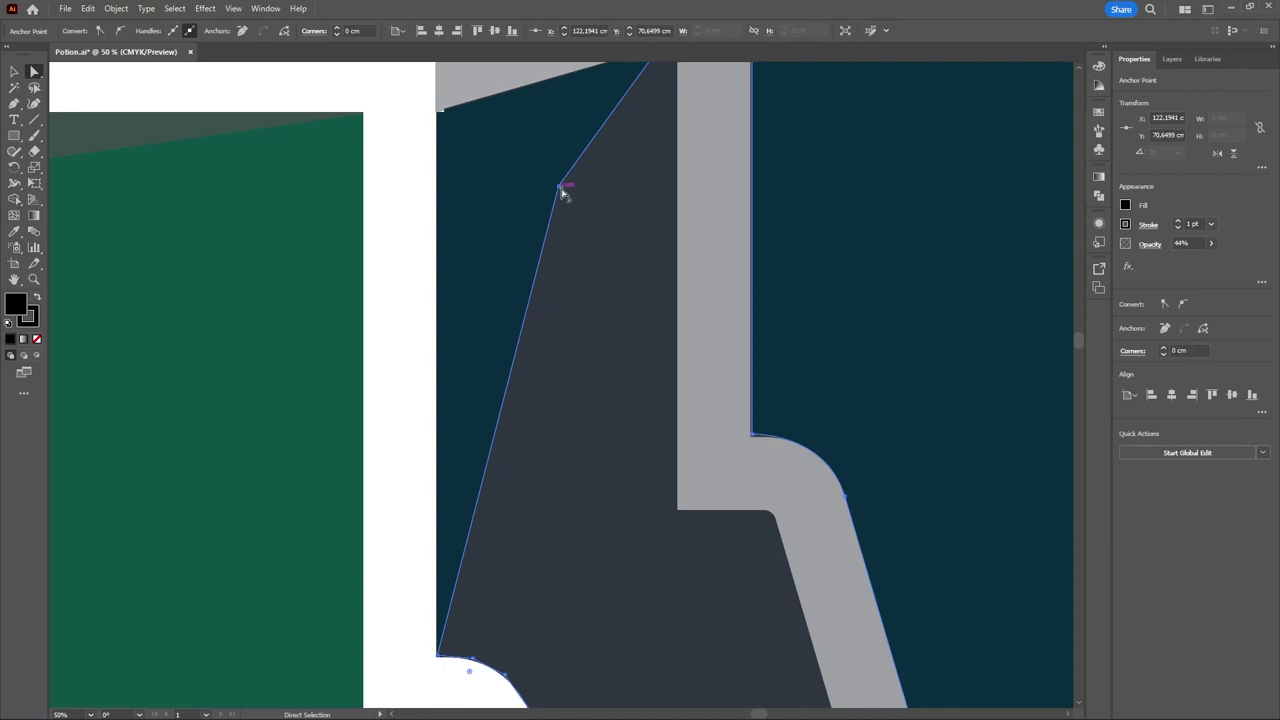
drag(563, 190, 435, 300)
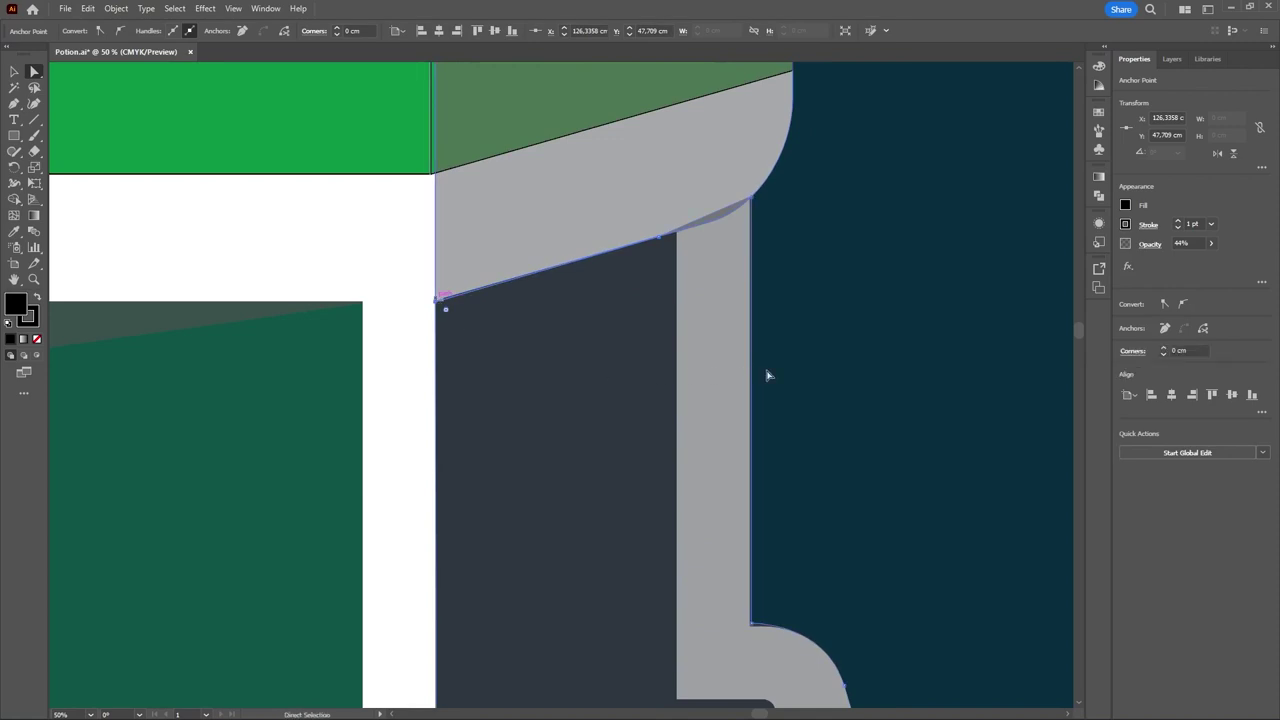
key(v)
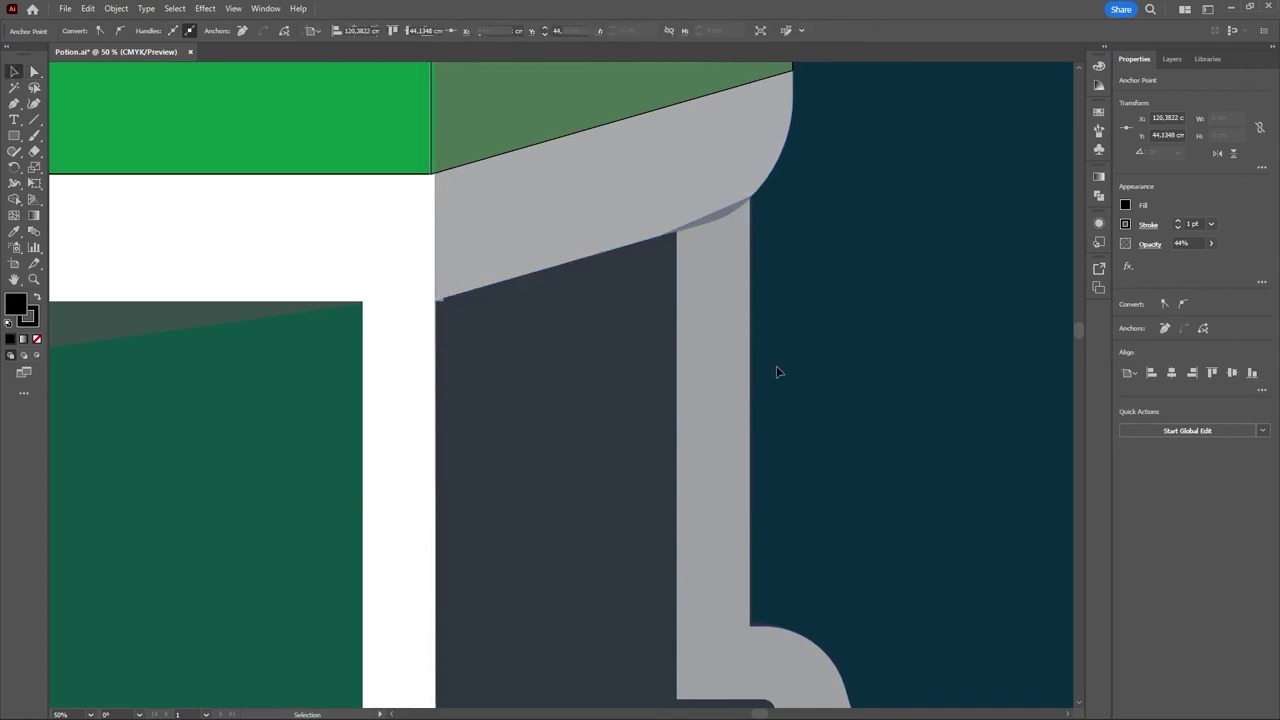
click(777, 372)
- Select the whole flask artwork, leaving out the colour swatches, and group it
scroll(775, 374, down, 2)
drag(767, 343, 669, 134)
scroll(719, 261, down, 3)
drag(809, 560, 823, 594)
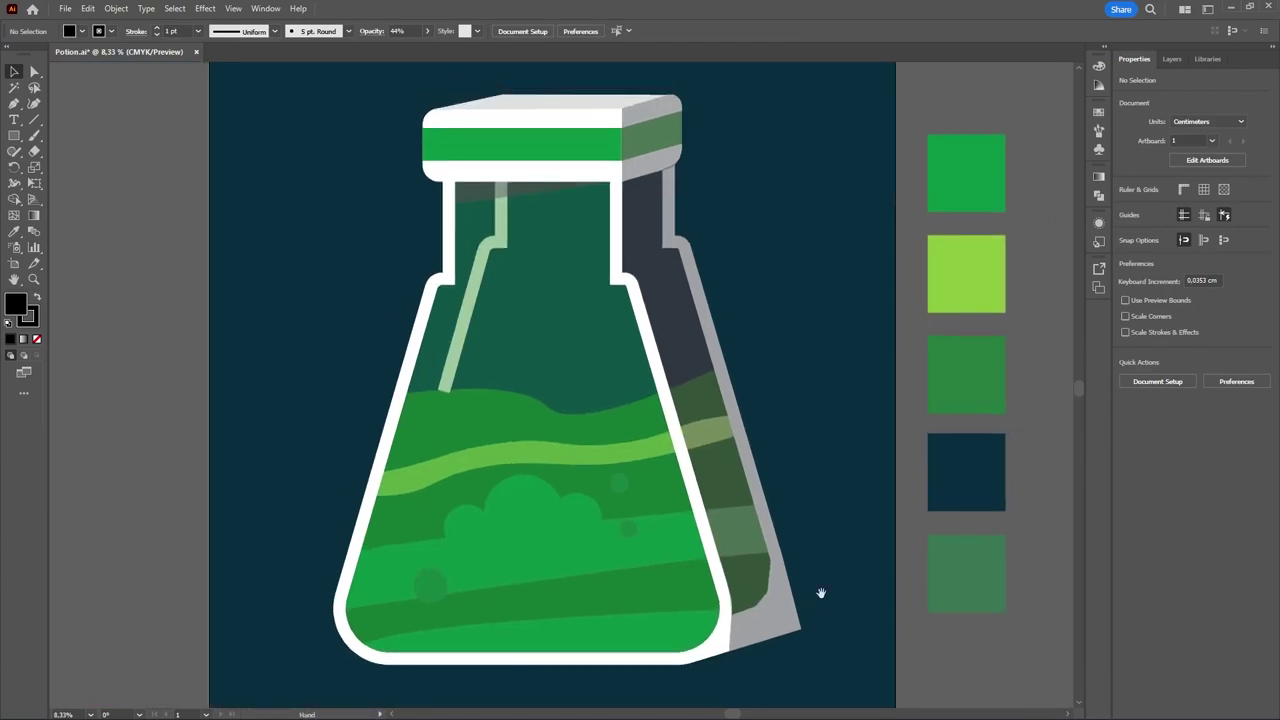
drag(835, 693, 247, 67)
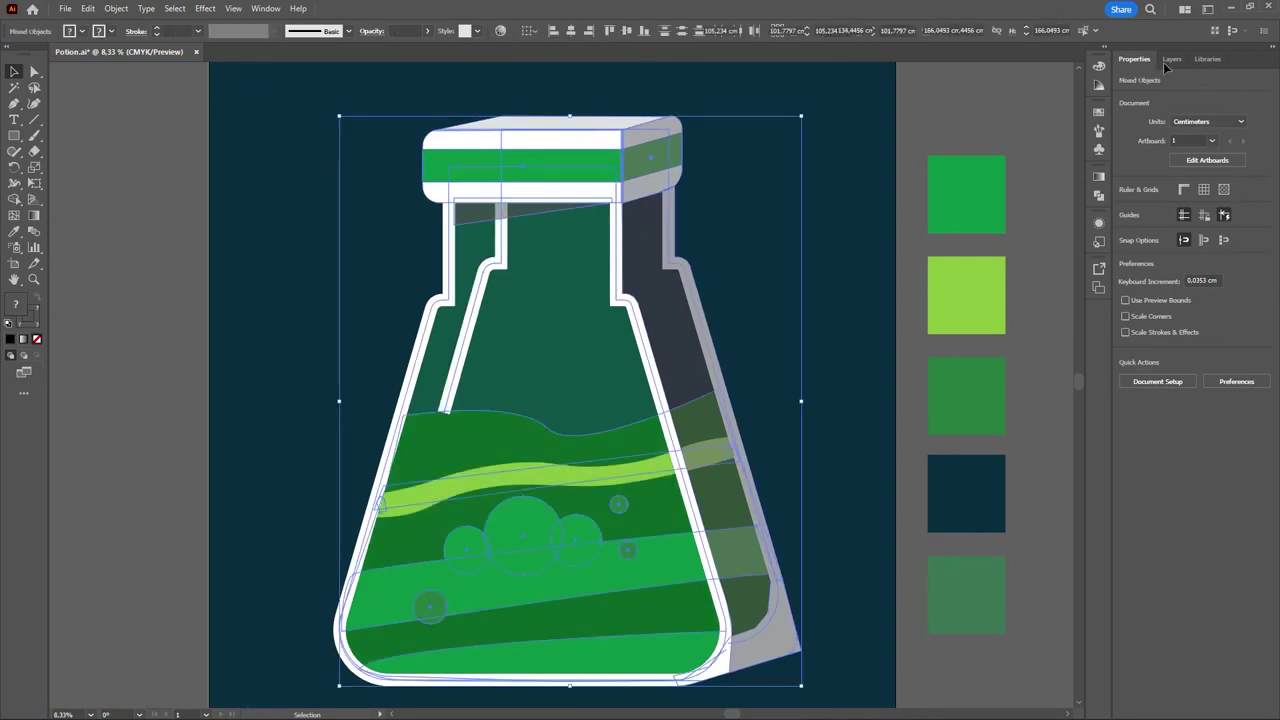
key(ctrl+g)
- Try to center the flask group horizontally and vertically on the artboard
click(1172, 324)
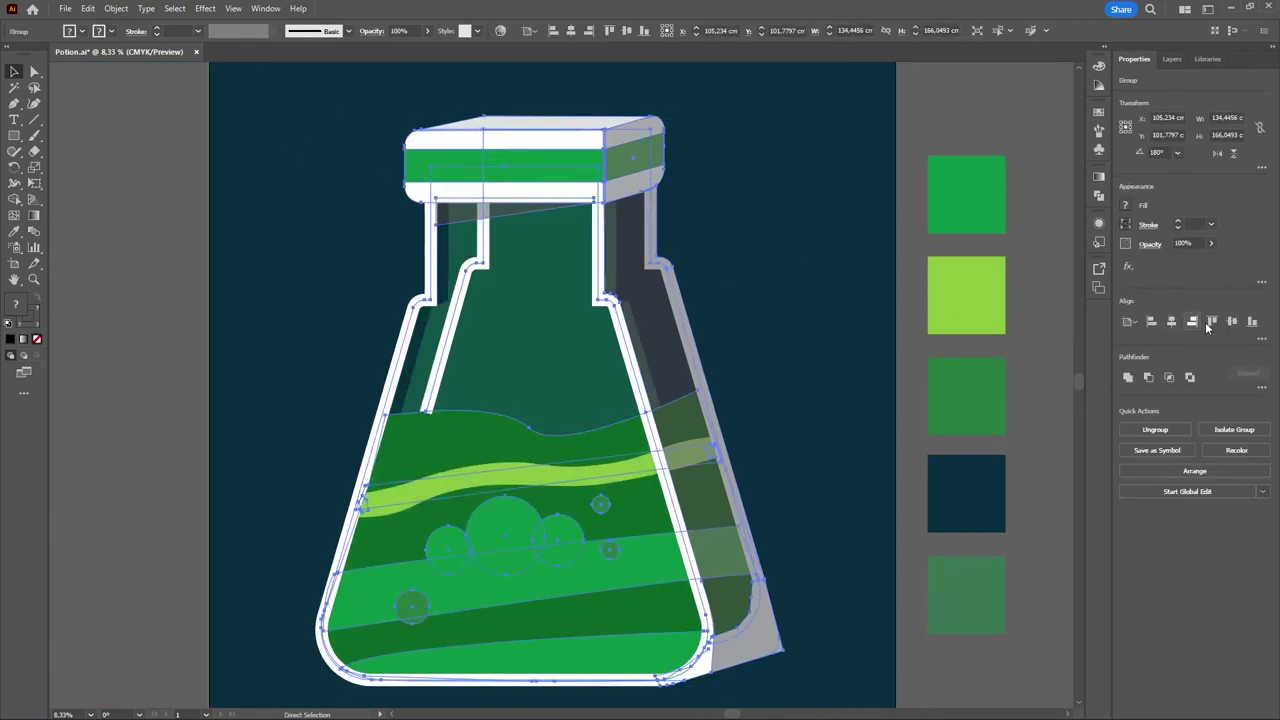
click(1231, 321)
click(836, 434)
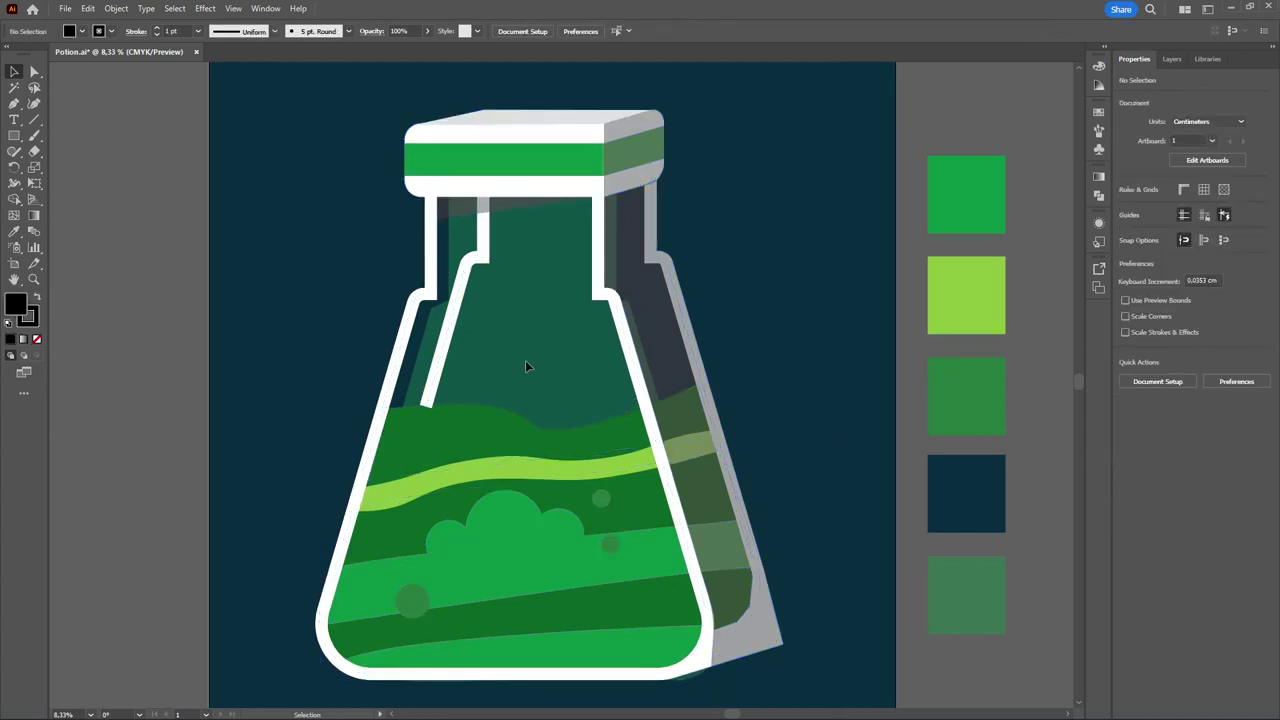
- Show the layer list and undo the flask group's vertical and horizontal centering
click(1178, 60)
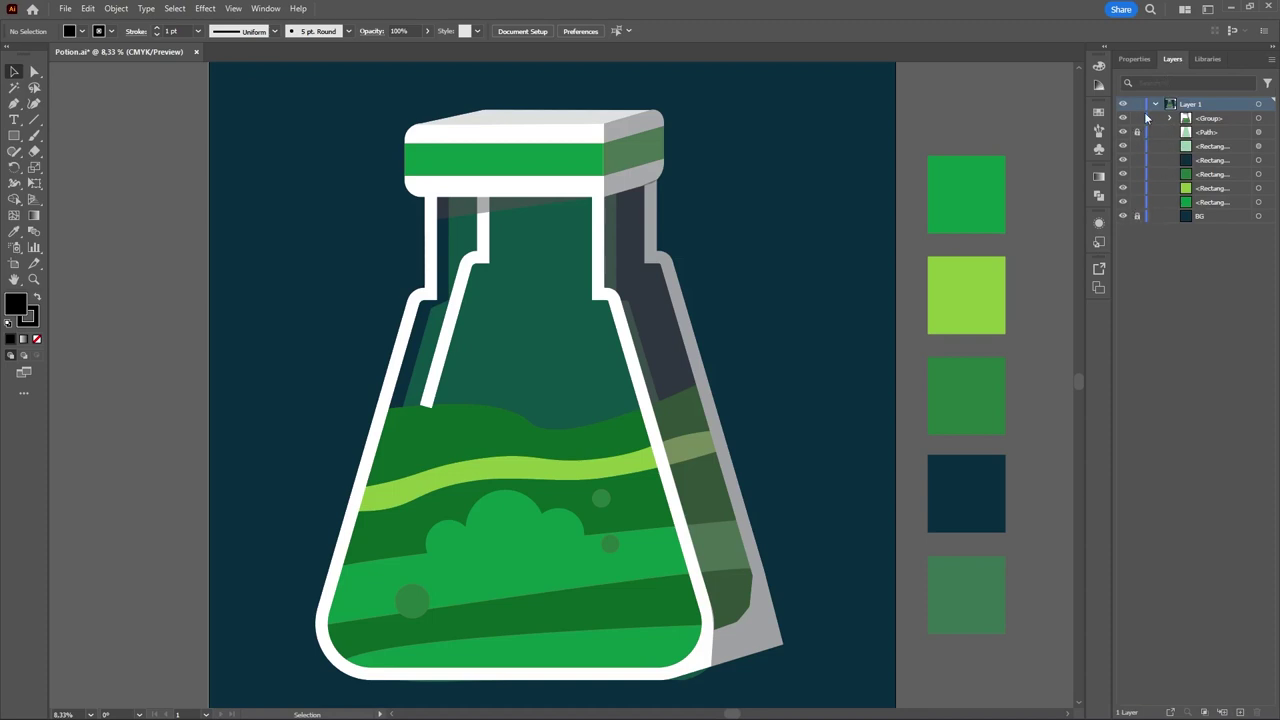
click(1259, 118)
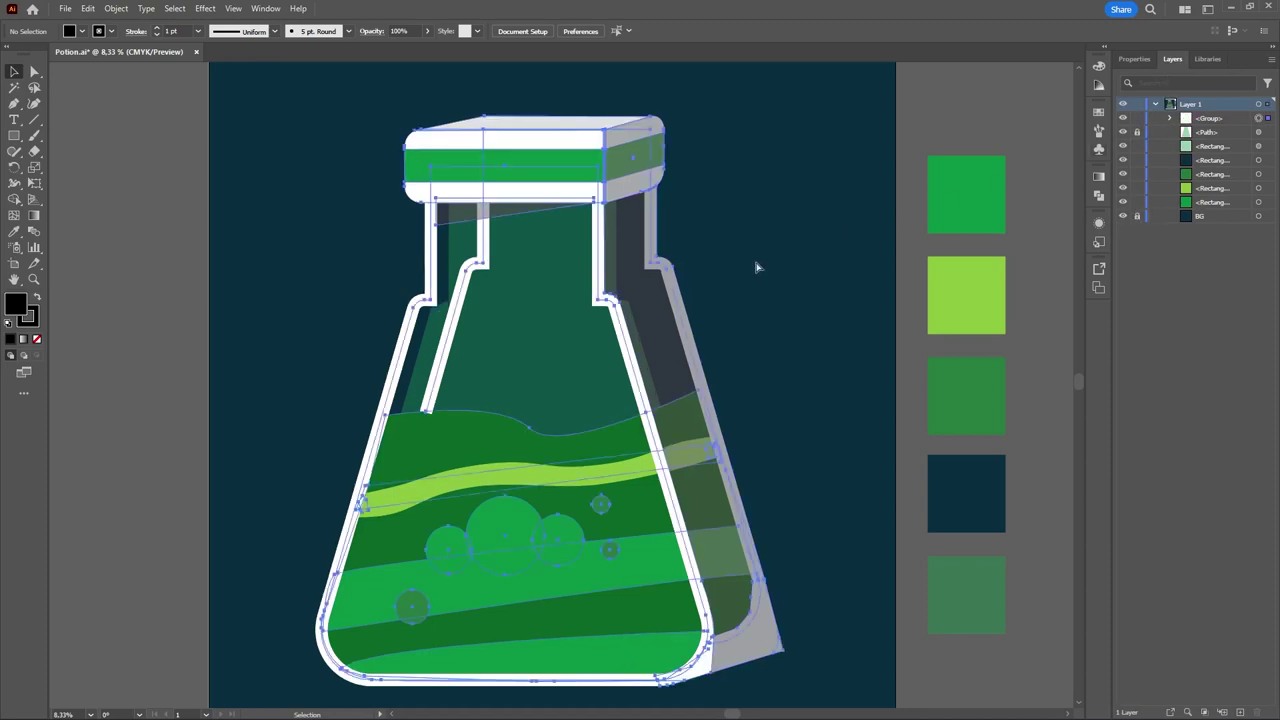
key(Right)
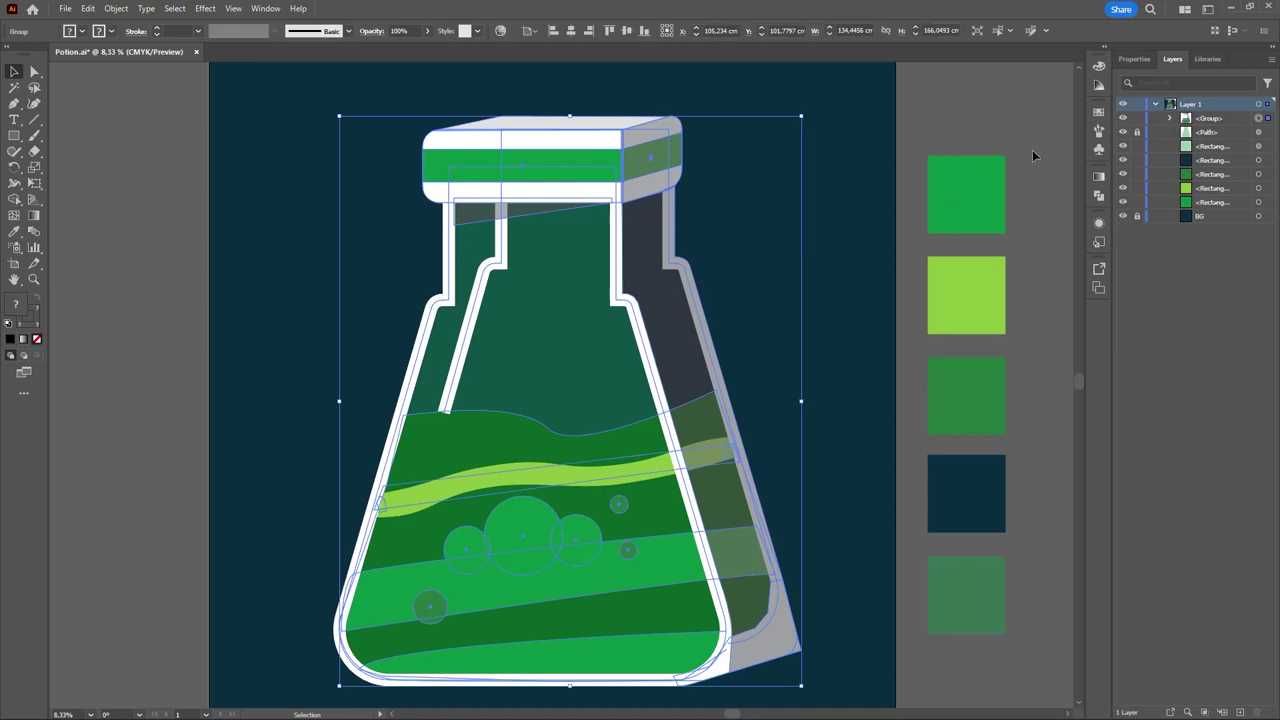
click(1136, 63)
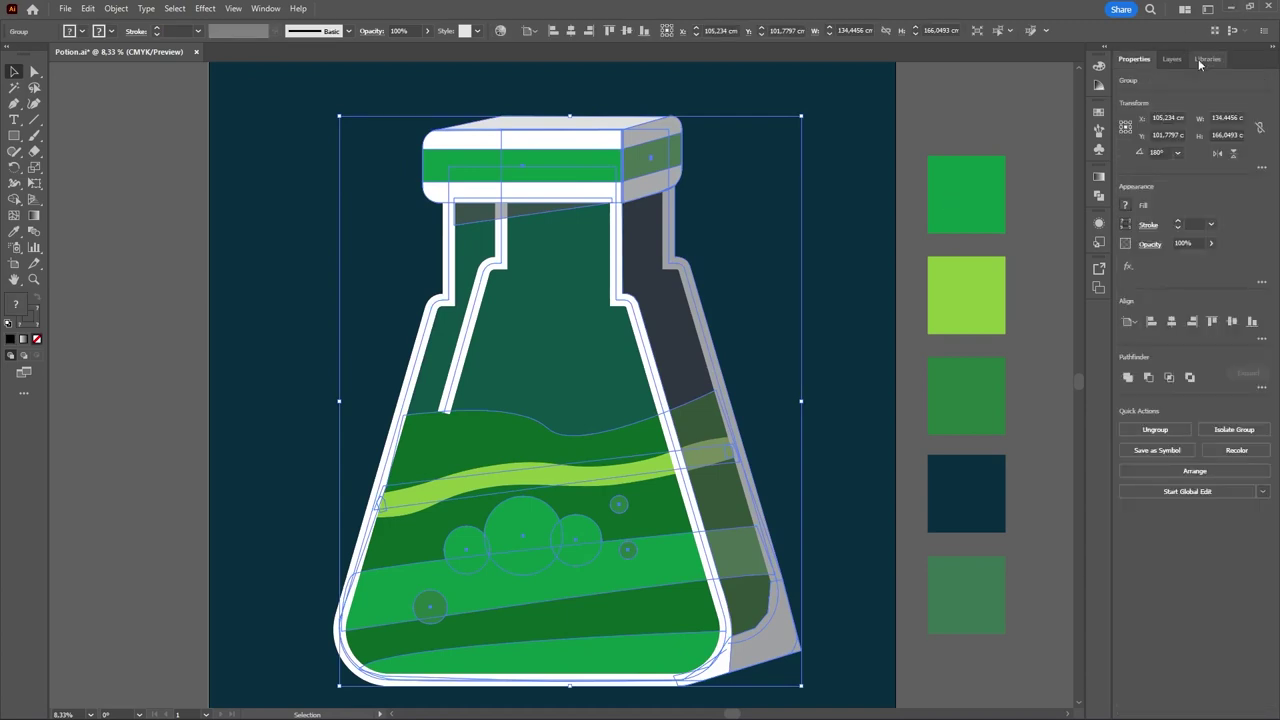
click(1162, 60)
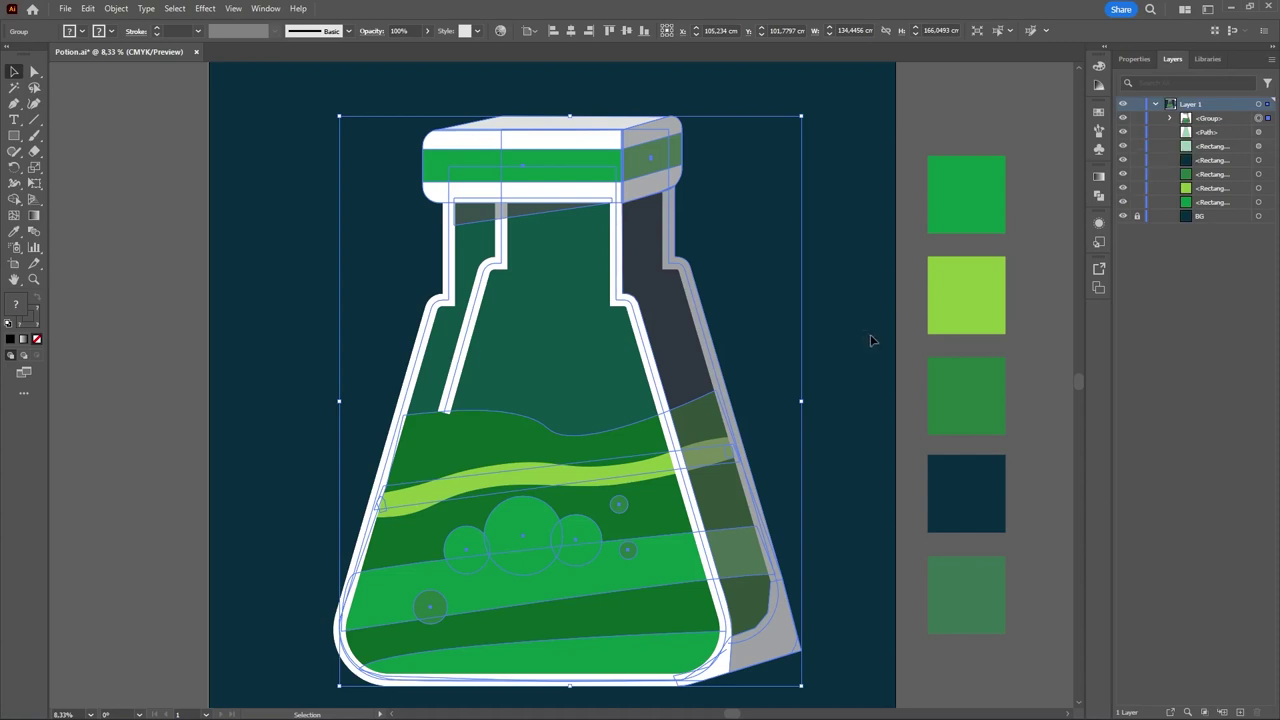
click(826, 503)
drag(801, 694, 297, 139)
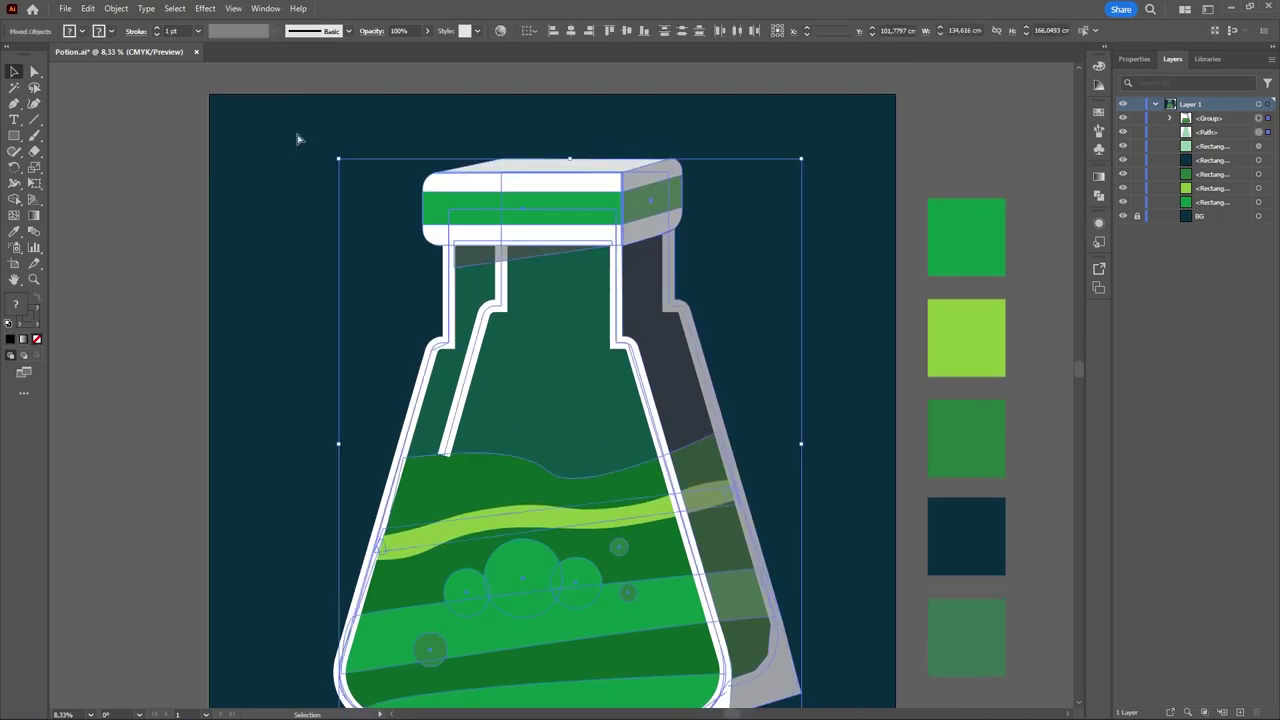
key(a)
key(v)
click(858, 348)
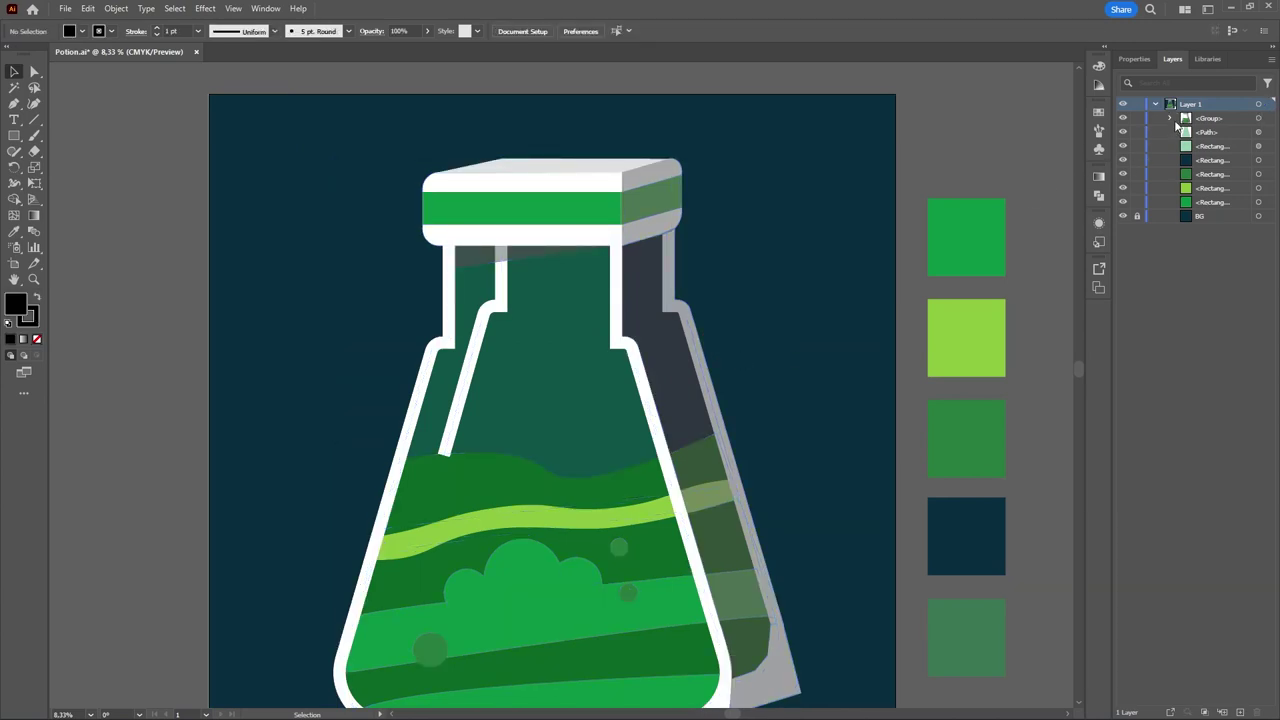
- Undo the flask's grouping and the side shape's upper anchor move
click(1138, 132)
key(ctrl+z)
key(ctrl+z)
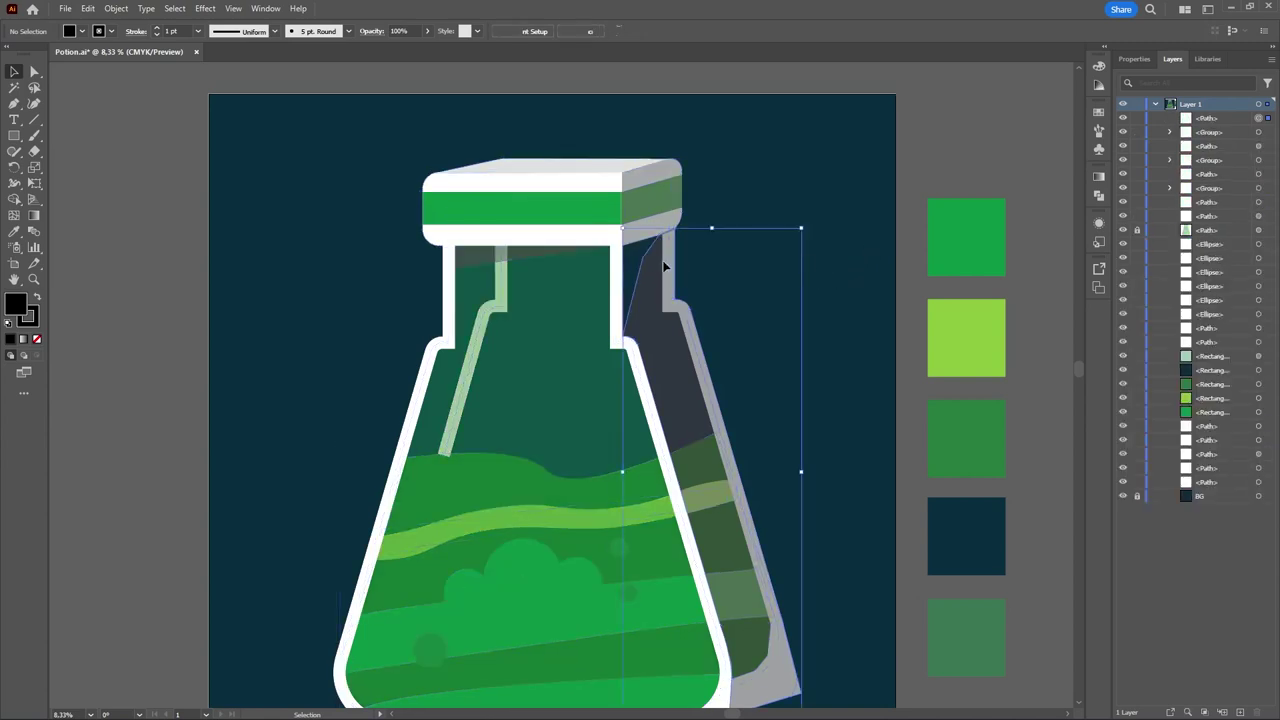
- Move the translucent side shape's upper anchor onto the cap's lower corner beside the front neck outline, then deselect the shape
click(694, 261)
key(ctrl+equal)
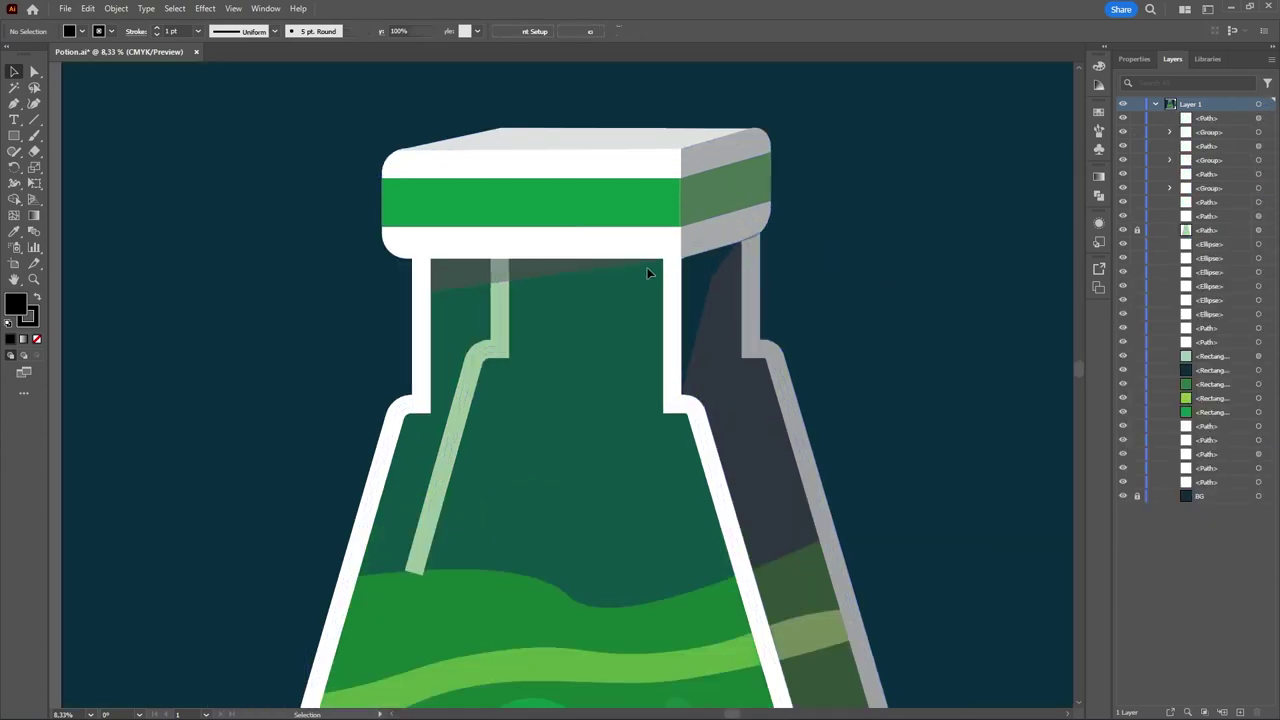
scroll(716, 306, up, 2)
click(730, 291)
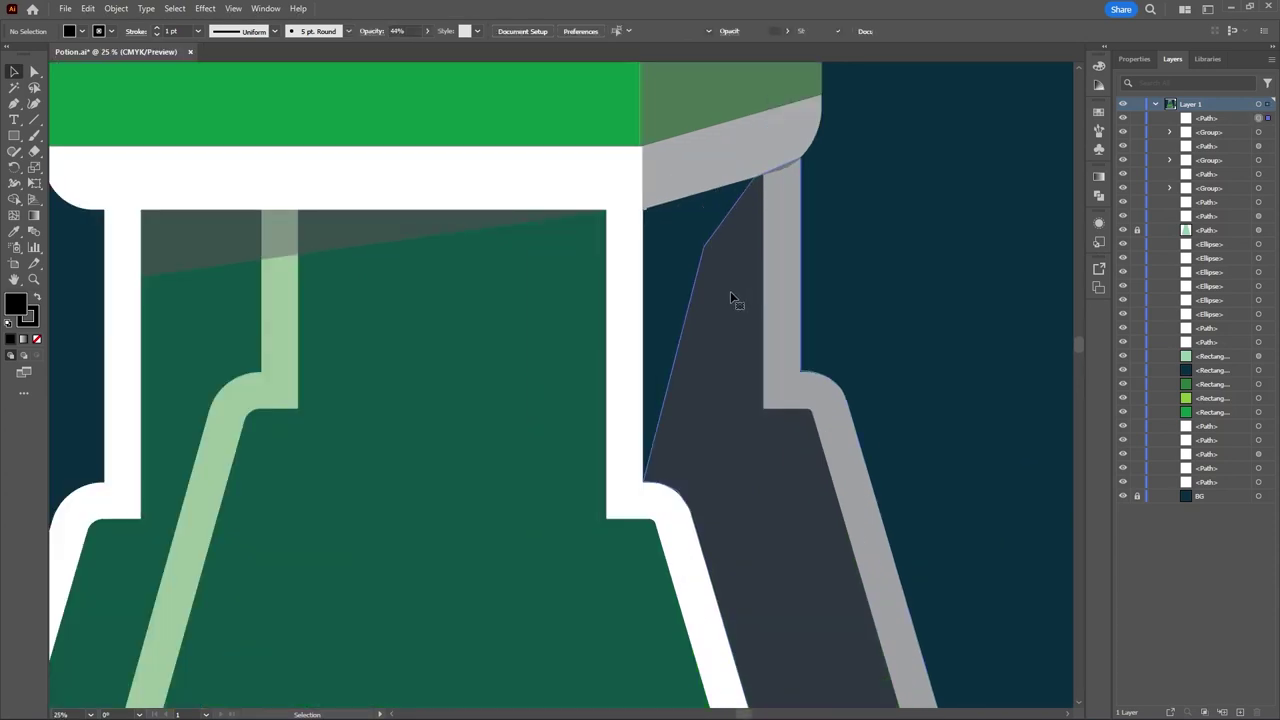
key(a)
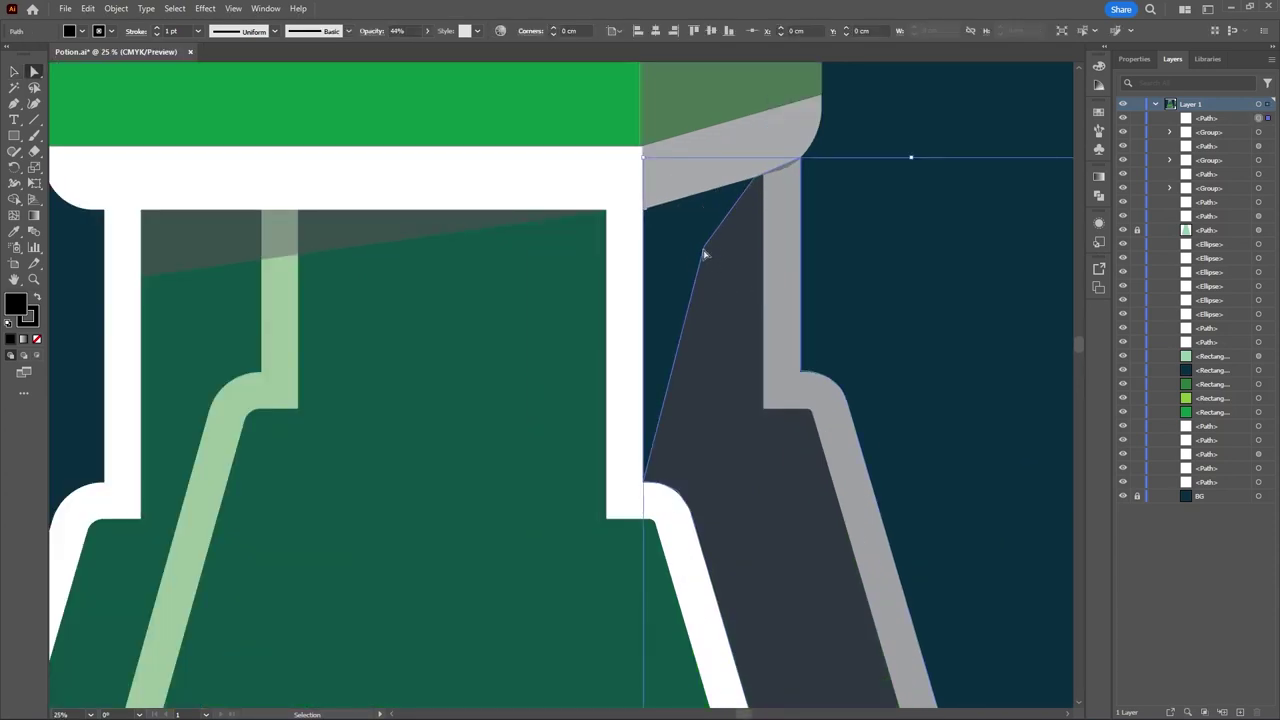
click(710, 250)
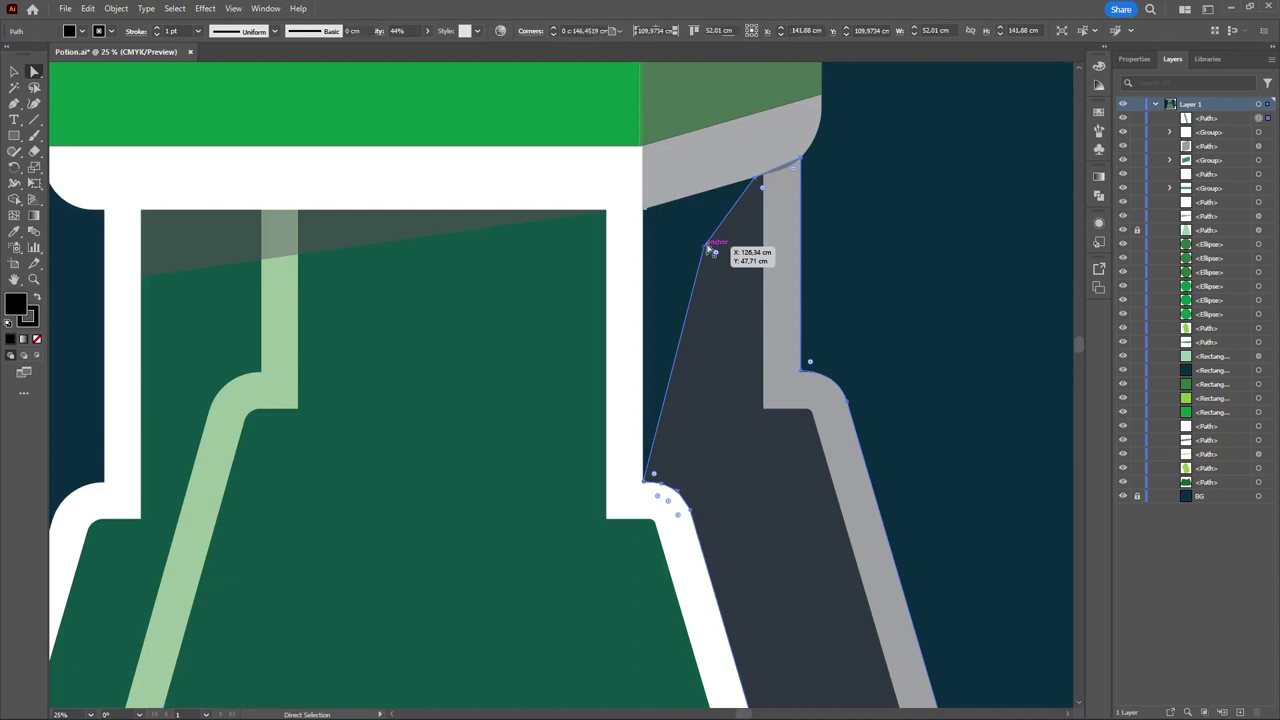
drag(710, 250, 652, 213)
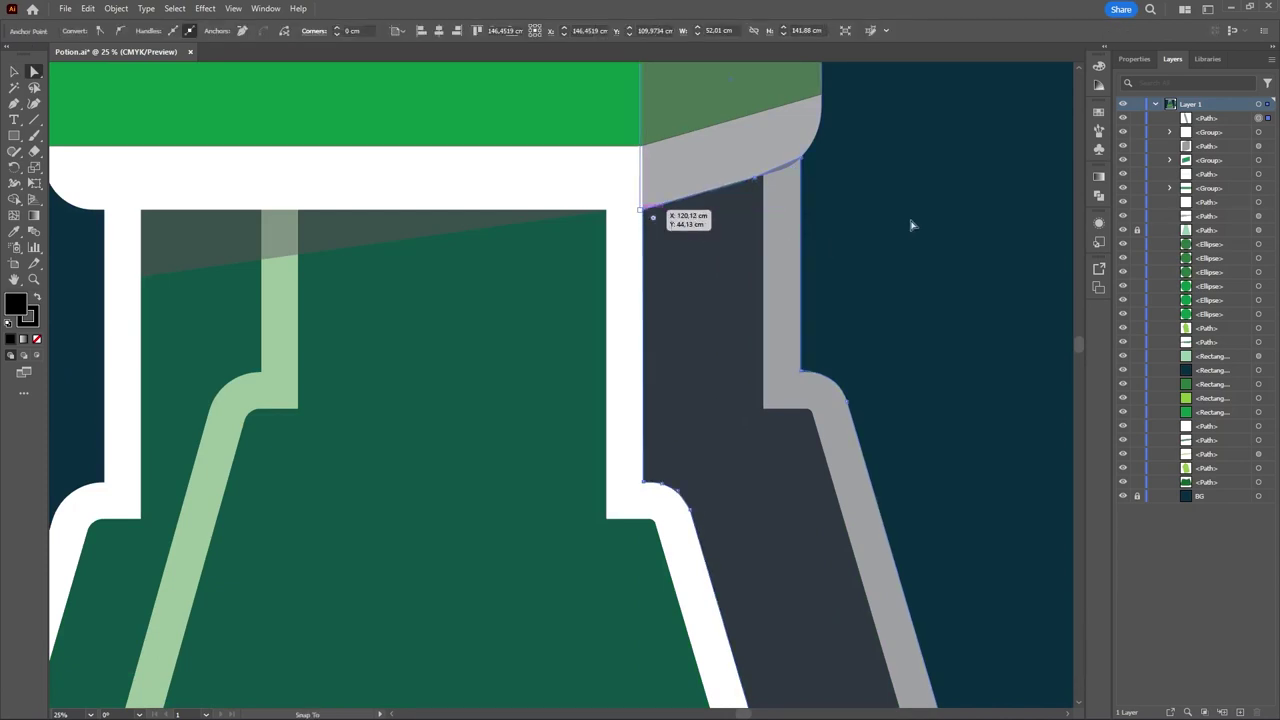
key(v)
scroll(912, 222, down, 3)
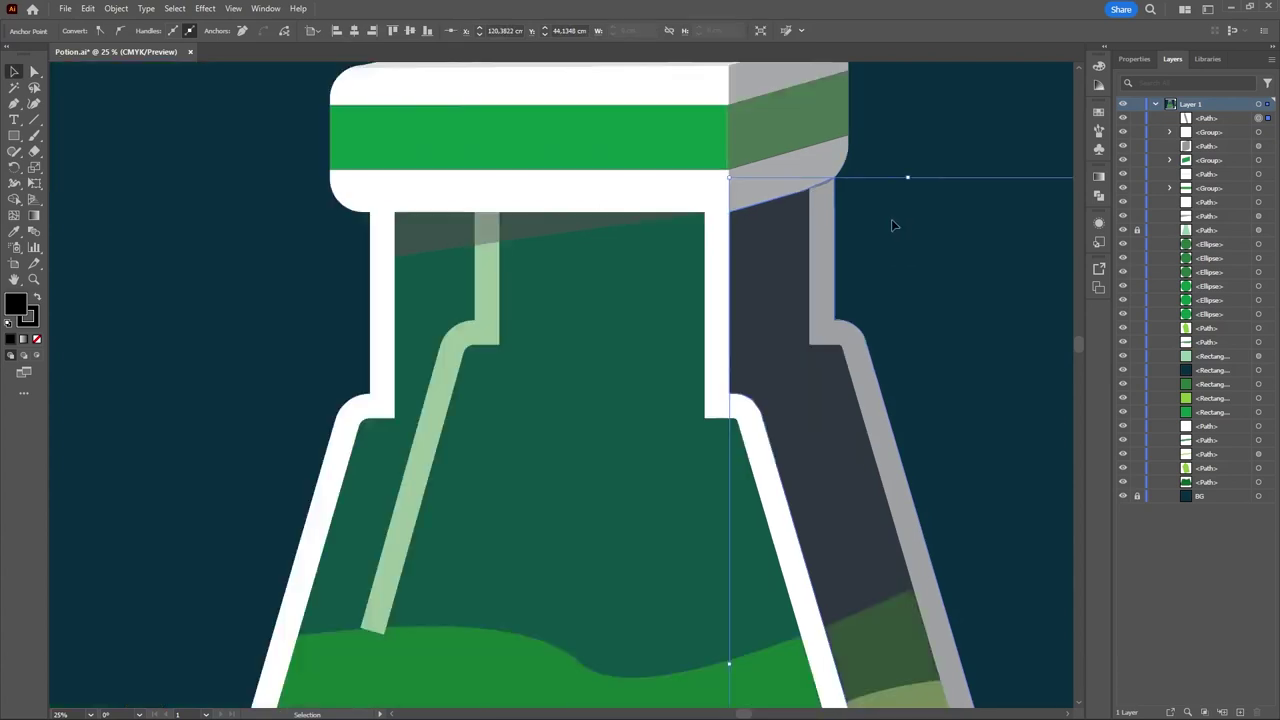
scroll(886, 226, down, 1)
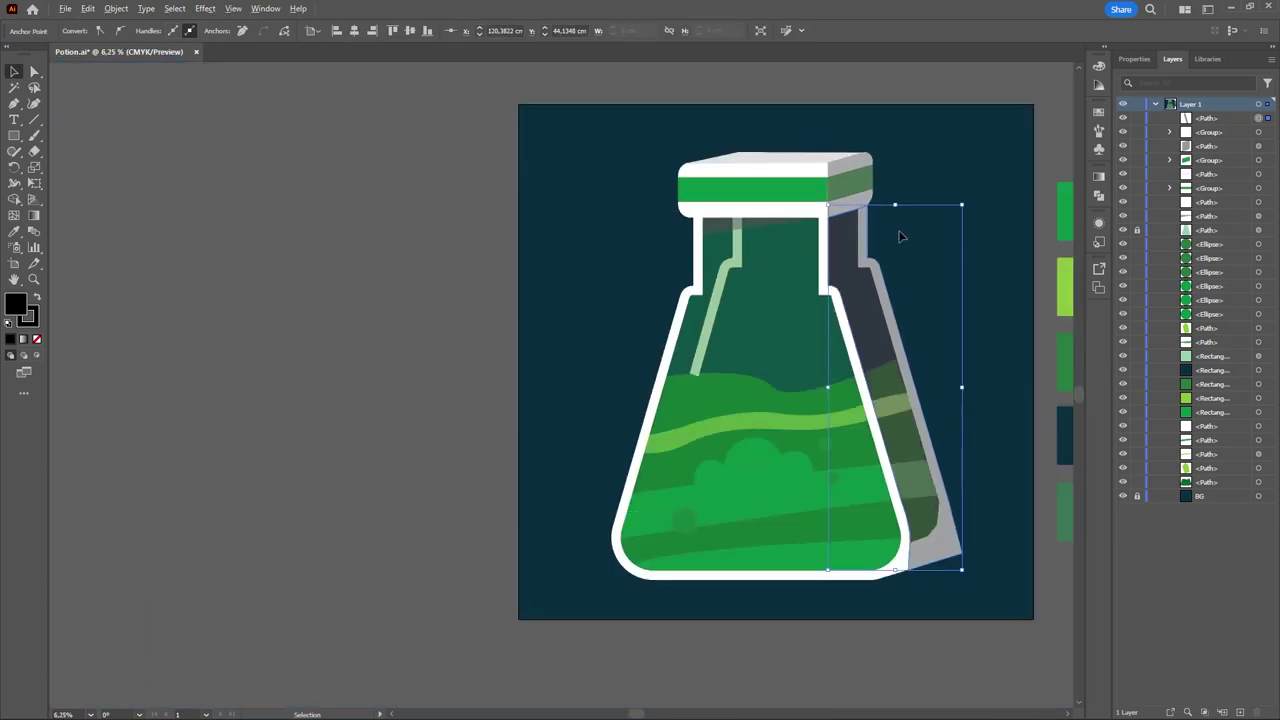
click(983, 437)
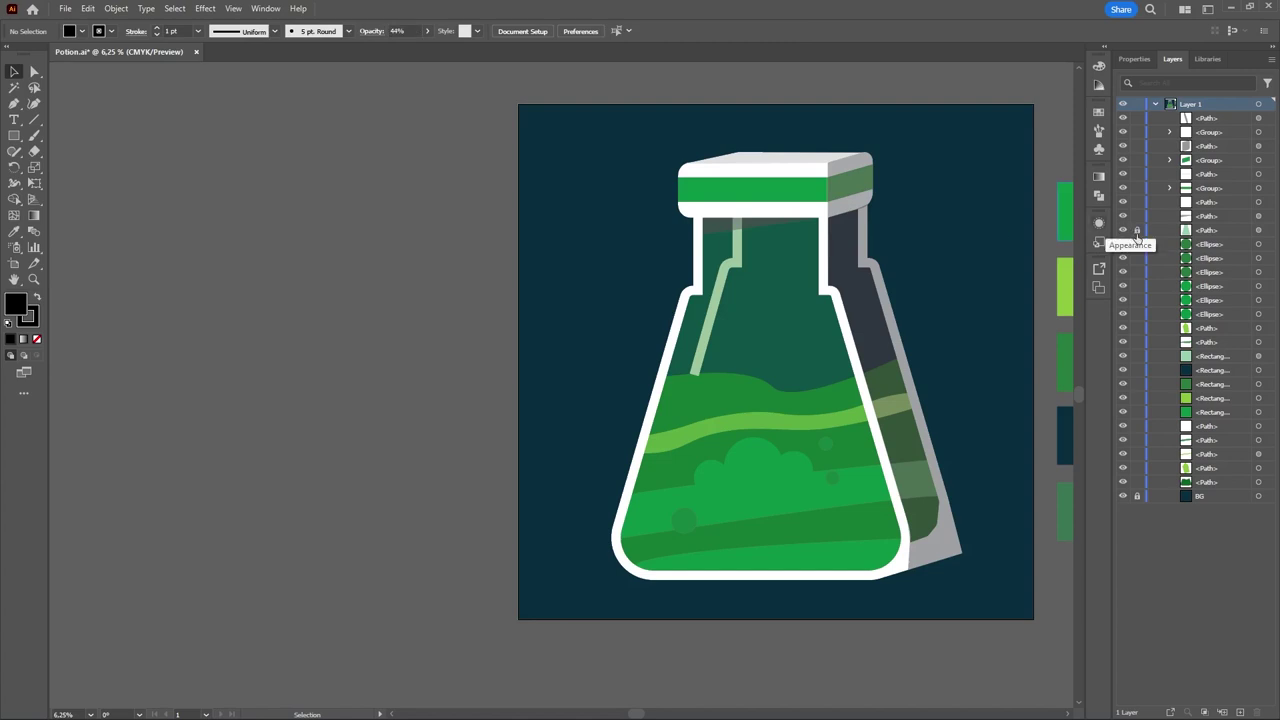
- Restack the dark green liquid body one level higher, just above the lowest lime green path, then deselect it
click(745, 401)
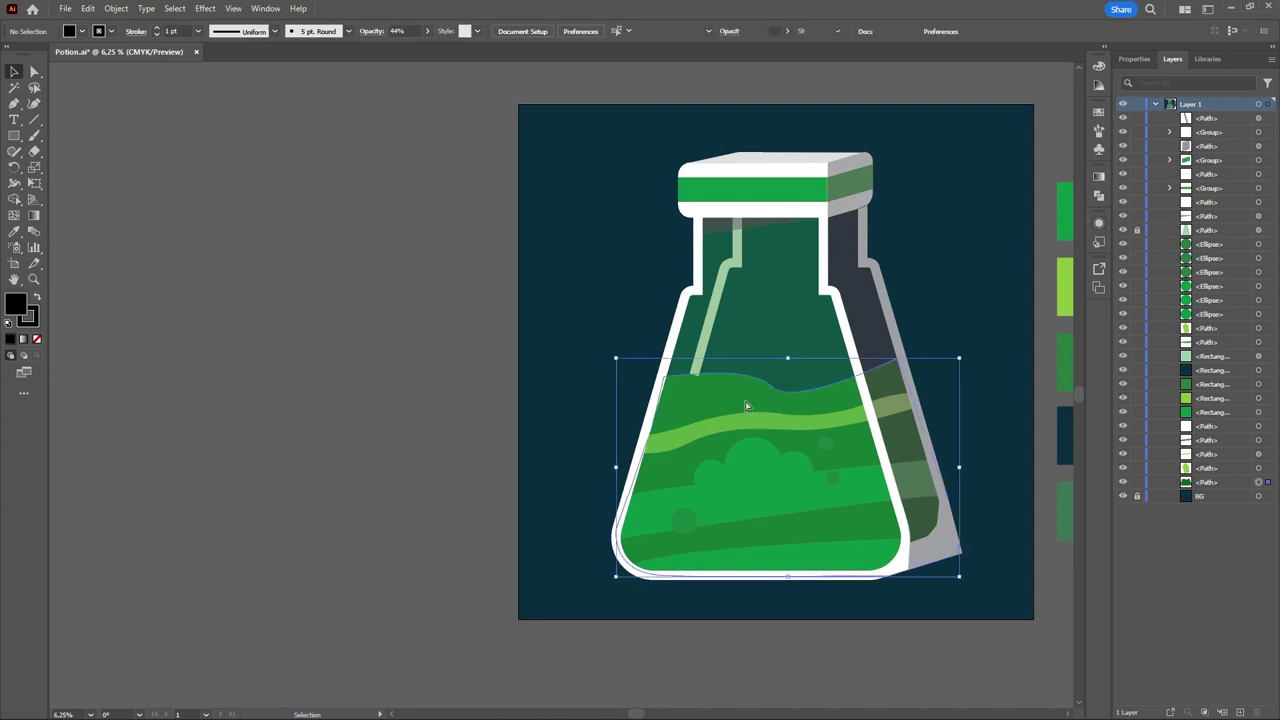
key(ctrl+])
key(ctrl+])
key(ctrl+])
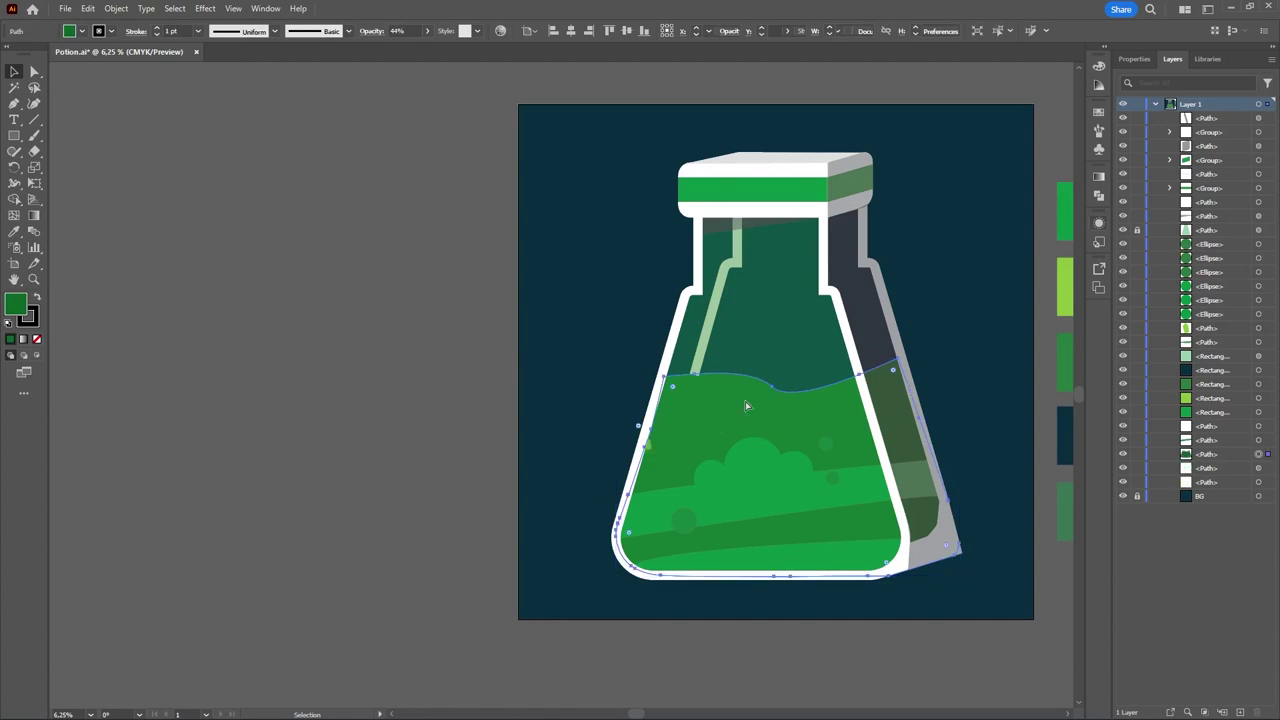
key(ctrl+])
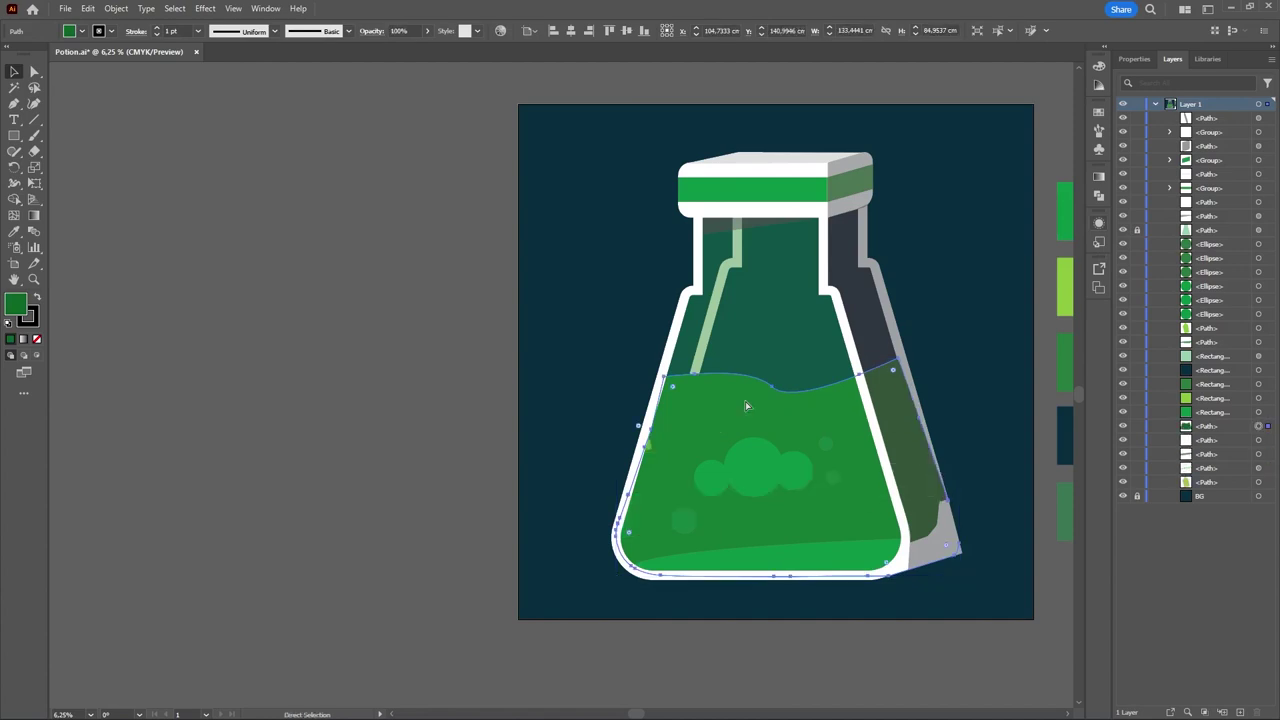
key(ctrl+[)
key(ctrl+bracketleft)
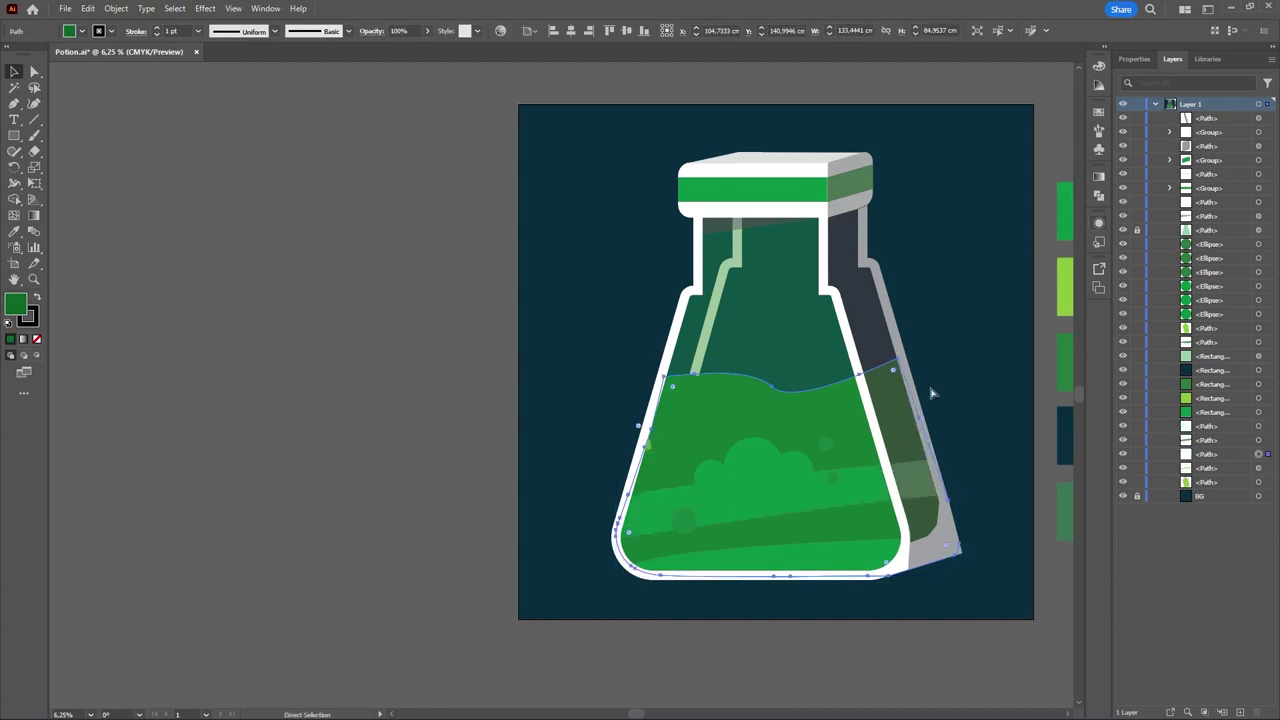
key(ctrl+bracketleft)
key(v)
click(965, 382)
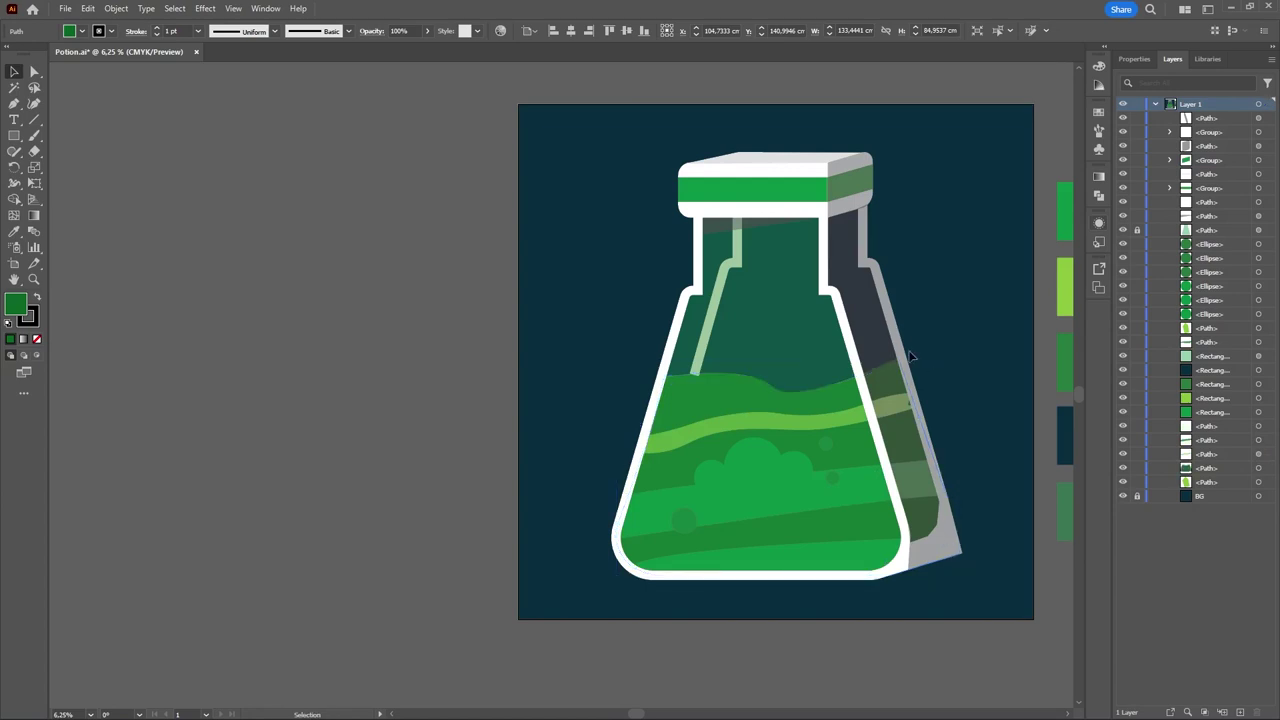
click(942, 539)
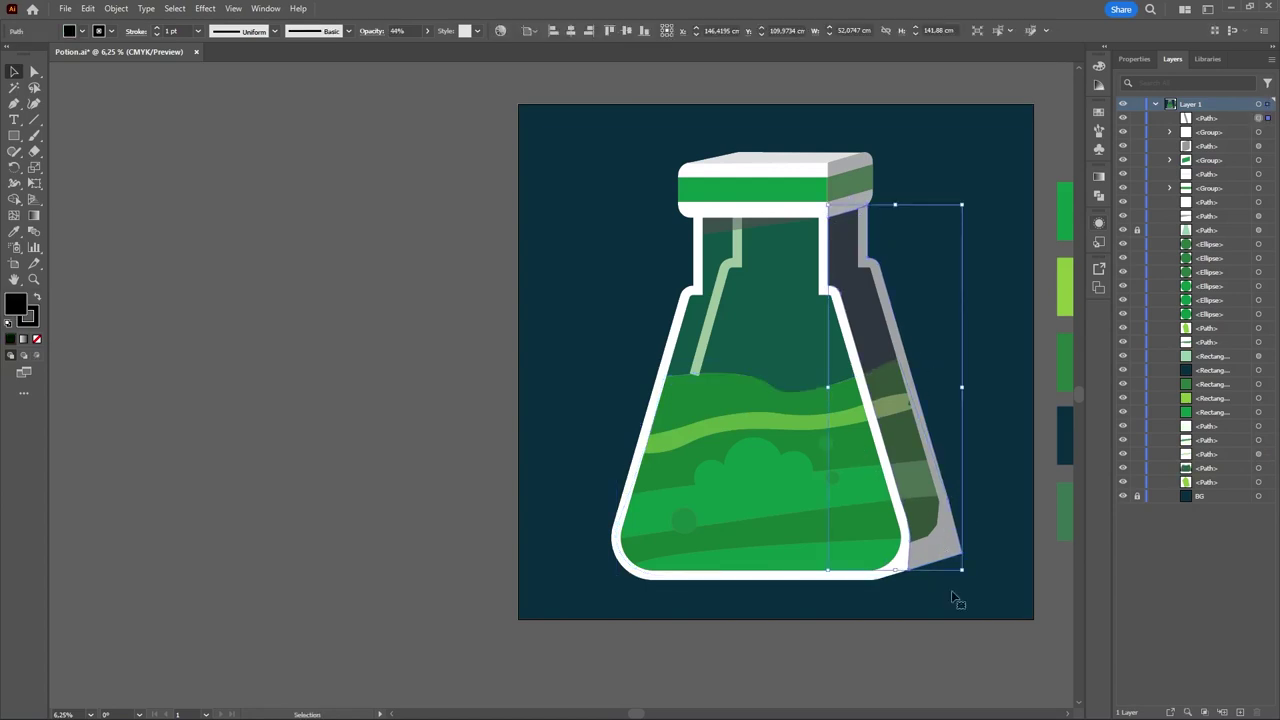
click(730, 268)
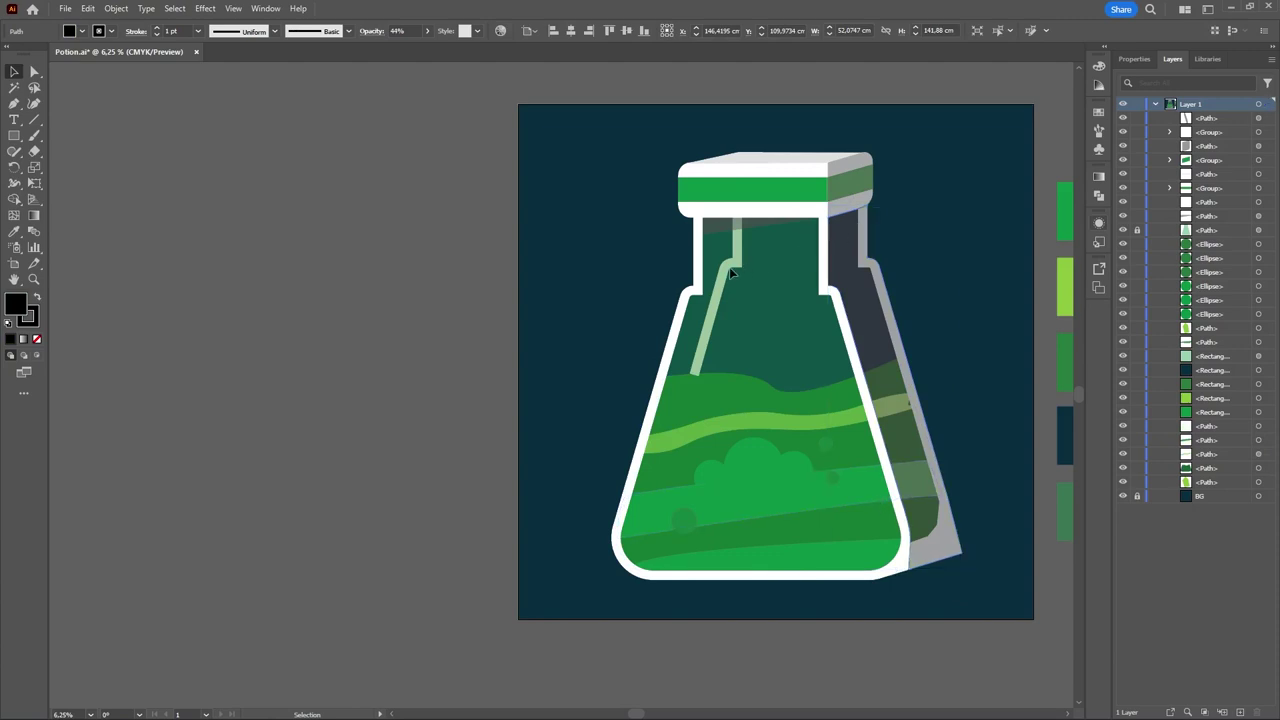
key(ctrl+shift+a)
- Send the flask's inner rear outline behind the liquid, directly above the background, then deselect it
scroll(740, 262, left, 1)
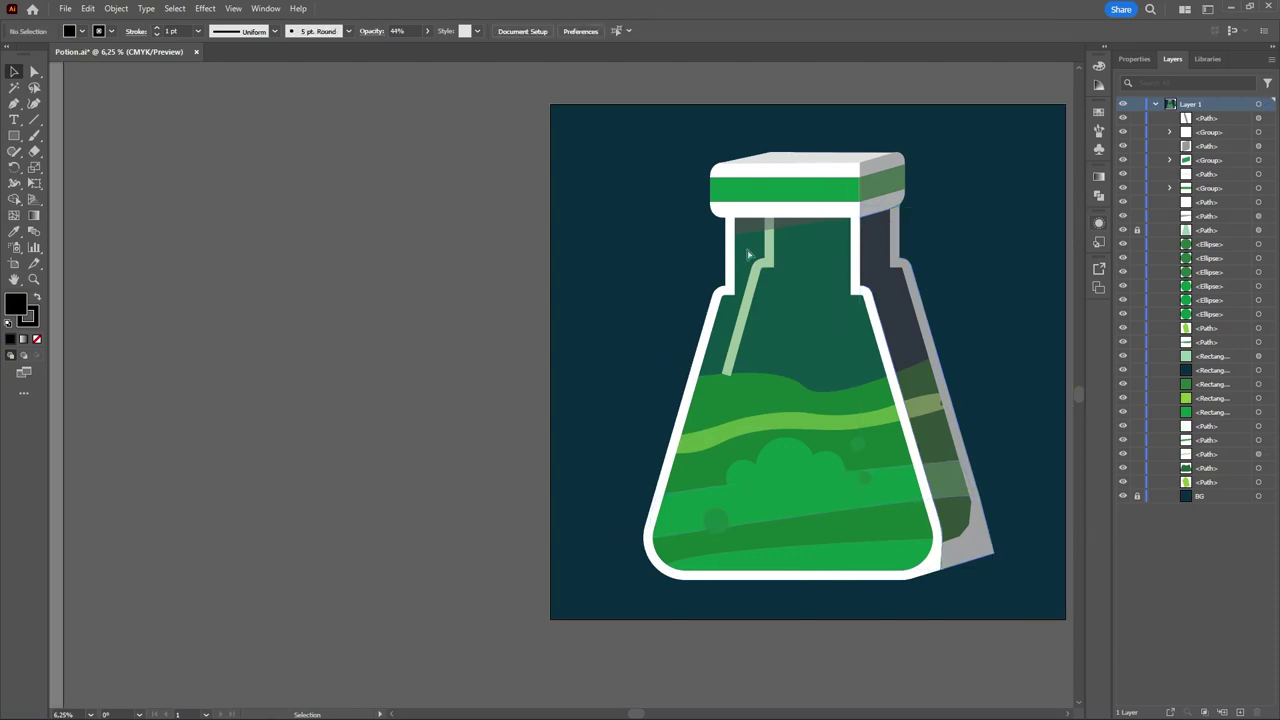
scroll(783, 285, up, 3)
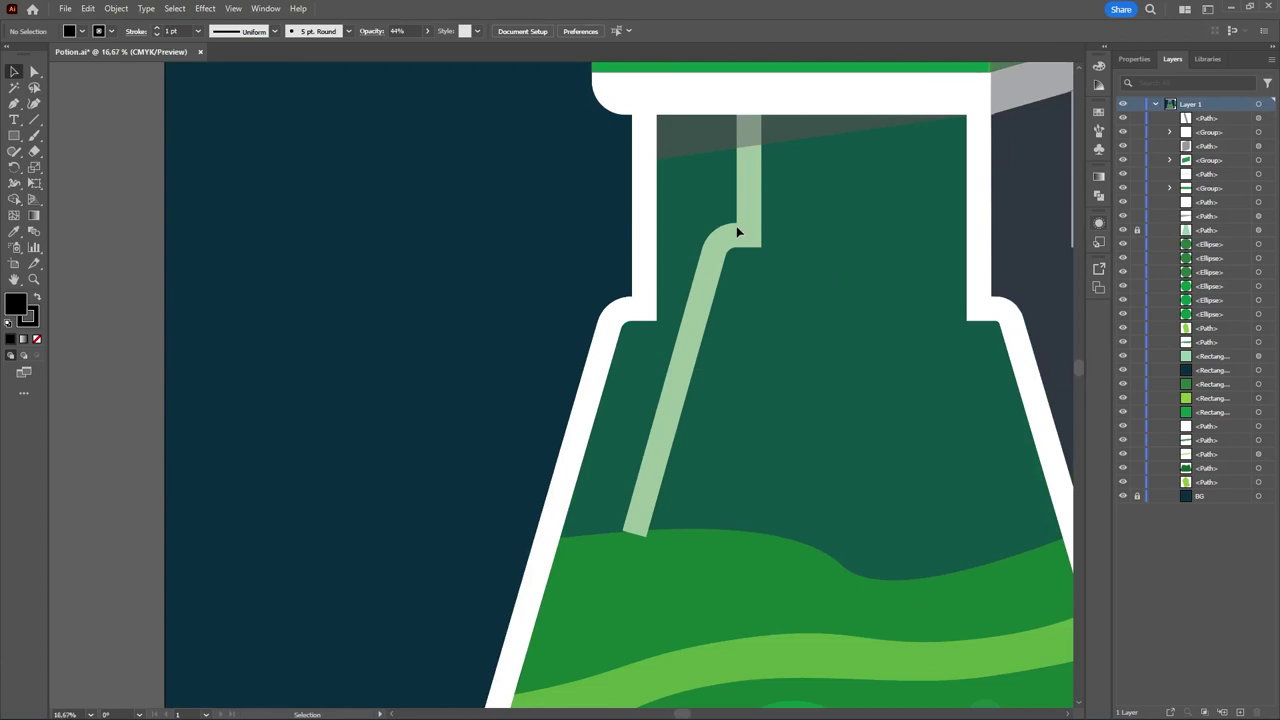
click(628, 530)
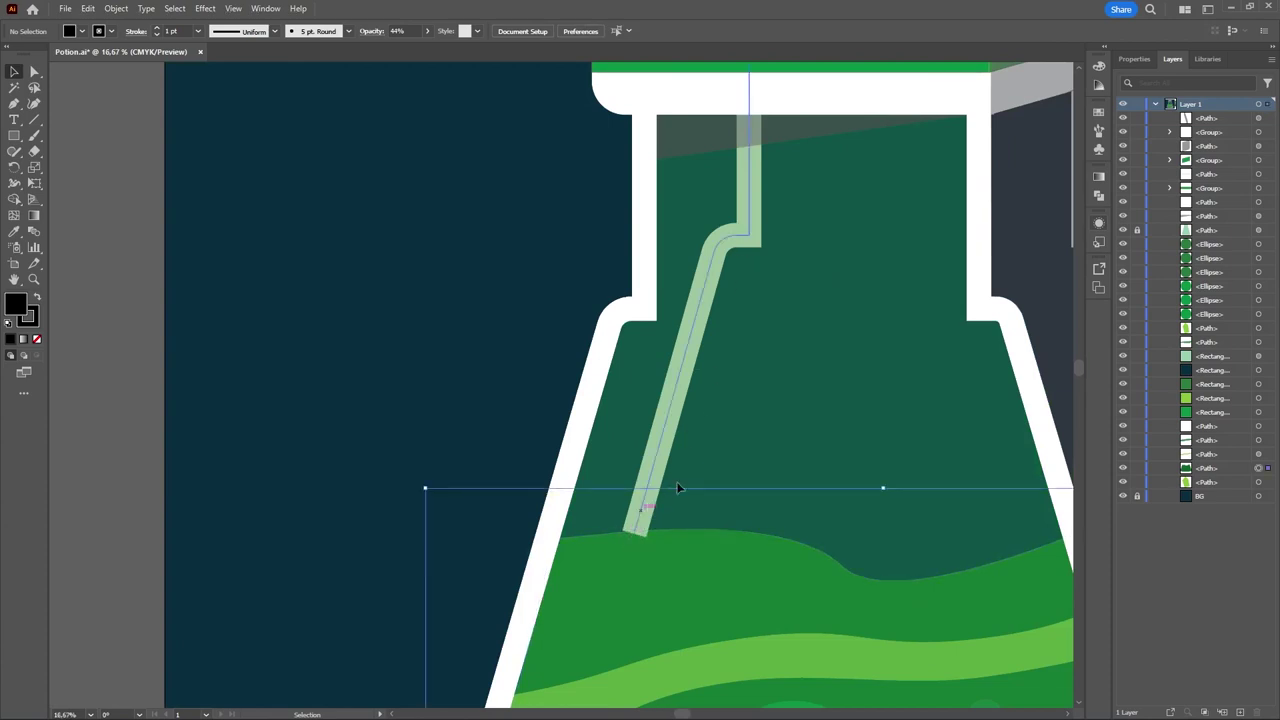
click(698, 362)
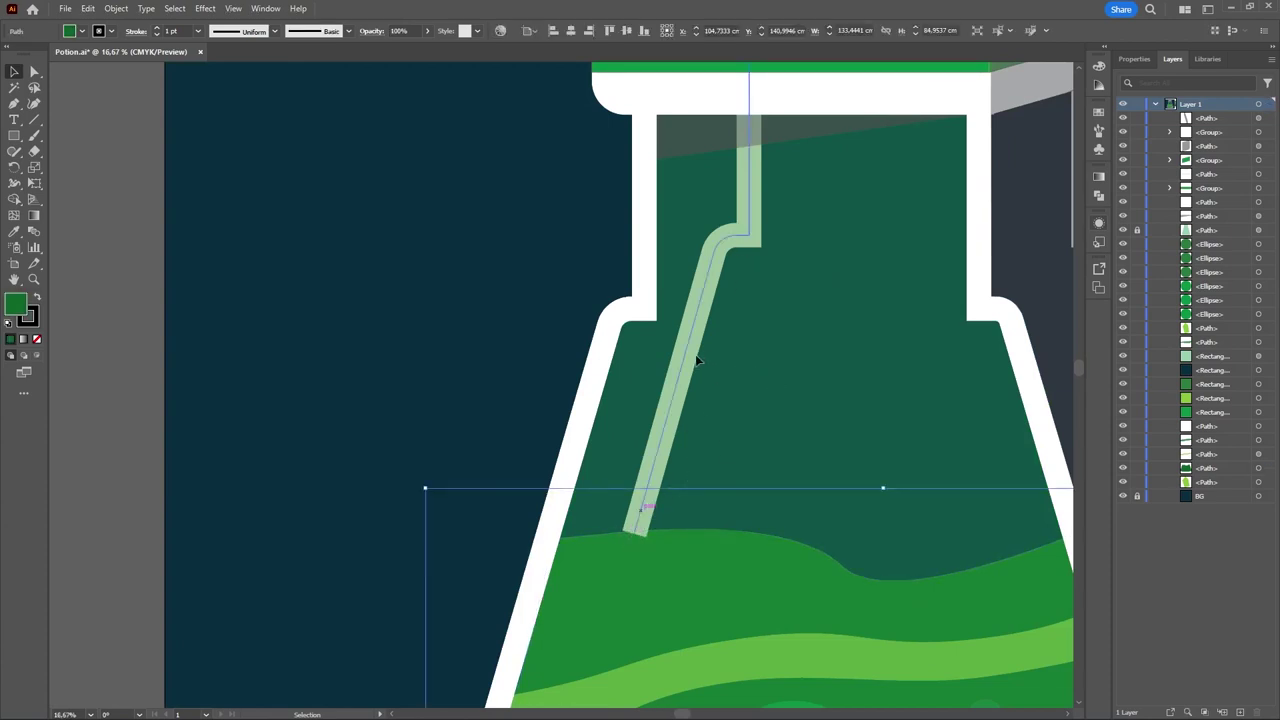
key(ctrl+shift+a)
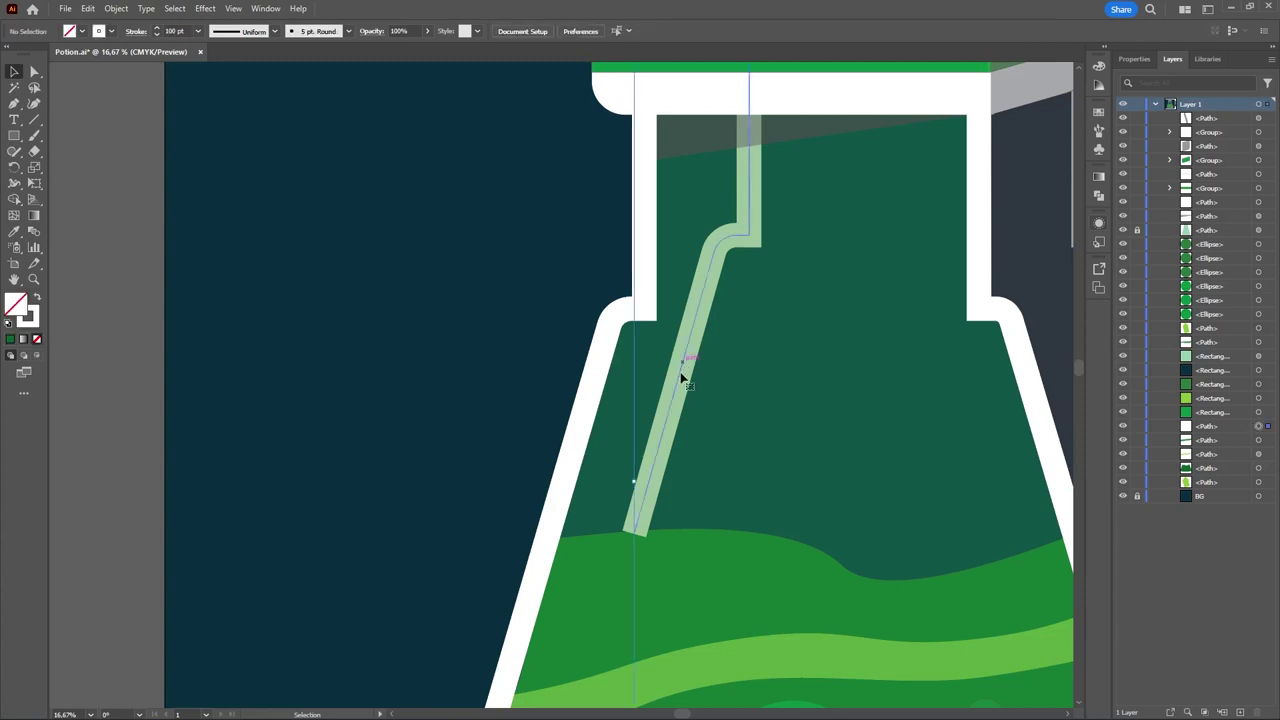
click(682, 377)
key(a)
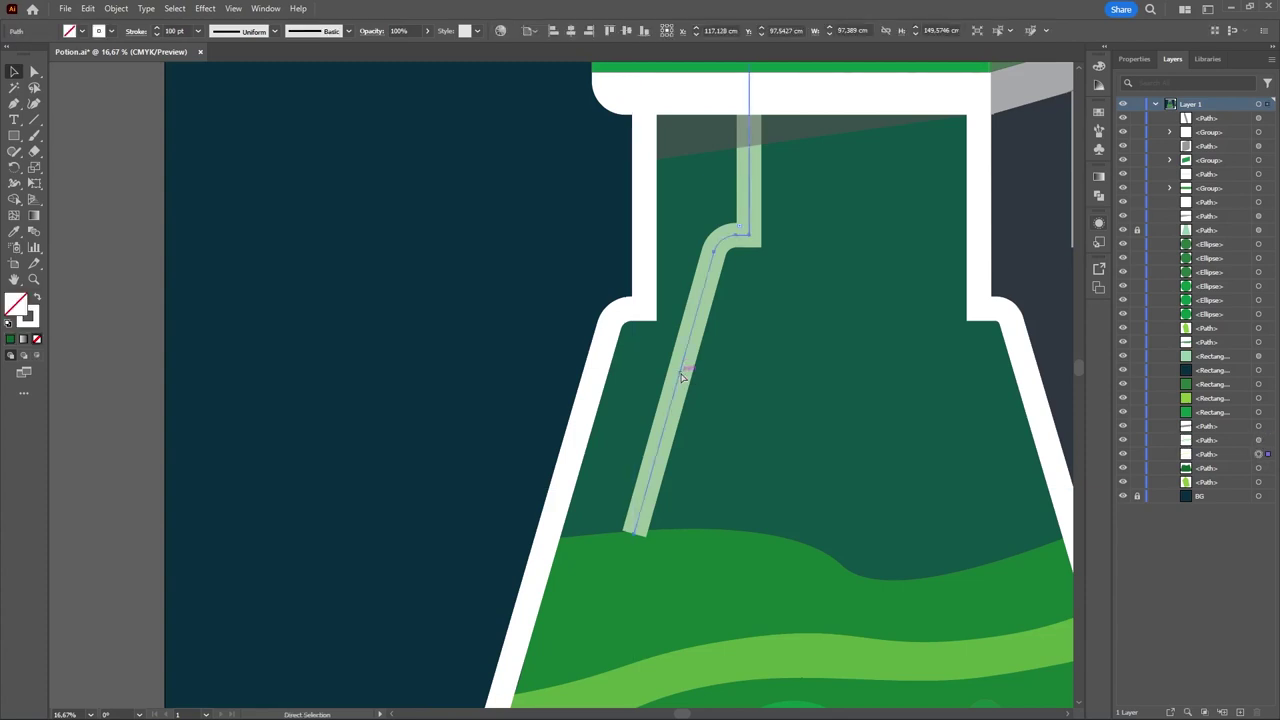
key(ctrl+bracketleft)
key(ctrl+bracketleft)
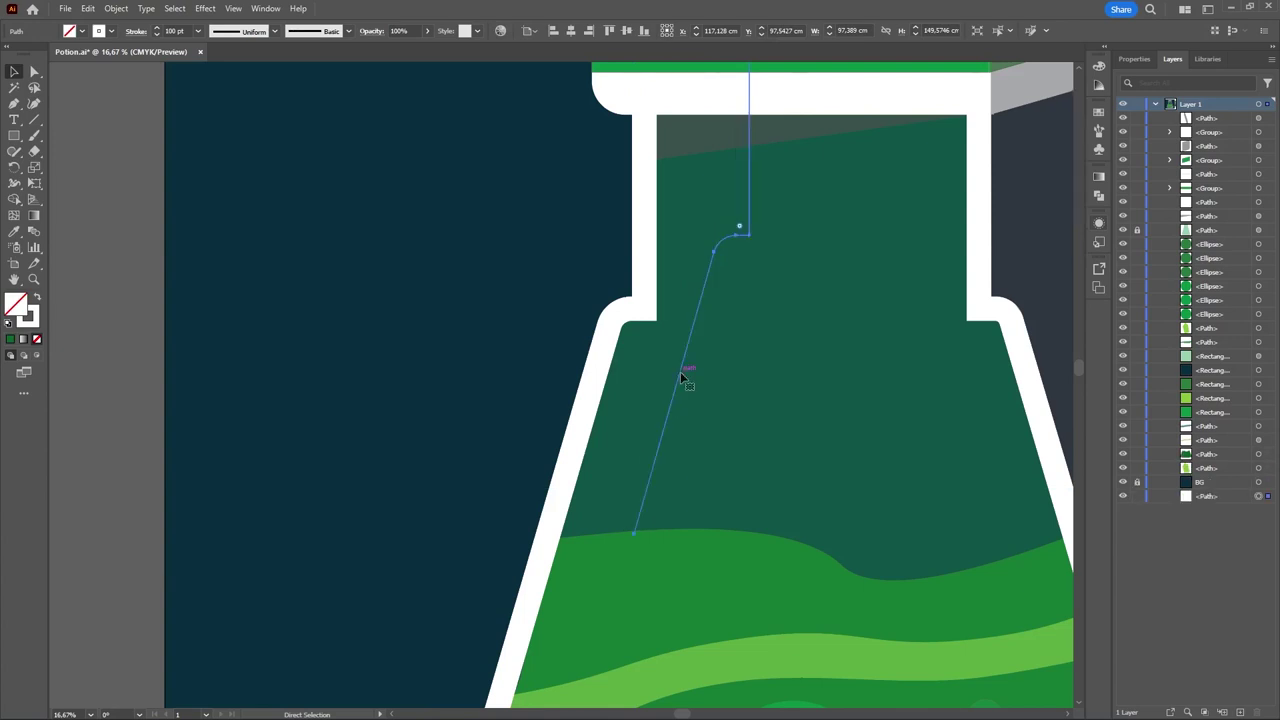
key(ctrl+bracketright)
key(v)
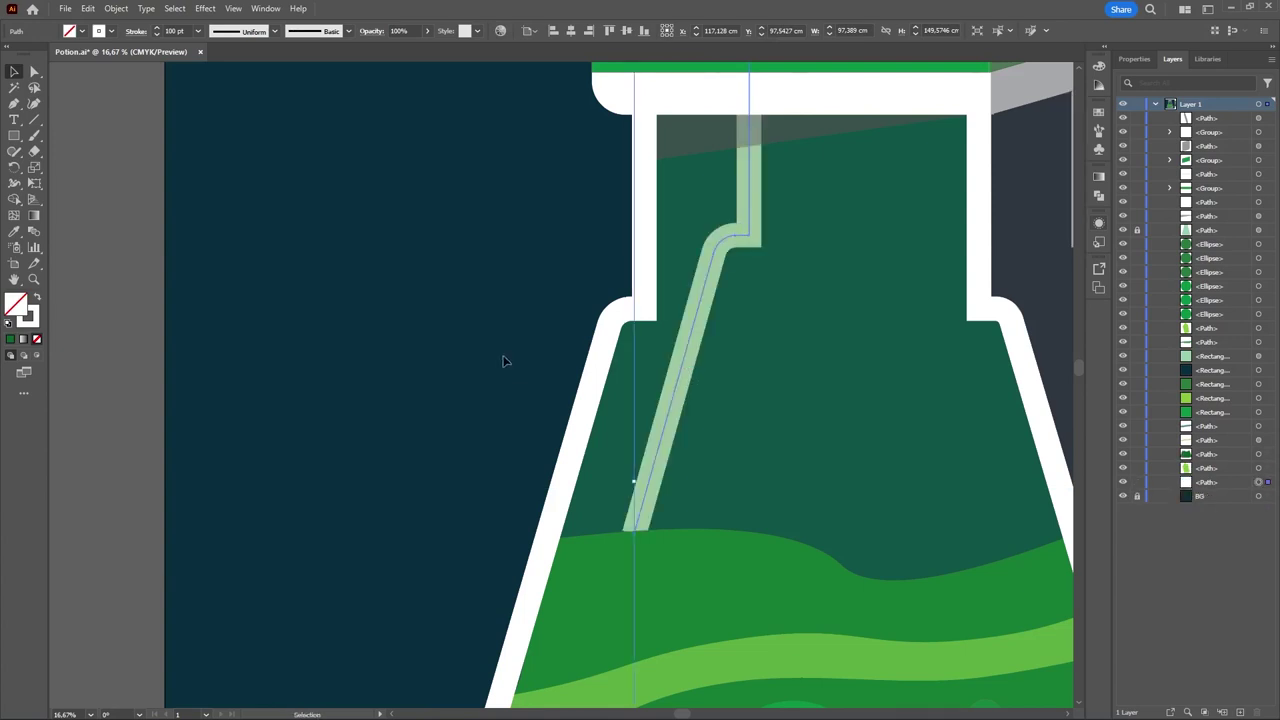
click(501, 361)
- Lock the translucent dark side shape's path so the liquid shapes beneath it can be selected
key(ctrl+0)
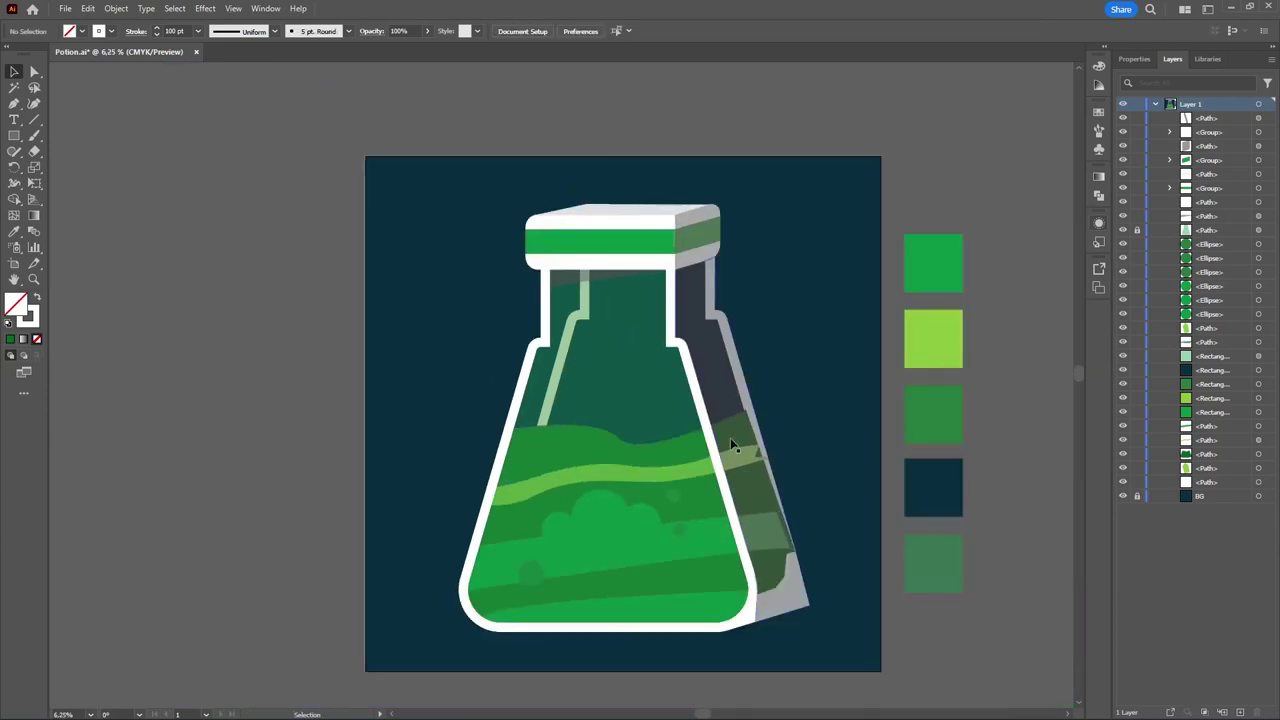
click(755, 471)
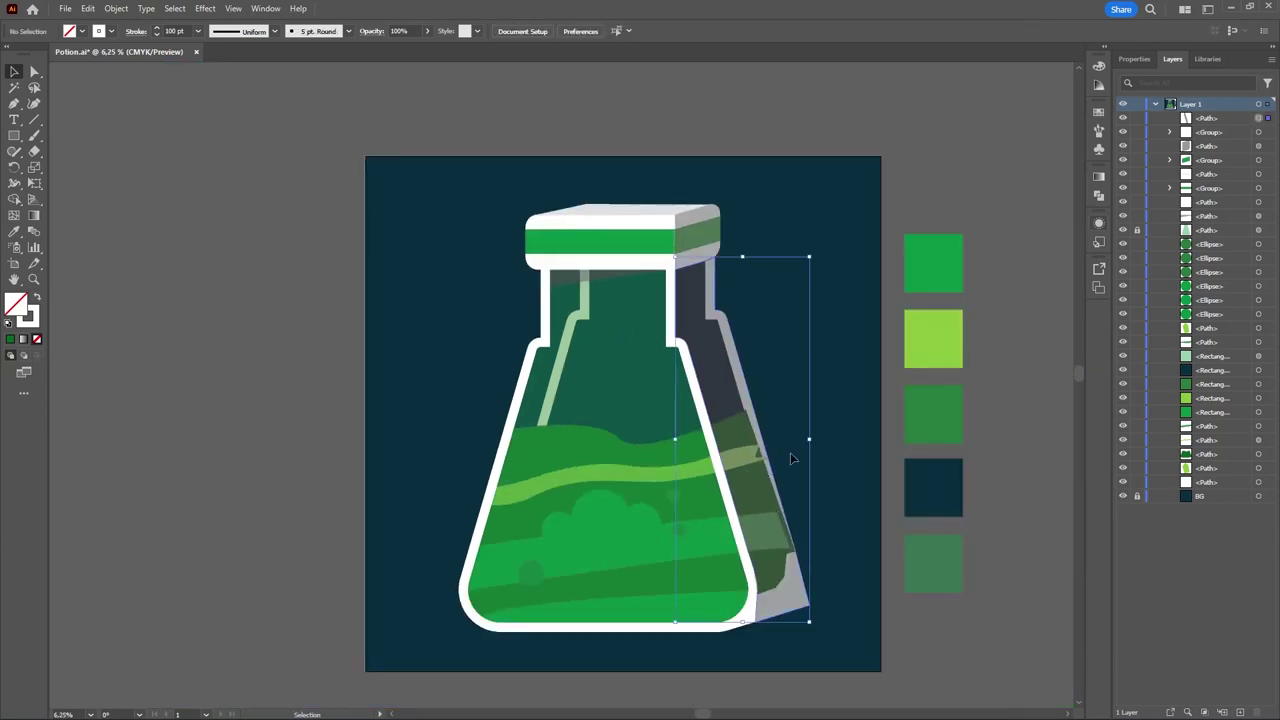
key(ctrl+h)
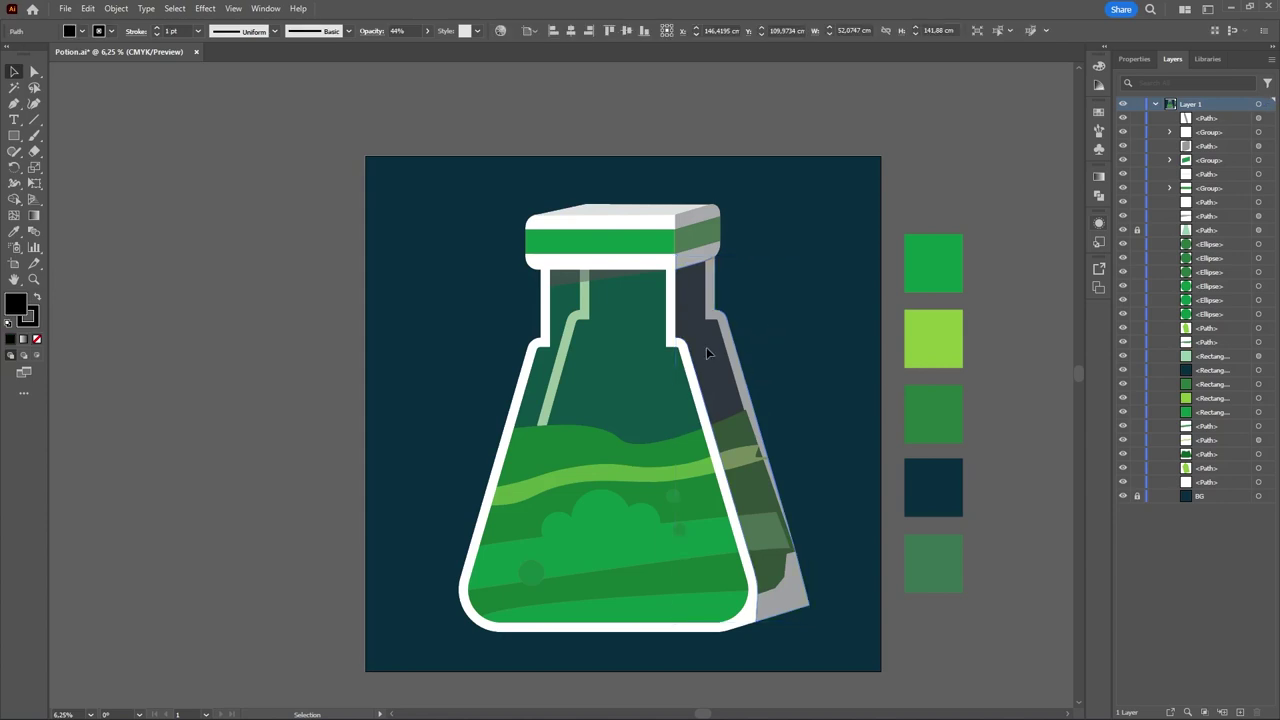
key(ctrl+shift+a)
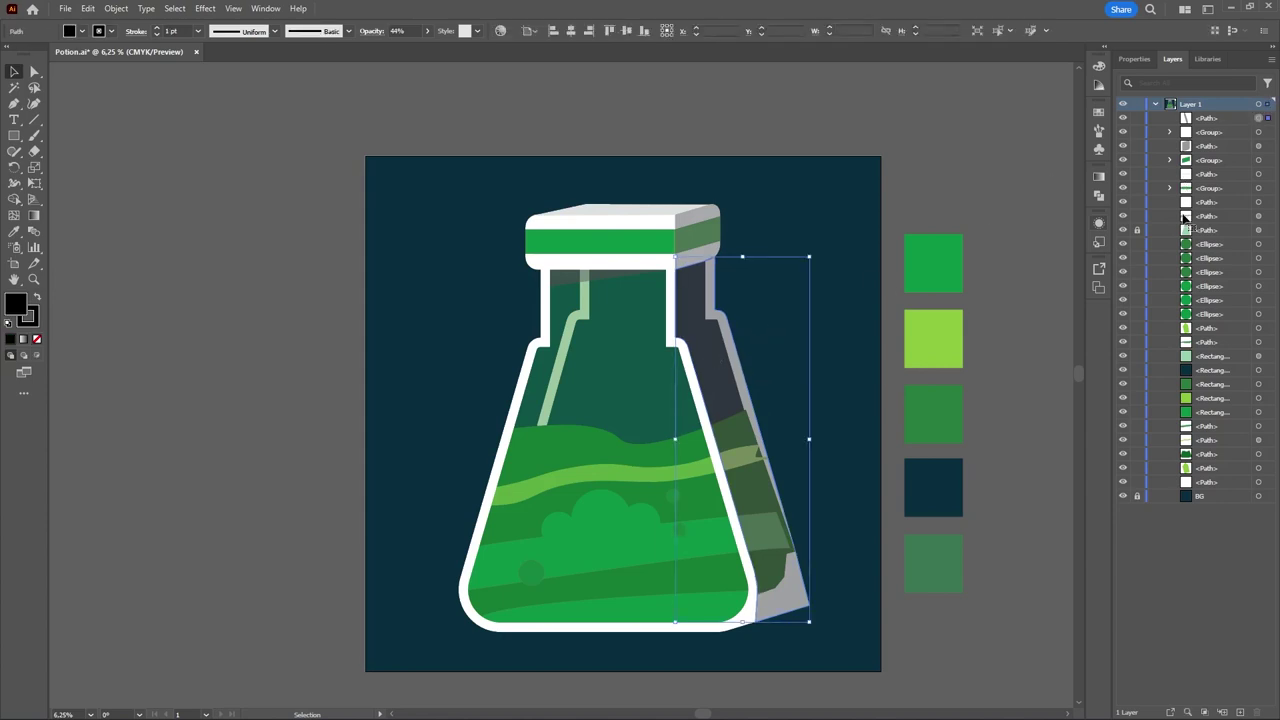
click(1137, 118)
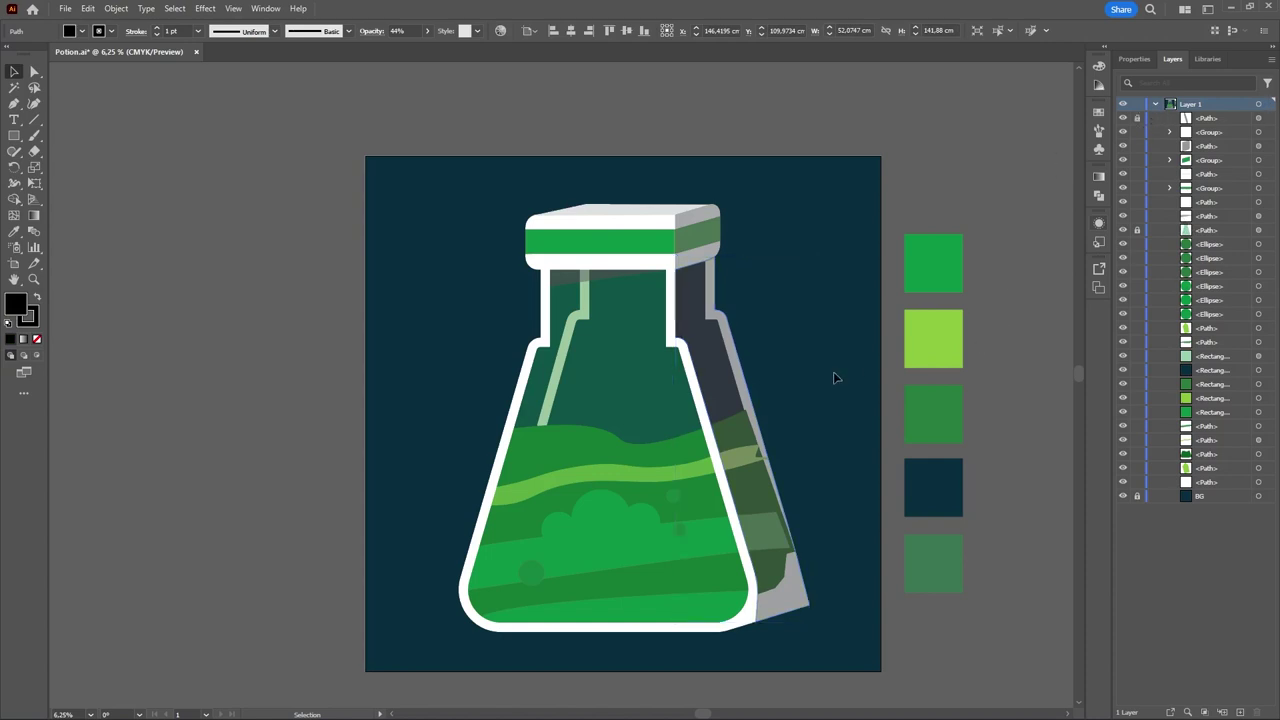
- Restack the dark green liquid body and its two colour bands together behind the flask's rear outline, directly above the background, then deselect them
click(741, 462)
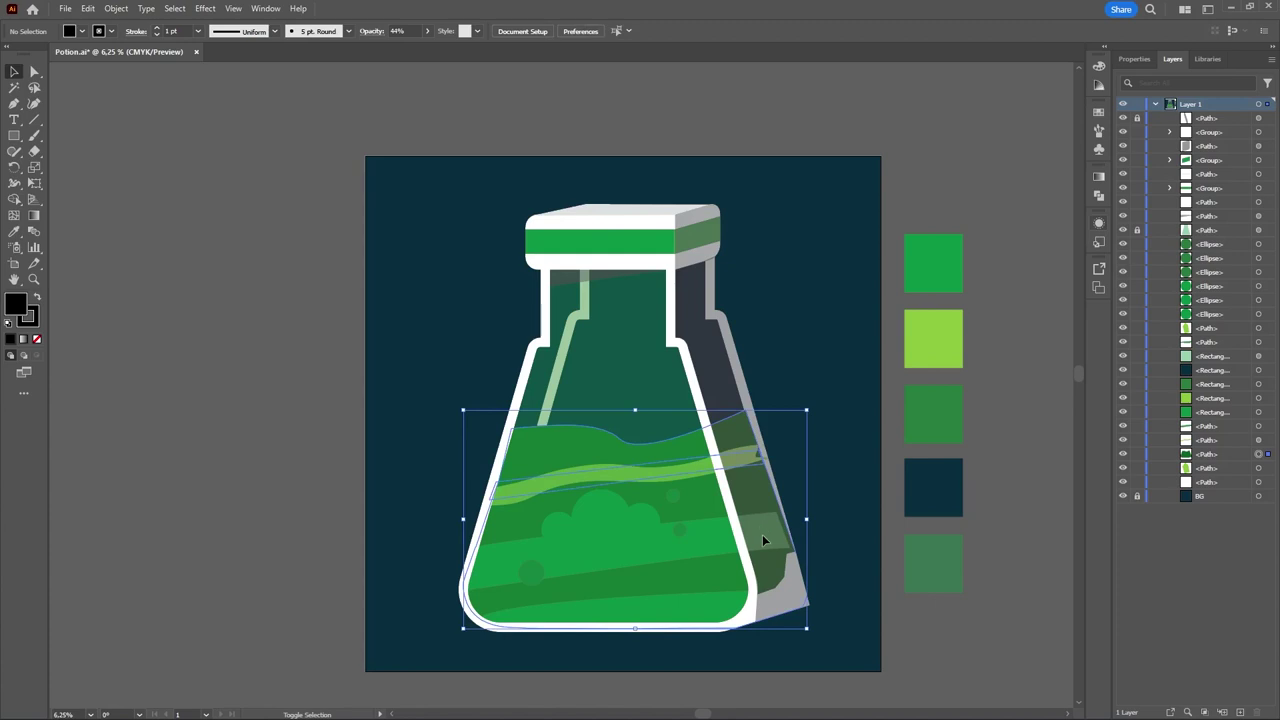
shift+click(772, 583)
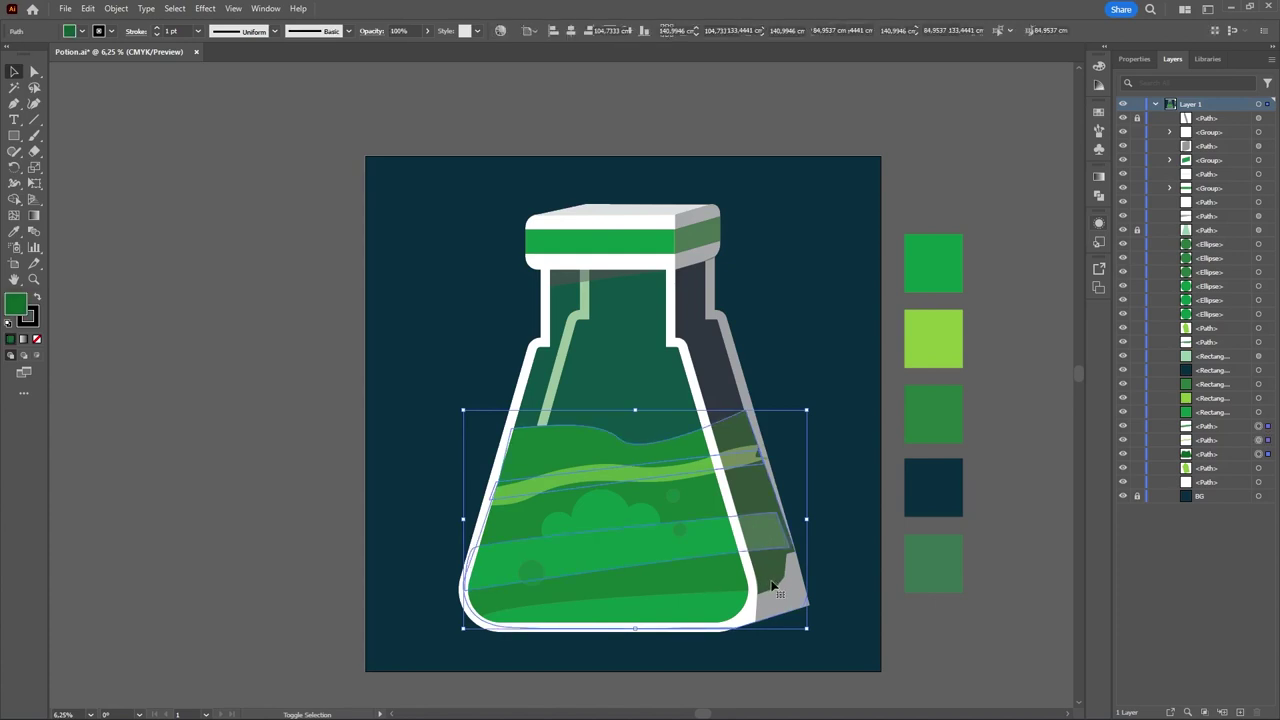
key(a)
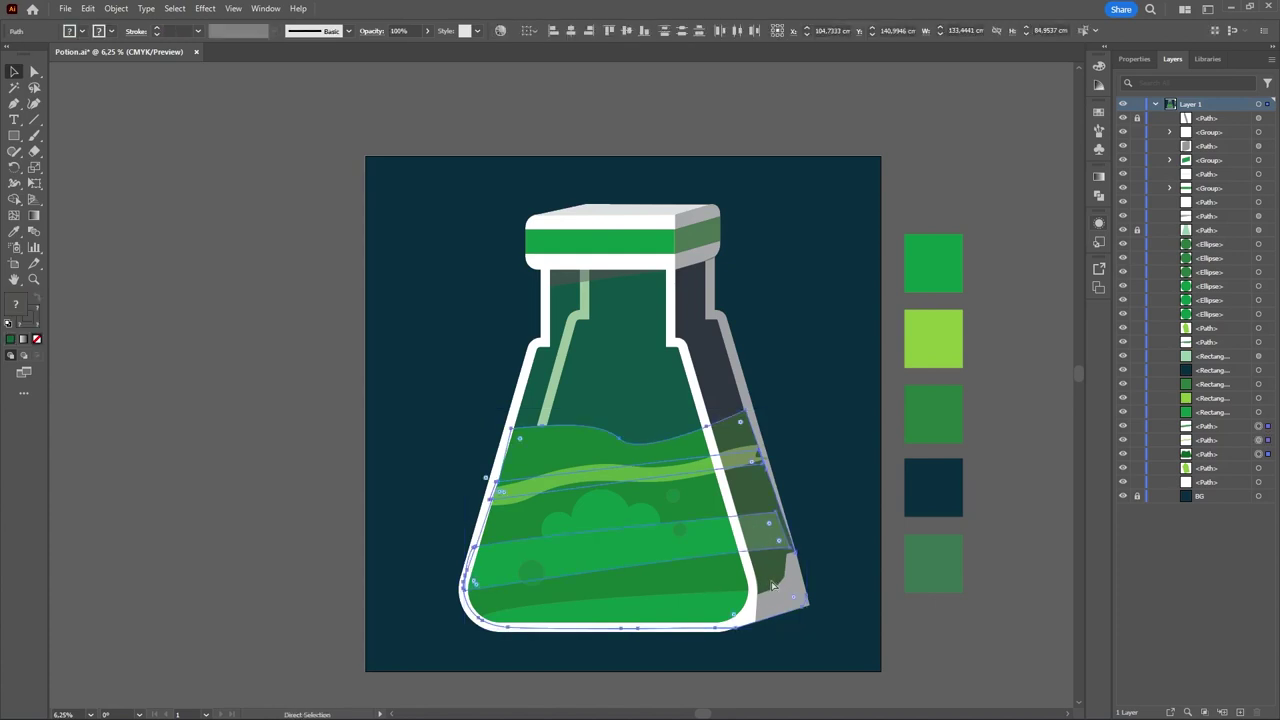
key(ctrl+[)
key(ctrl+[)
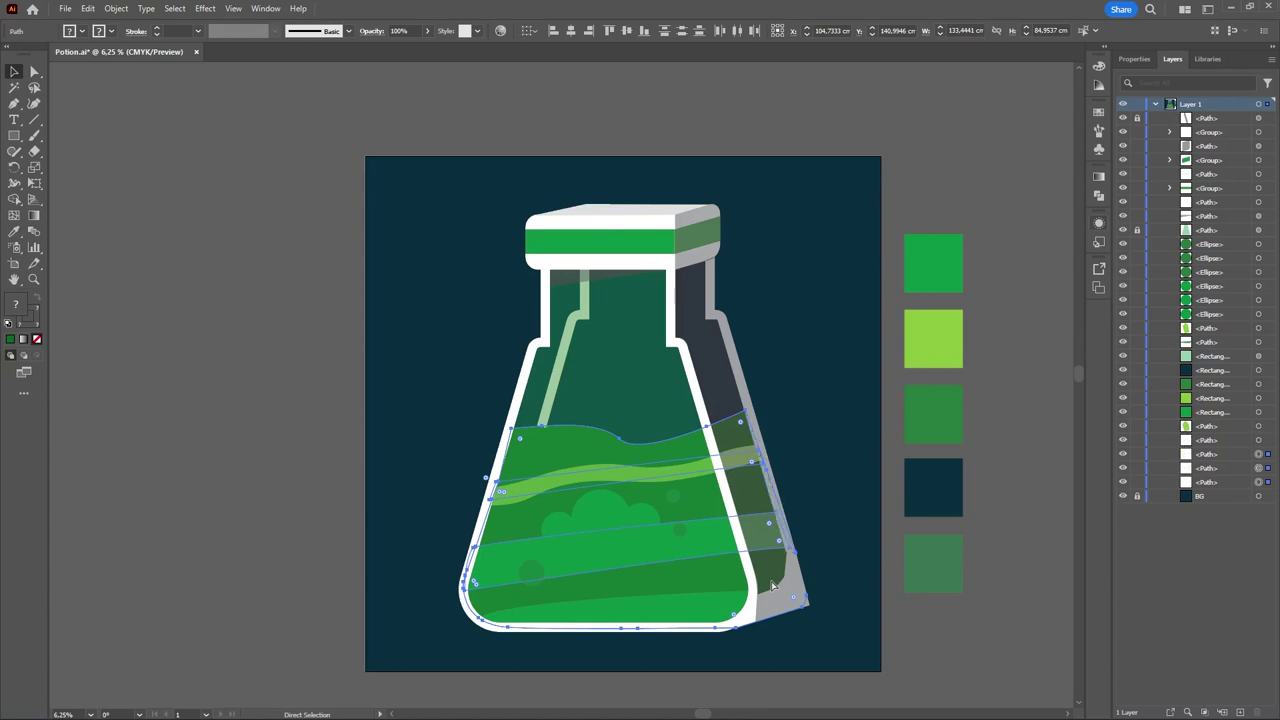
key(ctrl+[)
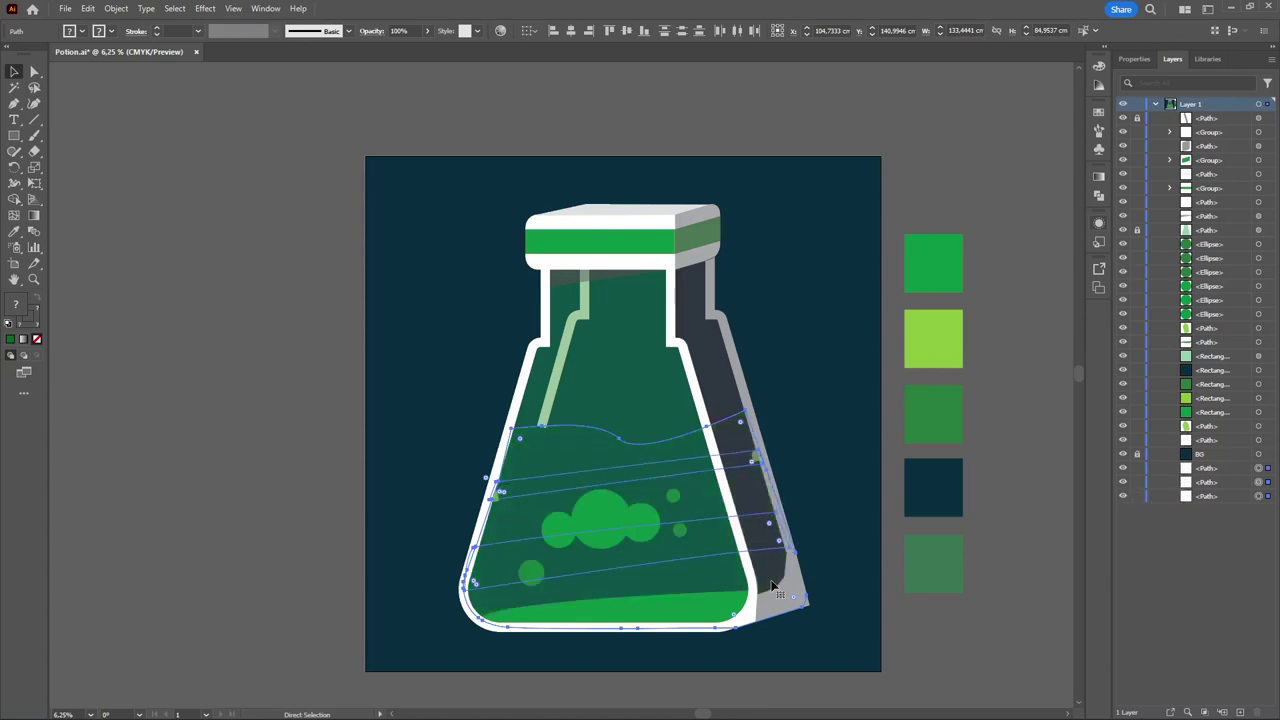
key(ctrl+])
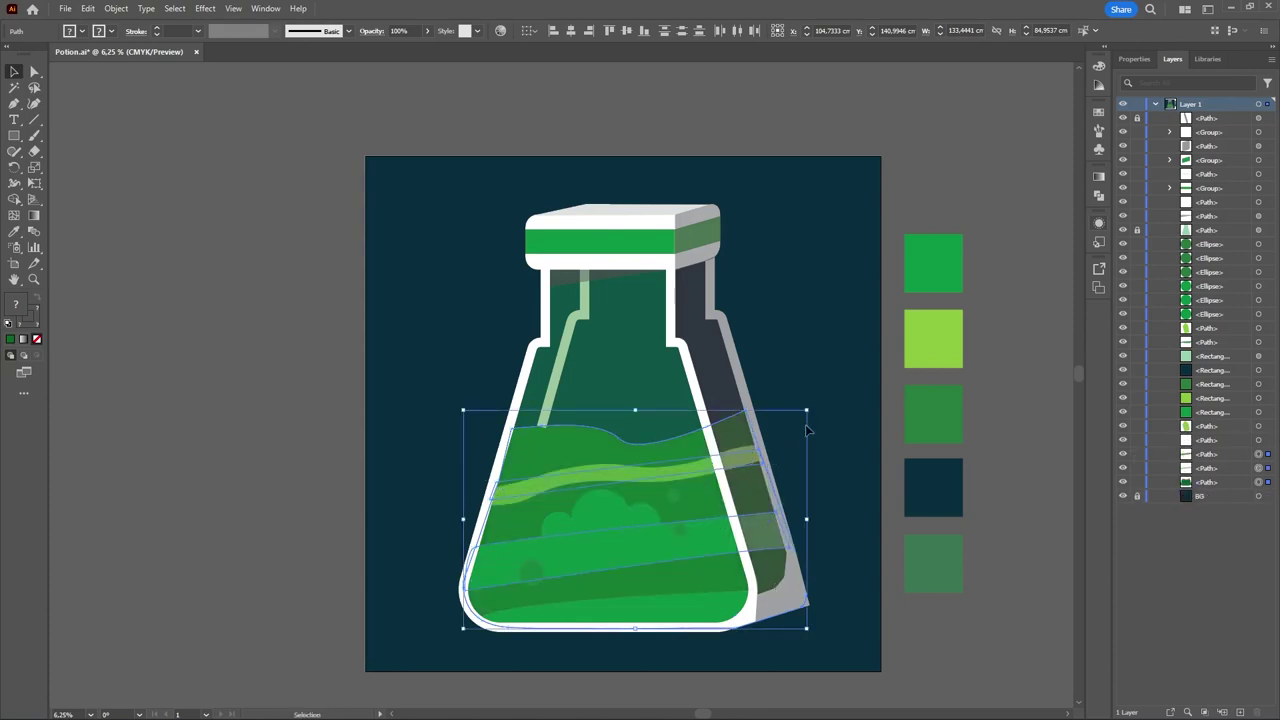
click(789, 395)
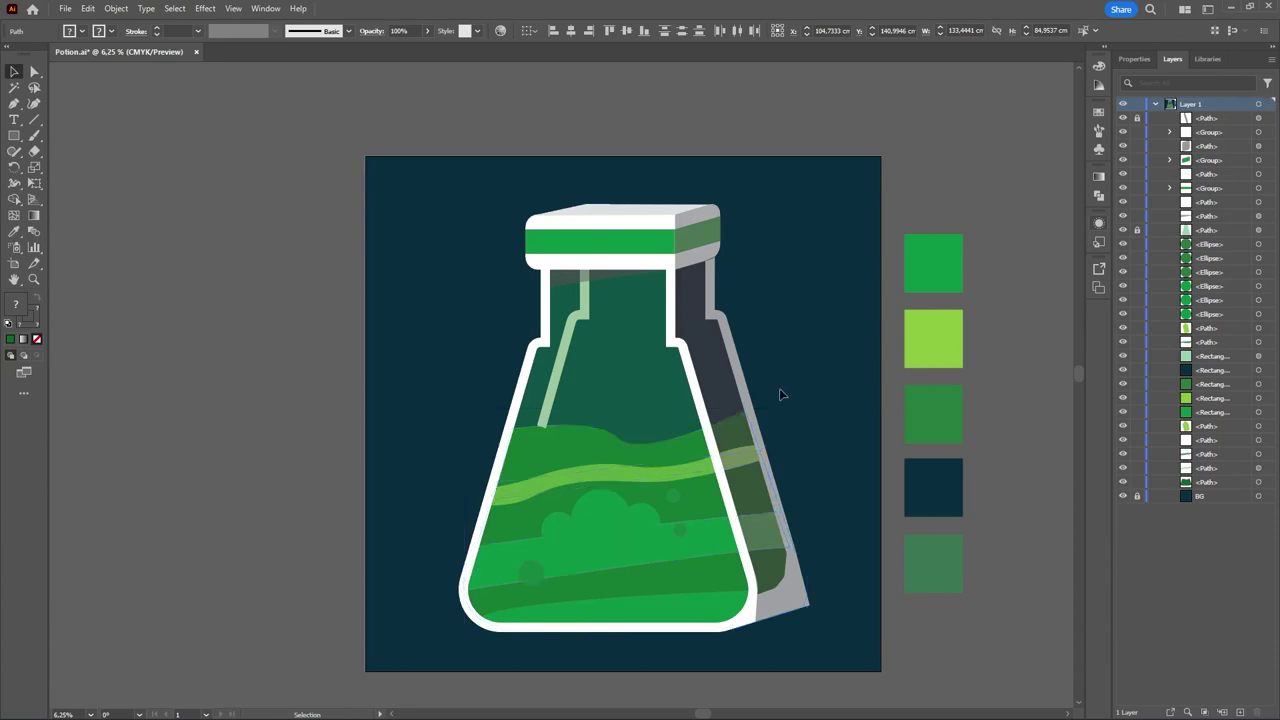
- Expand the fill and stroke of the flask's inner rear outline so it becomes an editable filled shape
key(a)
scroll(544, 431, left, 1)
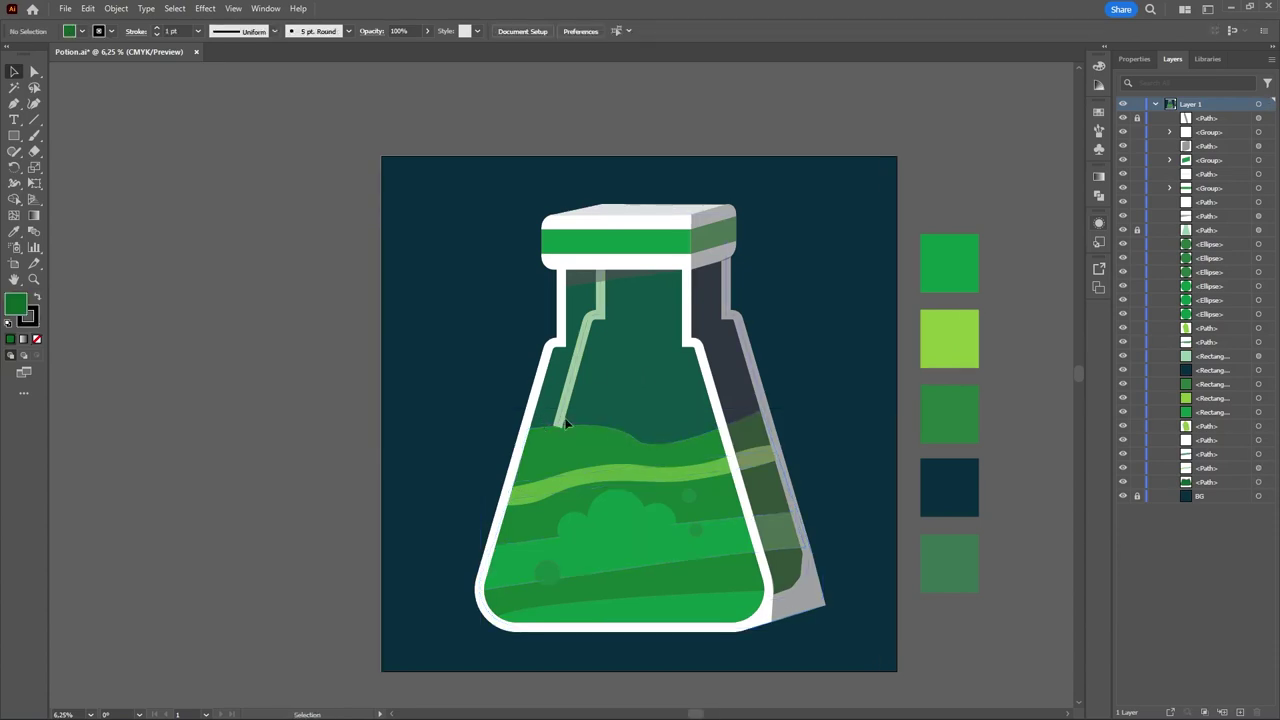
scroll(578, 408, up, 1)
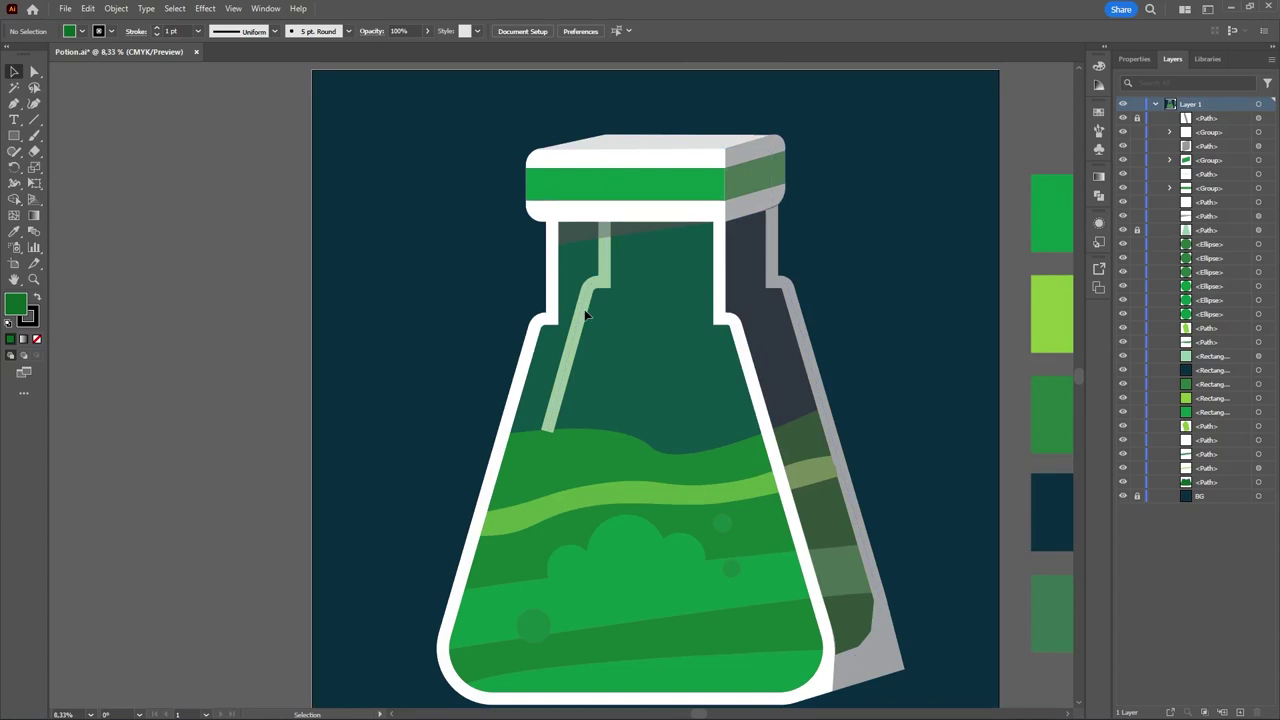
click(766, 449)
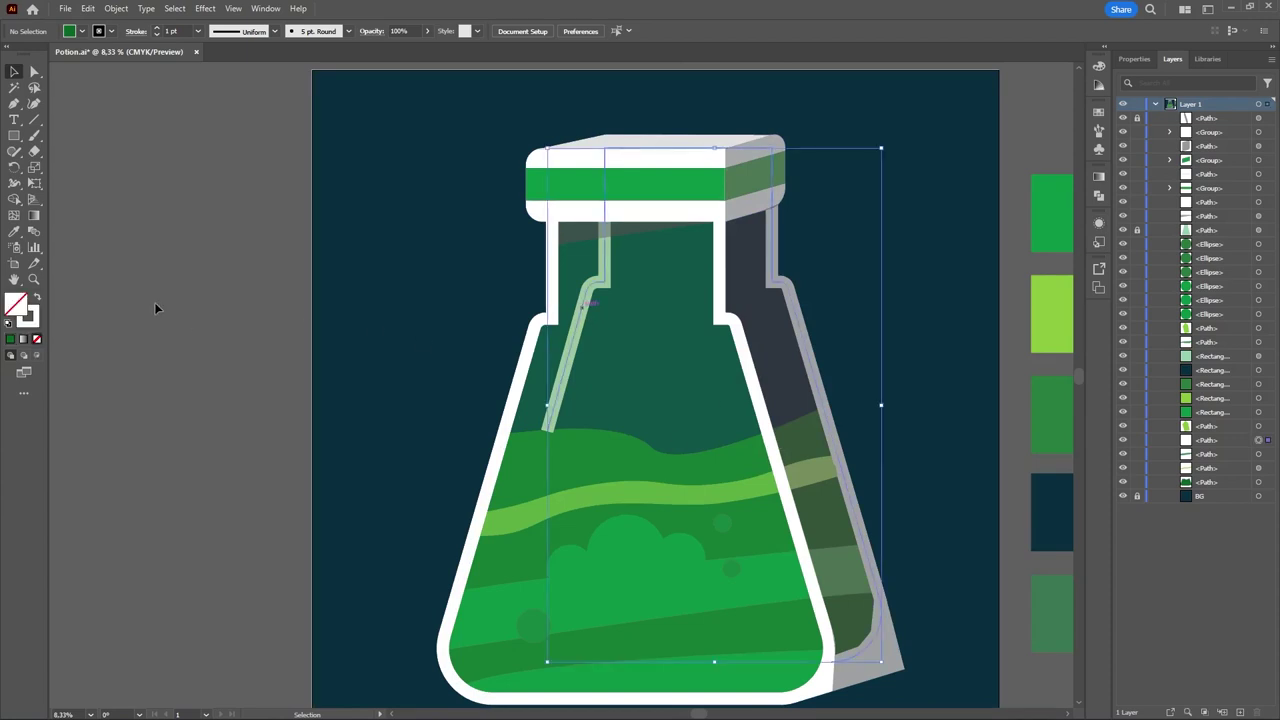
click(116, 8)
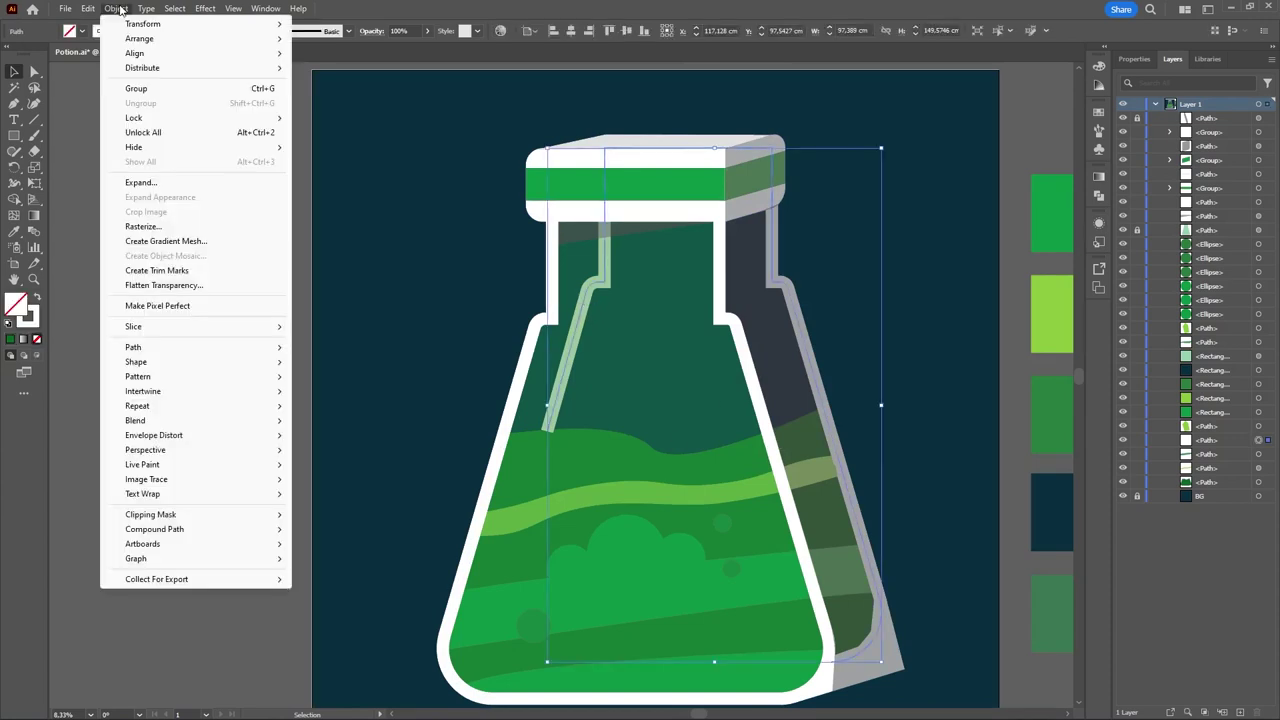
click(196, 182)
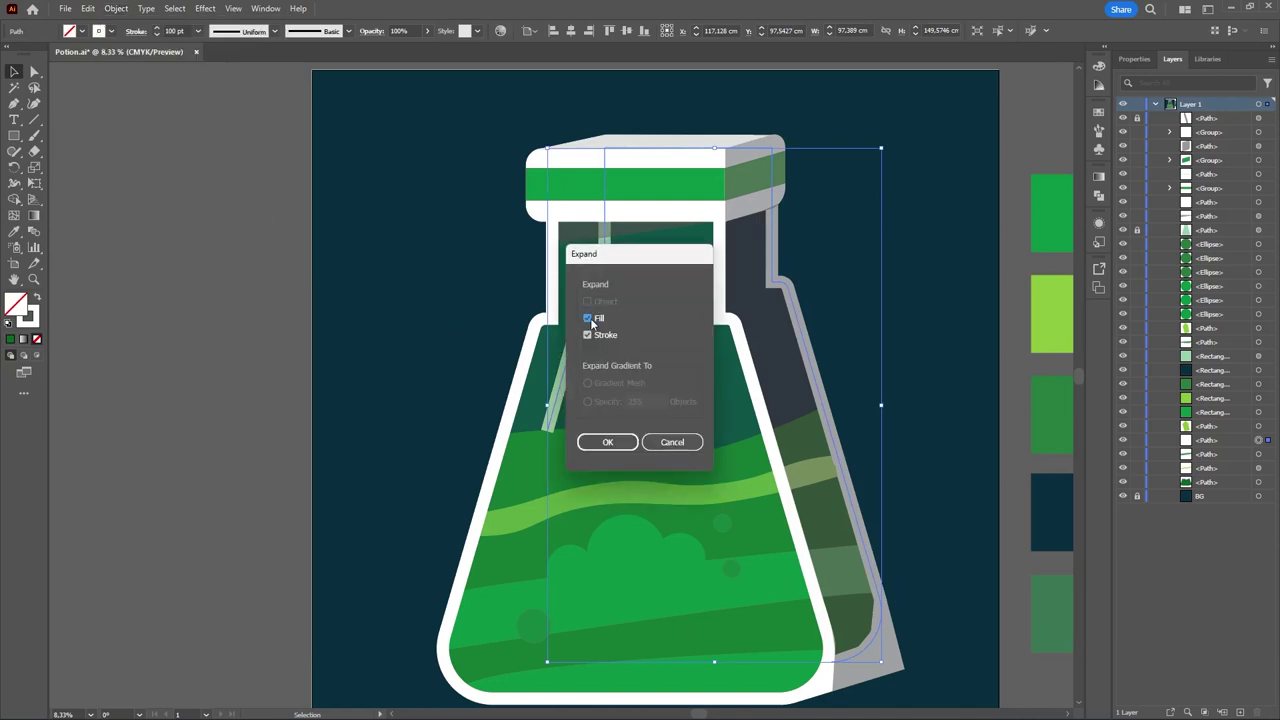
click(609, 443)
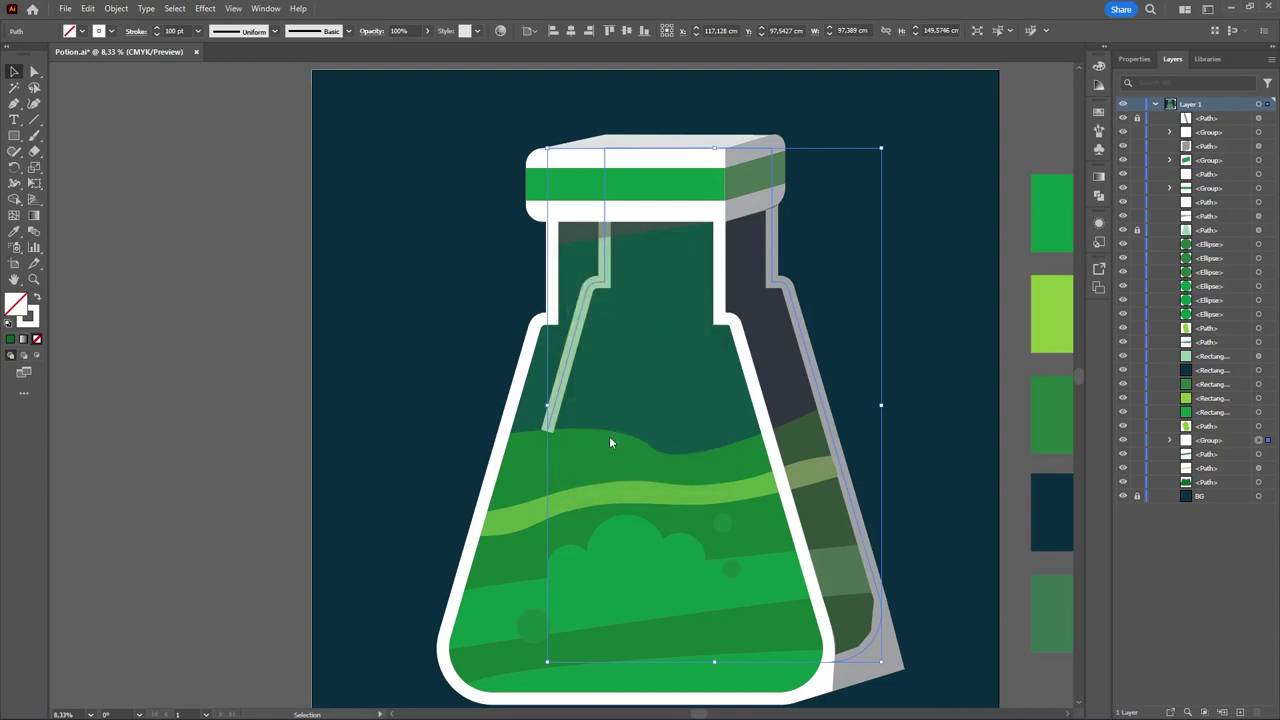
- Move the two lower anchors of the rear outline's pale strip onto the liquid's surface so its end follows the curve
drag(546, 468, 567, 474)
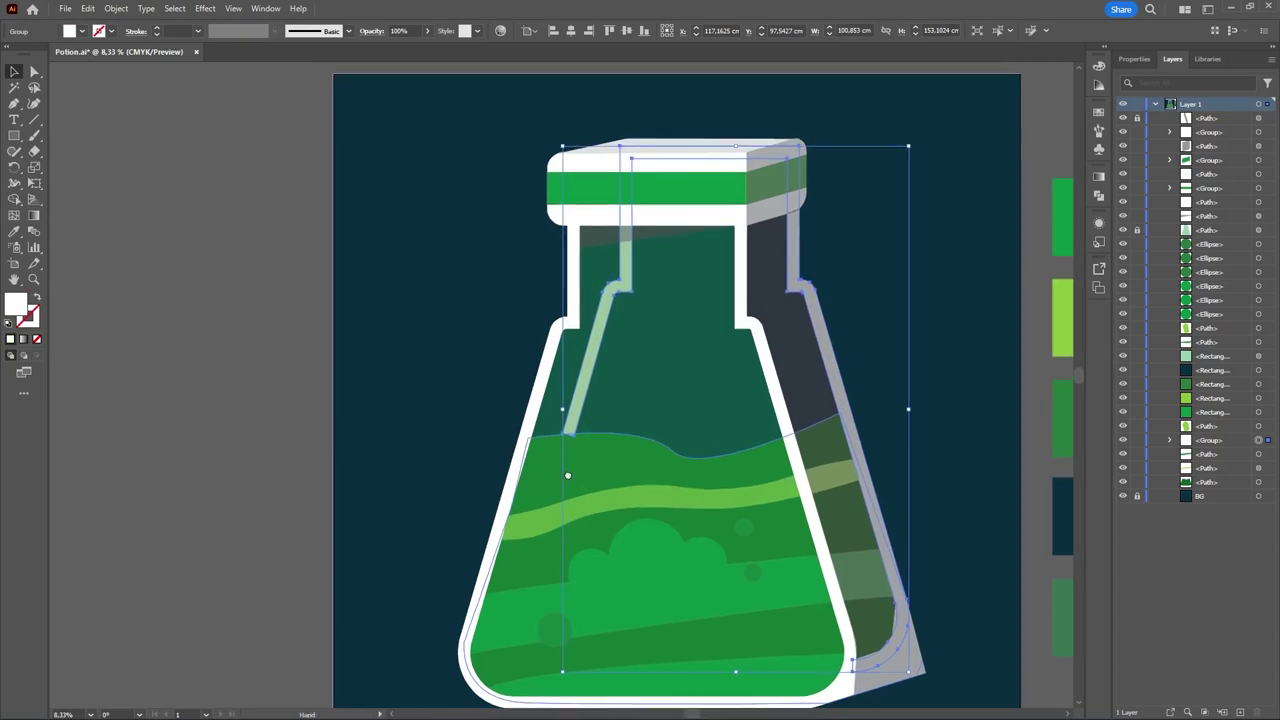
scroll(567, 474, up, 1)
scroll(567, 473, up, 5)
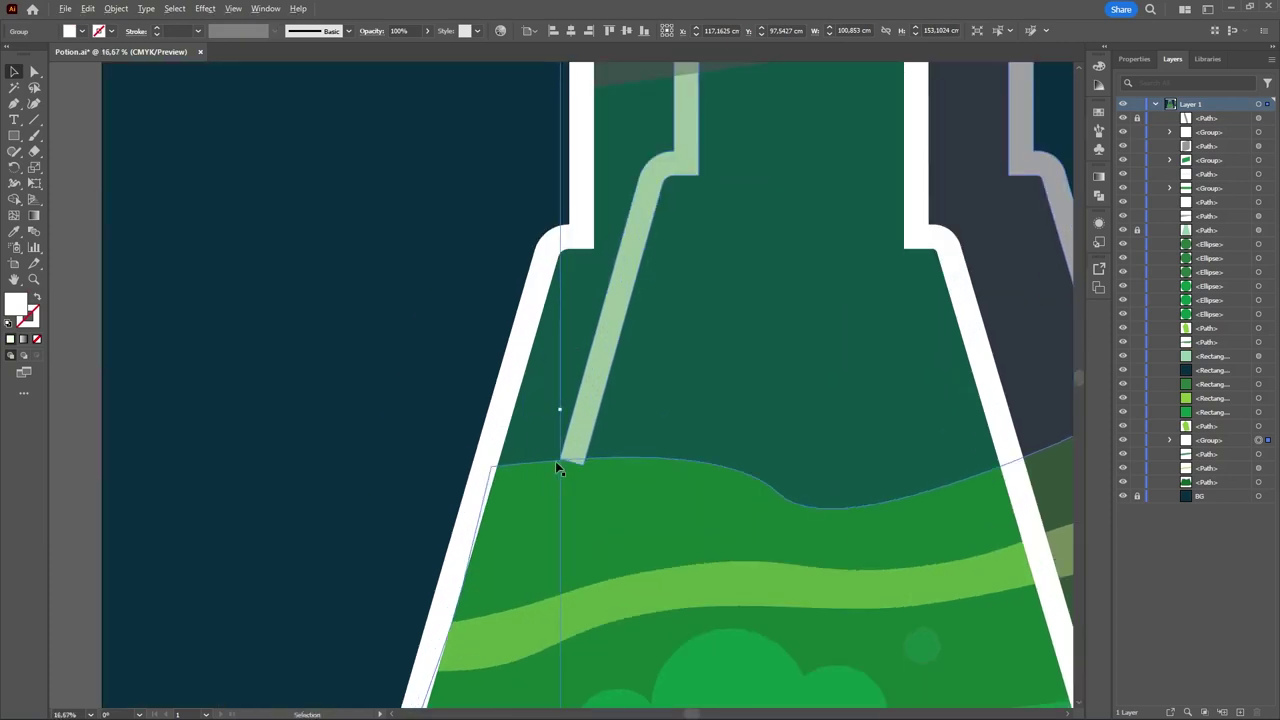
scroll(661, 482, up, 2)
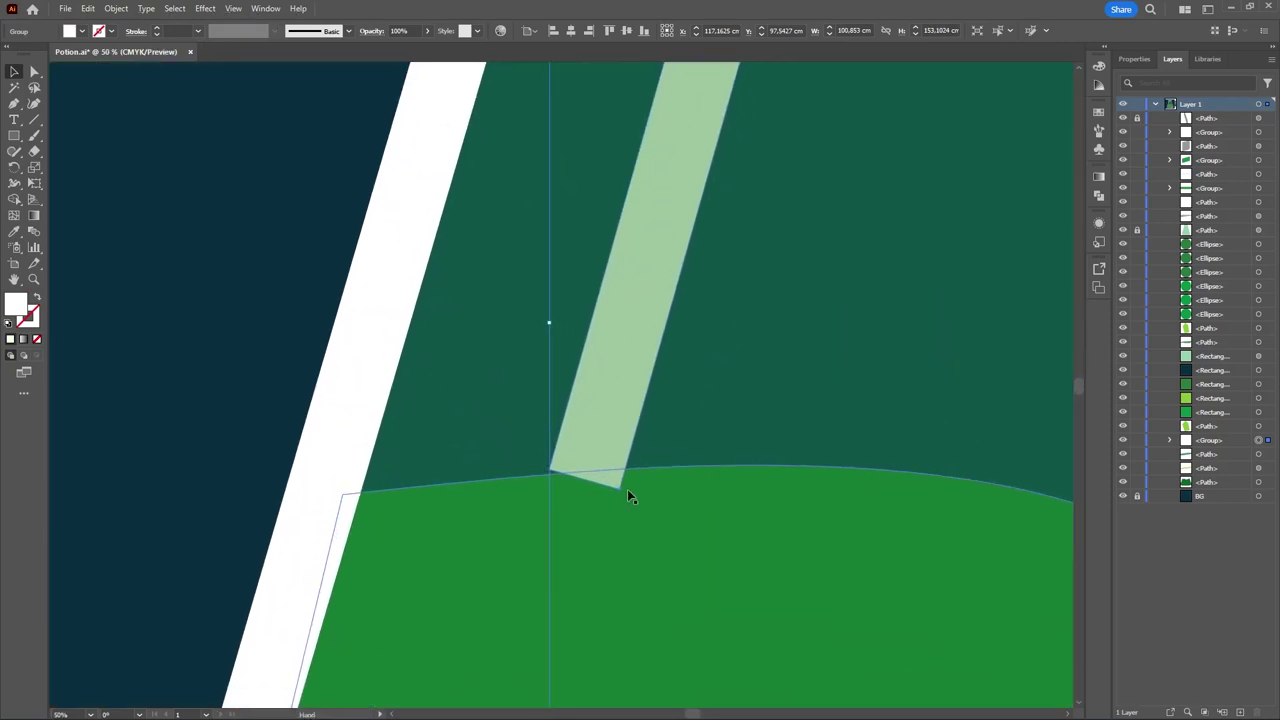
key(a)
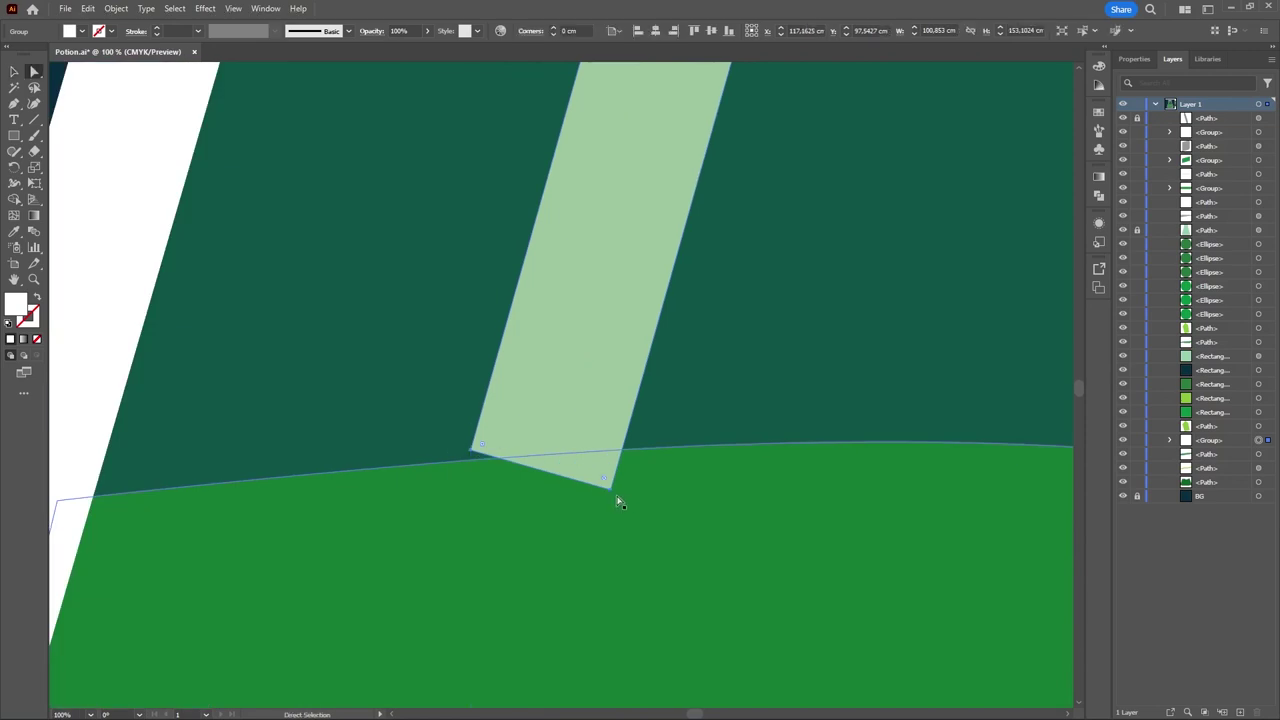
drag(614, 496, 612, 456)
click(471, 451)
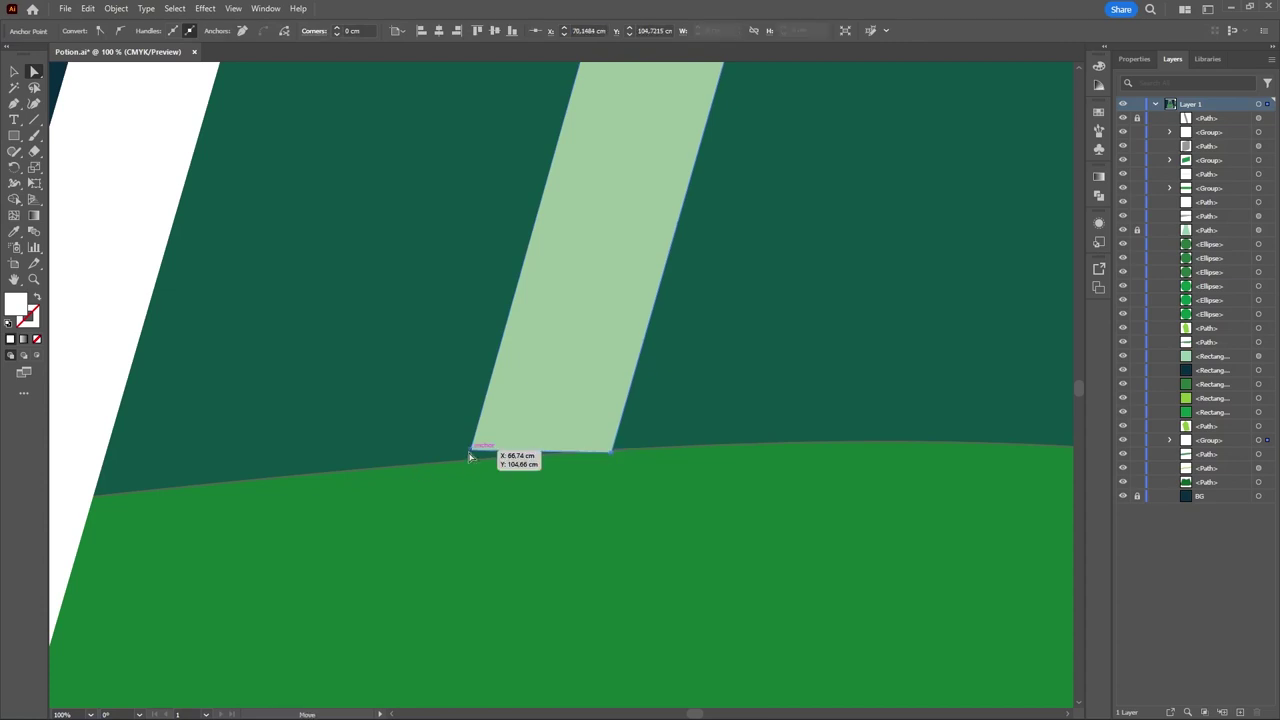
drag(472, 455, 473, 461)
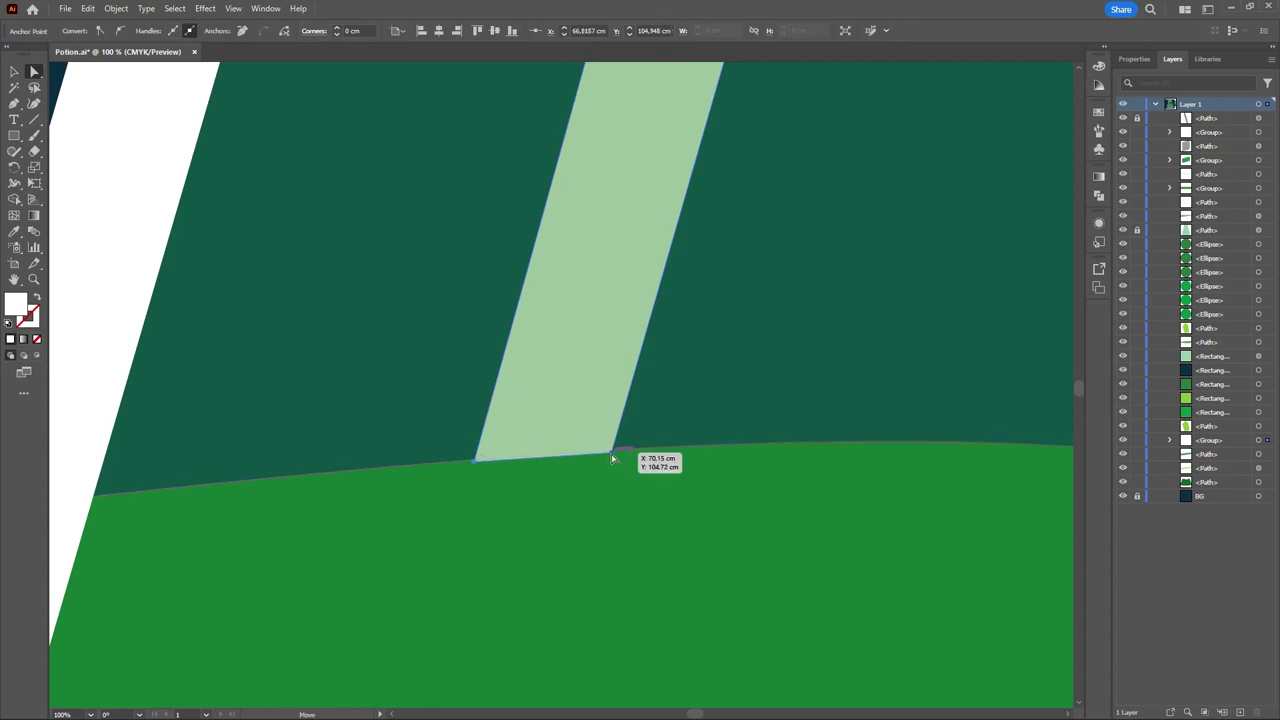
drag(613, 456, 612, 454)
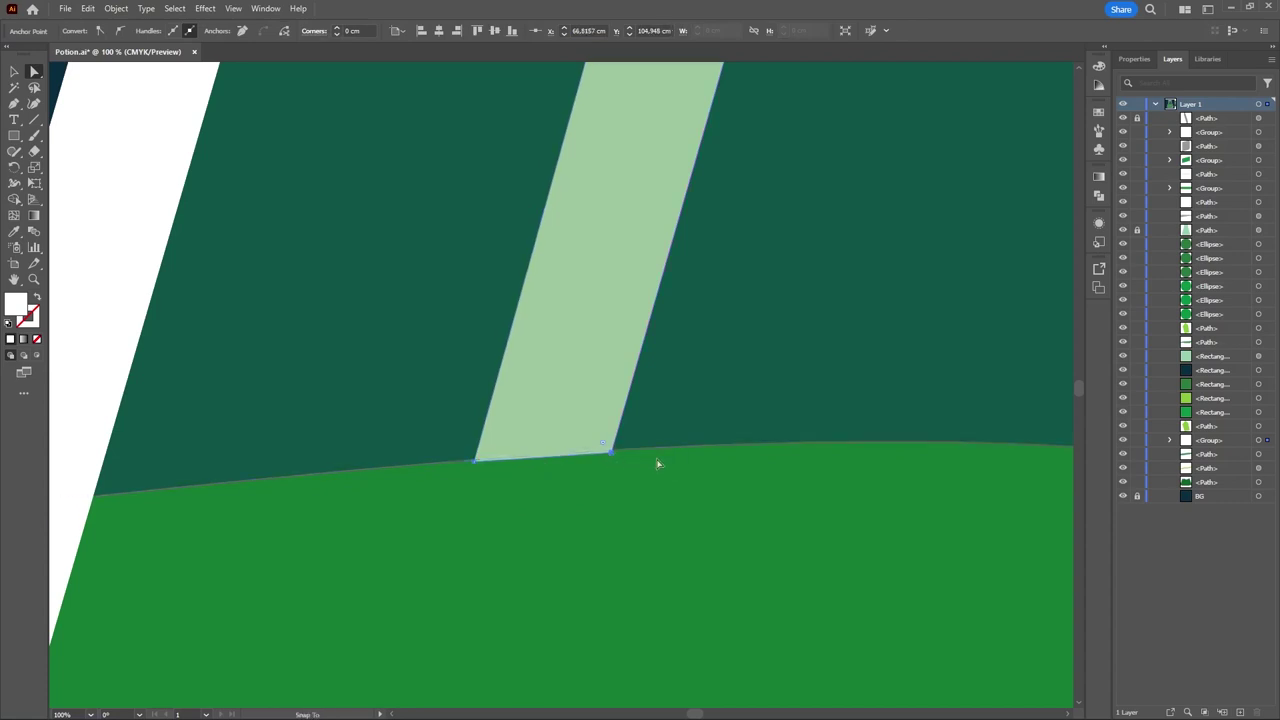
click(14, 71)
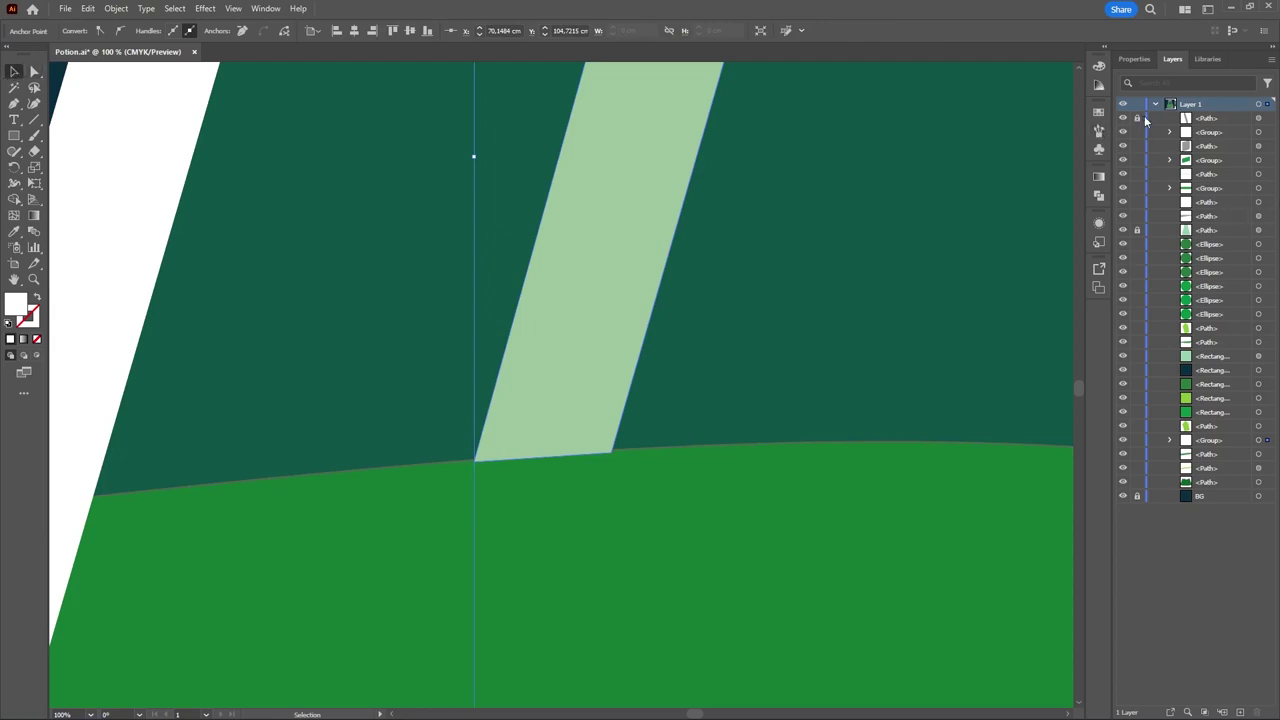
- Unlock the translucent side shape's path and the flask body's path, leaving only the background locked, then deselect everything
click(1138, 230)
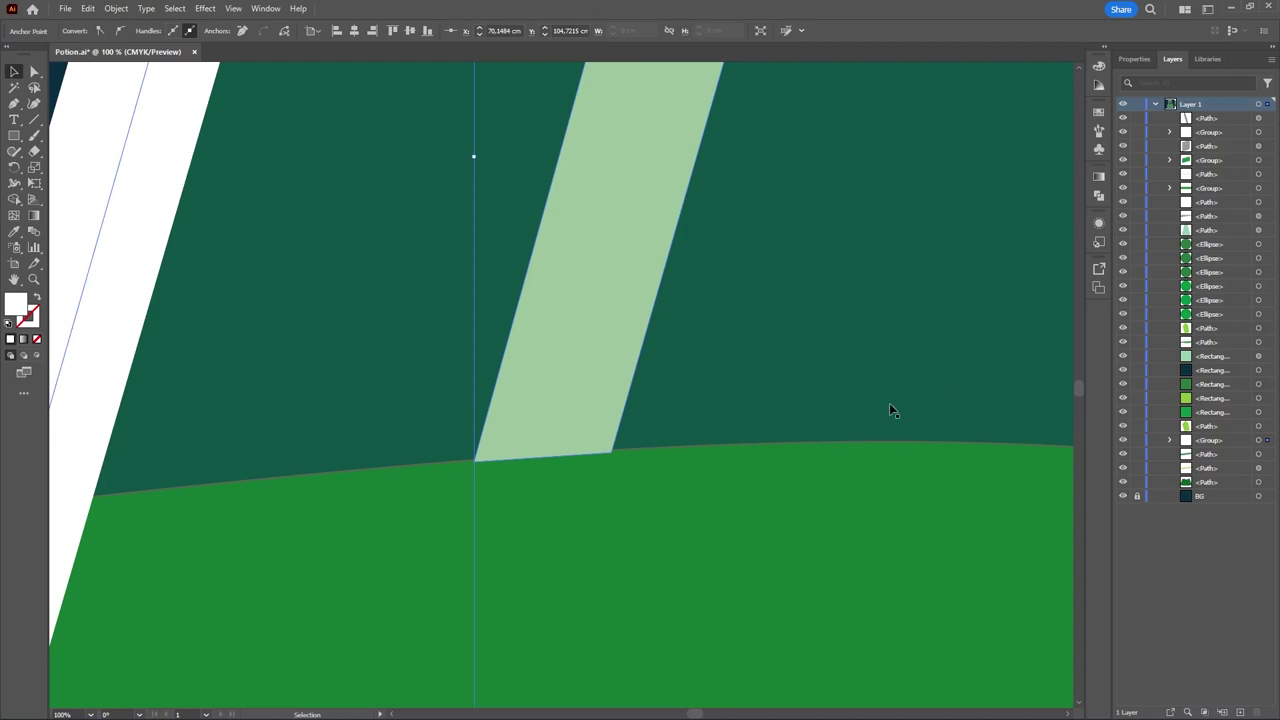
scroll(889, 398, down, 9)
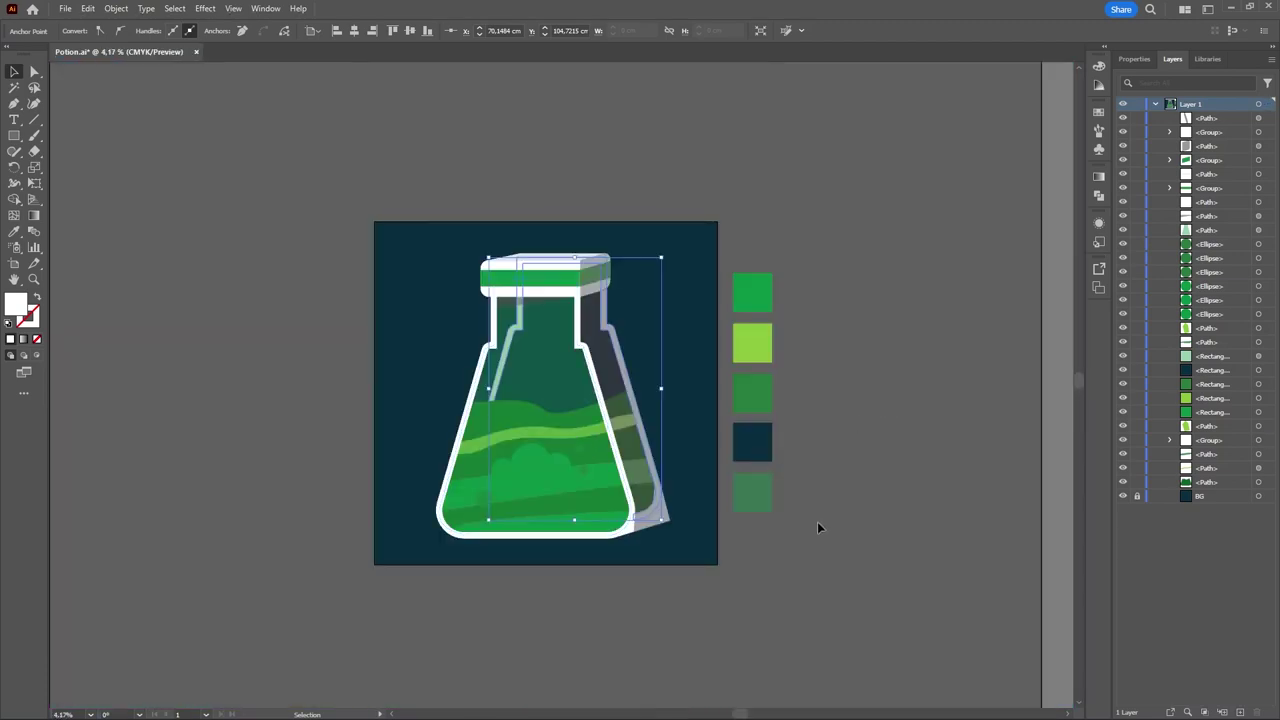
click(817, 527)
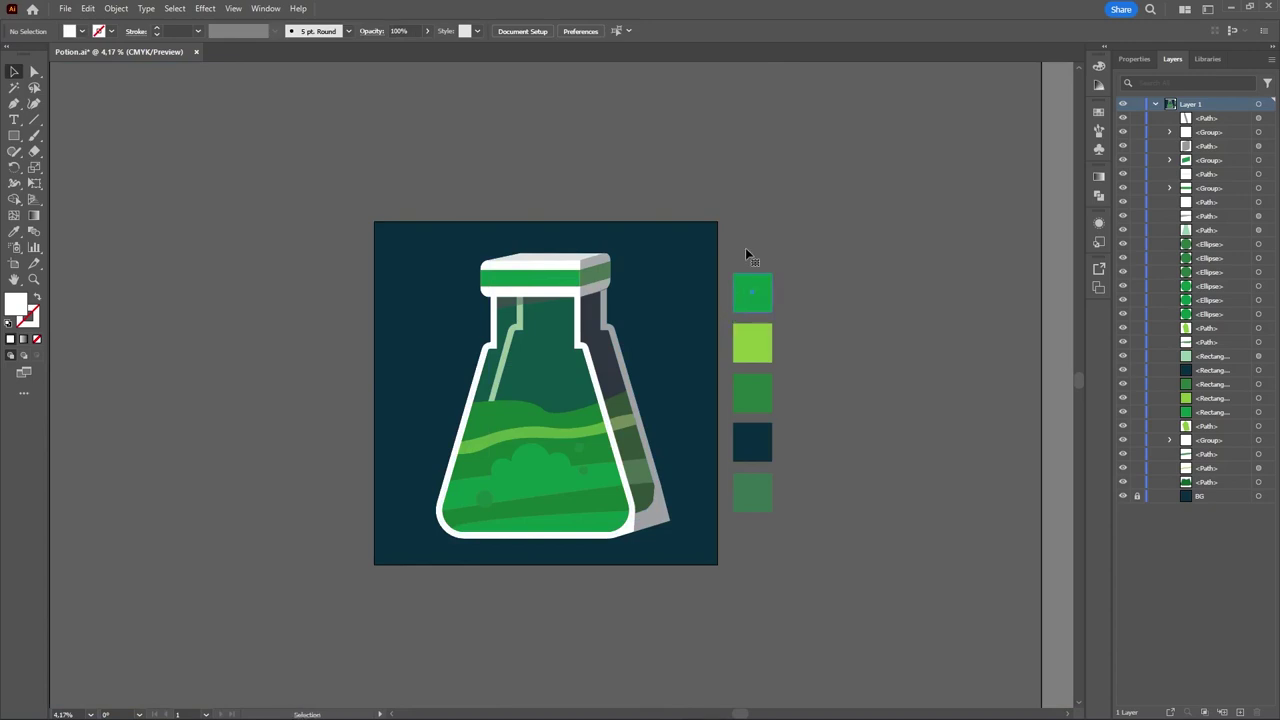
- Delete all five colour swatch squares beside the artboard
click(747, 292)
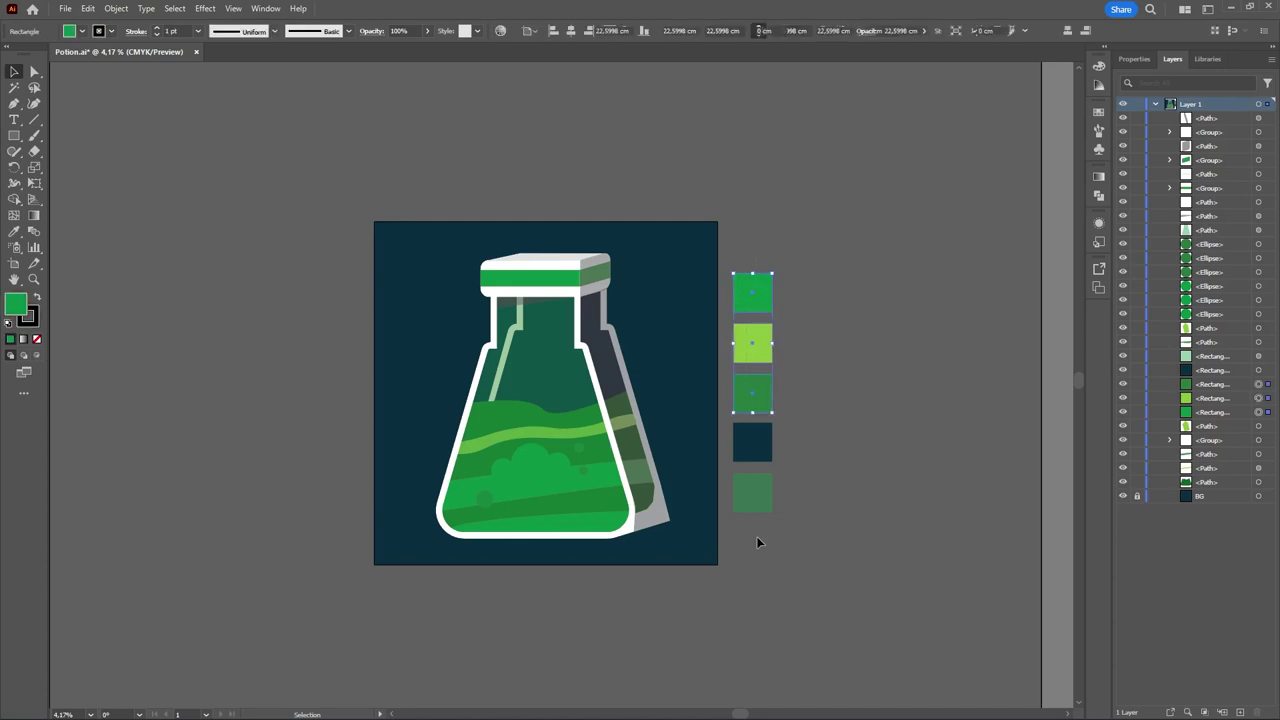
key(Delete)
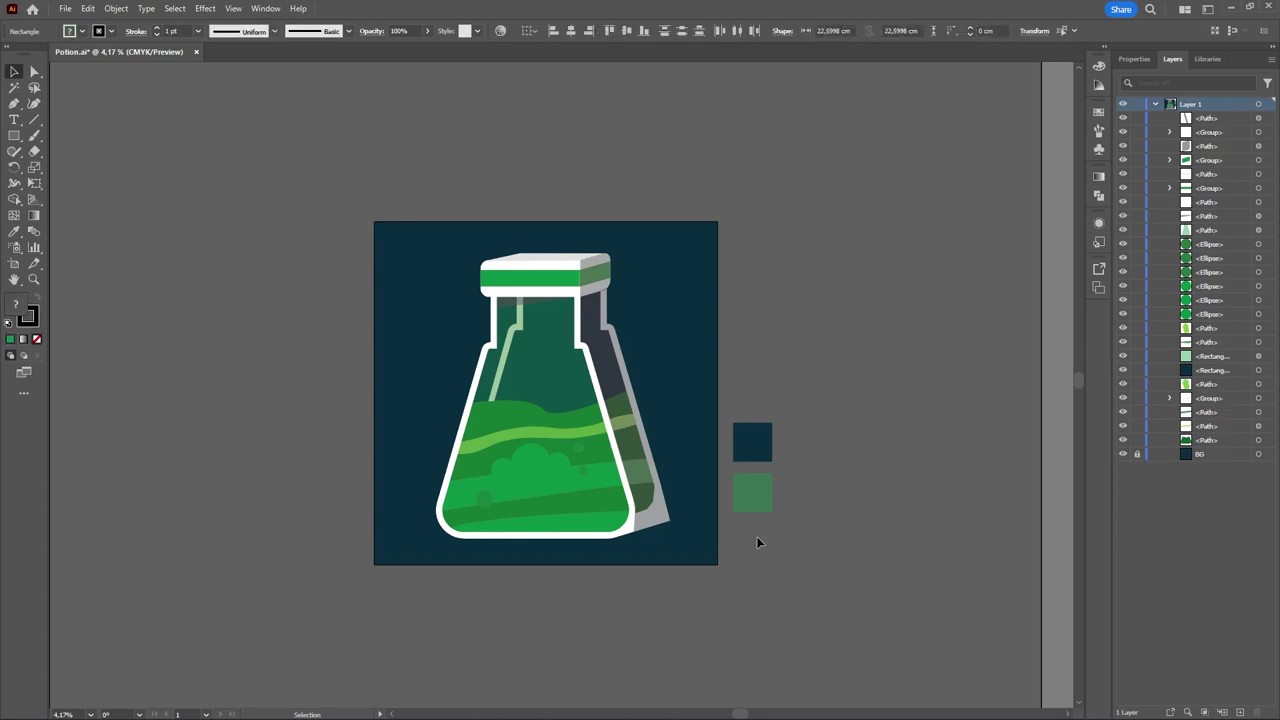
click(748, 491)
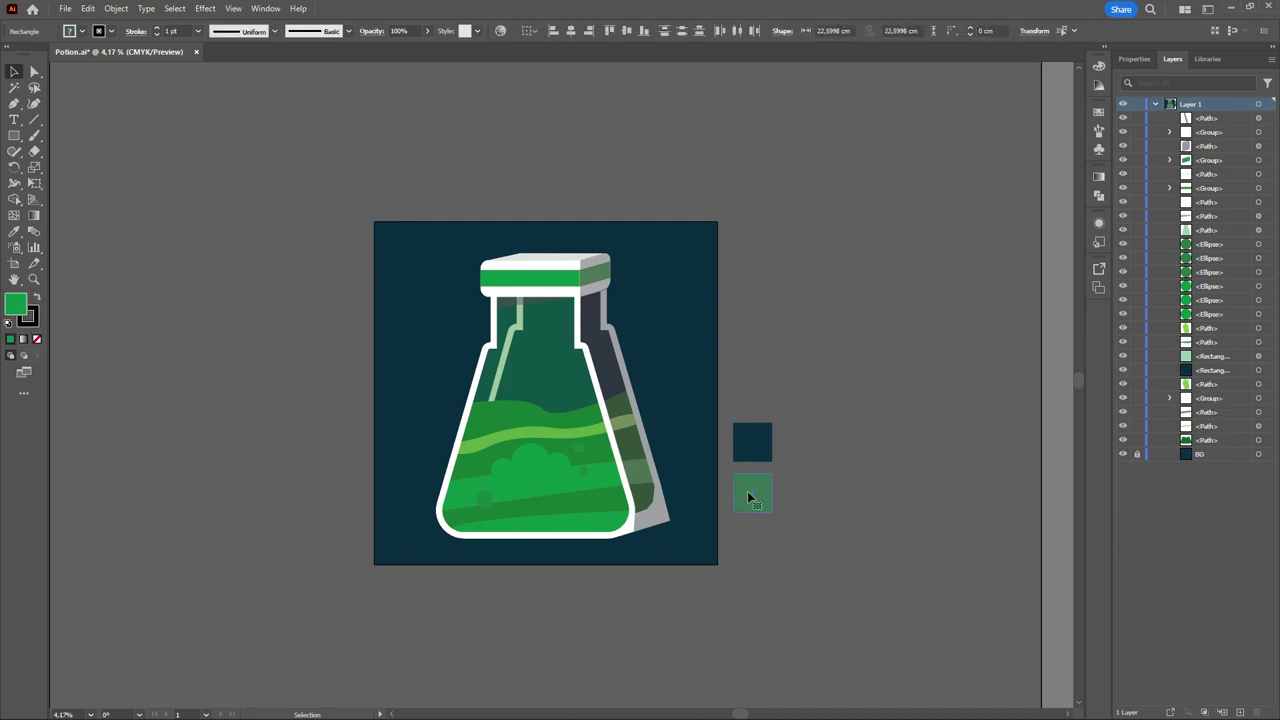
shift+click(757, 441)
key(Delete)
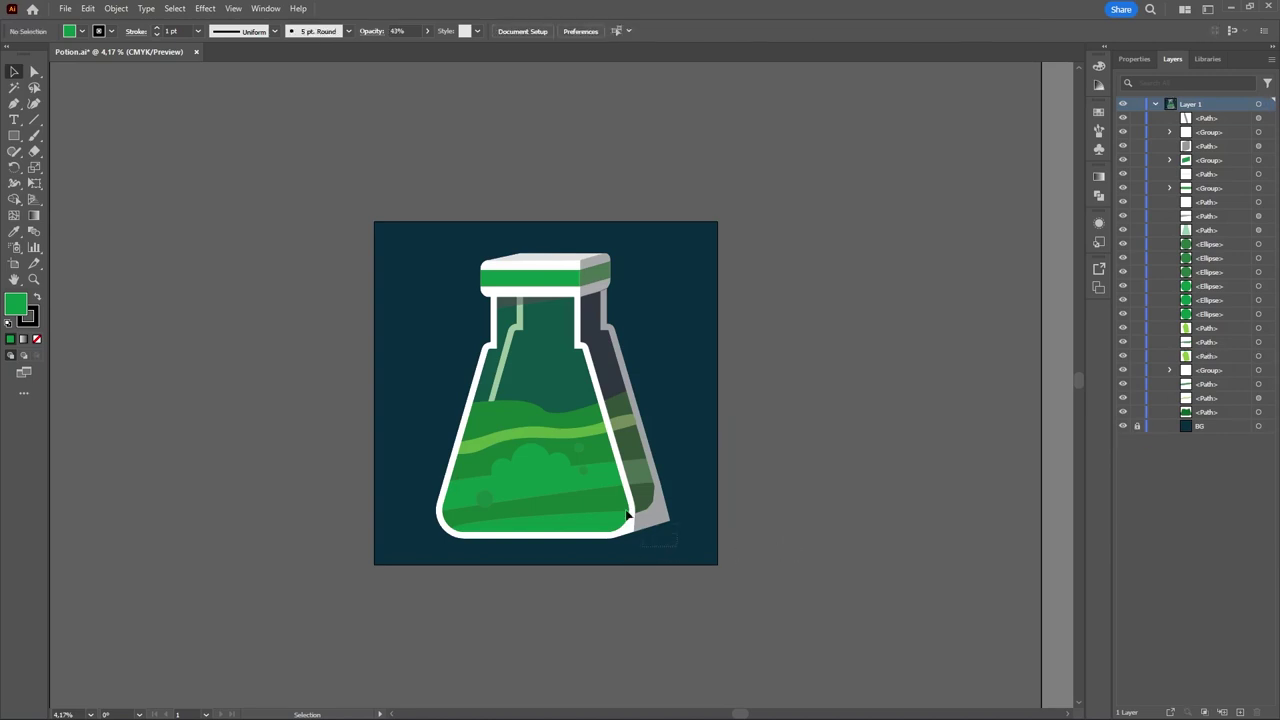
- Select every part of the flask illustration and combine them into one group above the locked background
drag(411, 335, 401, 236)
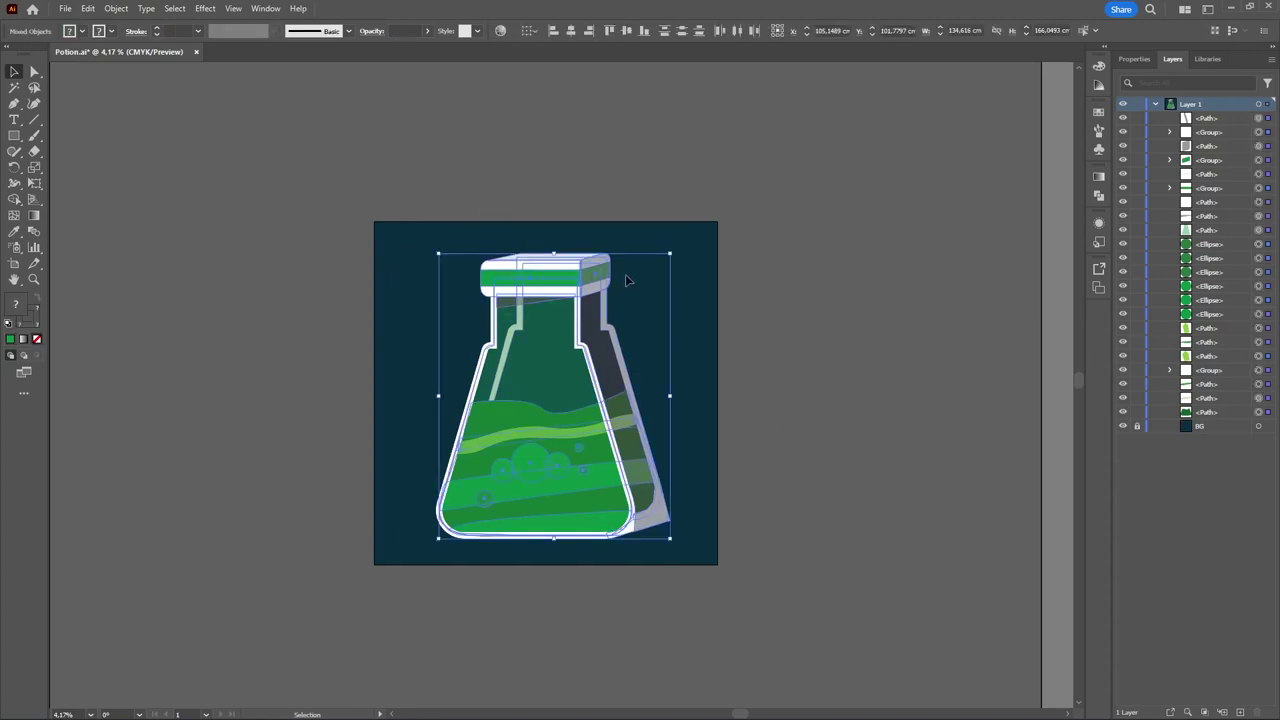
key(a)
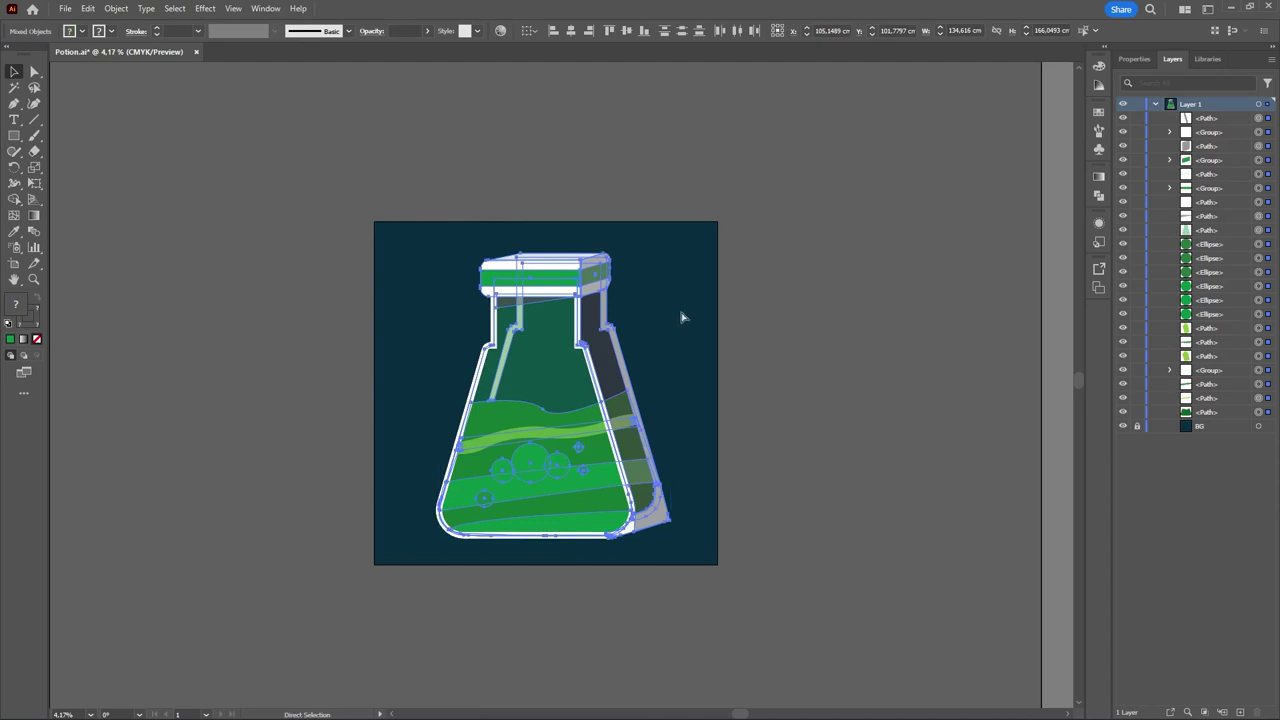
key(ctrl+g)
key(v)
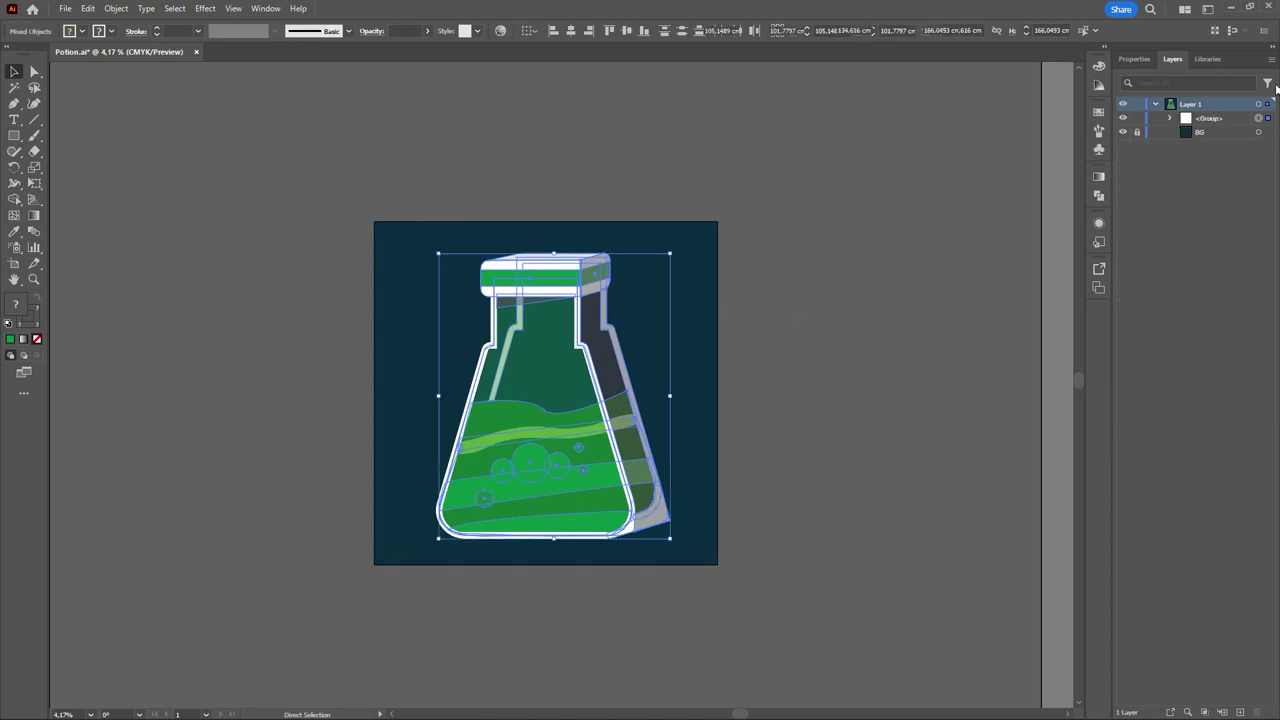
- Center the flask group horizontally and vertically on the artboard and hide its selection edges
mouse_move(525, 386)
mouse_down()
mouse_move(509, 370)
mouse_move(529, 386)
mouse_up()
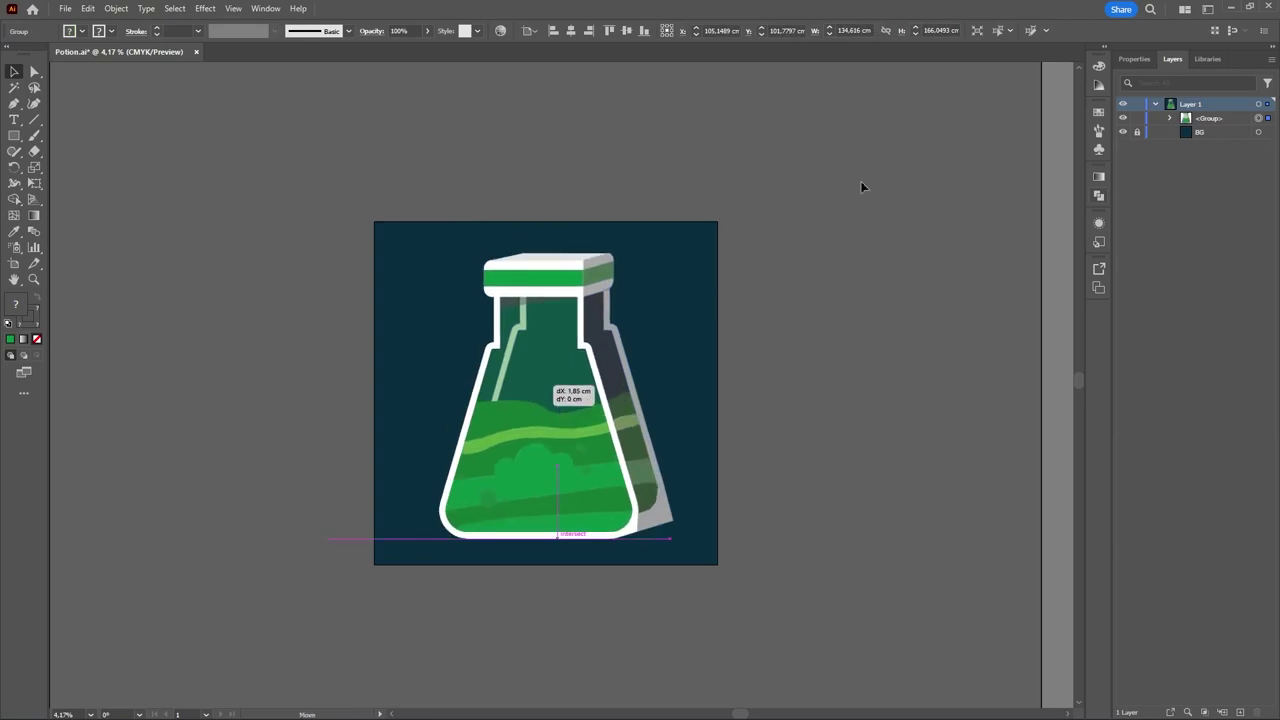
click(1136, 59)
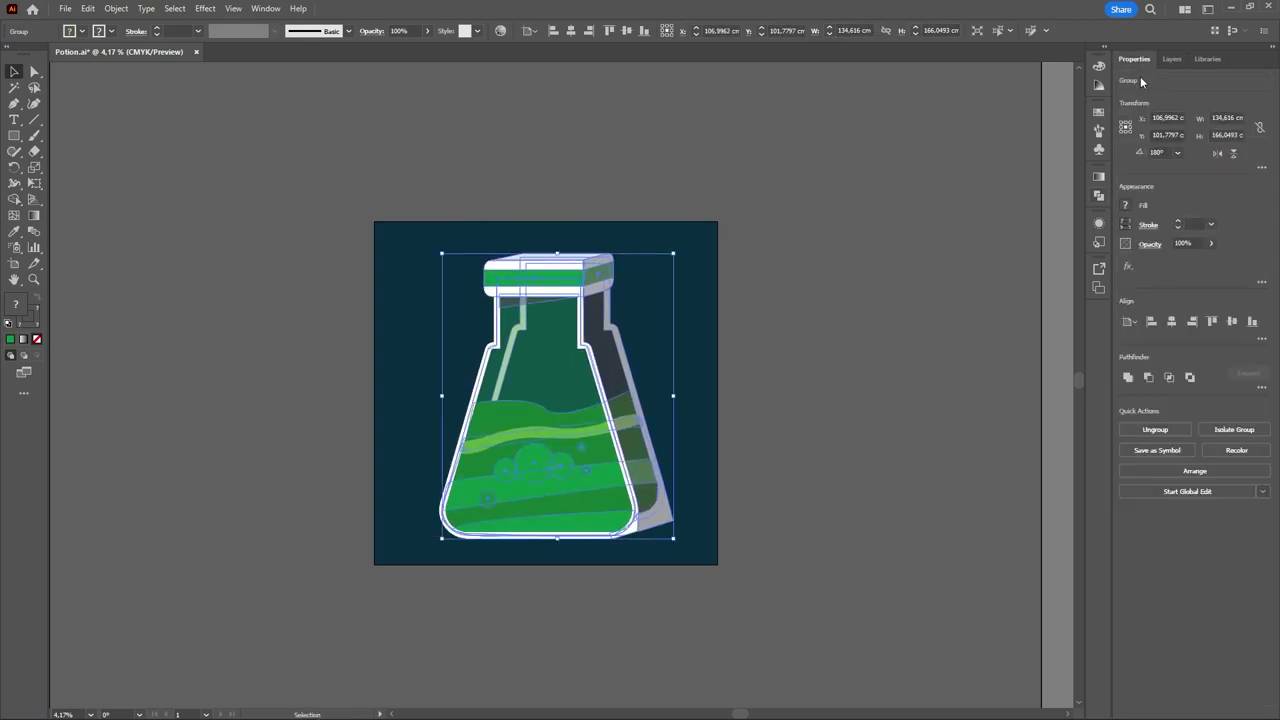
click(1171, 322)
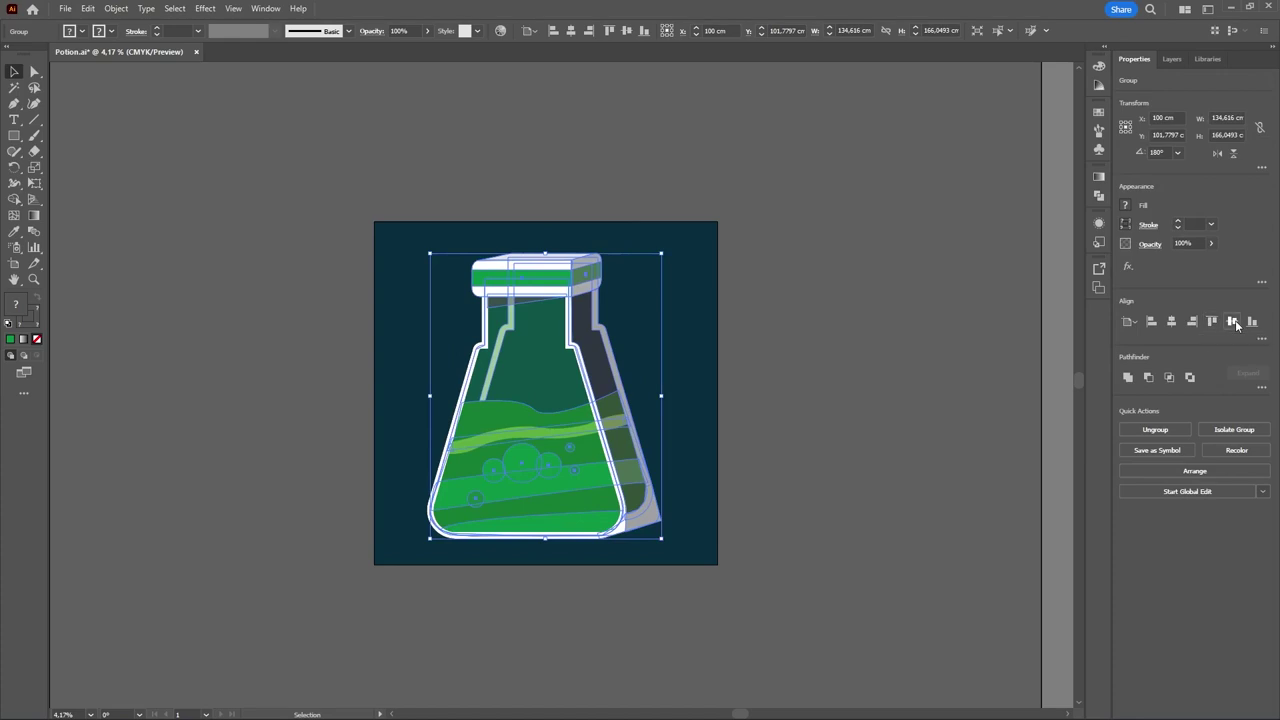
click(1233, 322)
key(ctrl+h)
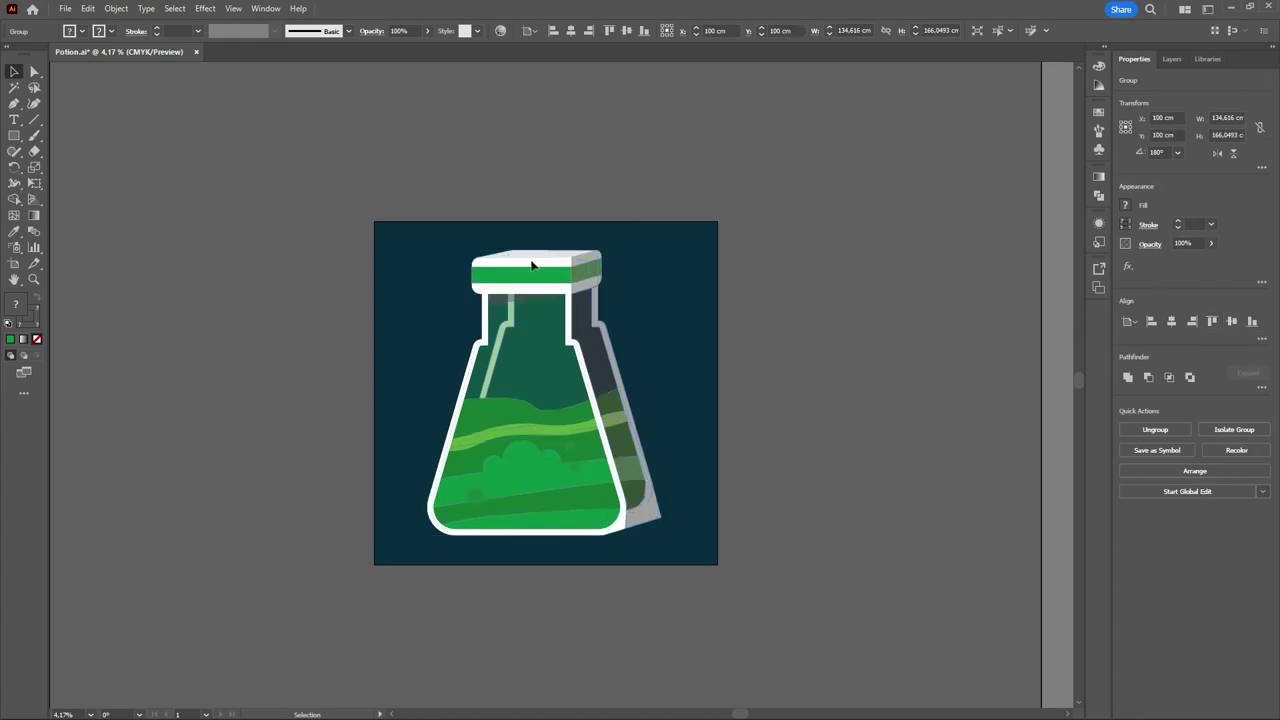
- Deselect the flask group and save the document
key(ctrl+shift+a)
click(62, 9)
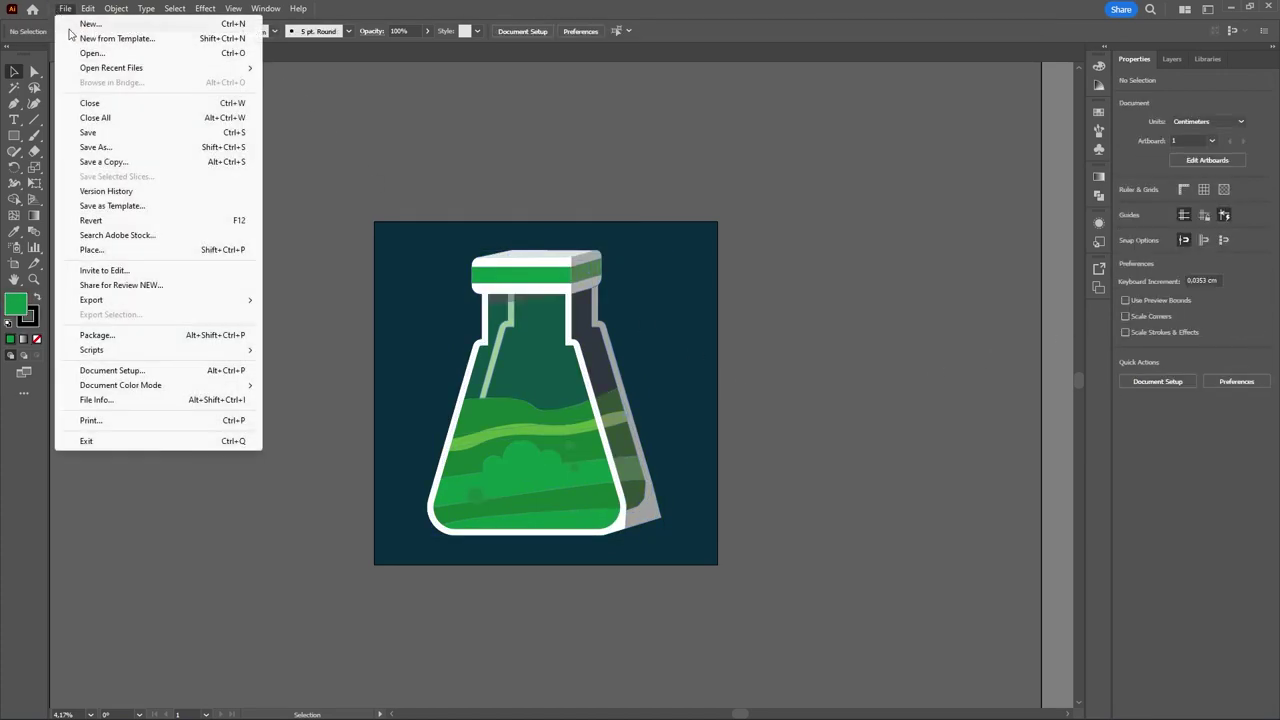
click(129, 136)
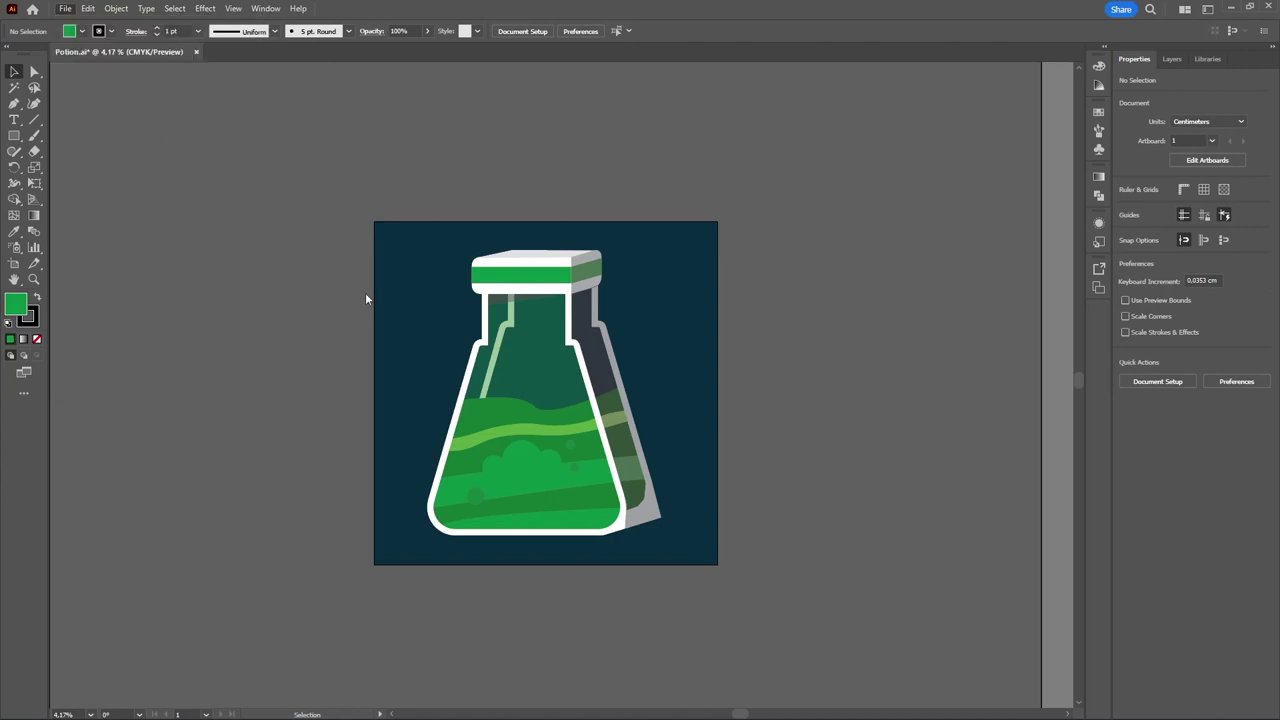